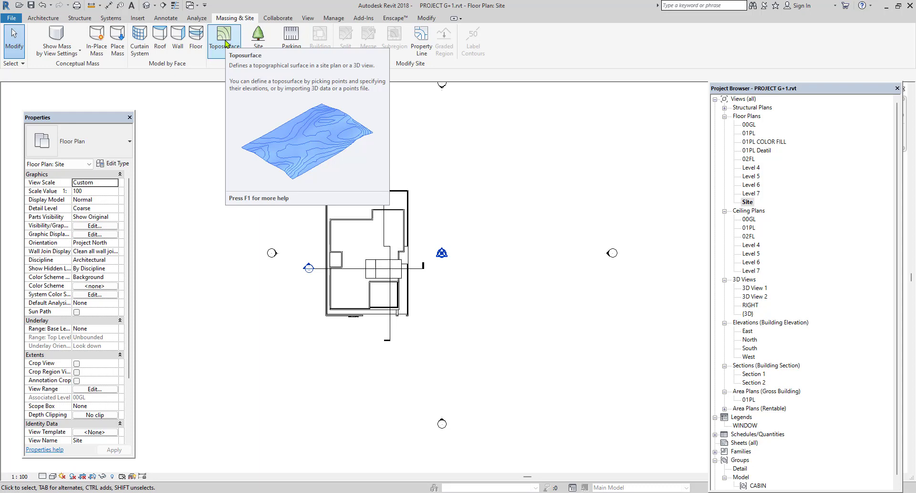
Create a flat four-sided toposurface around the house in the site plan, with its corner points at elevation 0' 0".
click(224, 39)
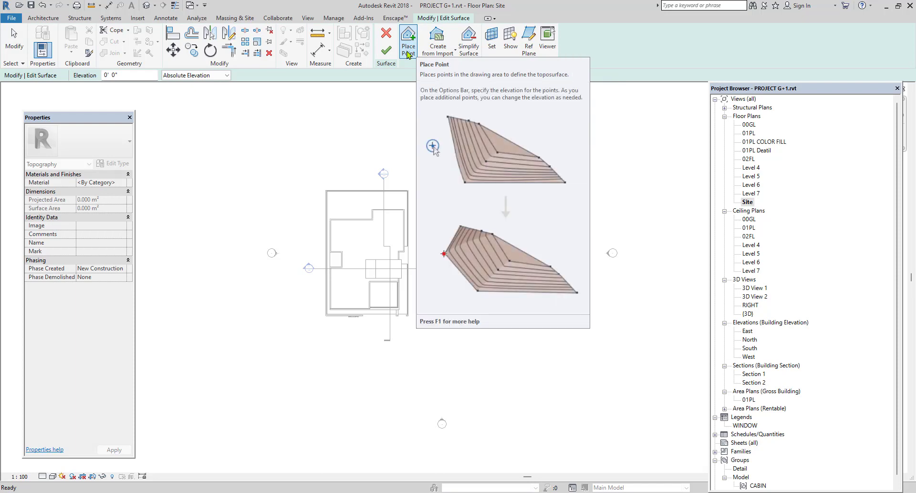
click(408, 54)
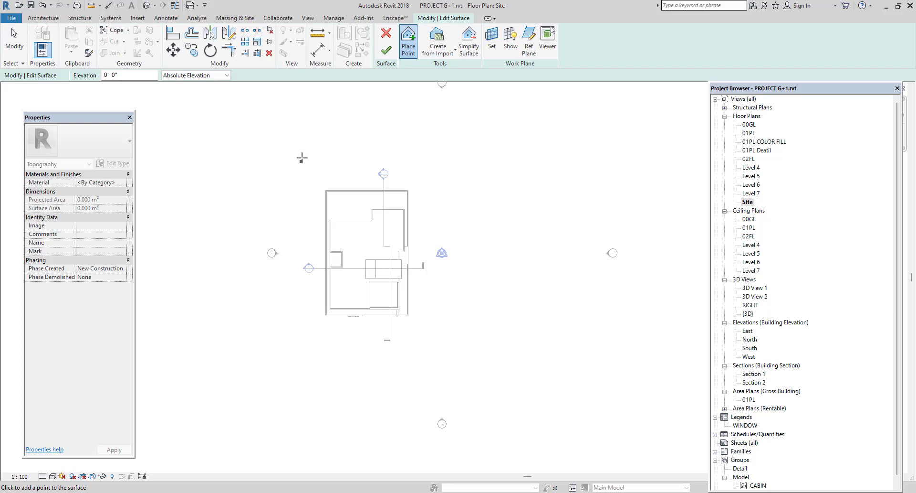
click(539, 142)
click(538, 386)
click(275, 395)
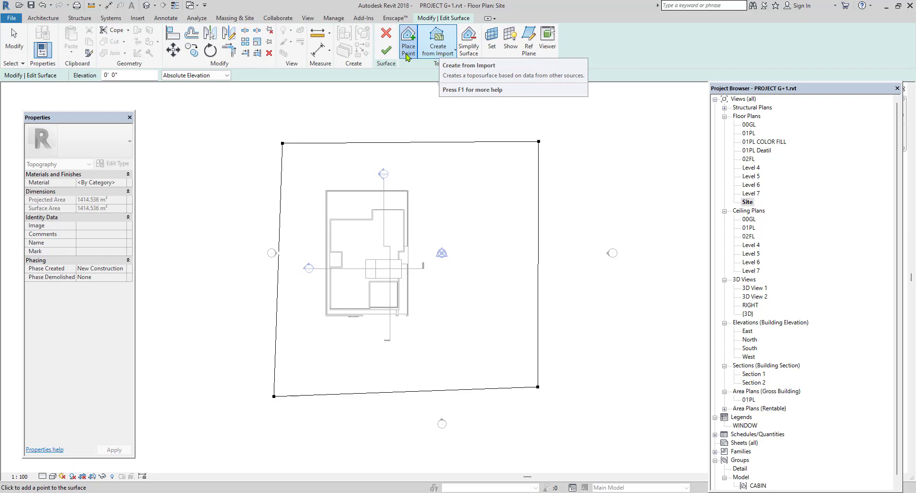
click(386, 50)
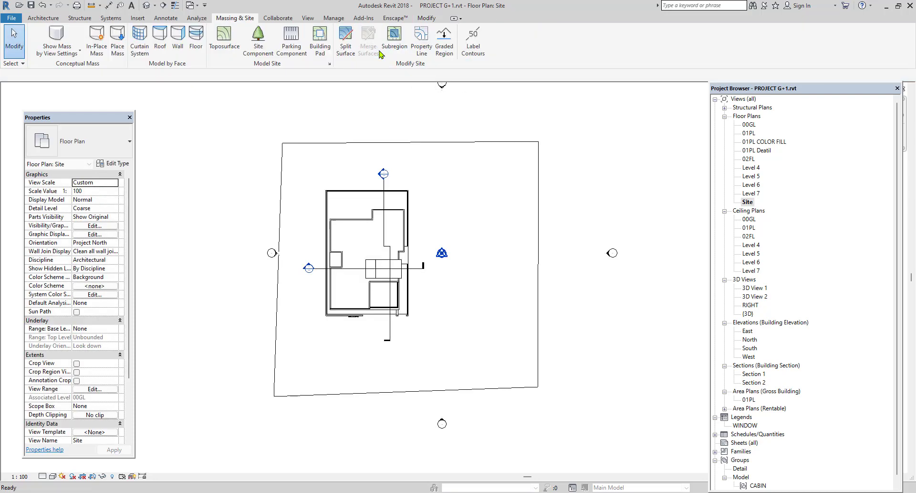
Open the default 3D view and delete the flat toposurface under the house.
click(147, 5)
scroll(403, 401, down, 2)
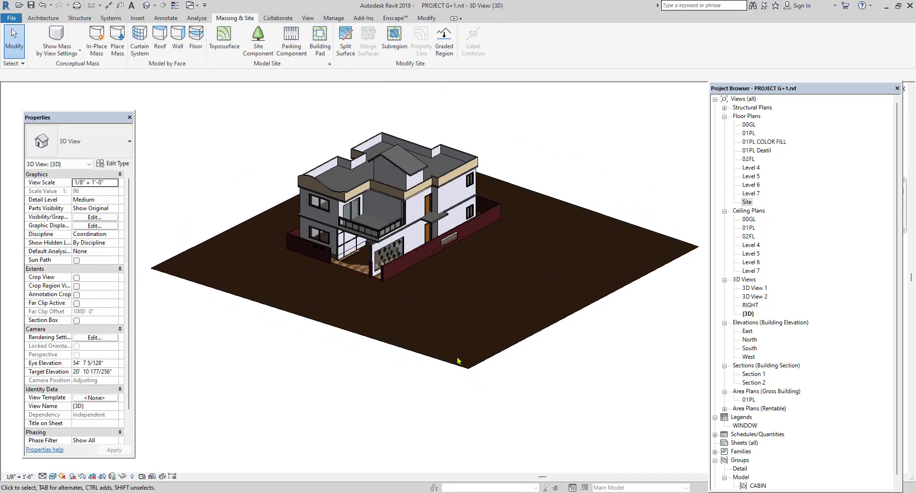
click(331, 300)
scroll(365, 258, up, 6)
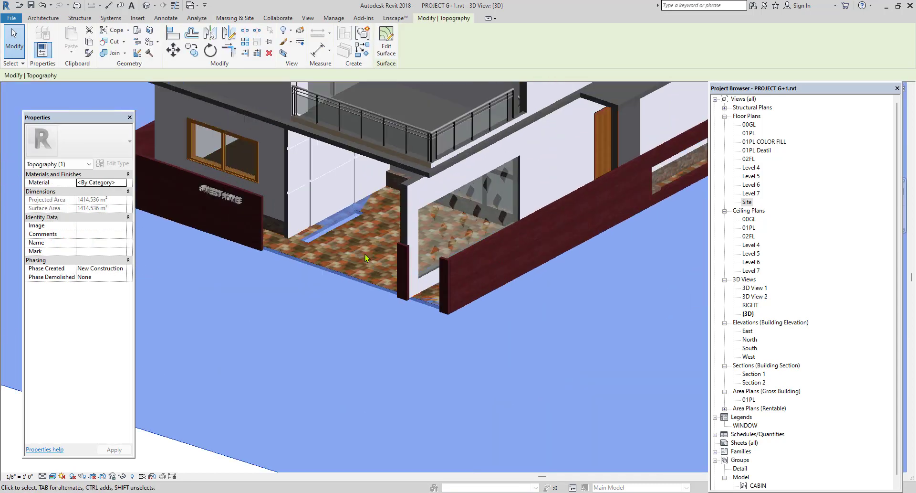
scroll(366, 258, down, 8)
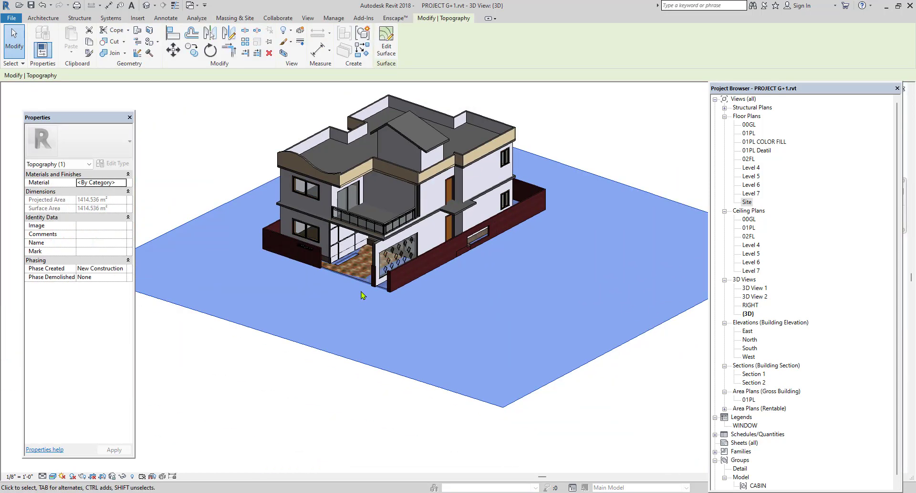
click(637, 166)
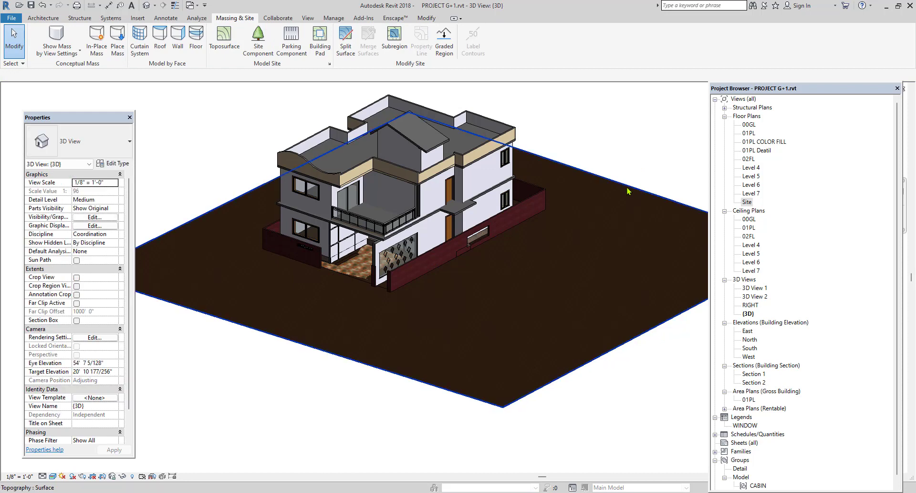
click(607, 207)
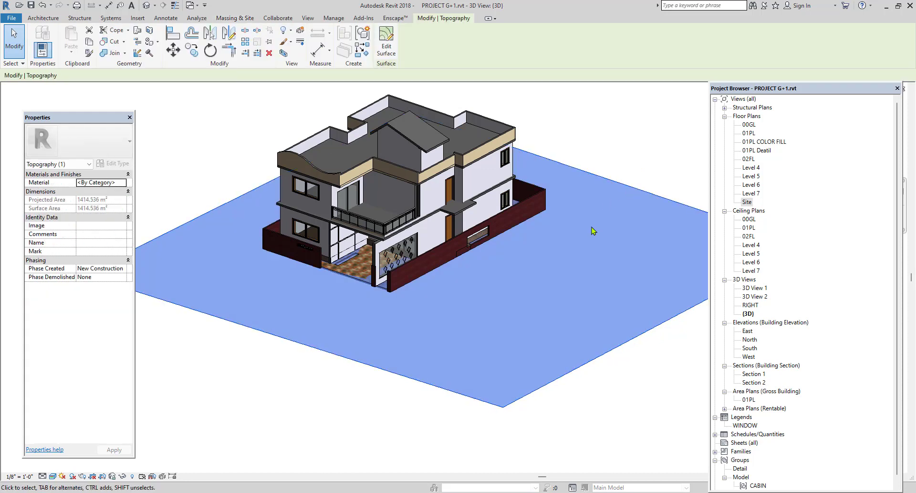
key(Delete)
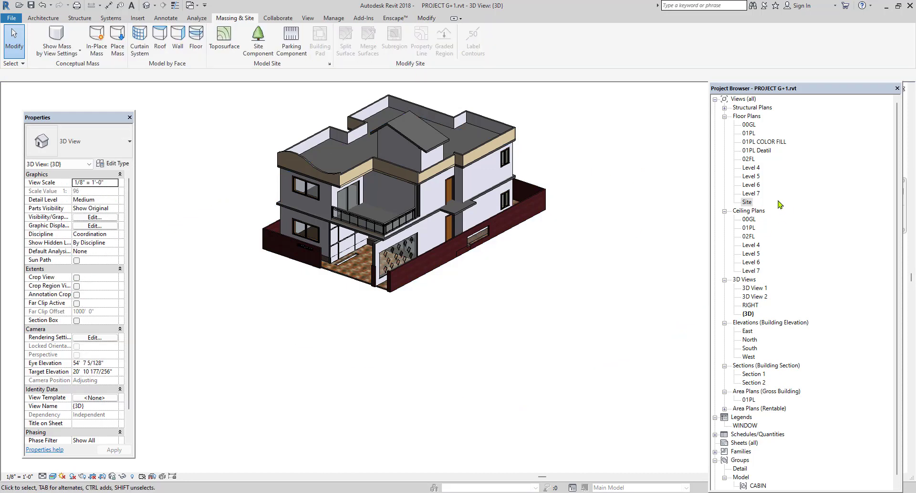
Reopen the Site plan and start a toposurface with four corner points around the house at elevation -1' 0".
double_click(748, 202)
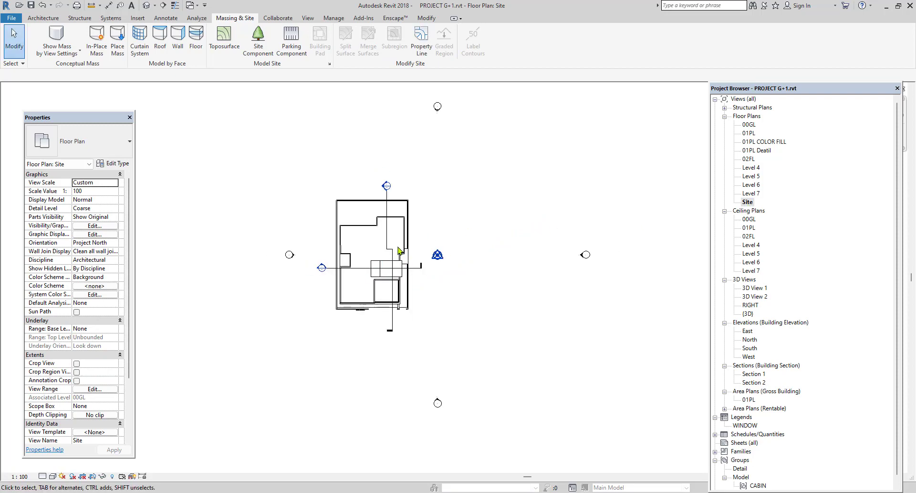
click(231, 47)
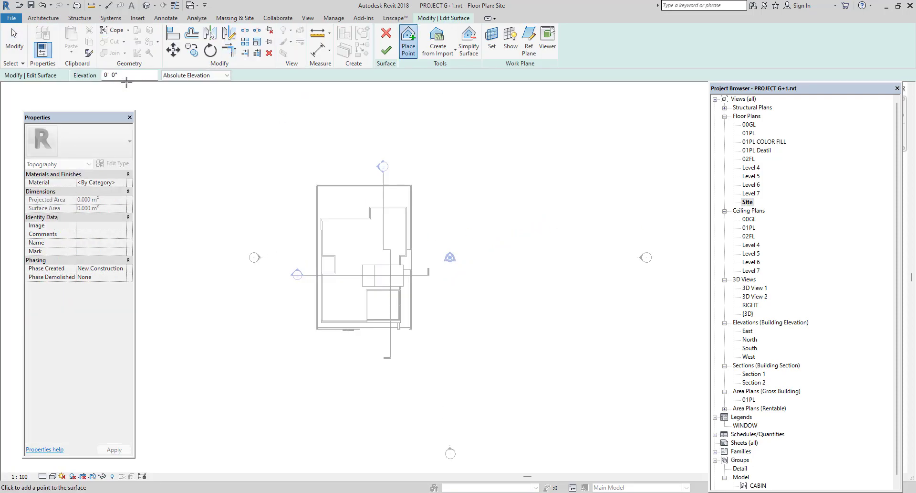
drag(136, 77, 94, 78)
text(-1)
click(266, 143)
click(519, 141)
click(517, 361)
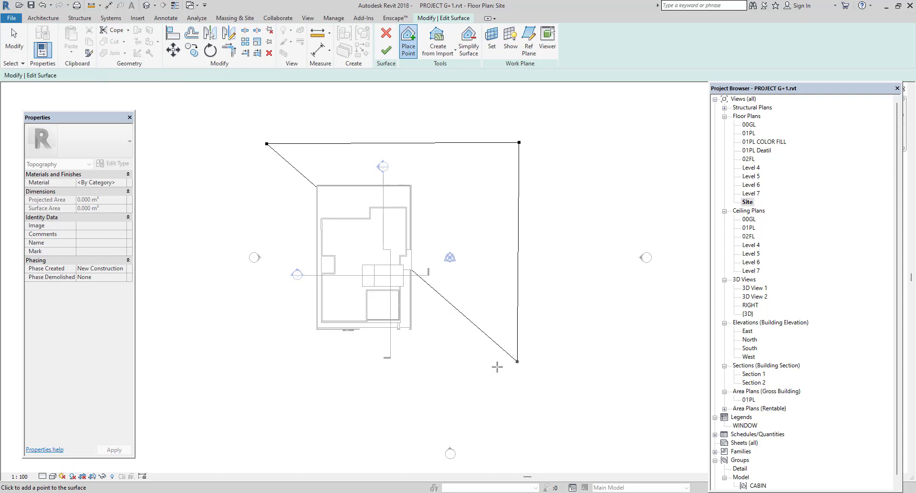
click(265, 386)
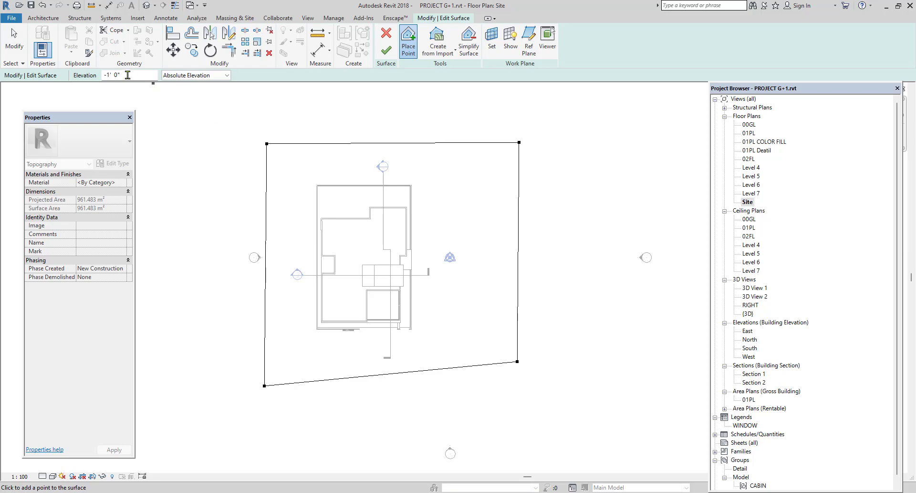
Set the point elevation to 2' 0" and place five points outside the first boundary on its west, north and east sides.
drag(128, 75, 101, 77)
key(BackSpace)
scroll(365, 242, down, 2)
middle_drag(370, 226, 370, 248)
click(238, 246)
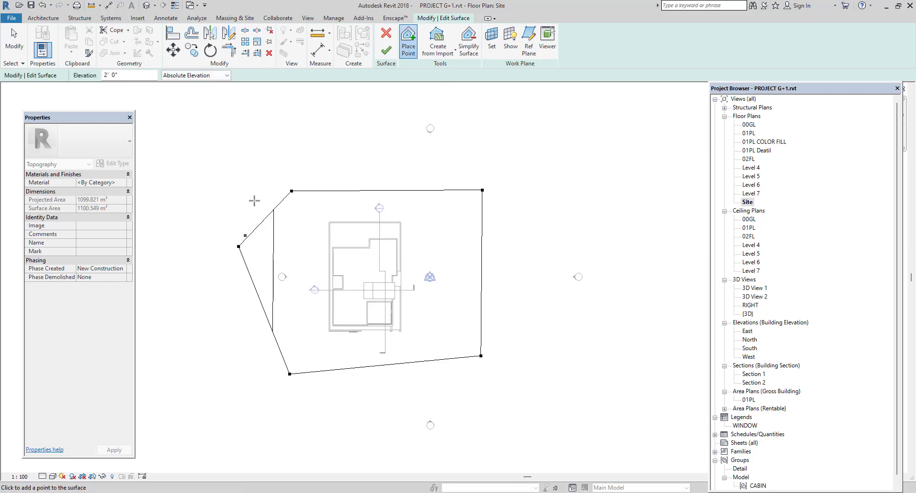
click(267, 145)
click(394, 145)
click(480, 150)
click(543, 188)
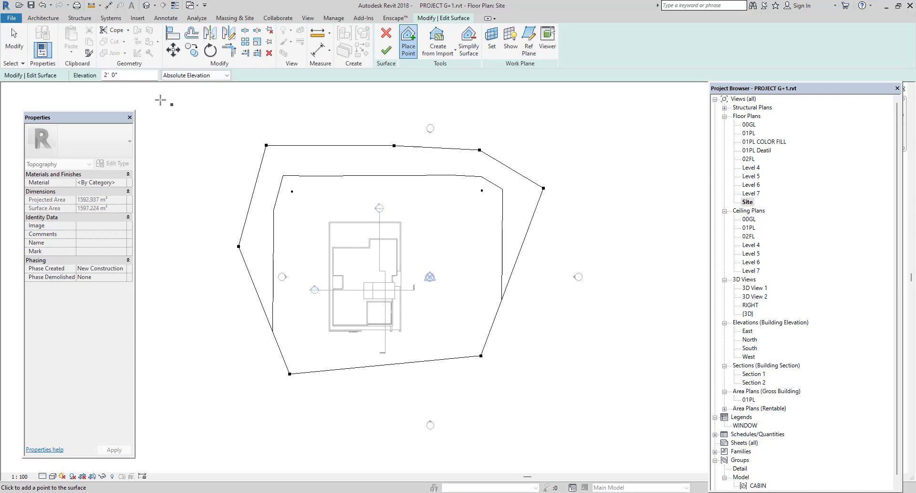
Set the point elevation to 3' 0" and place six points farther out along the west and north sides.
click(123, 72)
text(3)
click(212, 338)
click(195, 192)
click(225, 122)
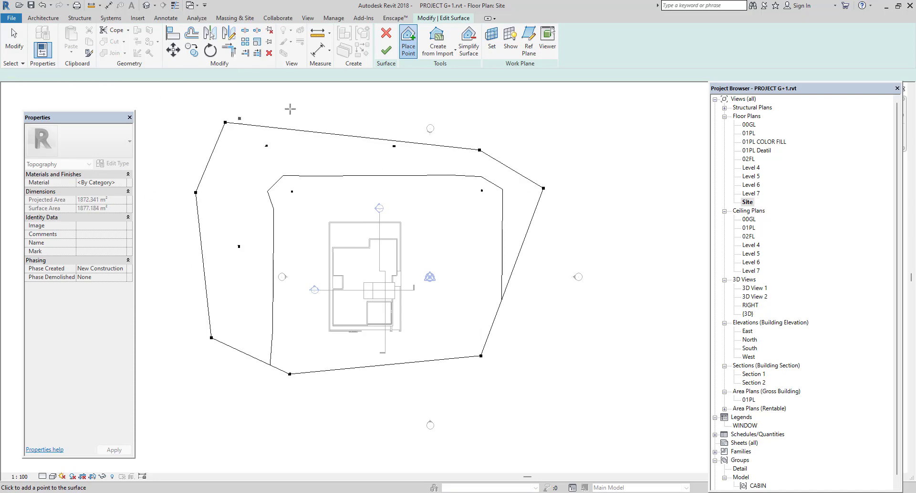
click(323, 109)
click(420, 108)
click(547, 133)
scroll(571, 319, down, 2)
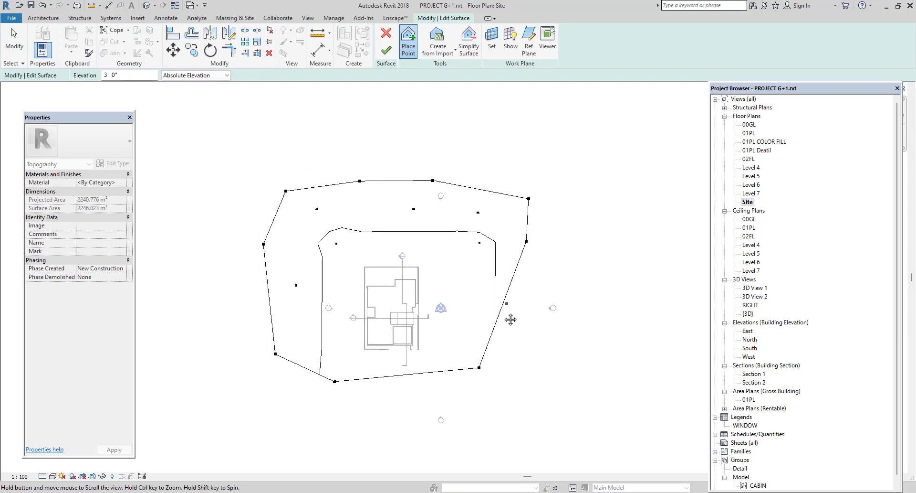
Set the point elevation to 5' 0" and place another ring of points farther out on the west, north and east sides.
drag(130, 72, 86, 79)
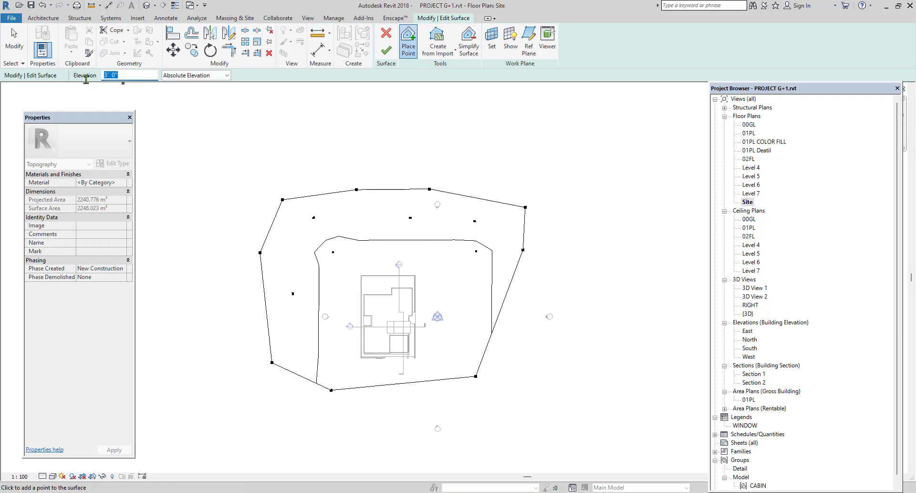
text(5')
click(244, 228)
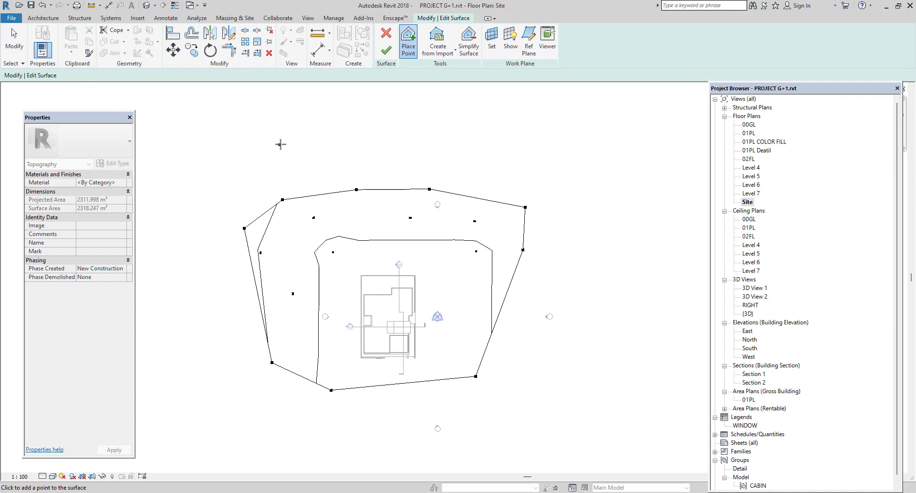
click(280, 144)
click(372, 128)
click(446, 149)
click(510, 157)
click(515, 160)
click(572, 199)
click(585, 273)
click(215, 298)
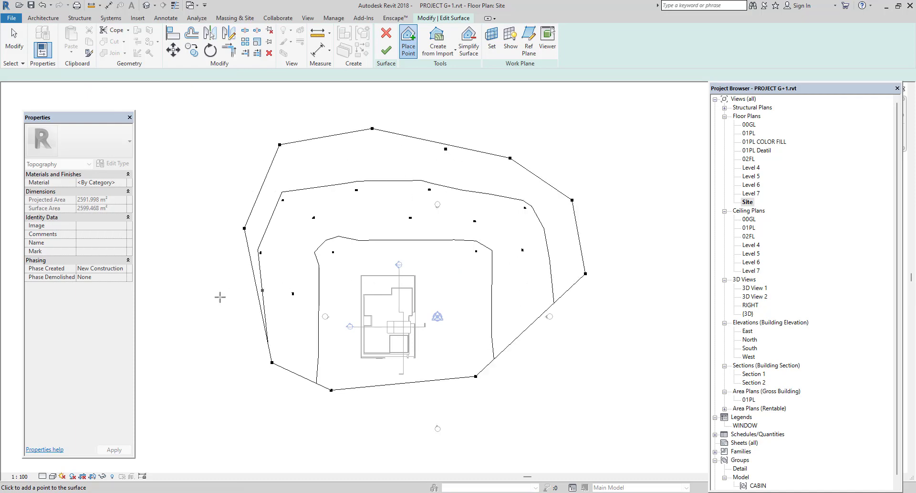
click(197, 189)
Set the point elevation to 6' 0", place four outermost points along the north side, and finish the toposurface.
drag(142, 78, 71, 87)
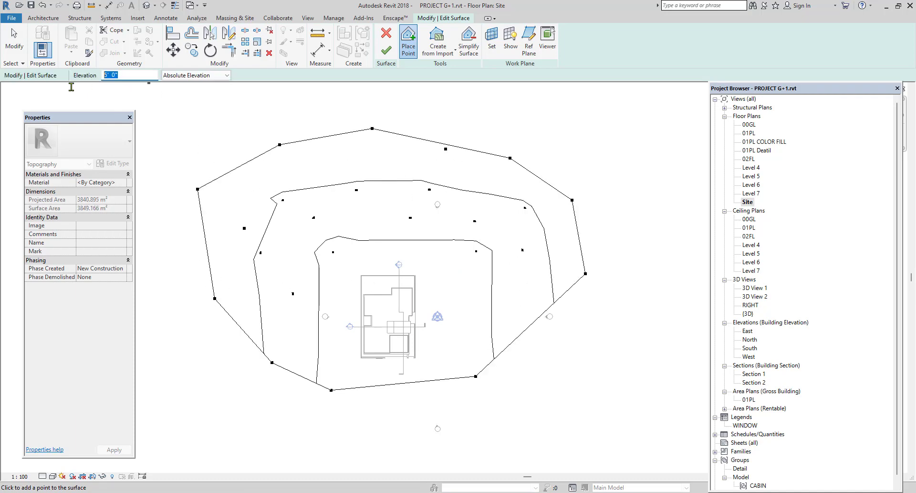
text(6)
click(284, 123)
click(396, 101)
click(508, 117)
click(585, 161)
click(605, 169)
right_click(652, 165)
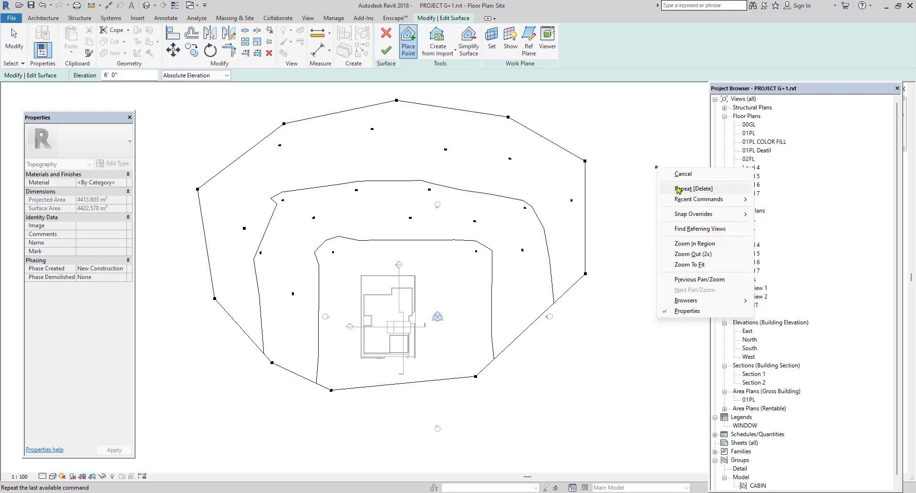
click(678, 173)
right_click(662, 171)
click(690, 180)
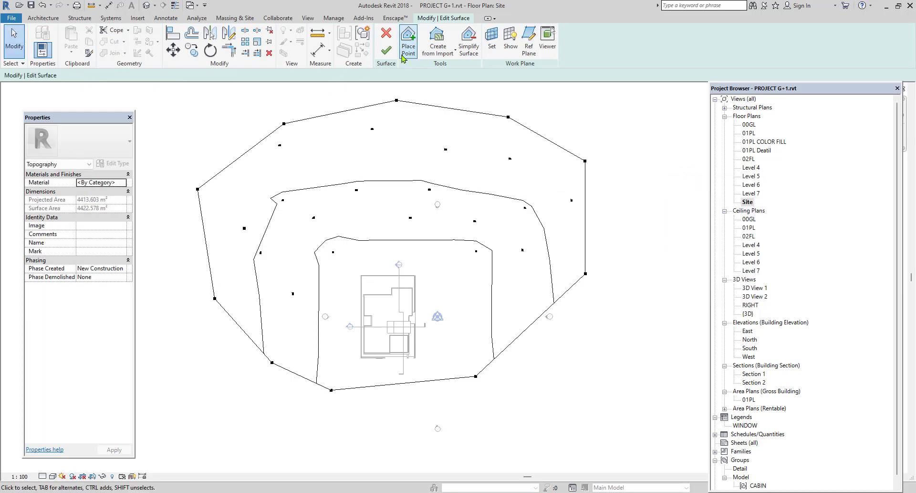
click(386, 50)
Open the default 3D view showing the sloped terrain and turn on its section box.
click(145, 8)
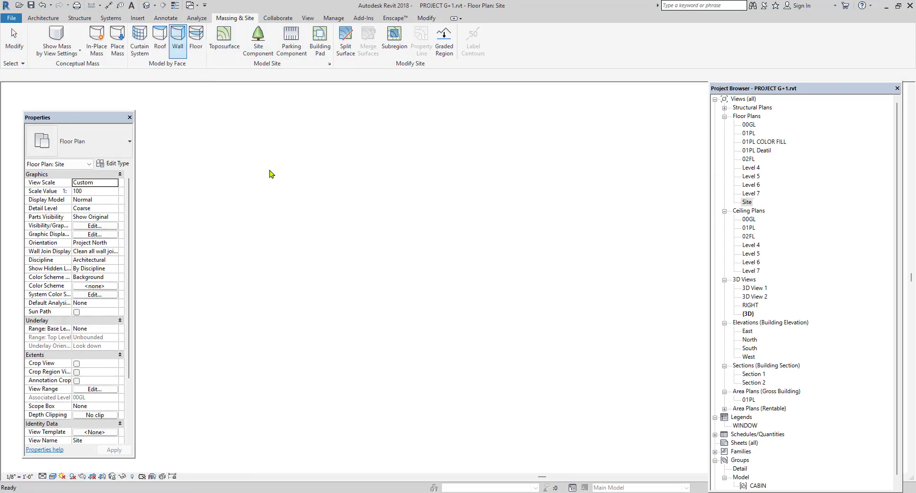
scroll(280, 333, down, 4)
shift+middle_drag(267, 339, 457, 355)
scroll(444, 345, up, 1)
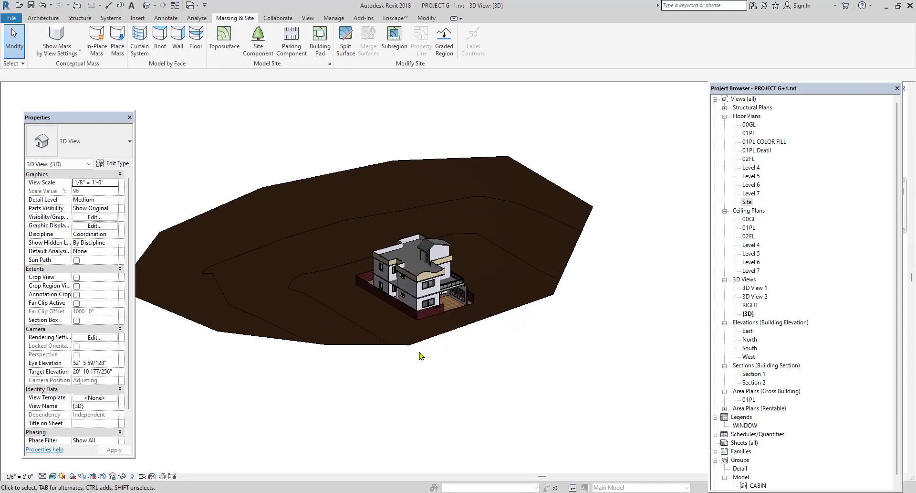
click(76, 320)
click(442, 375)
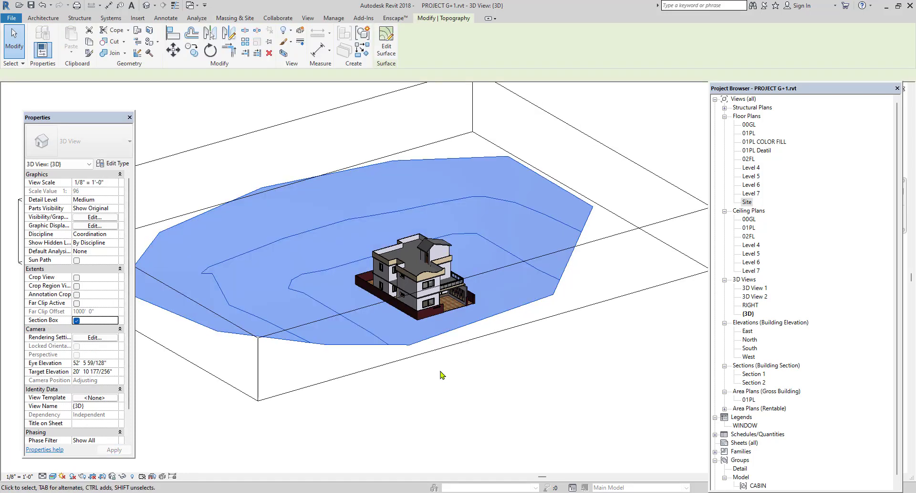
scroll(441, 372, down, 2)
click(204, 205)
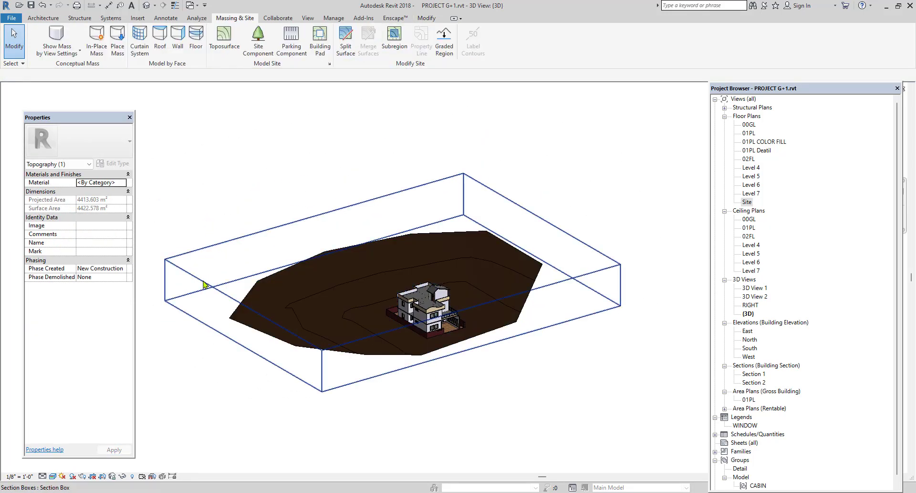
Pull the sides of the section box inward so that it cuts through the edges of the terrain around the house.
click(203, 284)
drag(243, 326, 323, 301)
drag(542, 239, 498, 251)
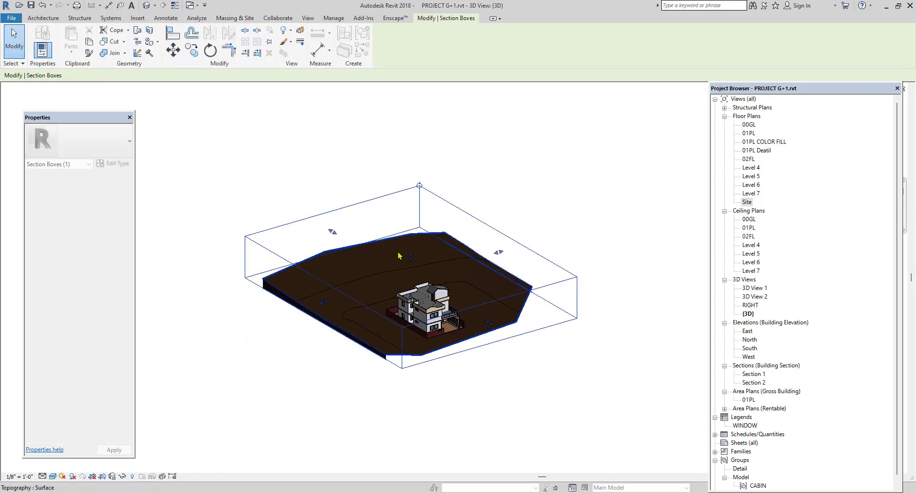
drag(333, 231, 352, 243)
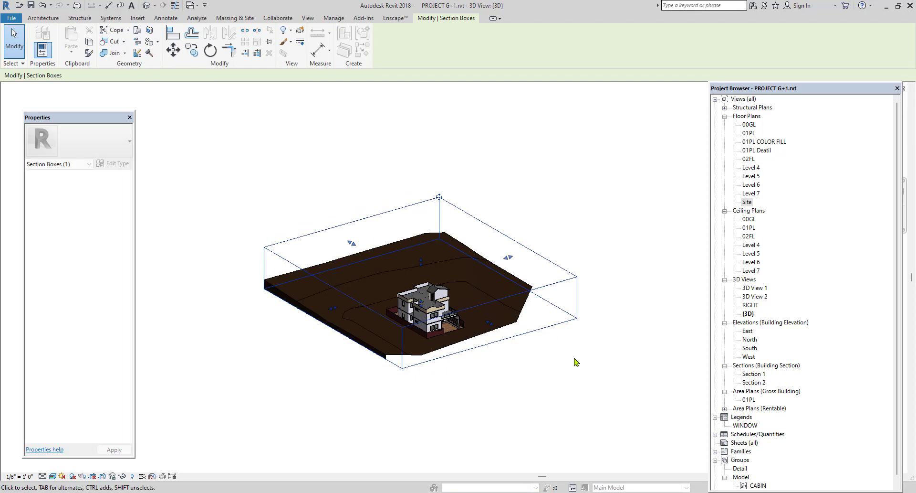
click(576, 361)
click(524, 294)
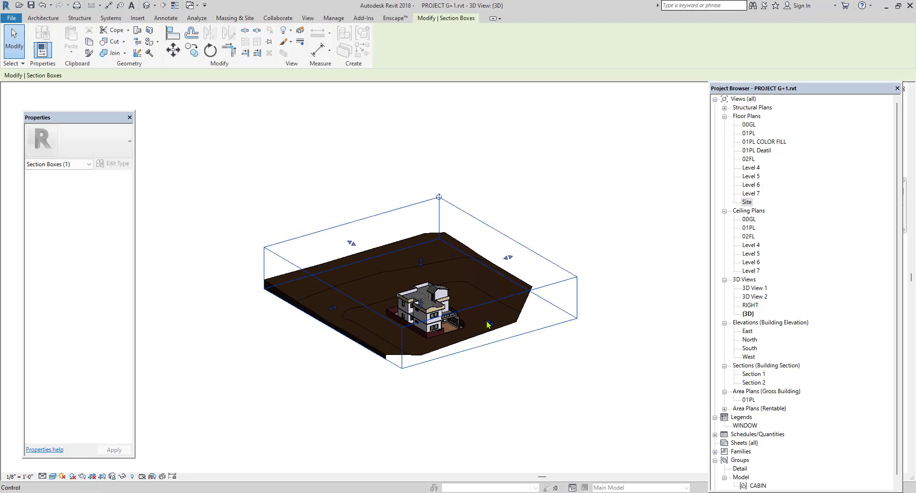
drag(488, 325, 468, 314)
click(573, 380)
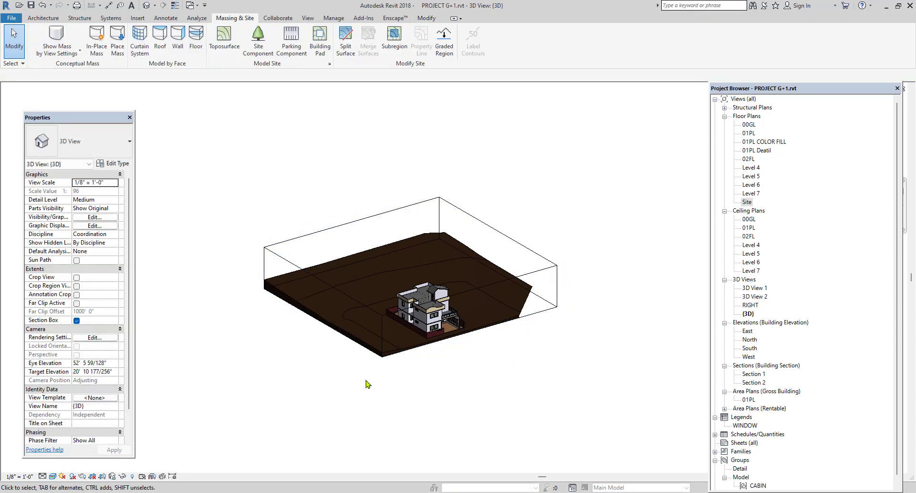
View the cut terrain from the side, then open the North building elevation.
shift+middle_drag(367, 384, 317, 340)
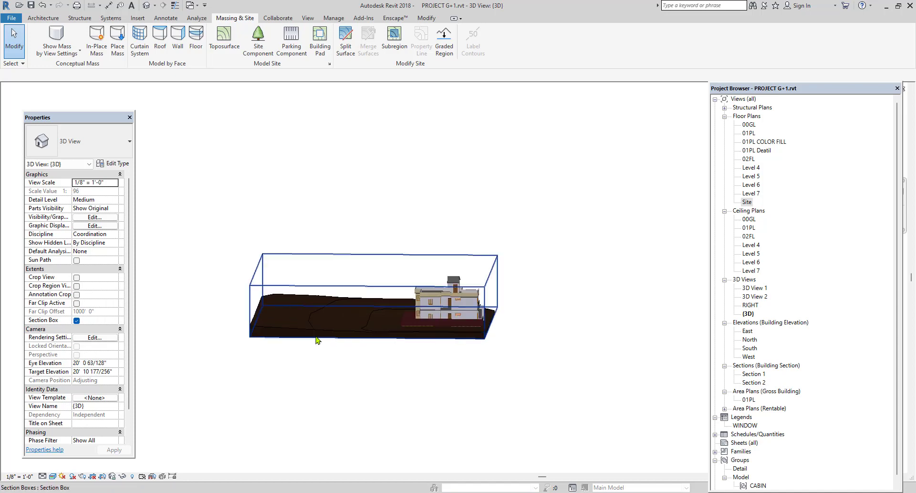
scroll(318, 340, up, 2)
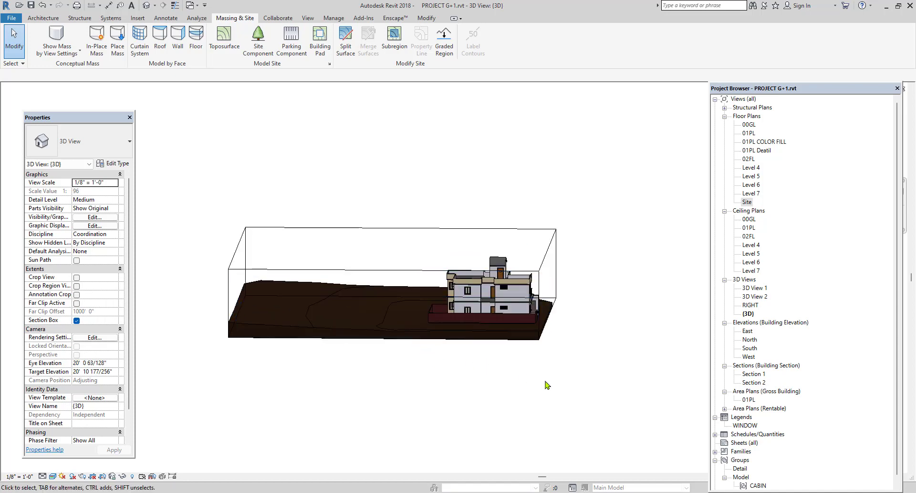
double_click(747, 339)
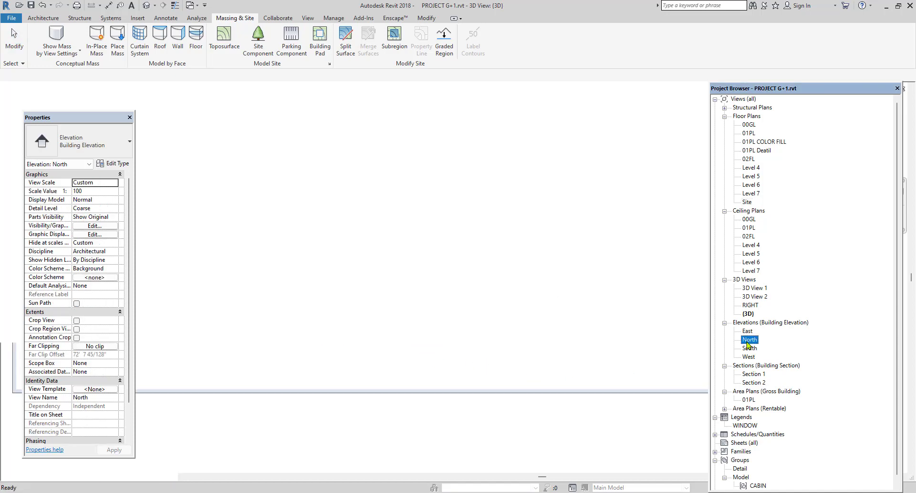
Examine the terrain in the South building elevation, displaying it in Wireframe and returning it to the Realistic visual style.
middle_drag(531, 359, 517, 360)
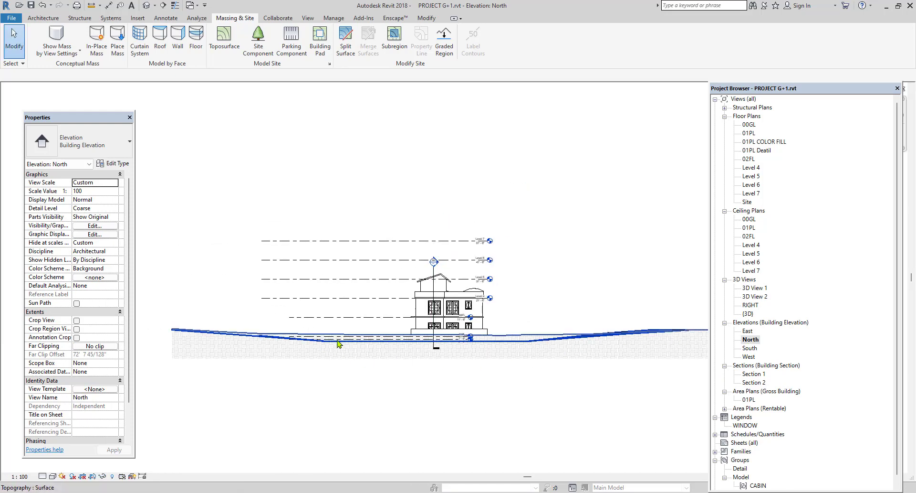
double_click(749, 348)
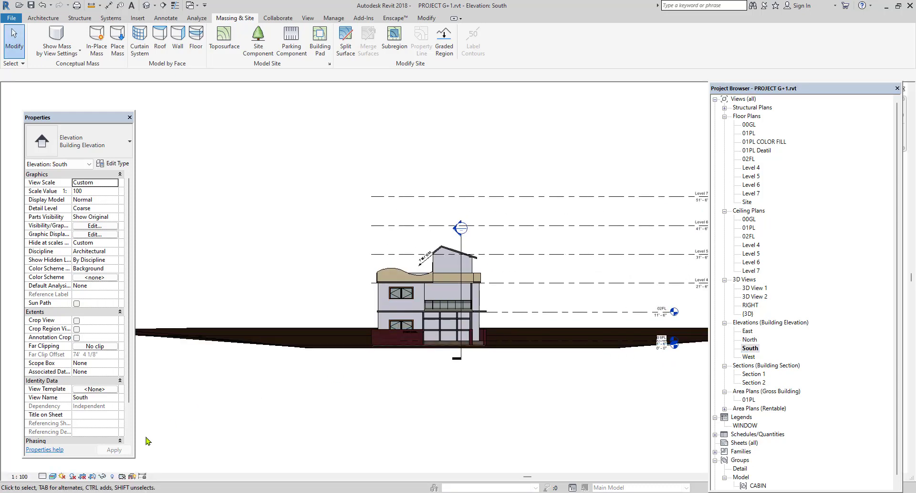
click(53, 476)
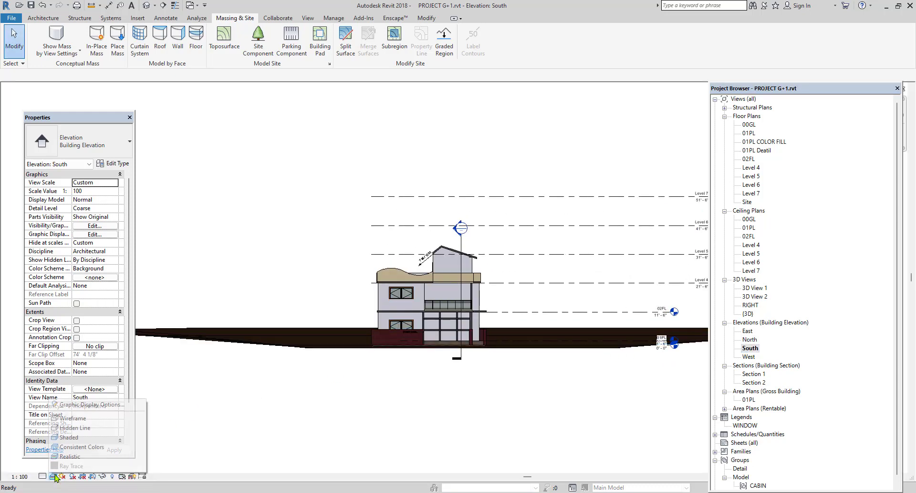
click(80, 420)
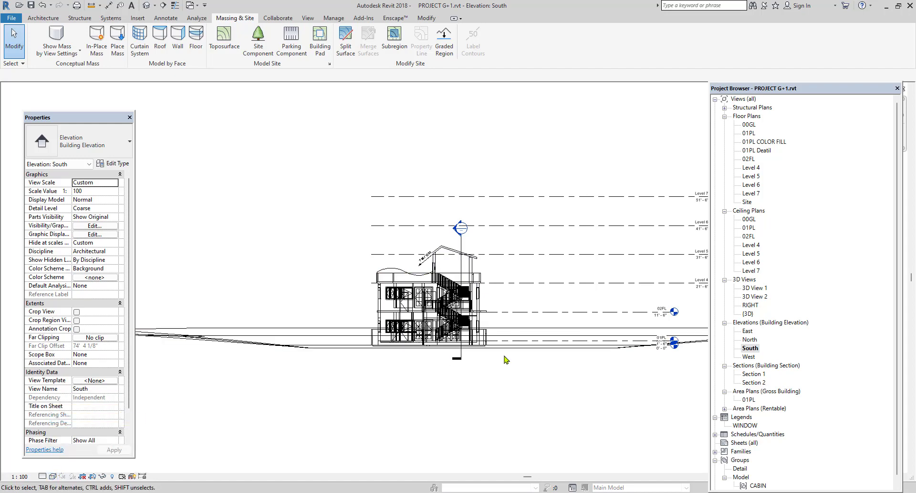
click(52, 476)
click(71, 456)
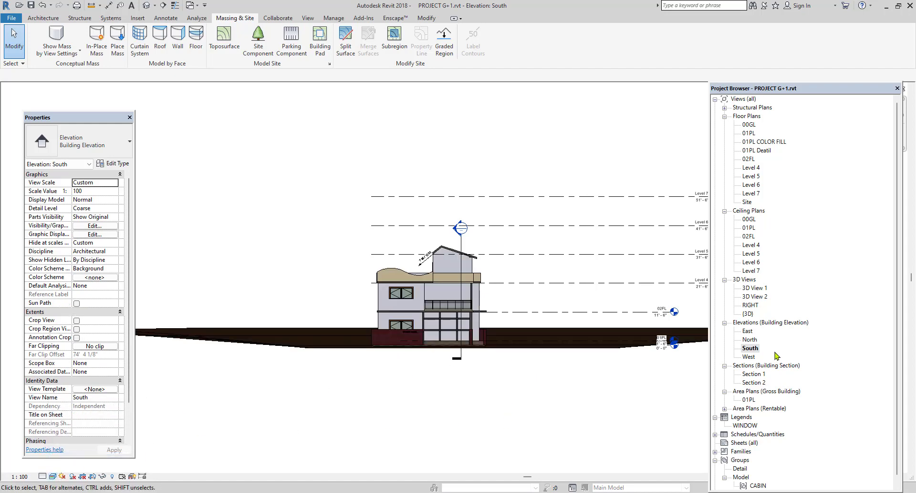
Review the terrain in the North elevation and the default 3D view, and open the Site floor plan.
double_click(749, 339)
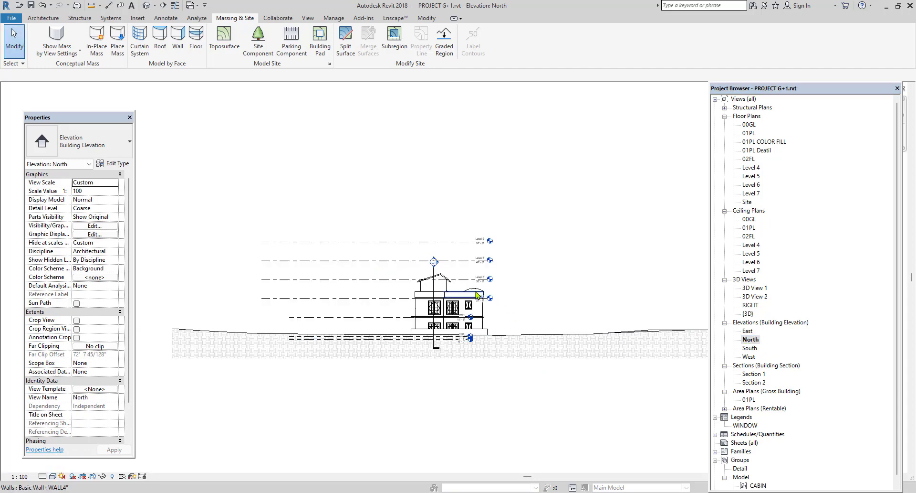
click(147, 5)
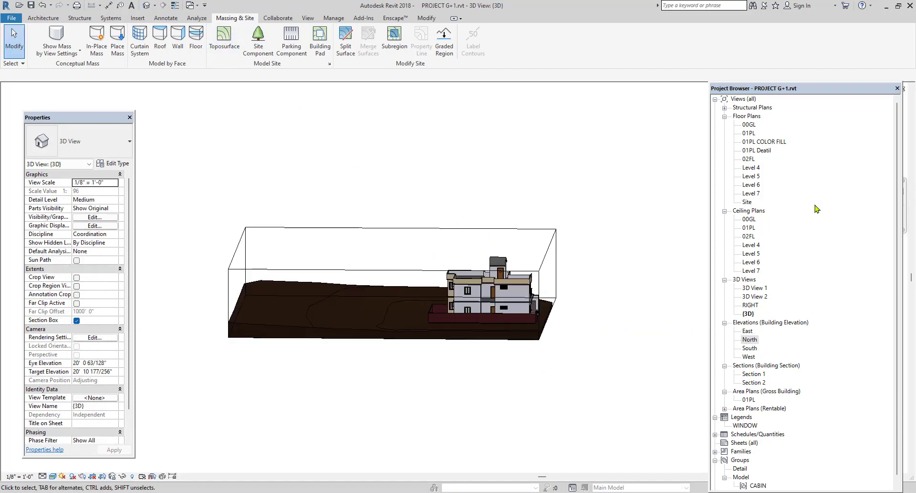
double_click(748, 202)
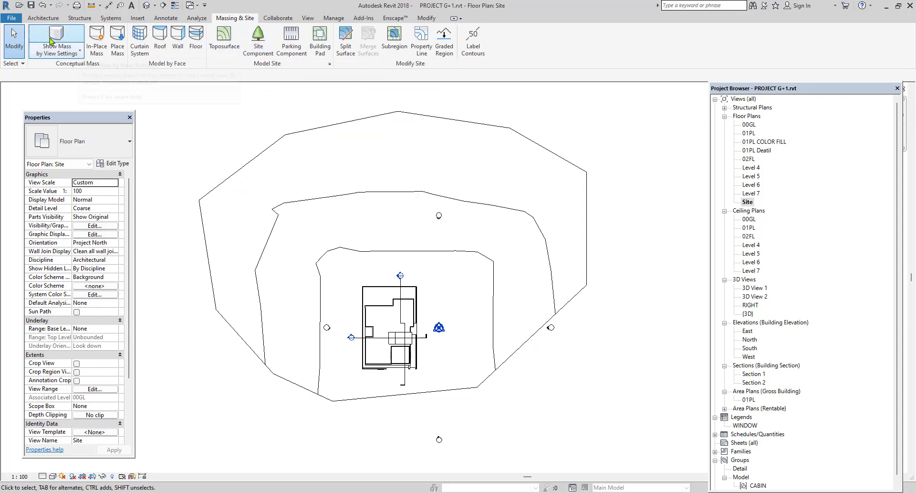
click(43, 18)
click(126, 56)
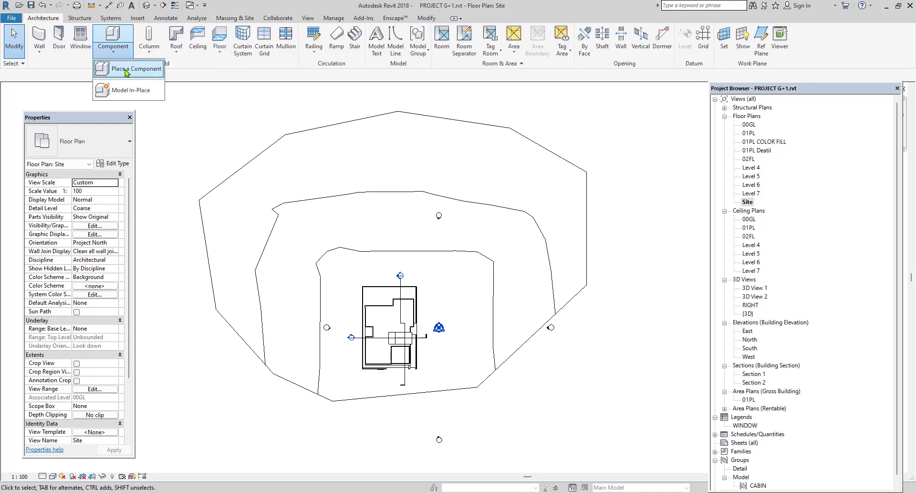
click(127, 73)
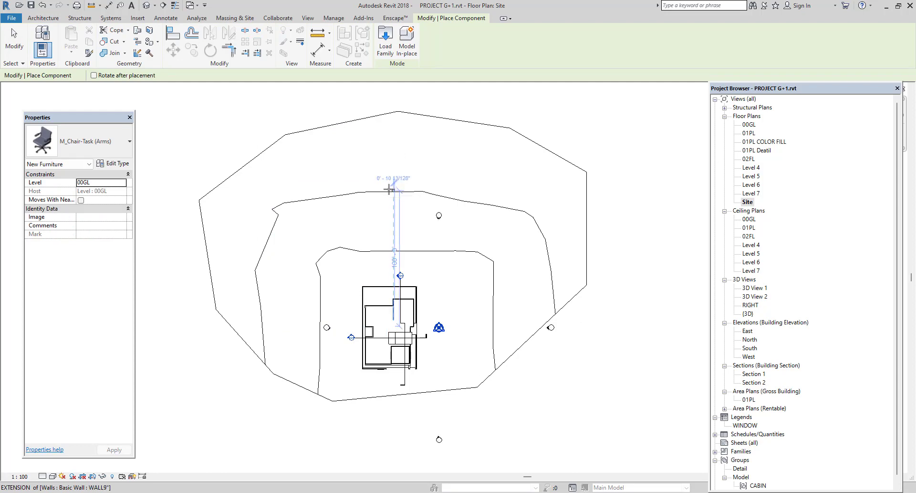
right_click(500, 112)
click(528, 117)
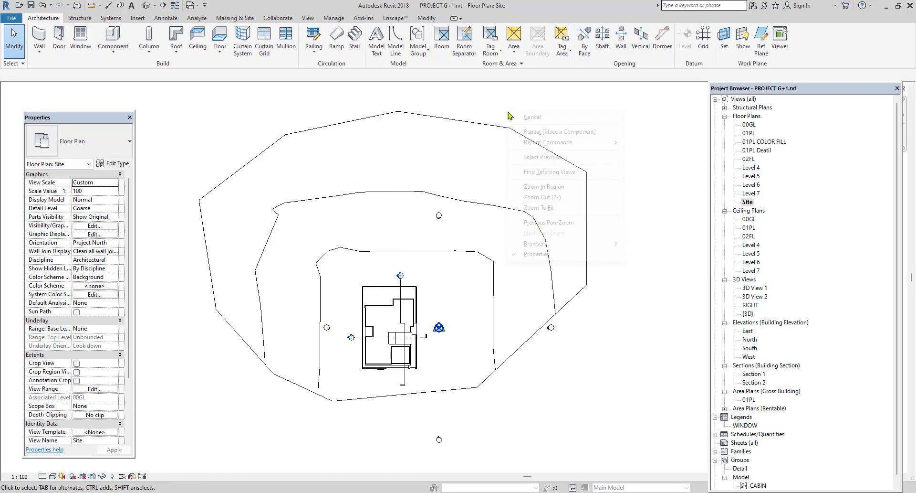
Place a Blue Berry Elder - 4.5 Meters tree northwest of the house and a Hawthorn - 7.4 Meters tree to the north.
click(235, 17)
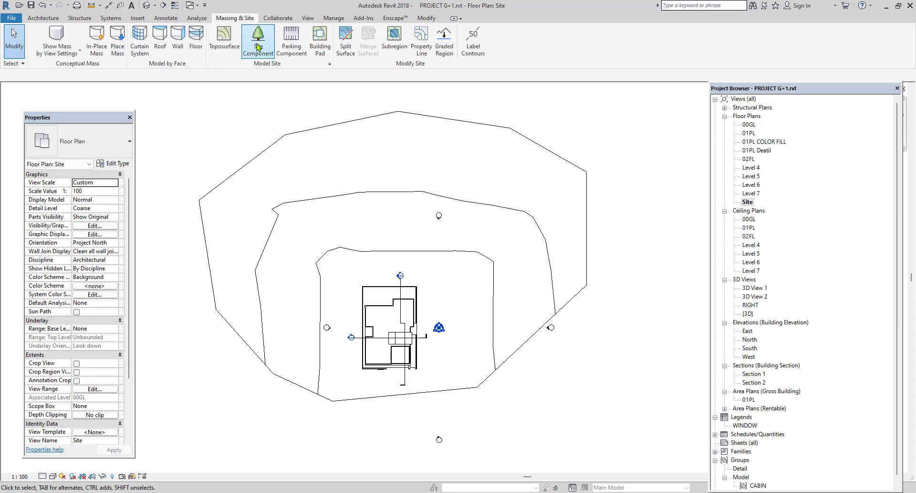
click(259, 46)
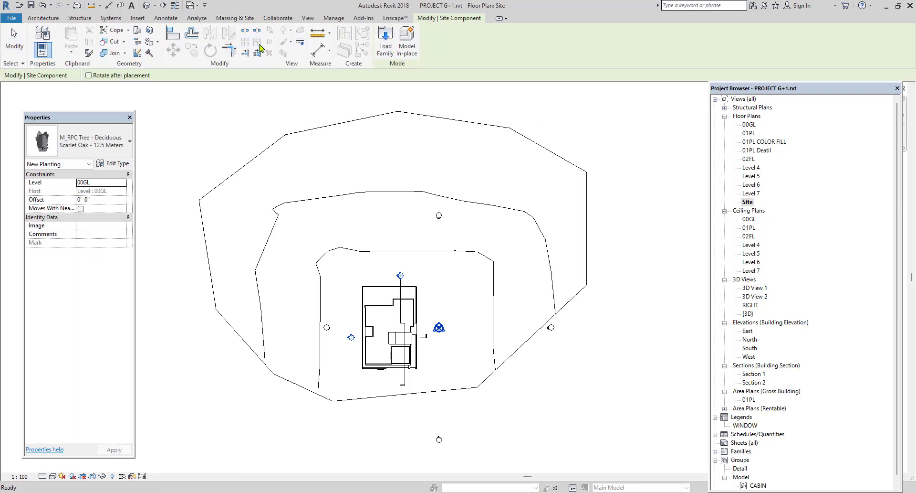
click(73, 147)
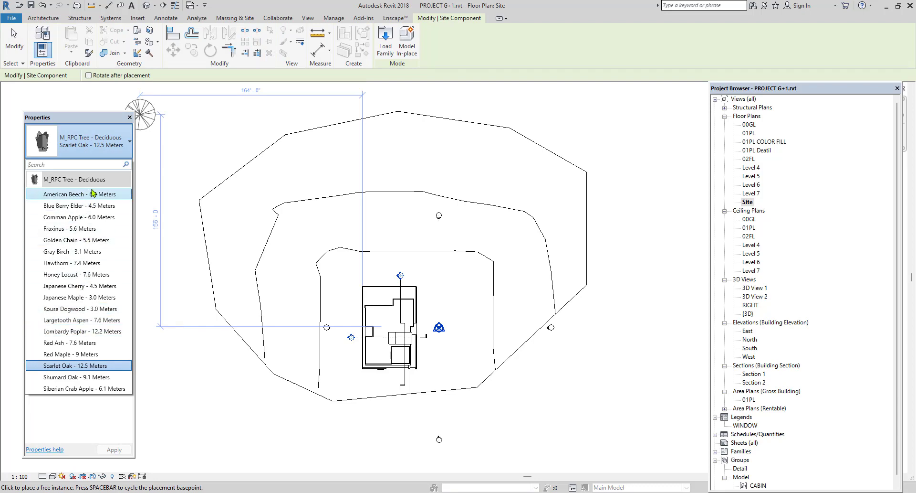
click(98, 207)
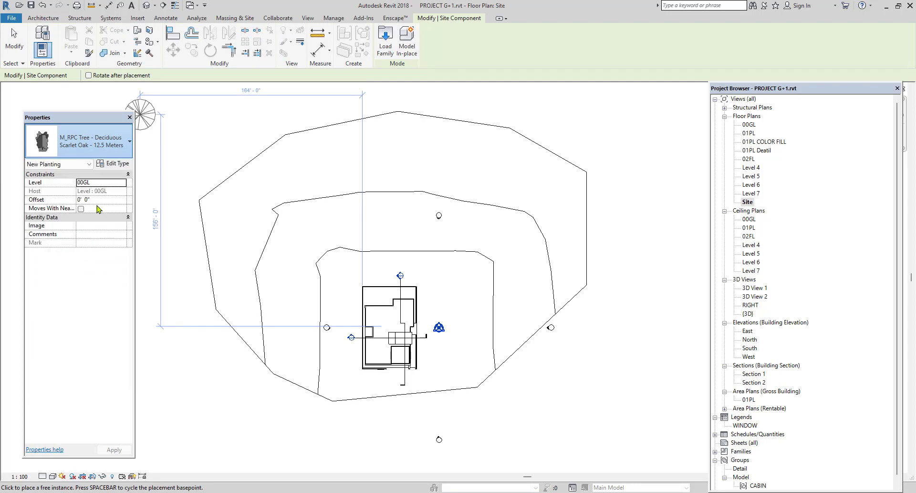
click(79, 141)
click(73, 263)
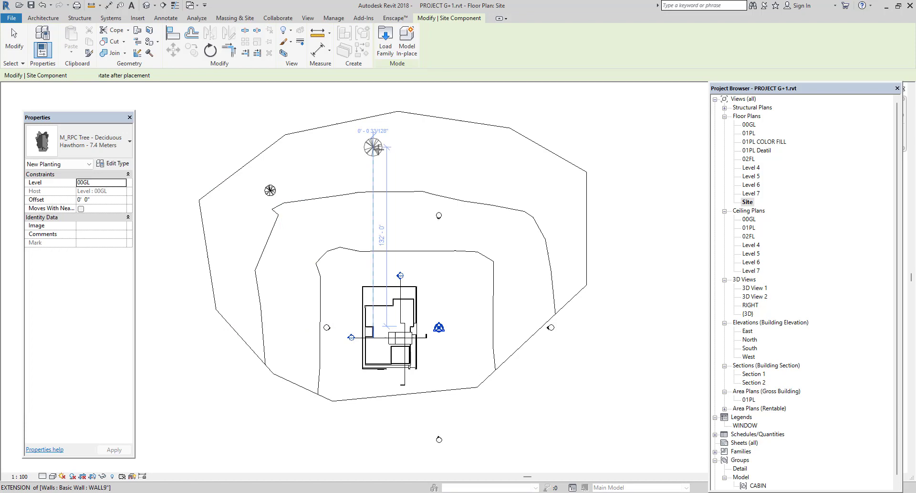
Place six Largetooth Aspen - 7.6 Meters trees across the northern and northwestern parts of the terrain.
click(94, 143)
click(73, 318)
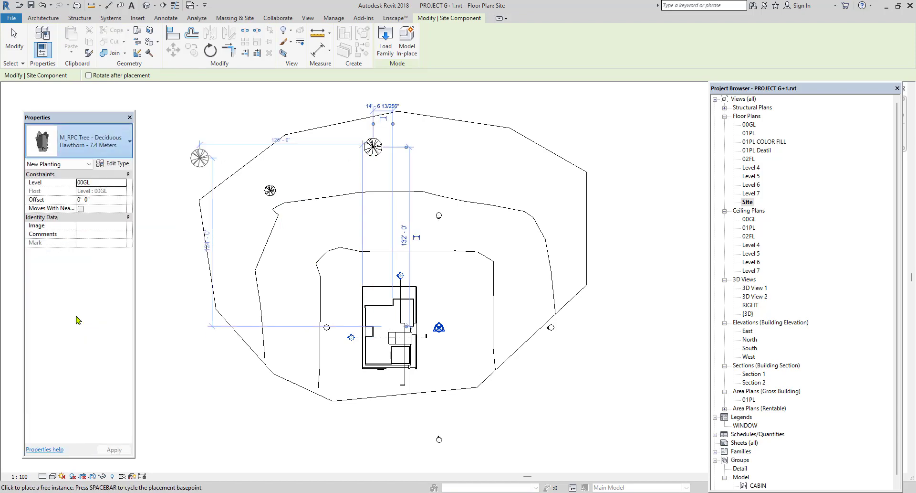
click(460, 158)
click(270, 239)
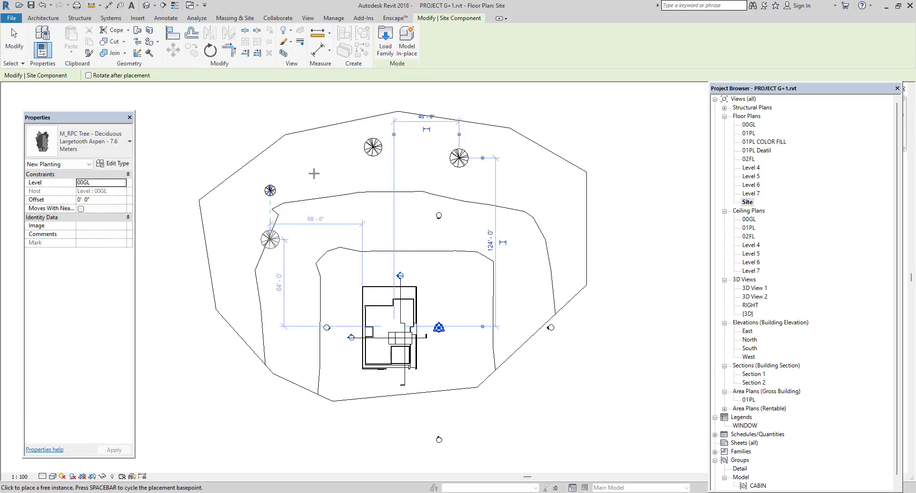
click(221, 207)
click(270, 147)
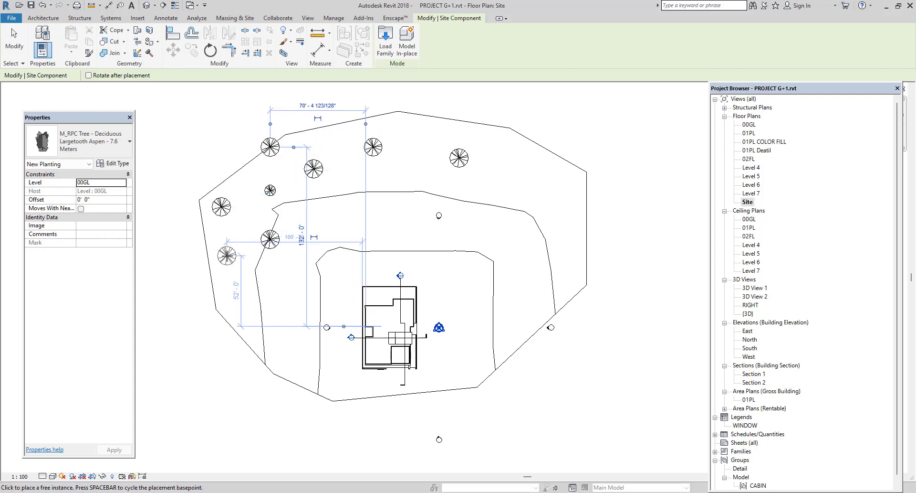
click(226, 255)
click(562, 131)
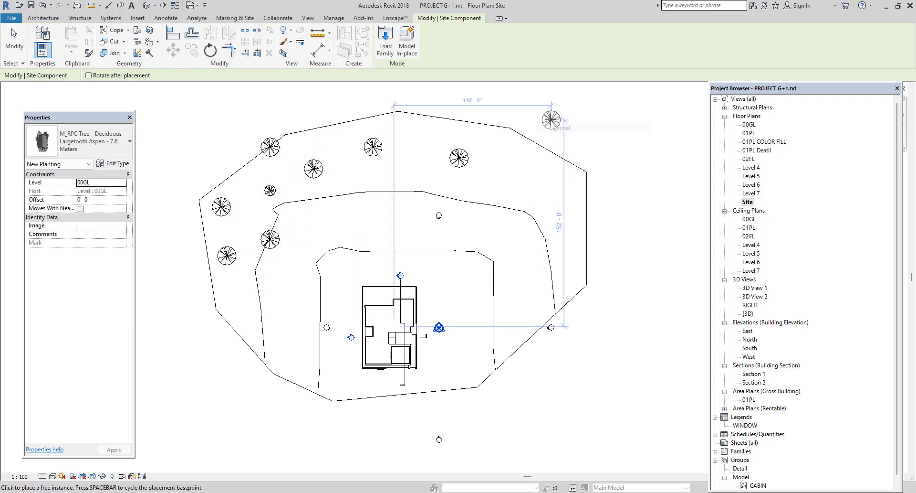
right_click(553, 119)
click(562, 125)
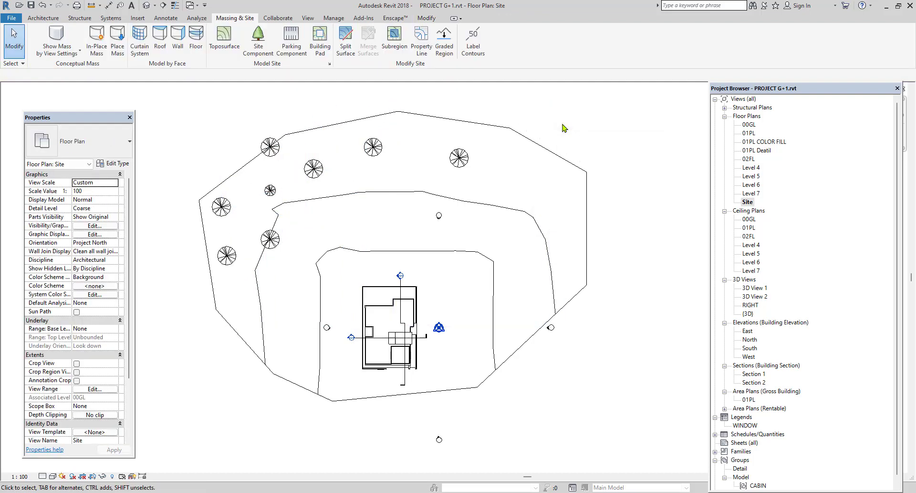
Place five M_Parking Space components of type 4800 x 2400mm - 90 deg in two rows northeast of the house.
click(291, 40)
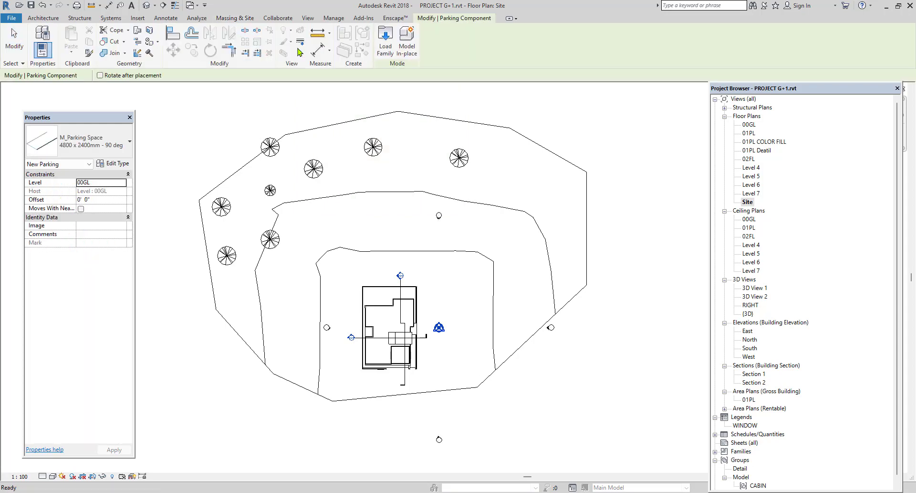
scroll(486, 232, up, 2)
click(506, 235)
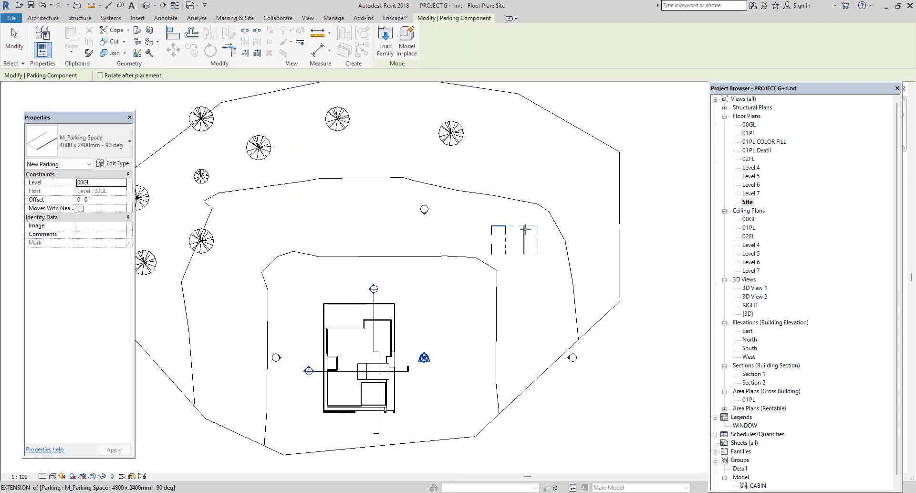
click(541, 234)
click(565, 226)
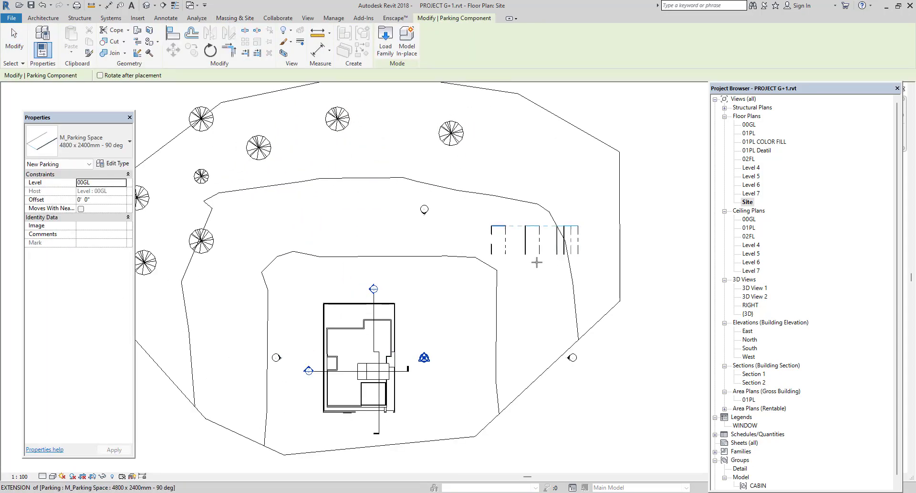
click(525, 271)
click(565, 272)
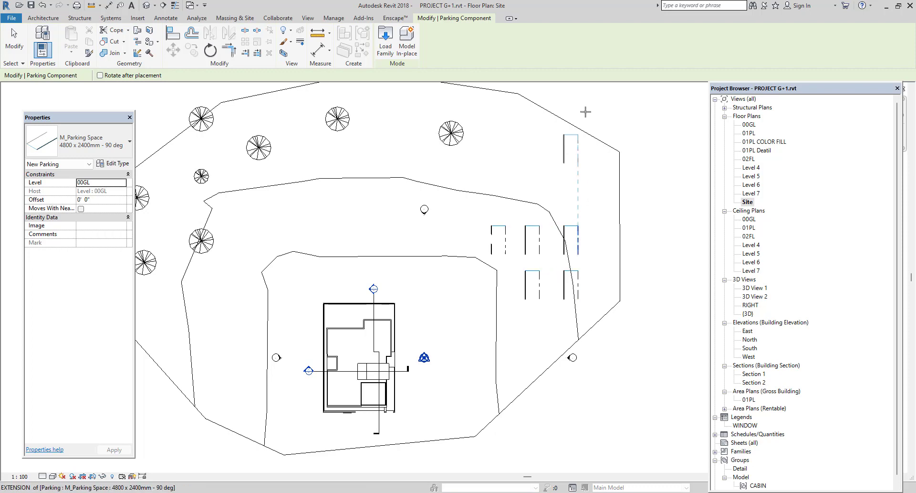
right_click(606, 110)
click(623, 119)
right_click(623, 119)
click(649, 127)
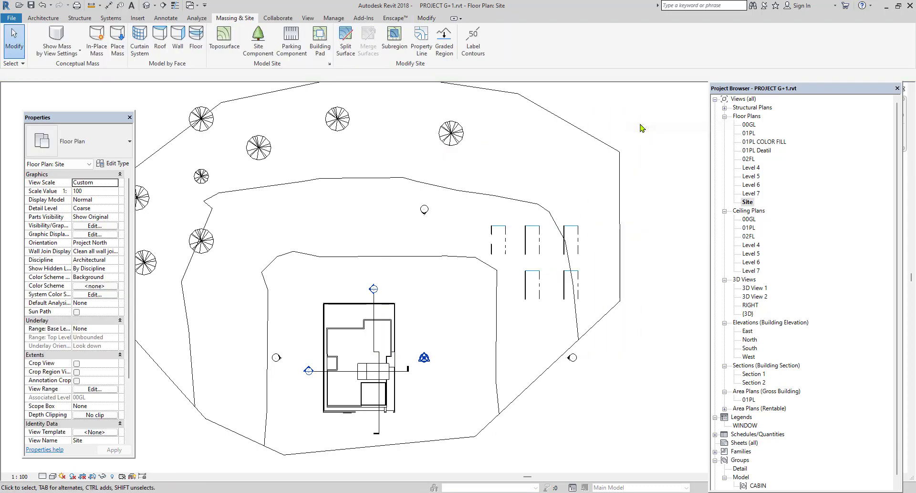
click(43, 17)
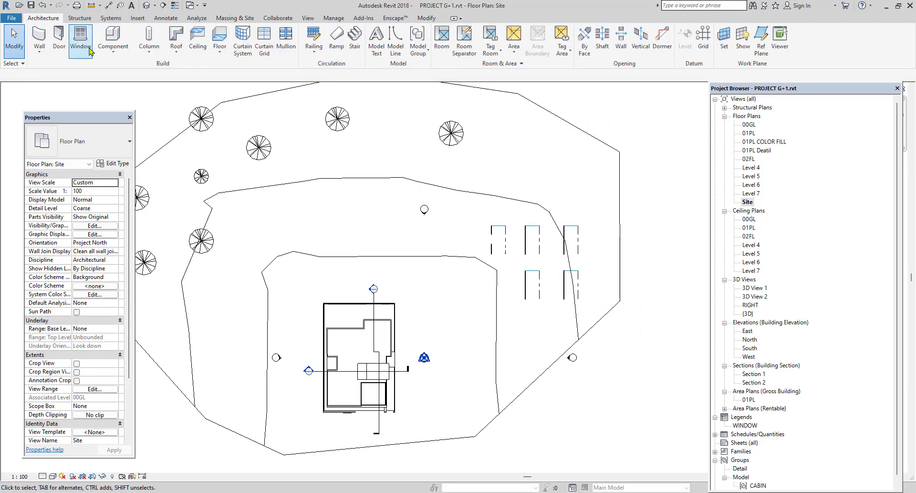
click(113, 48)
click(119, 68)
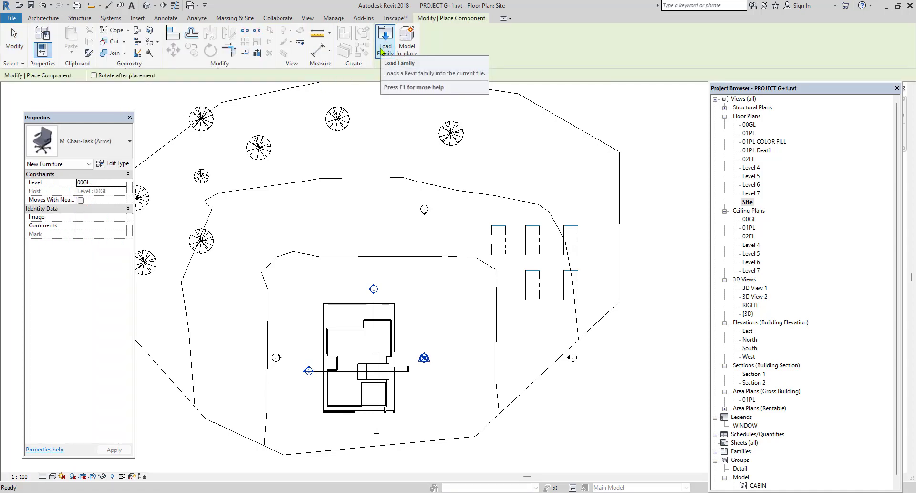
right_click(619, 116)
click(631, 123)
right_click(629, 122)
click(648, 130)
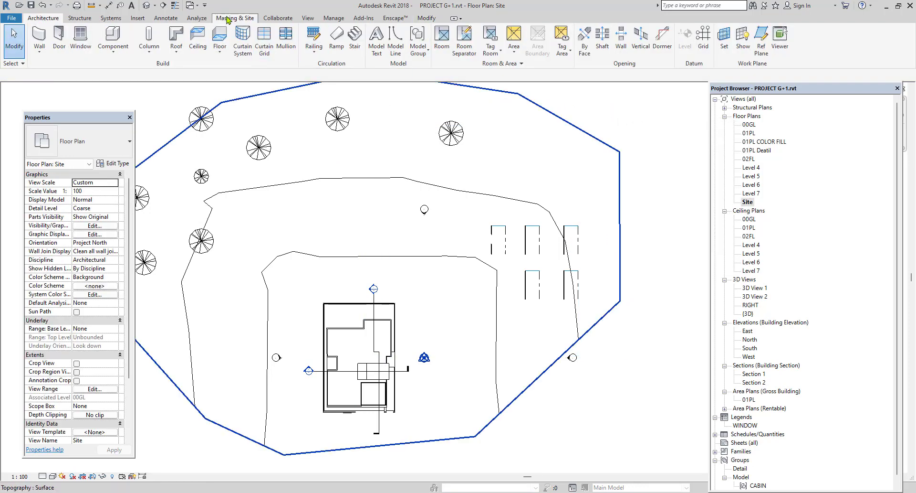
Add a rectangular building pad about 36' by 56' on the terrain northwest of the house and view it in 3D.
click(226, 20)
scroll(377, 235, down, 2)
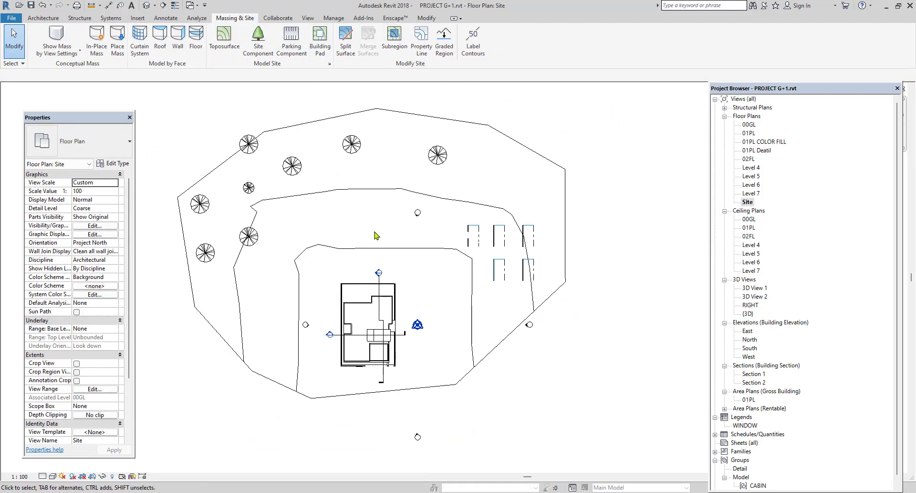
scroll(357, 235, up, 1)
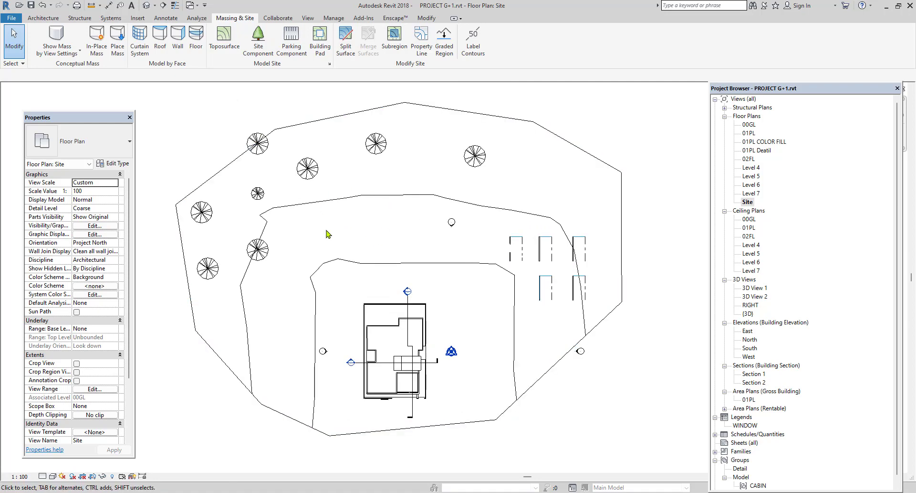
click(320, 38)
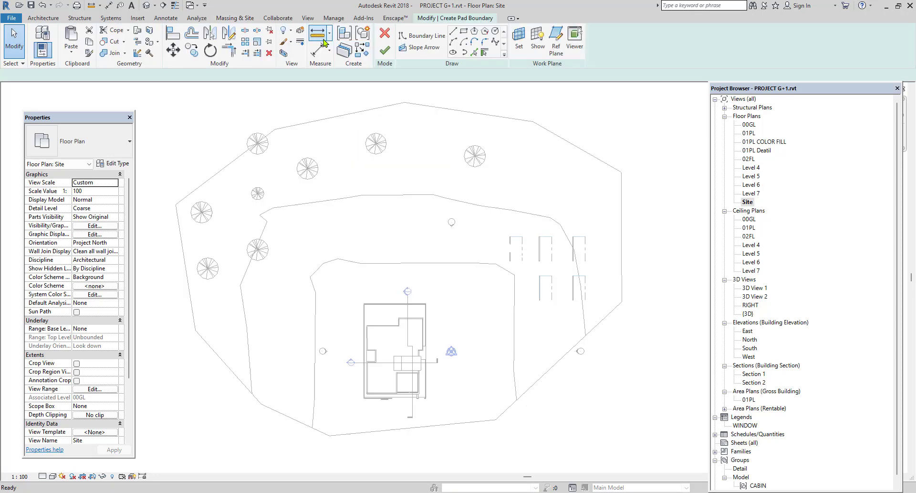
click(464, 32)
click(323, 183)
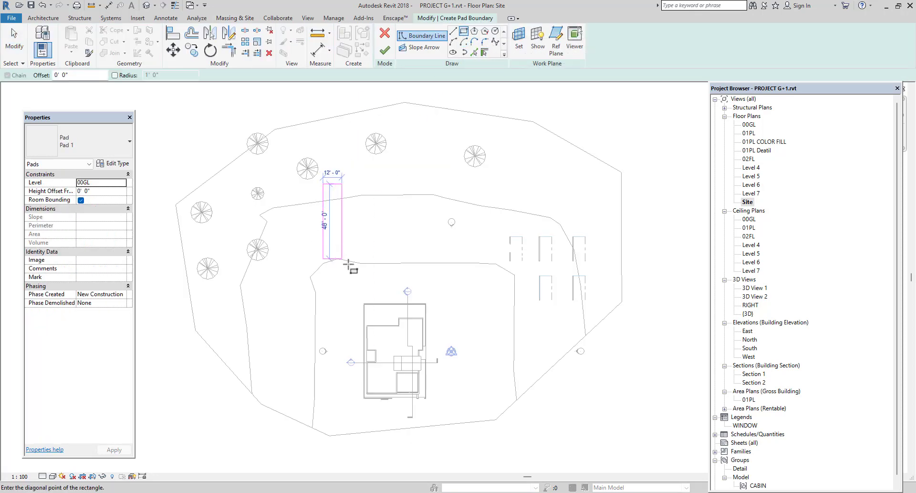
click(379, 271)
click(385, 50)
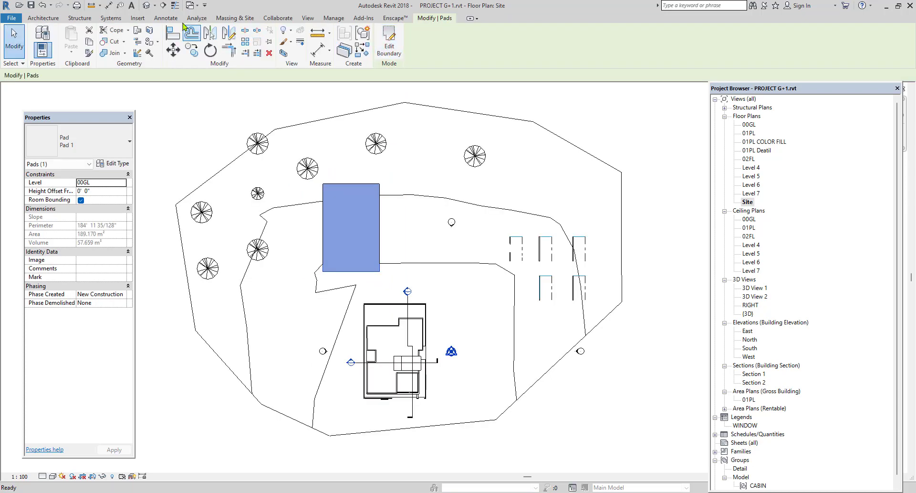
click(145, 6)
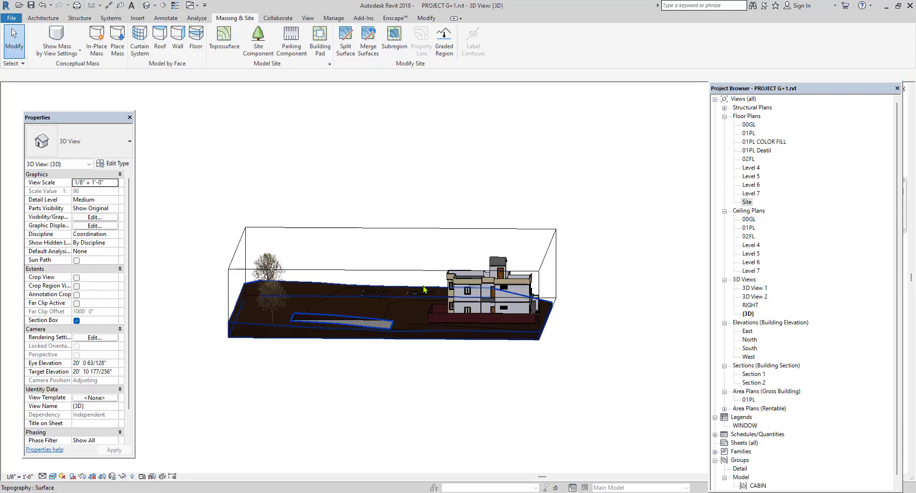
Duplicate the building pad's type as Pad 2.
shift+middle_drag(419, 306, 352, 368)
scroll(348, 305, up, 8)
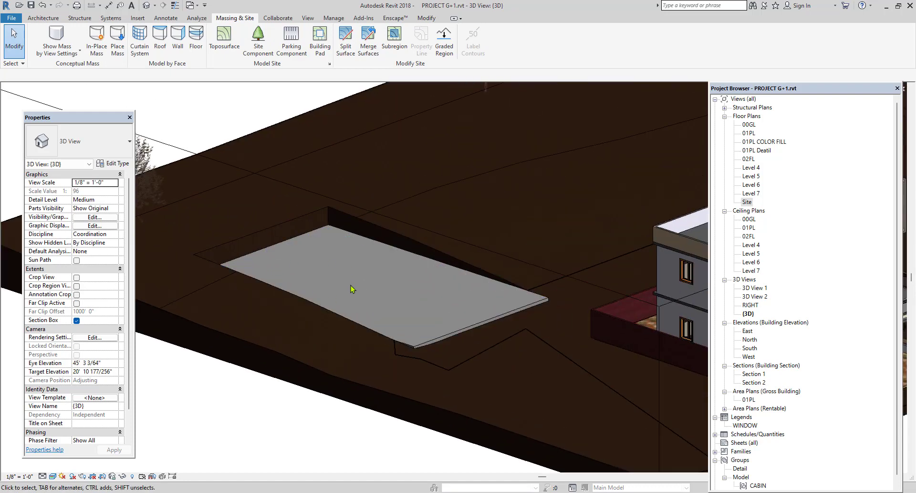
click(431, 342)
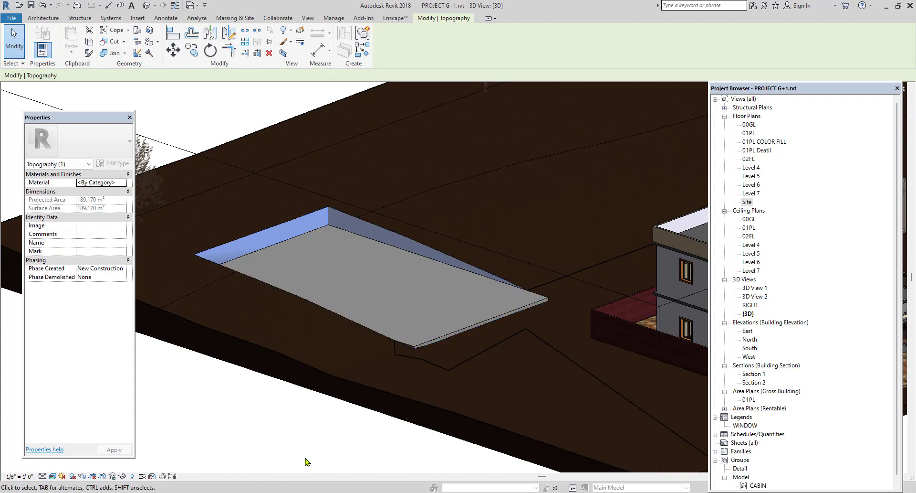
key(Escape)
click(304, 244)
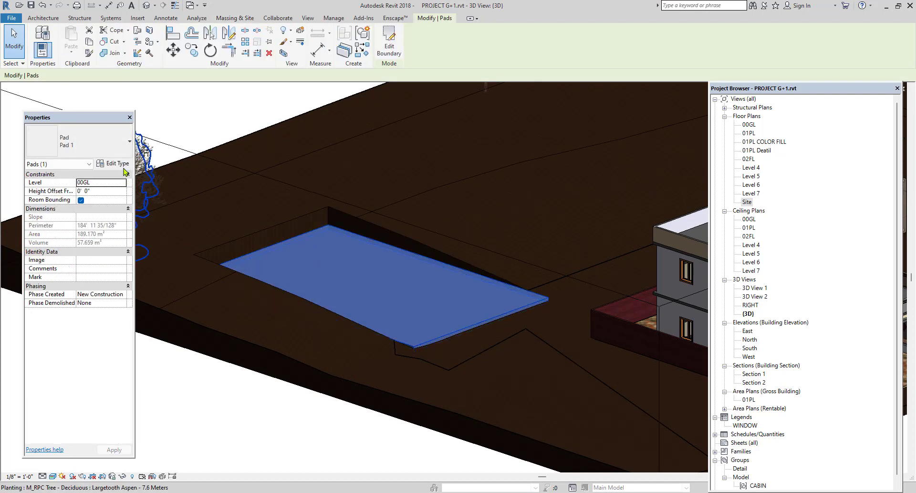
click(111, 165)
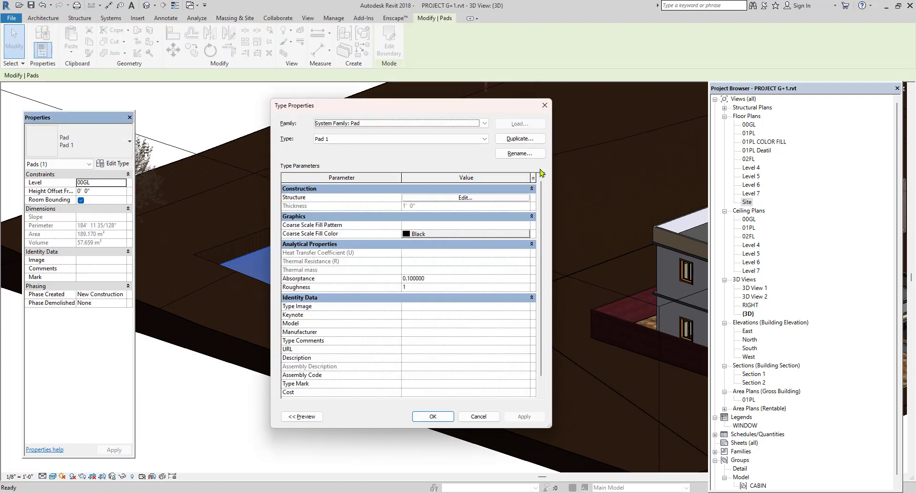
click(520, 139)
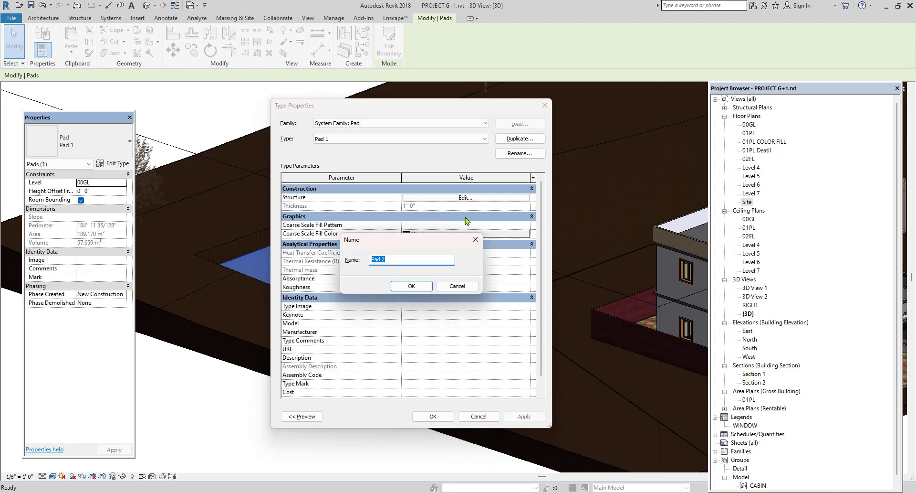
click(411, 286)
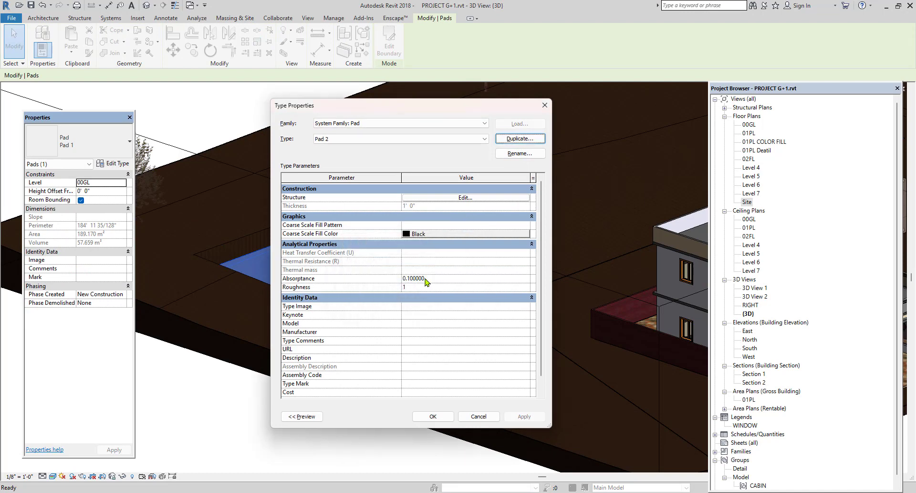
Try to create a new material named PAD for the structure layer of the Pad 2 type.
click(465, 197)
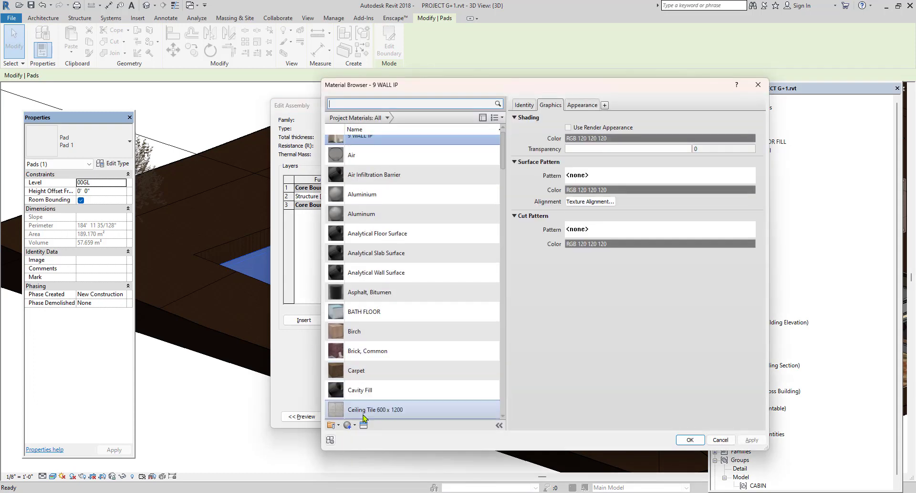
click(348, 424)
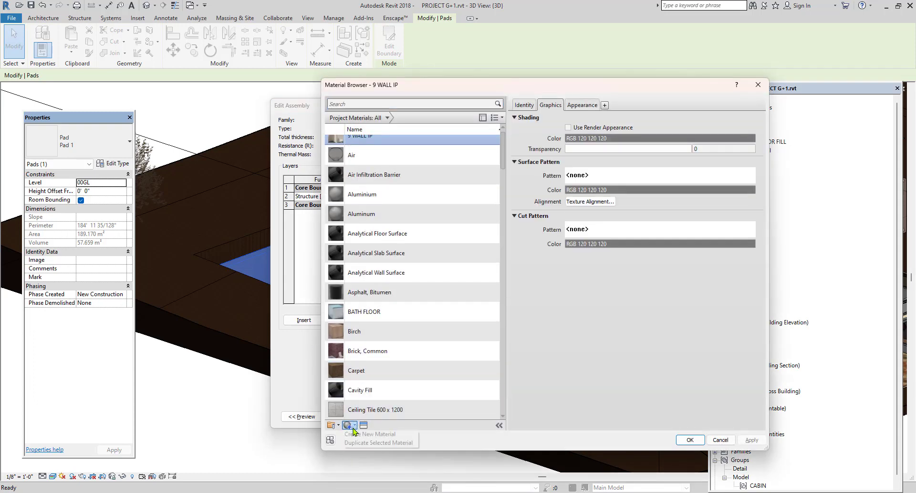
click(362, 433)
right_click(365, 273)
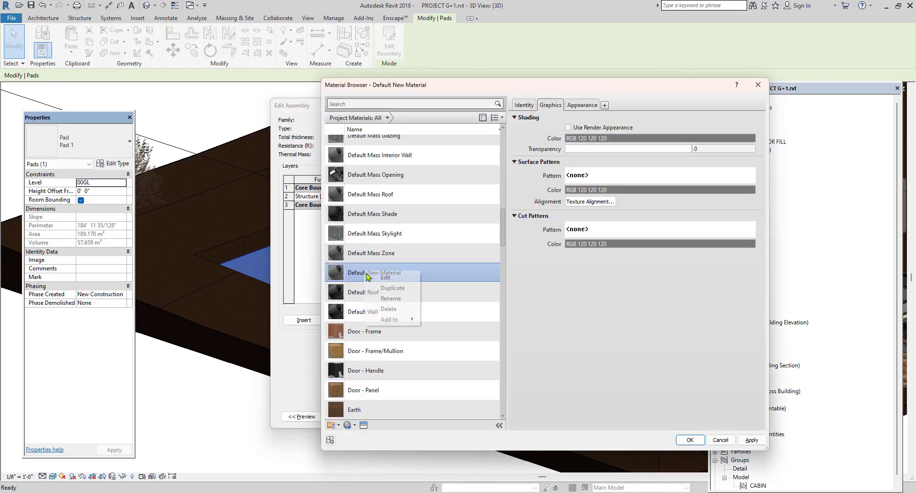
click(389, 298)
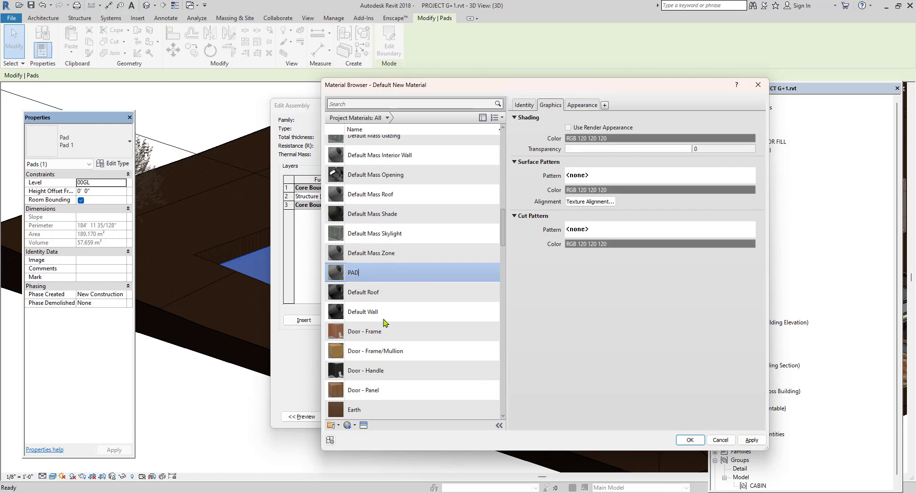
Try the Sitework appearance Cobble Stone - Herringbone on the PAD material and close the material browser without assigning the material.
click(364, 425)
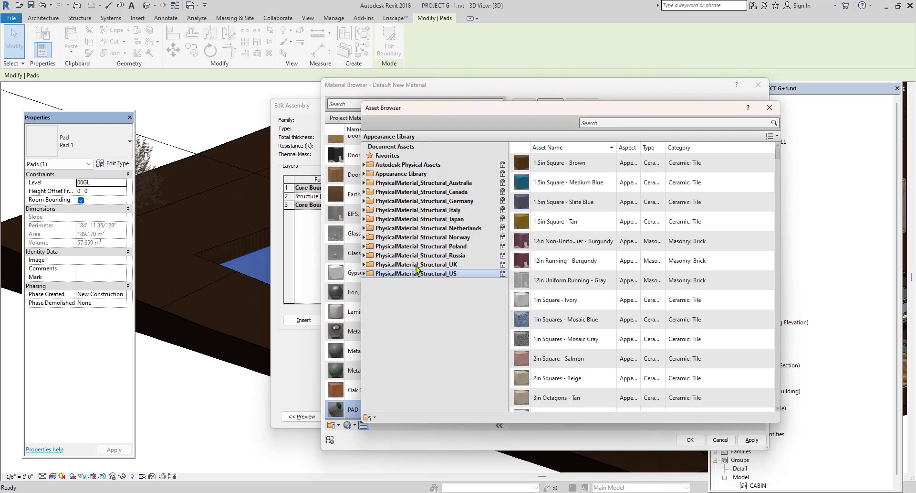
click(364, 174)
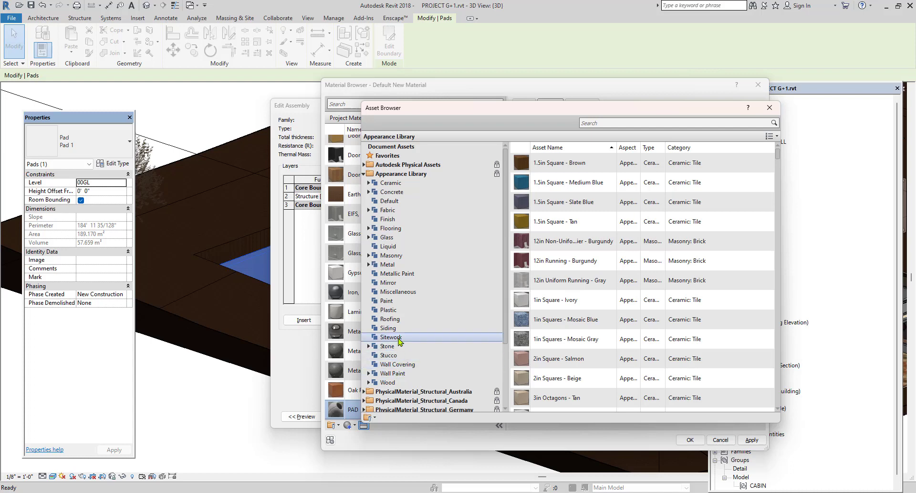
click(391, 336)
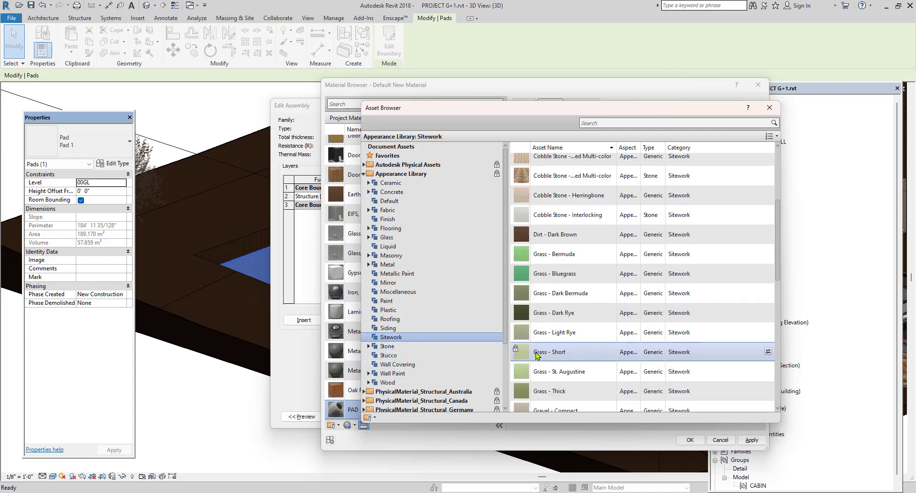
scroll(544, 355, down, 3)
scroll(547, 351, down, 2)
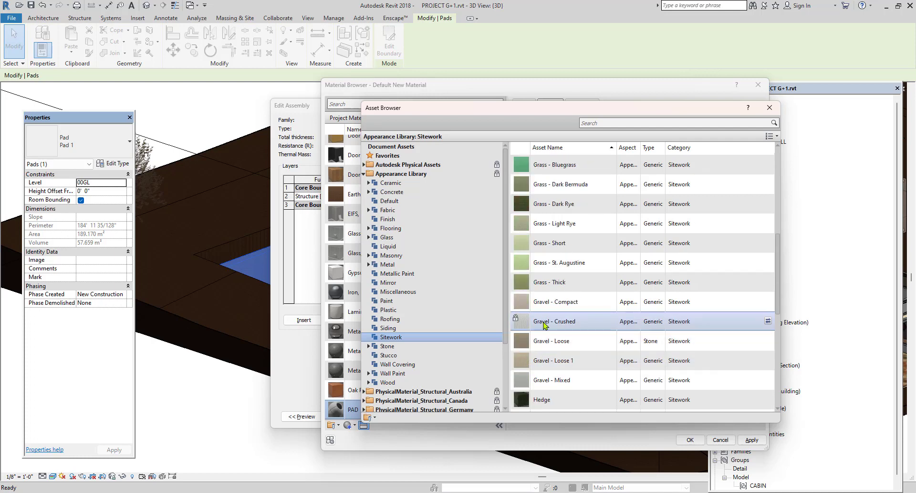
scroll(544, 320, up, 2)
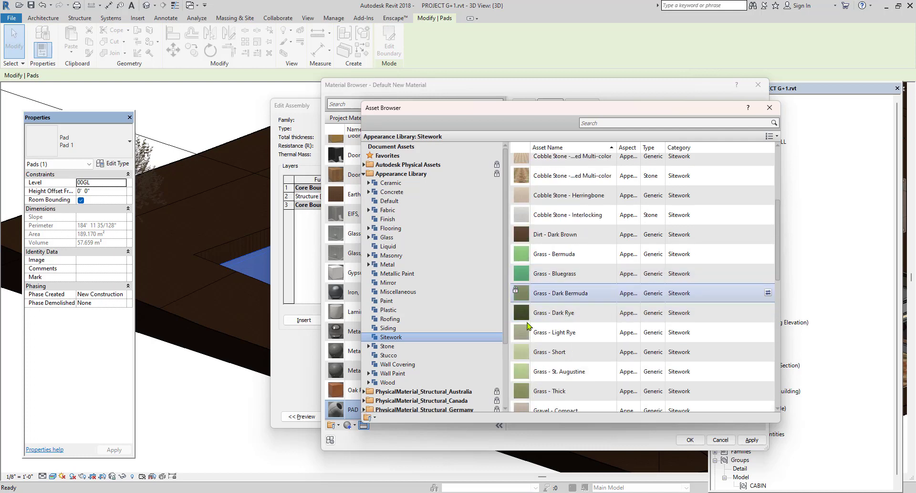
scroll(528, 331, up, 3)
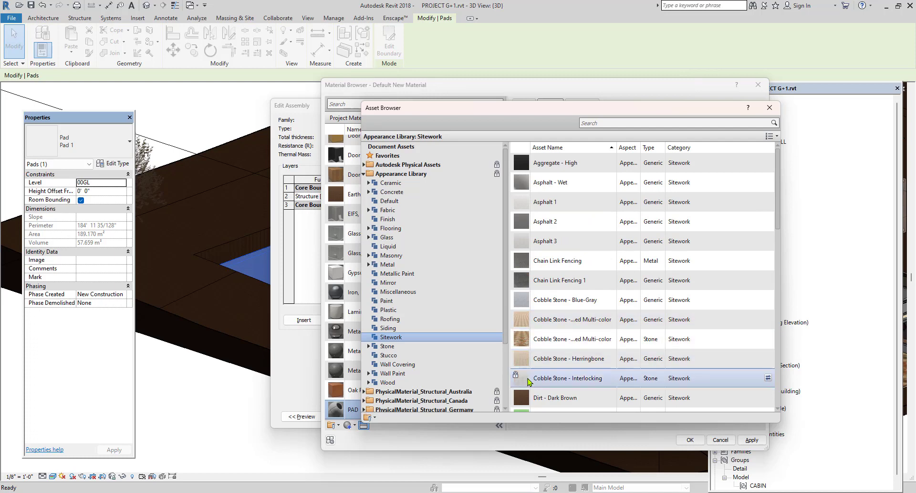
double_click(522, 362)
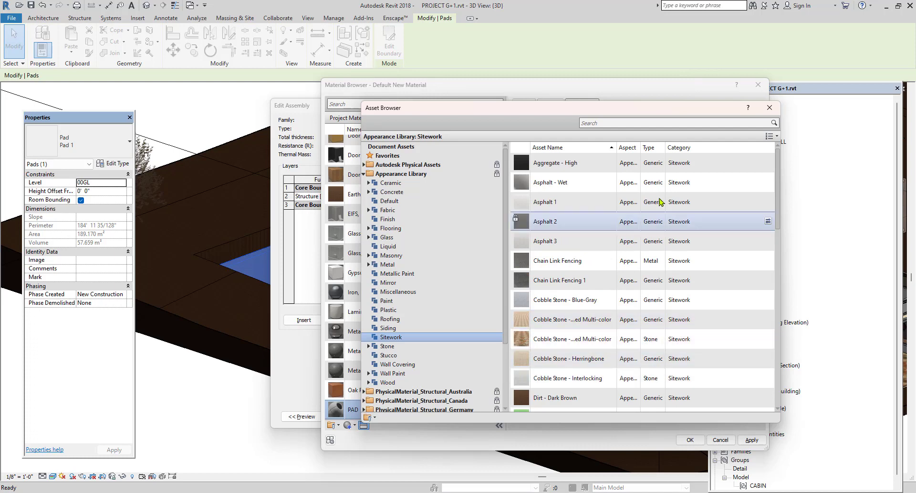
click(770, 108)
click(759, 86)
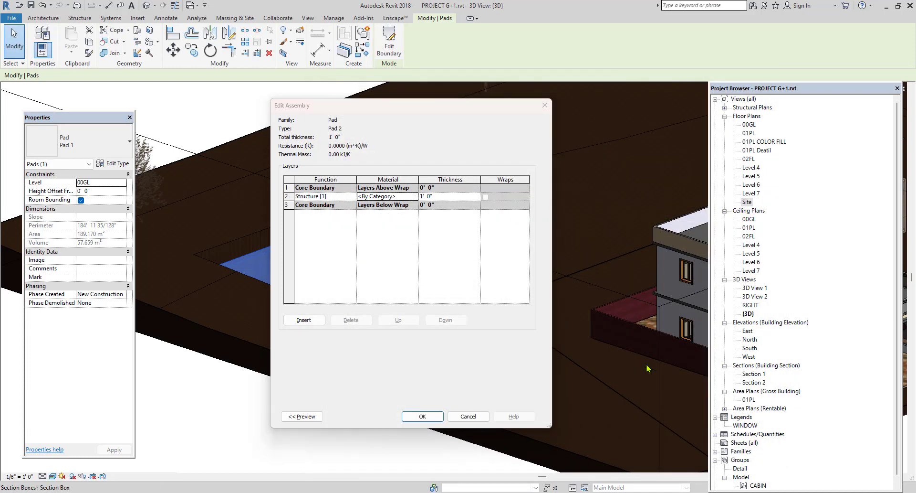
Apply the Pad 2 type to the building pad and deselect it.
click(434, 417)
click(433, 416)
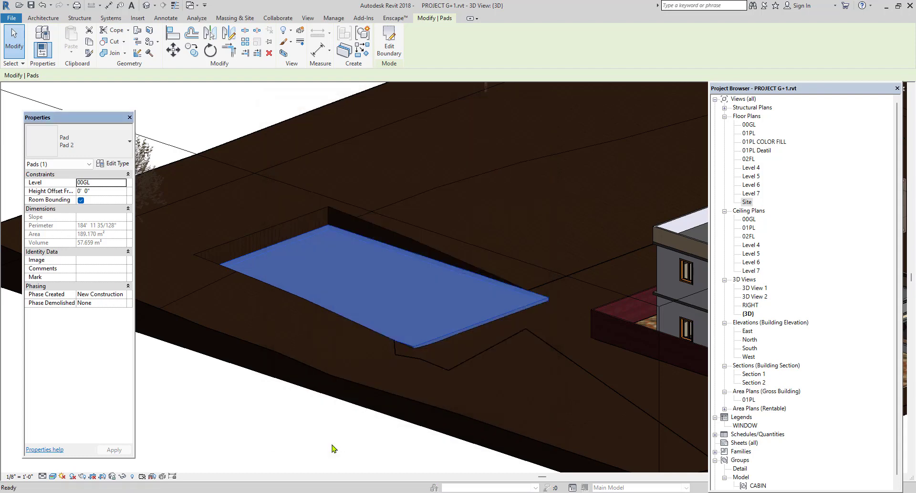
click(331, 443)
scroll(340, 421, down, 2)
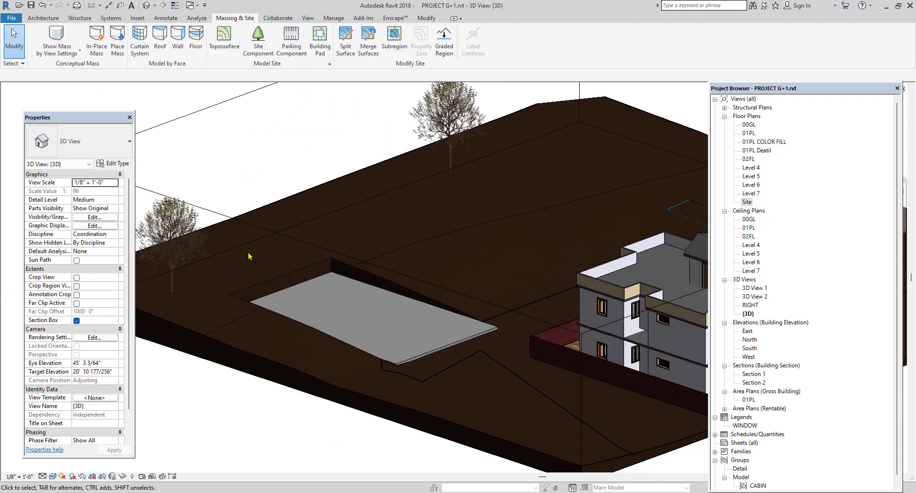
Set the building pad's height offset from its level to -1' 0".
click(306, 292)
scroll(325, 299, up, 2)
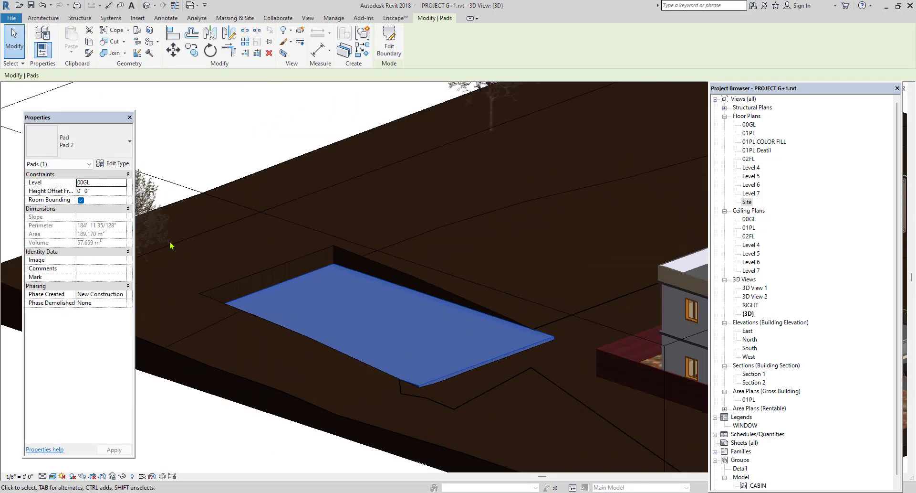
click(112, 191)
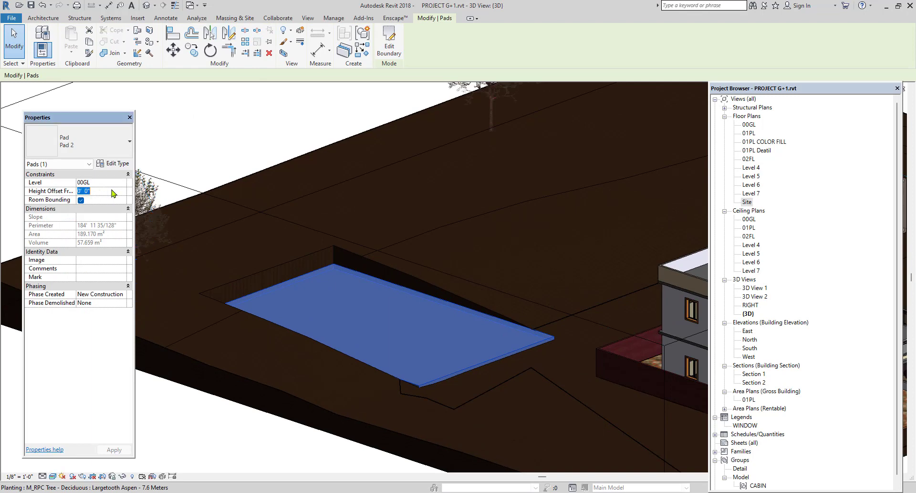
key(Return)
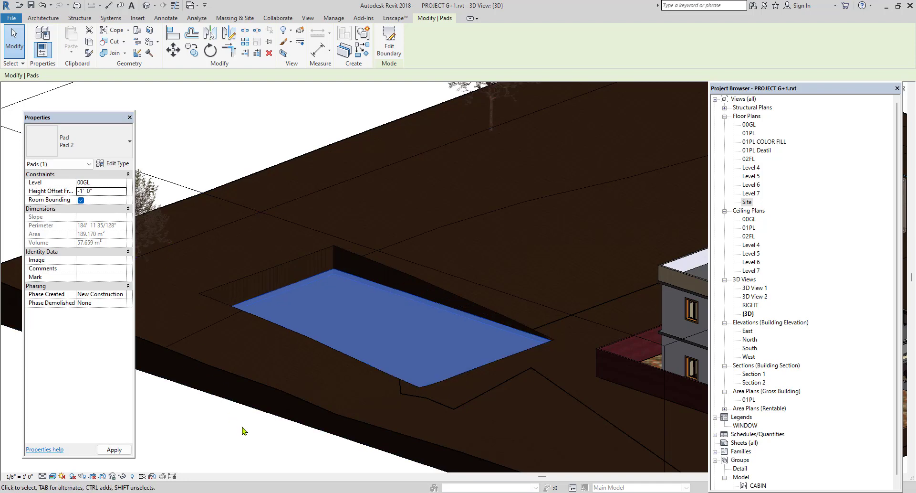
key(Escape)
scroll(391, 277, down, 3)
middle_drag(385, 301, 362, 309)
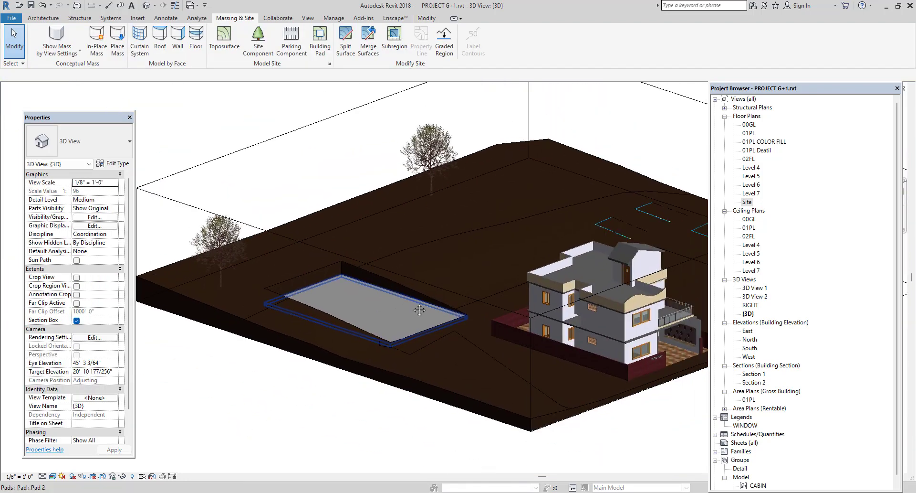
Open the Site floor plan.
double_click(749, 201)
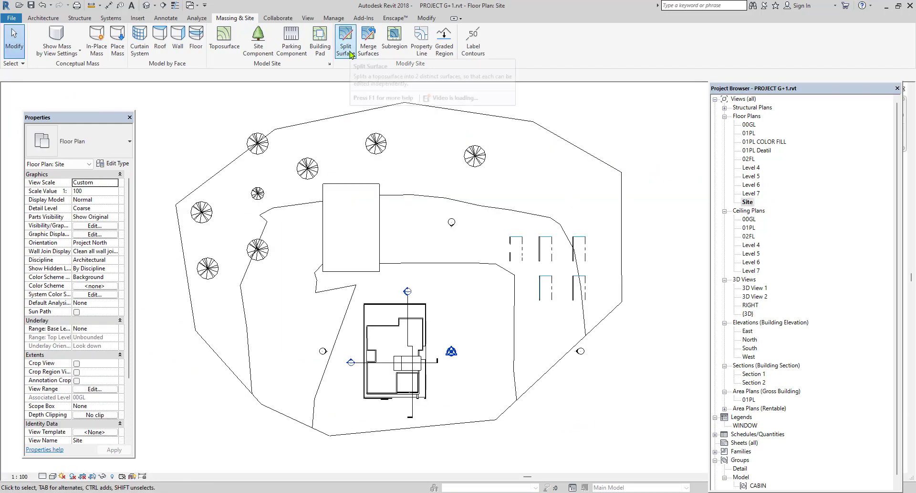
scroll(408, 236, down, 1)
scroll(454, 343, up, 1)
scroll(454, 358, up, 1)
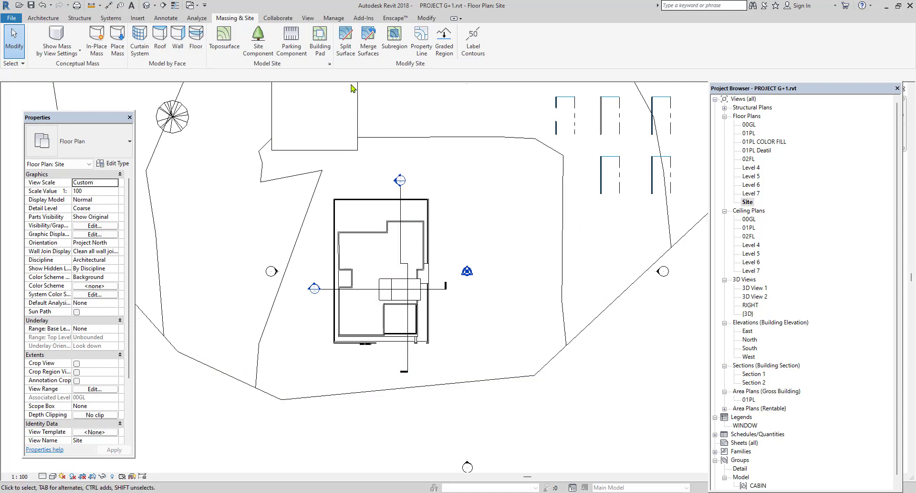
click(533, 379)
click(609, 397)
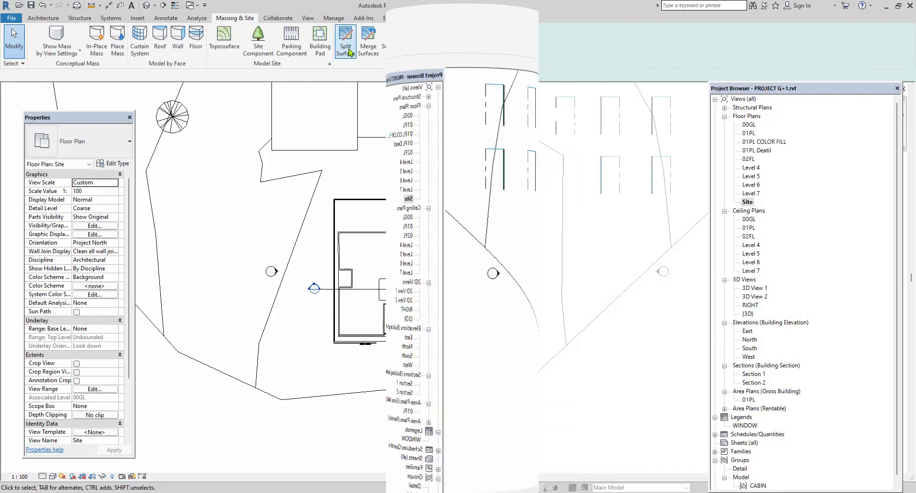
Split the toposurface with a slanted four-sided outline, about 23' long and 11' wide, from the house's south boundary to the terrain's southern edge.
click(346, 47)
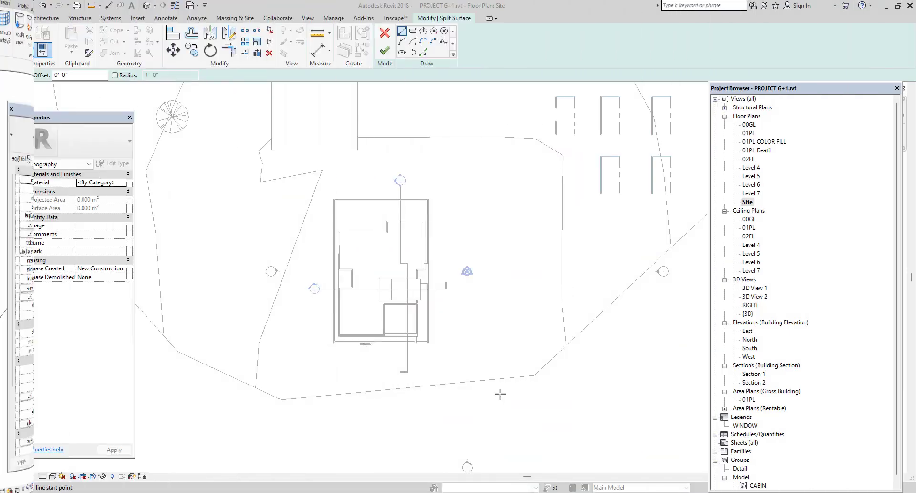
click(493, 387)
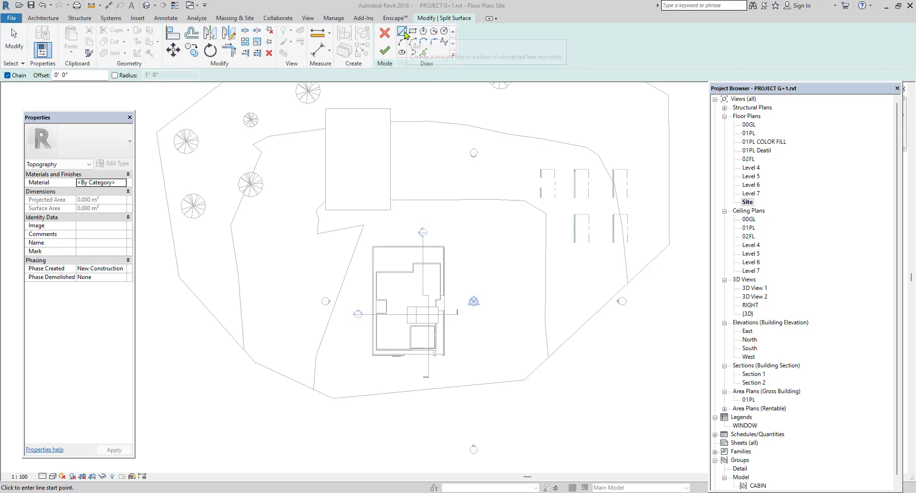
scroll(396, 404, up, 5)
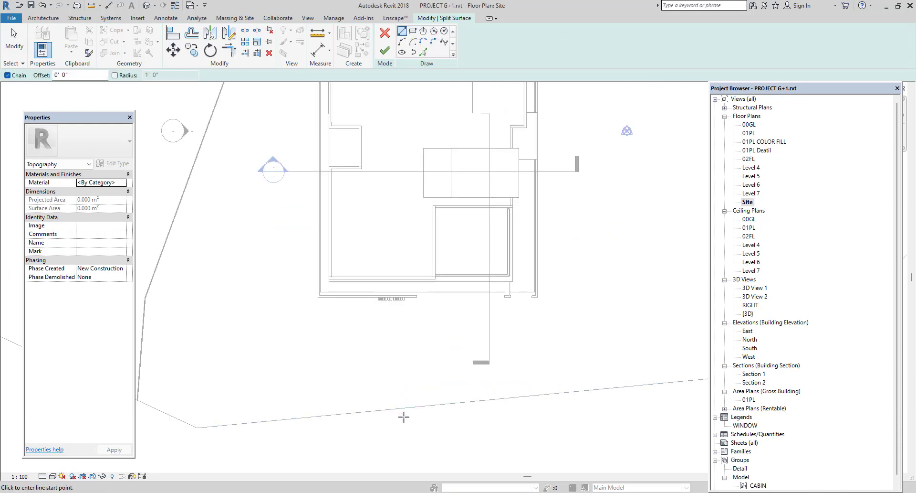
click(406, 408)
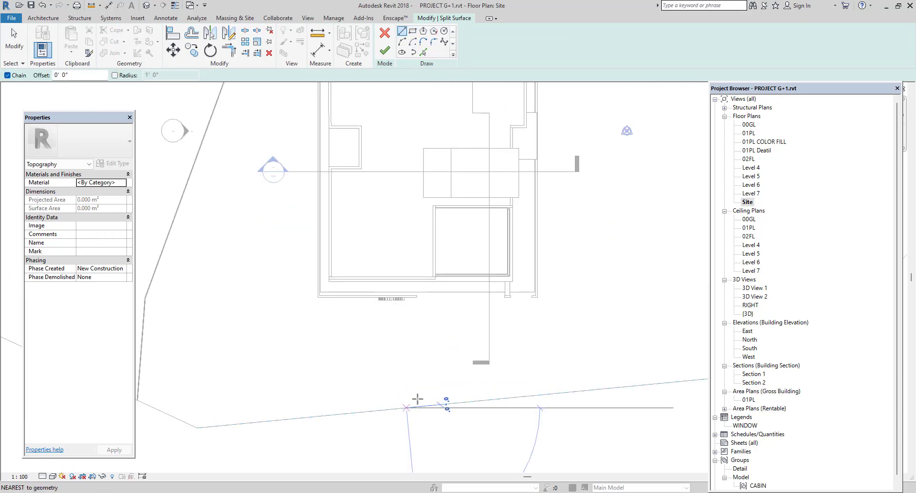
click(470, 292)
click(527, 292)
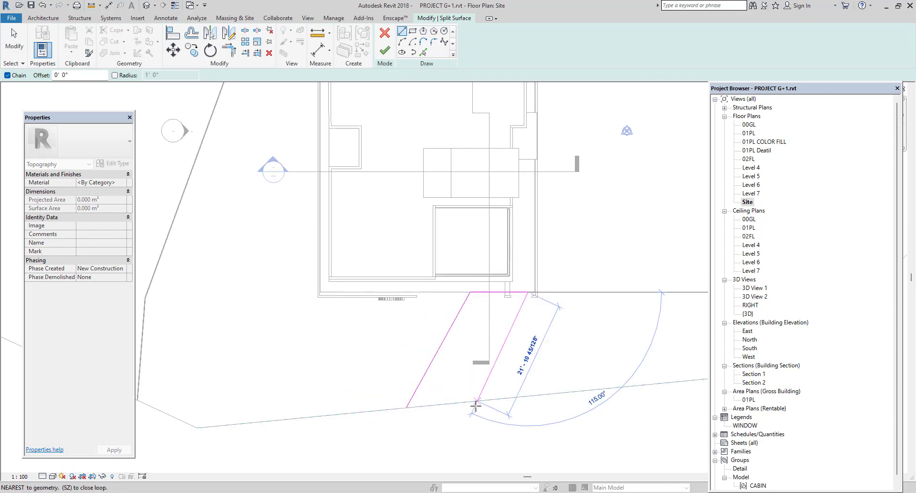
click(475, 403)
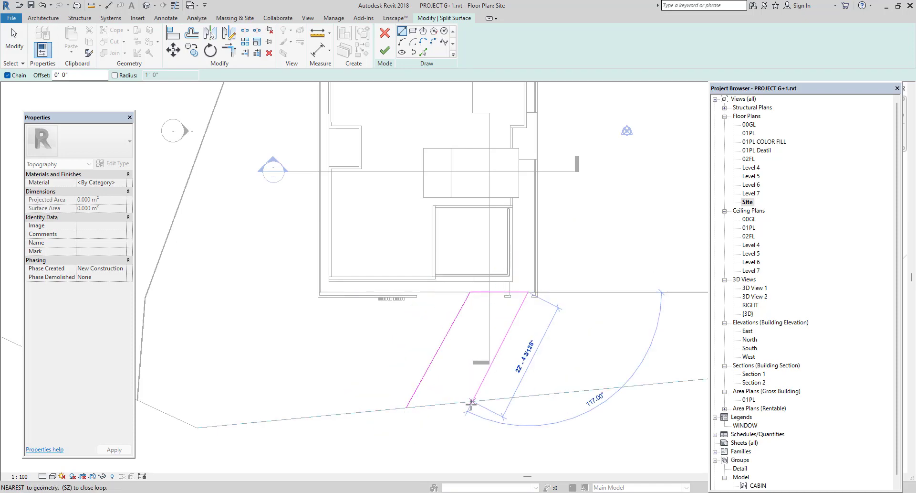
click(406, 409)
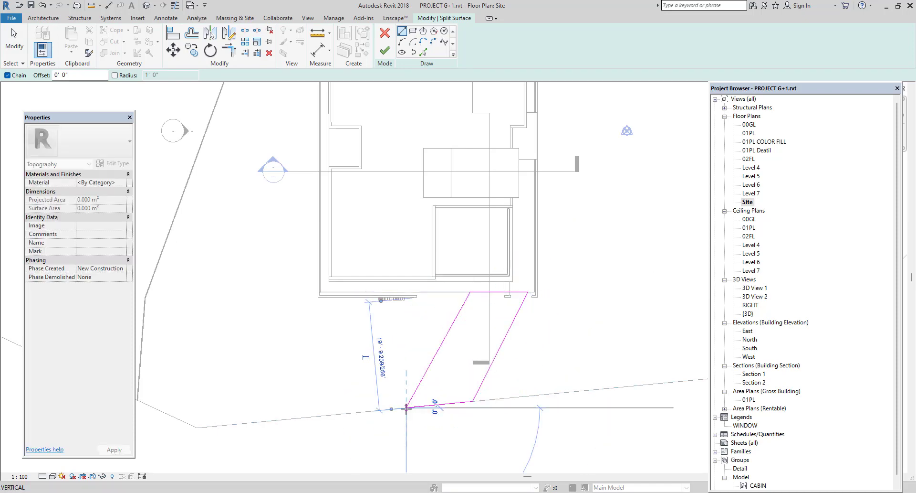
click(385, 50)
View the split terrain surface and the house in the default 3D view.
click(146, 5)
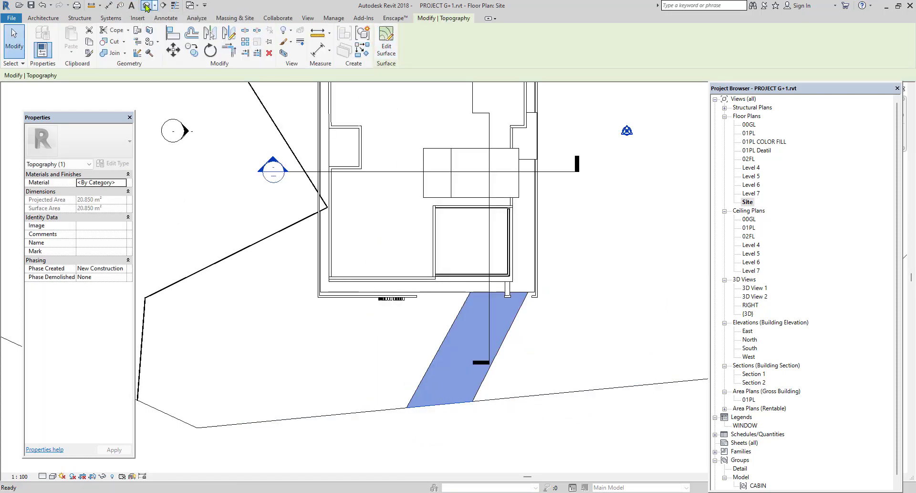
scroll(360, 280, down, 3)
scroll(595, 336, up, 3)
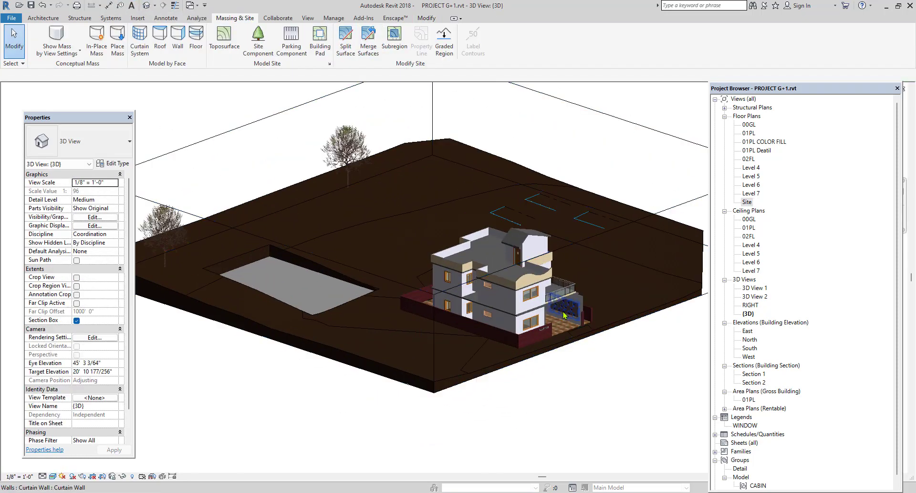
Turn off the section box in the 3D view to show the whole terrain around the house.
scroll(559, 407, down, 5)
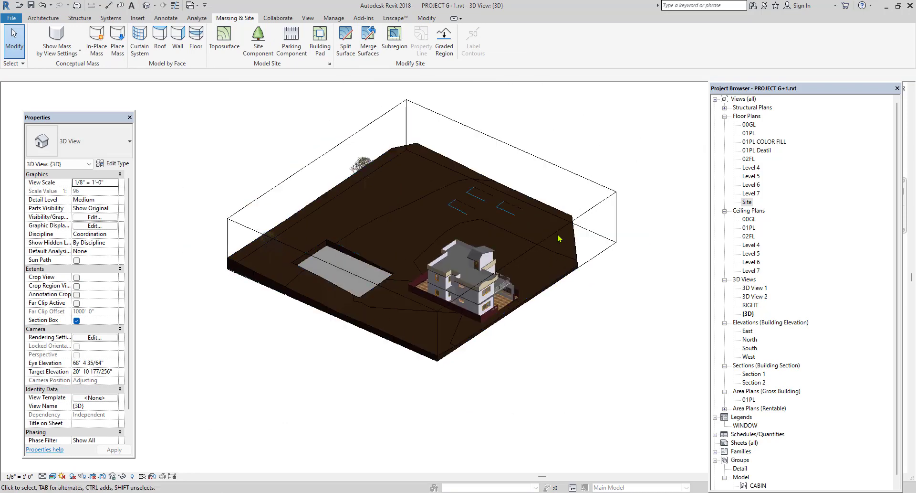
click(560, 228)
drag(529, 277, 567, 305)
click(608, 385)
scroll(520, 325, up, 4)
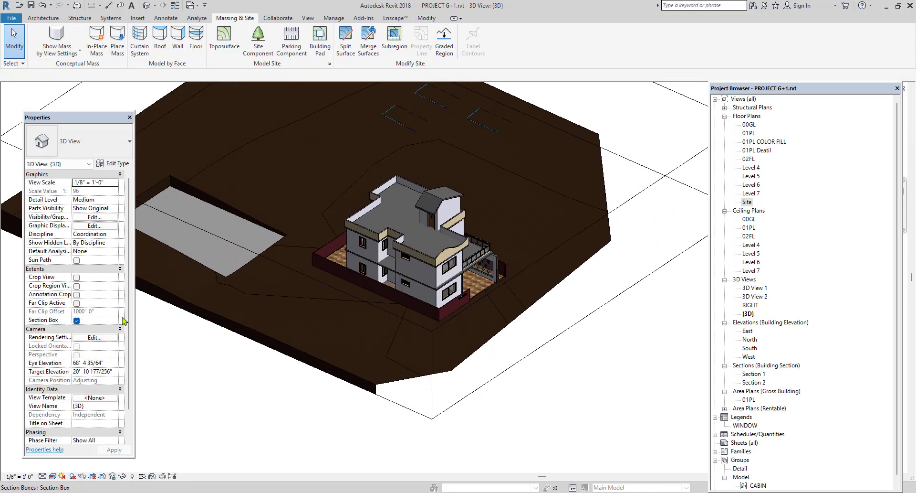
click(76, 320)
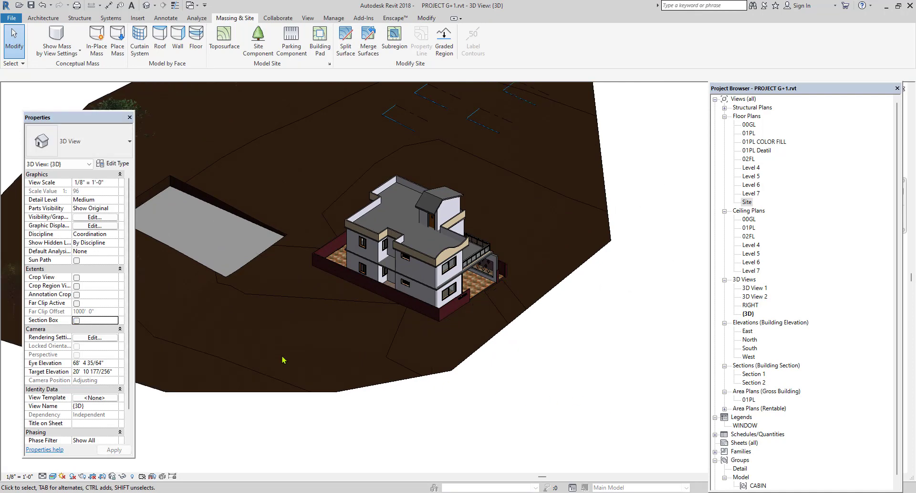
Merge the split entrance path surface with the surrounding toposurface, removing points on common edges.
scroll(522, 313, up, 5)
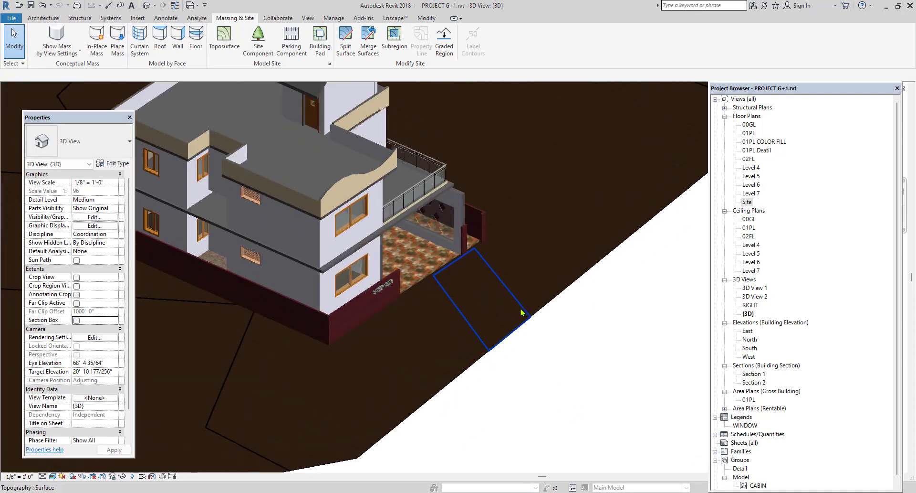
click(522, 313)
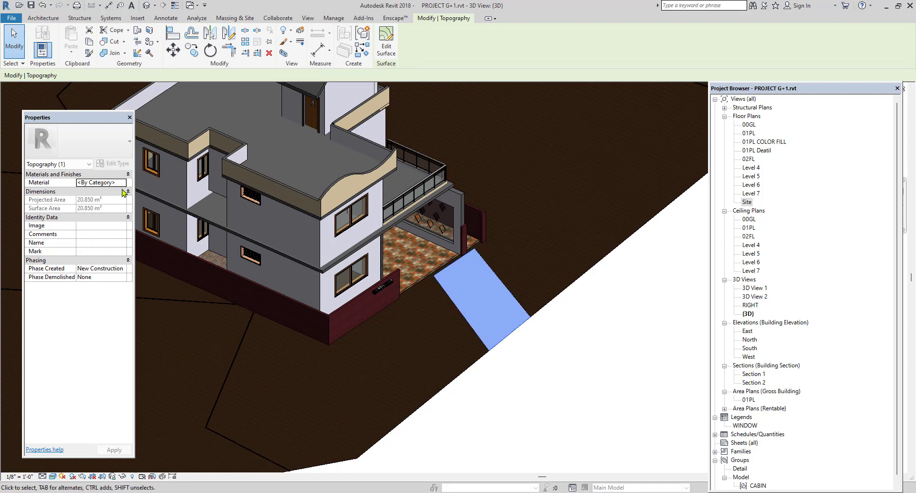
click(632, 364)
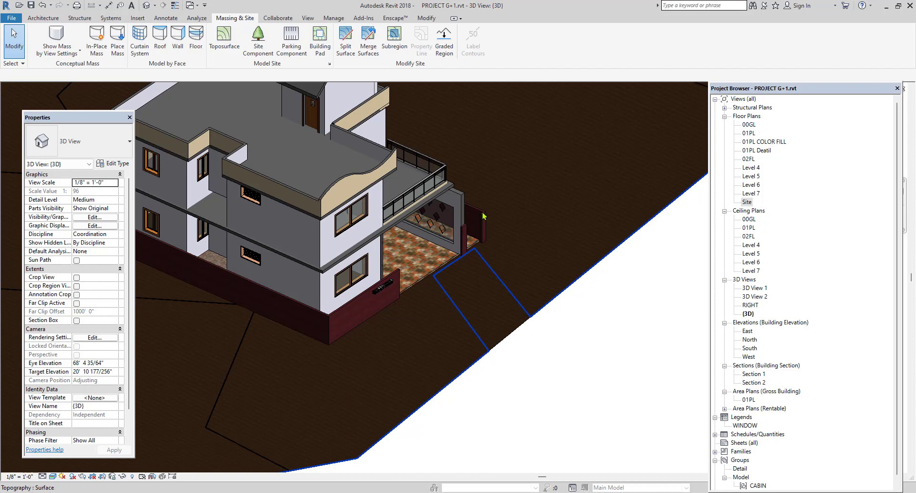
click(363, 50)
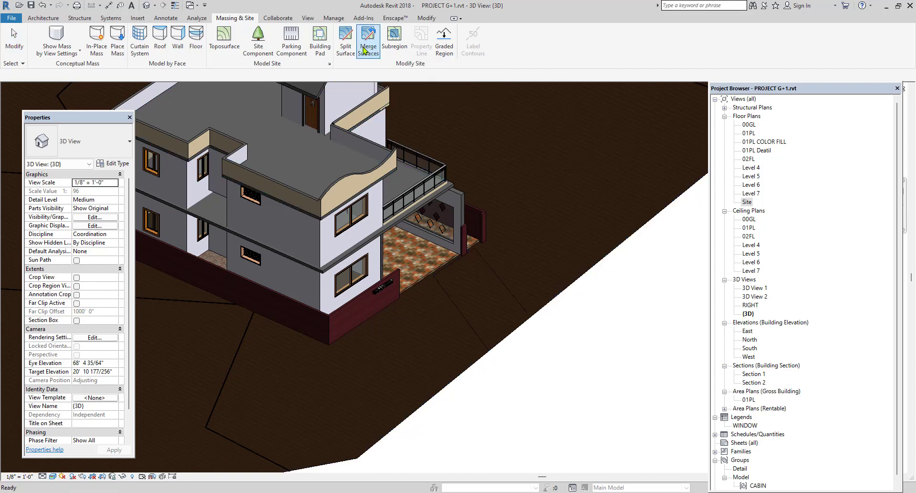
click(479, 337)
click(480, 364)
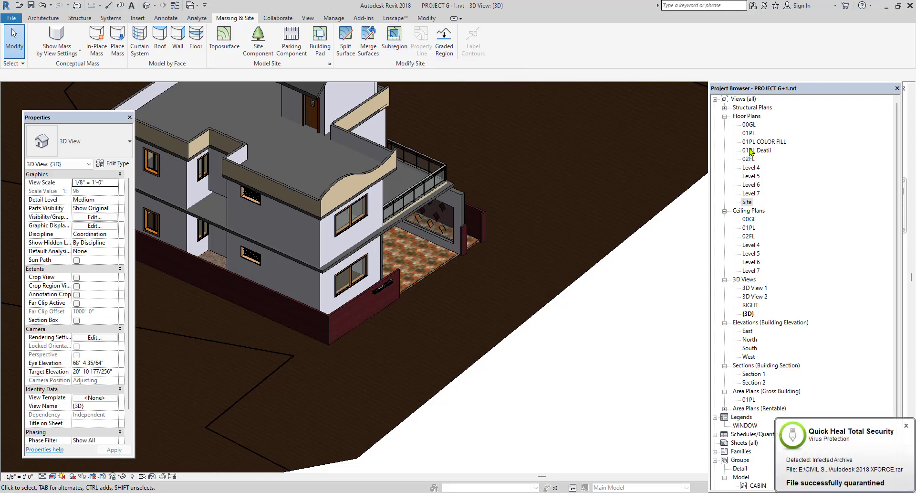
In the Site floor plan, create a rectangular subregion about 36' wide on the terrain east of the house.
double_click(747, 202)
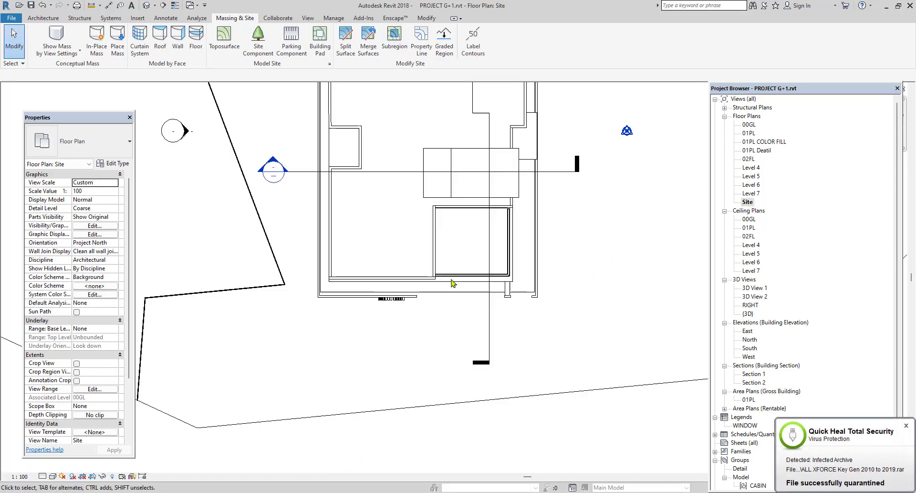
scroll(453, 283, down, 4)
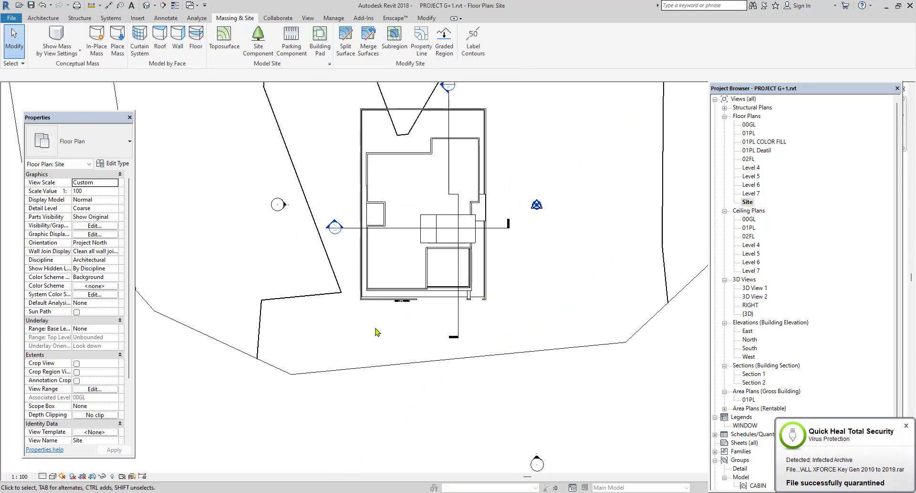
click(395, 40)
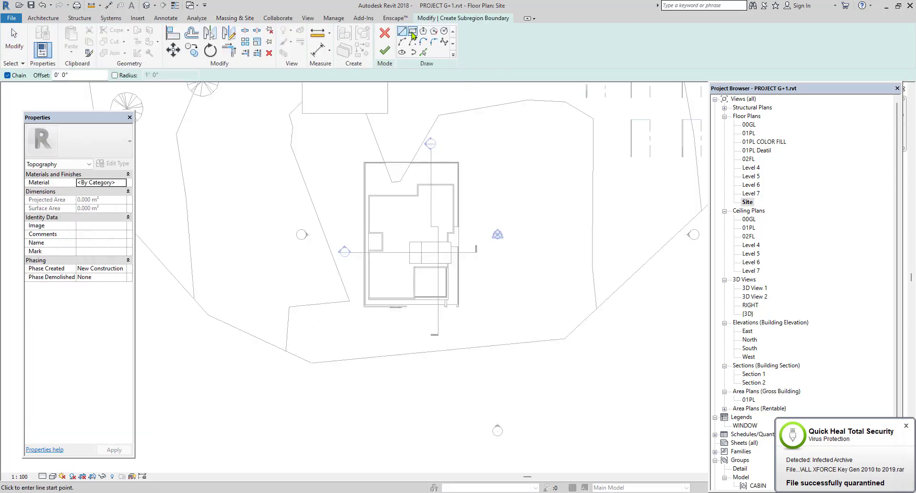
click(412, 32)
click(558, 185)
click(643, 251)
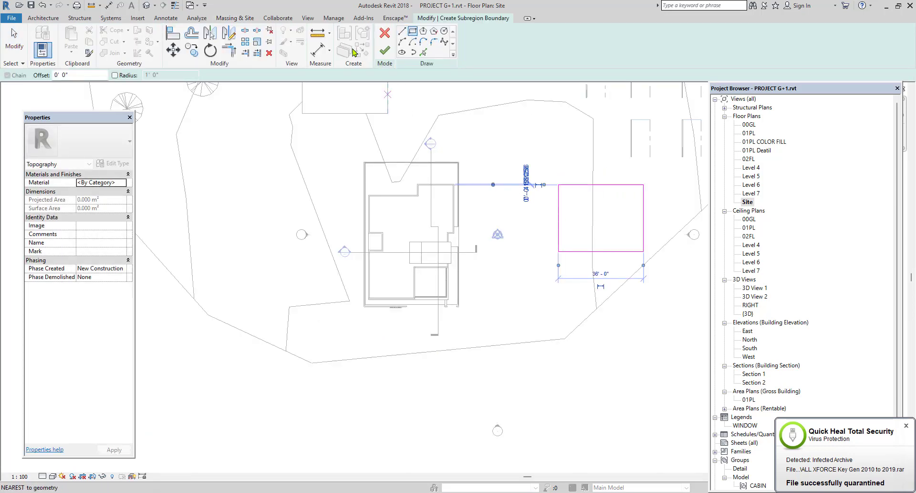
click(384, 50)
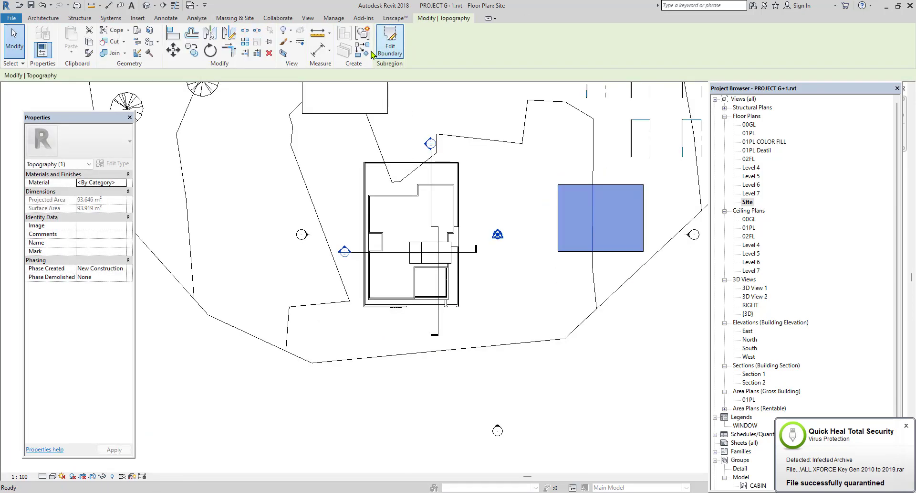
Select the rectangular subregion in the default 3D view and create a new material named GRASS for it.
click(146, 6)
scroll(368, 250, down, 4)
middle_drag(446, 252, 478, 263)
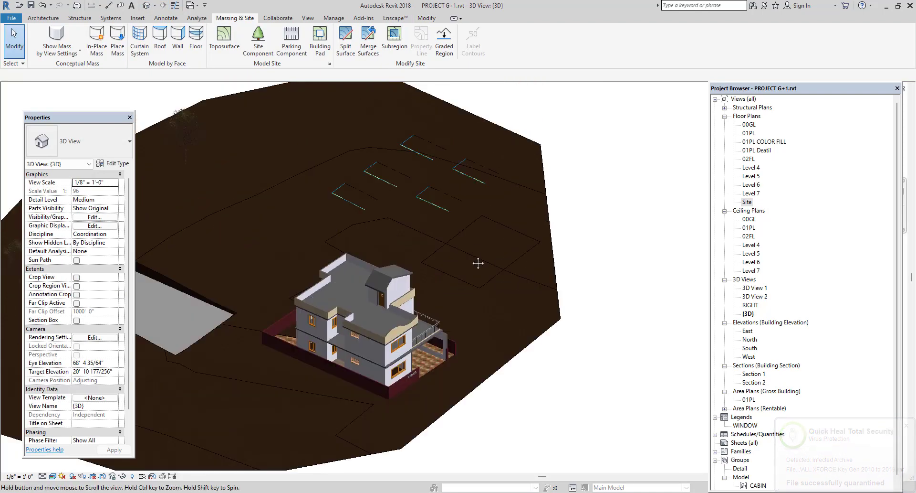
click(476, 281)
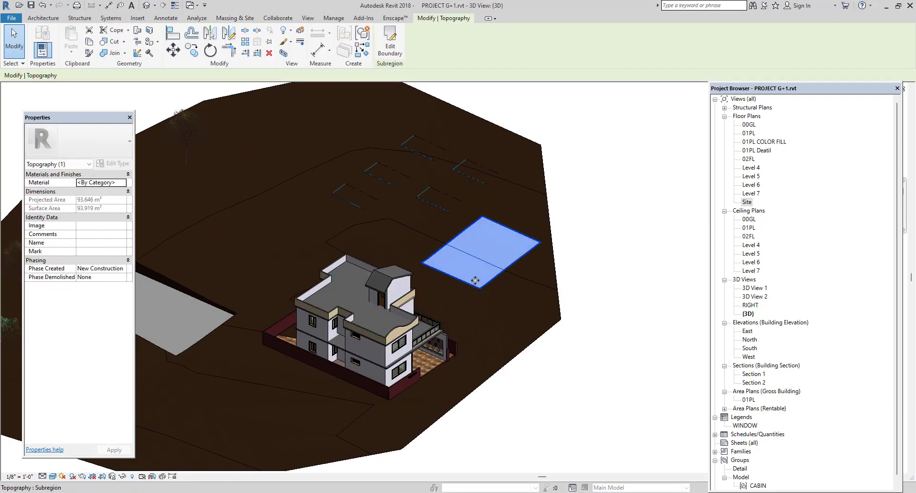
click(126, 183)
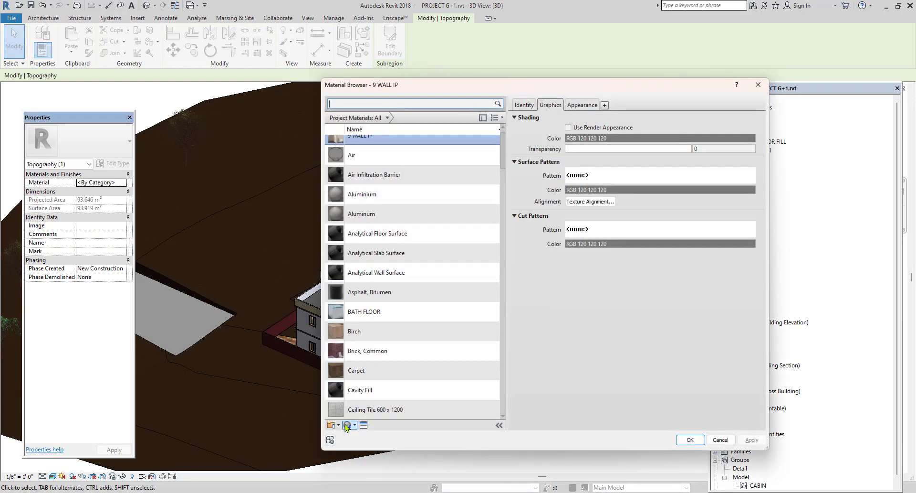
click(347, 426)
click(356, 433)
right_click(363, 274)
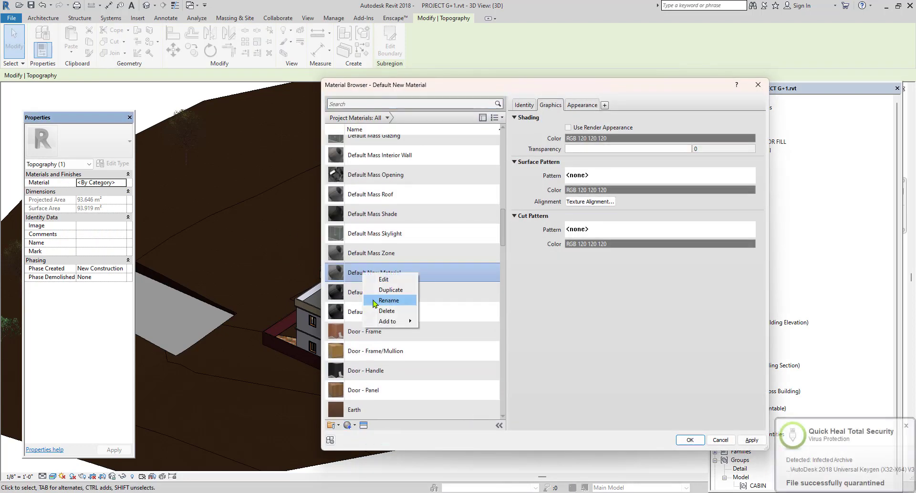
click(375, 300)
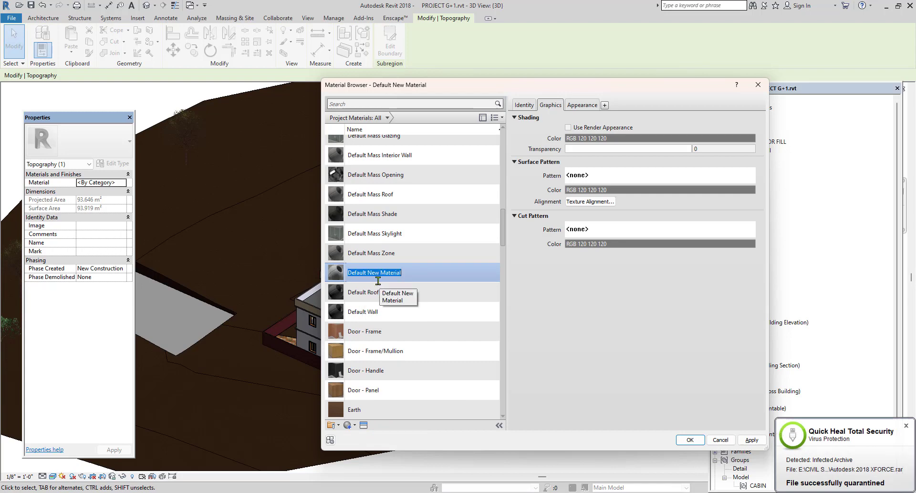
text(GRASS)
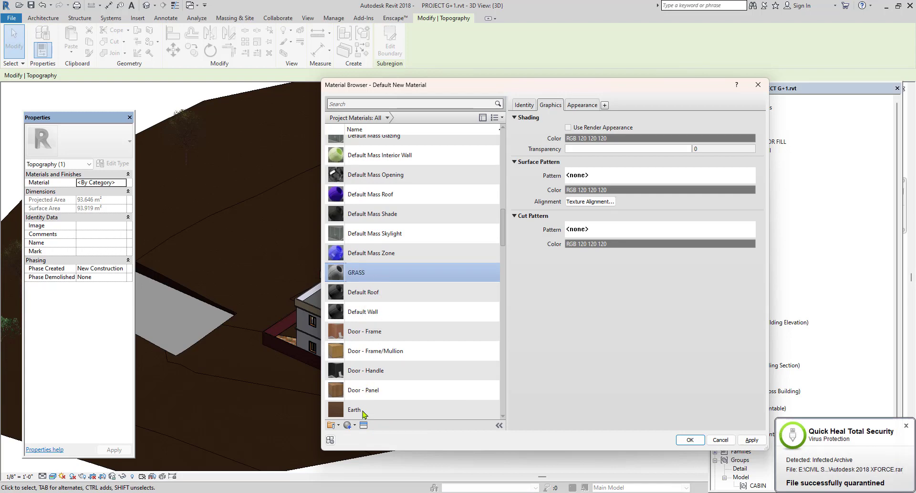
Give the GRASS material the Grass - Dark Rye appearance from the Appearance Library's Sitework category.
click(364, 424)
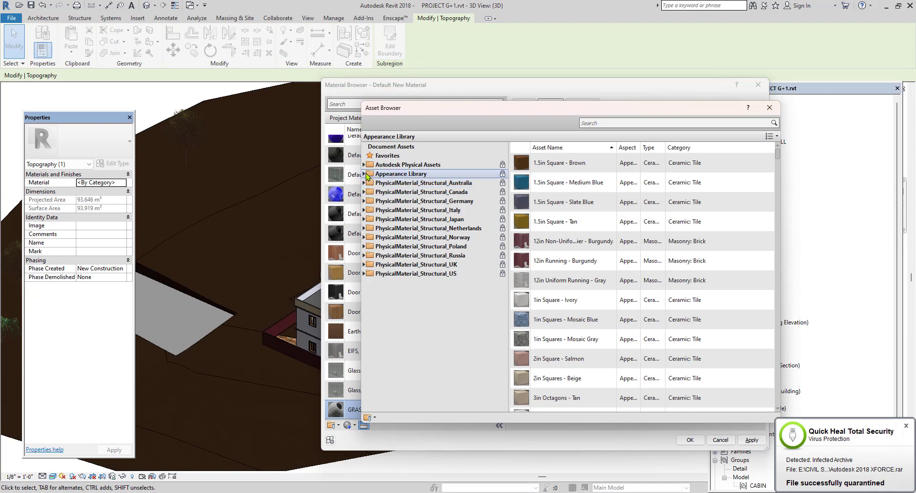
click(366, 175)
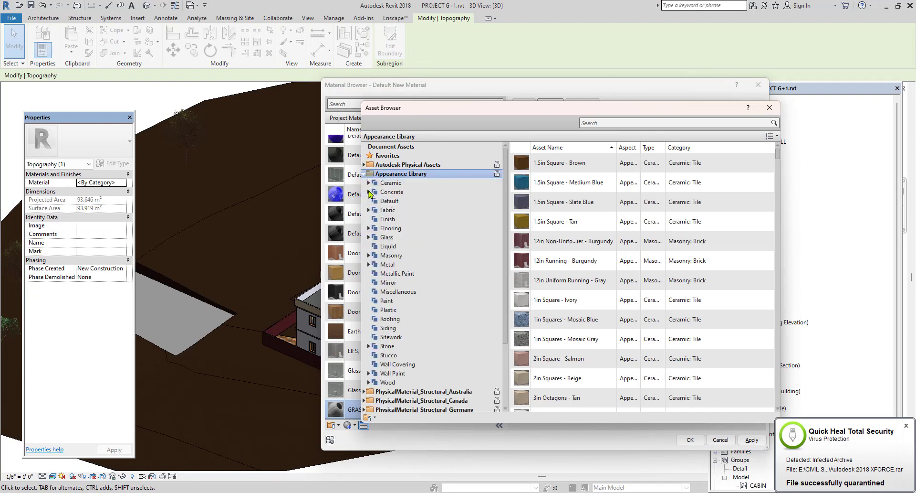
click(472, 338)
scroll(525, 363, down, 3)
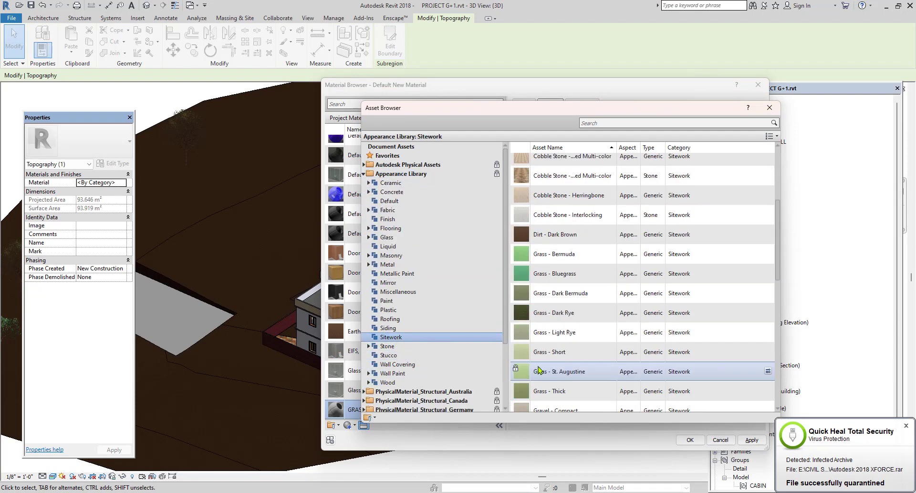
double_click(520, 312)
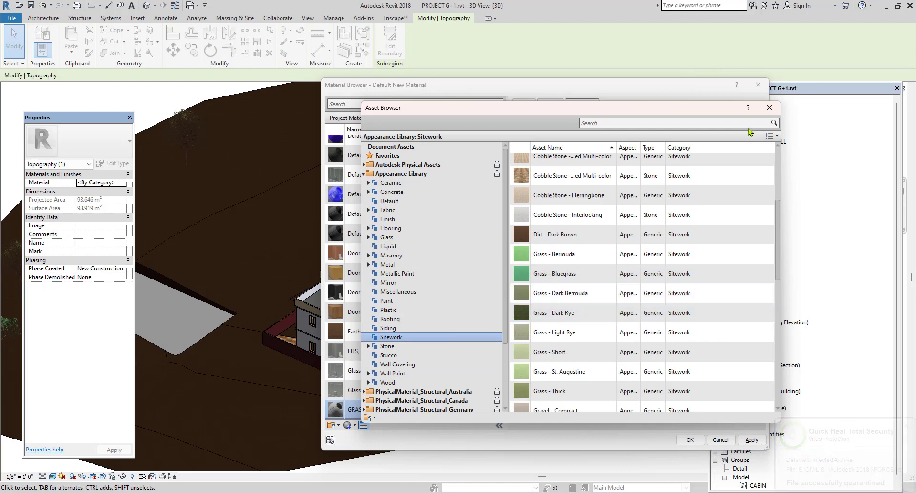
click(769, 108)
click(749, 442)
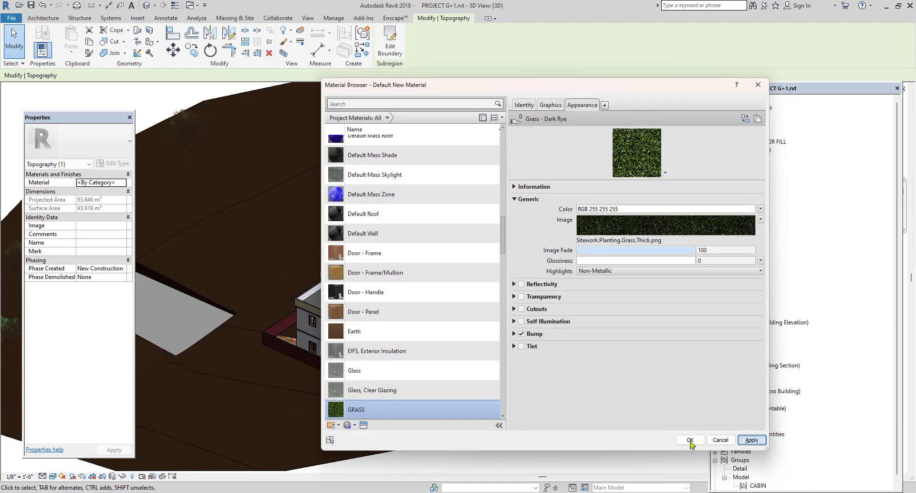
click(689, 440)
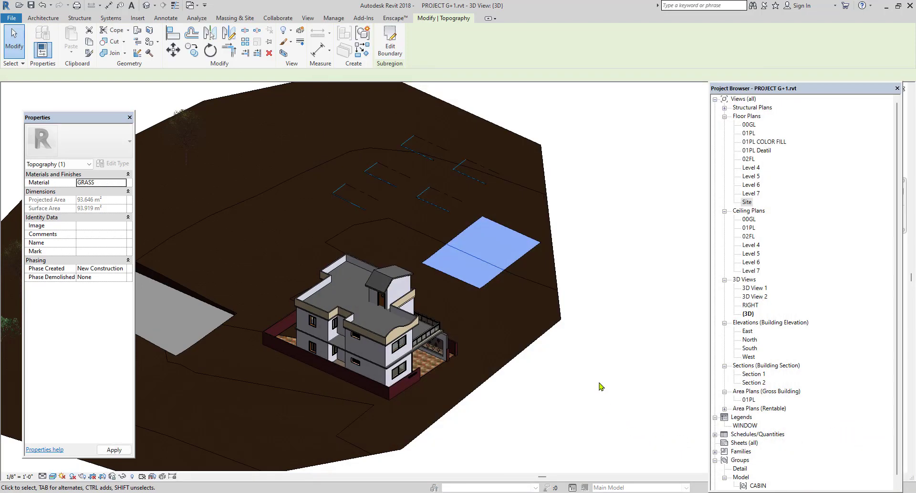
Assign the existing GRASS material to the rectangular subregion beside the house.
click(596, 150)
scroll(520, 257, up, 5)
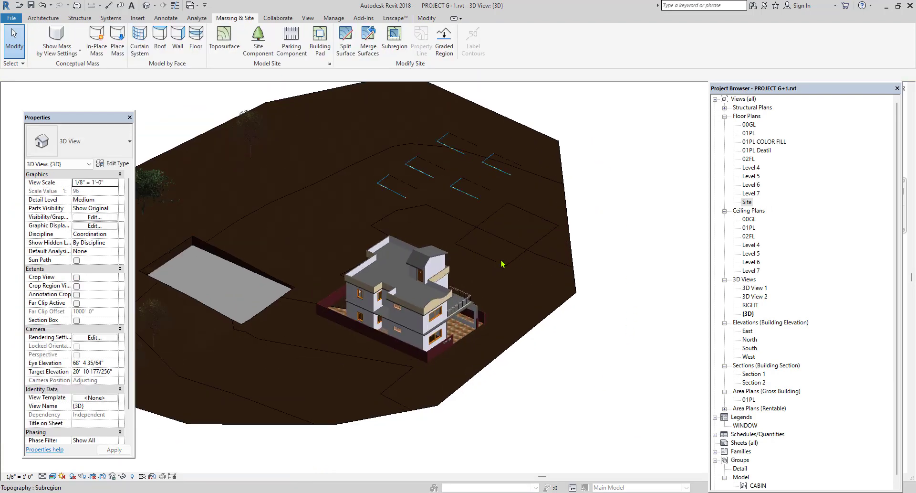
scroll(520, 257, up, 2)
click(460, 274)
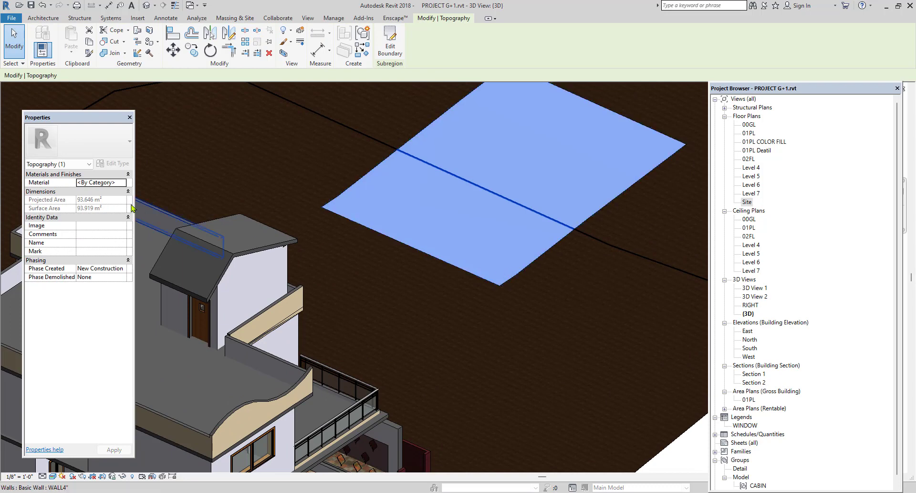
click(123, 182)
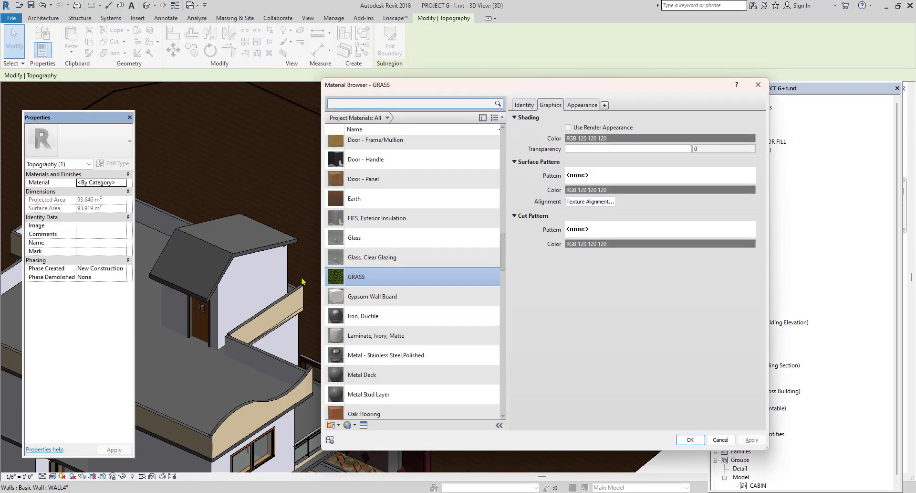
click(692, 440)
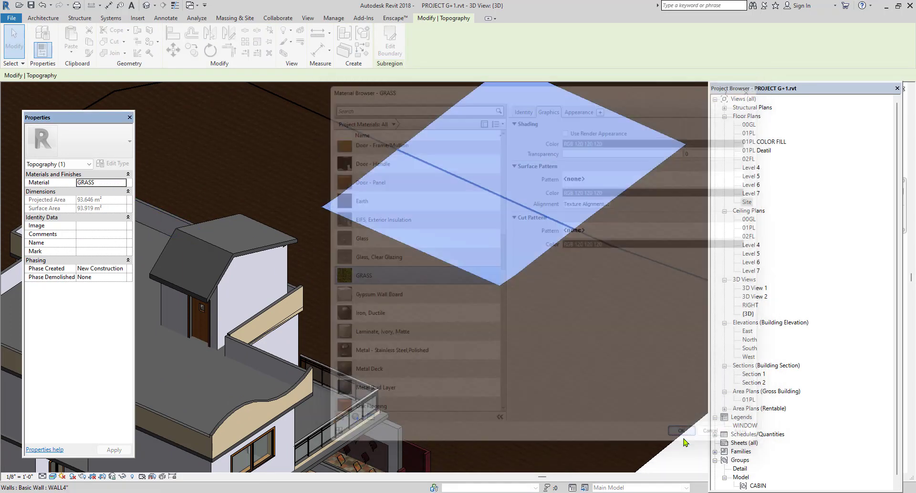
scroll(436, 294, down, 2)
click(669, 301)
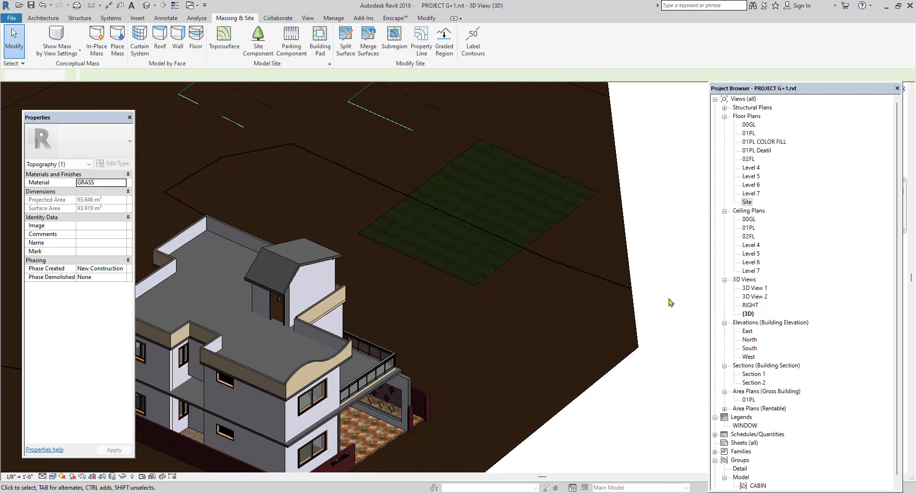
scroll(581, 307, down, 3)
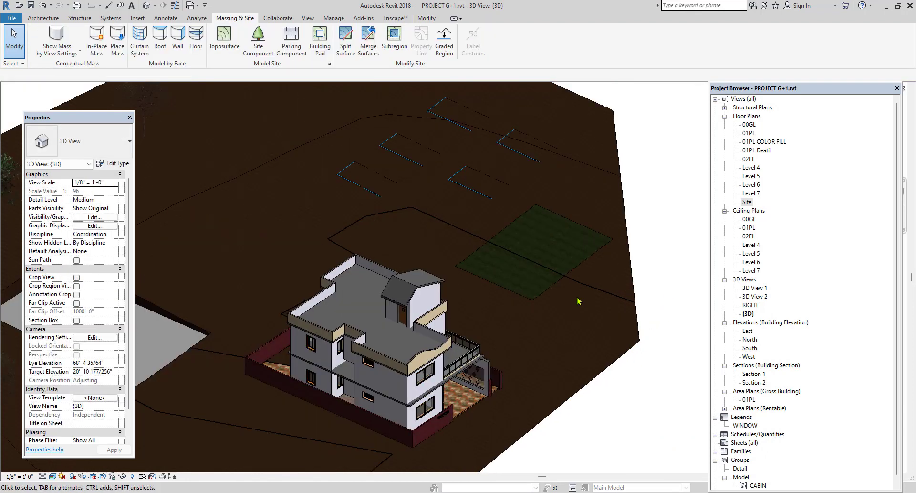
scroll(580, 304, down, 2)
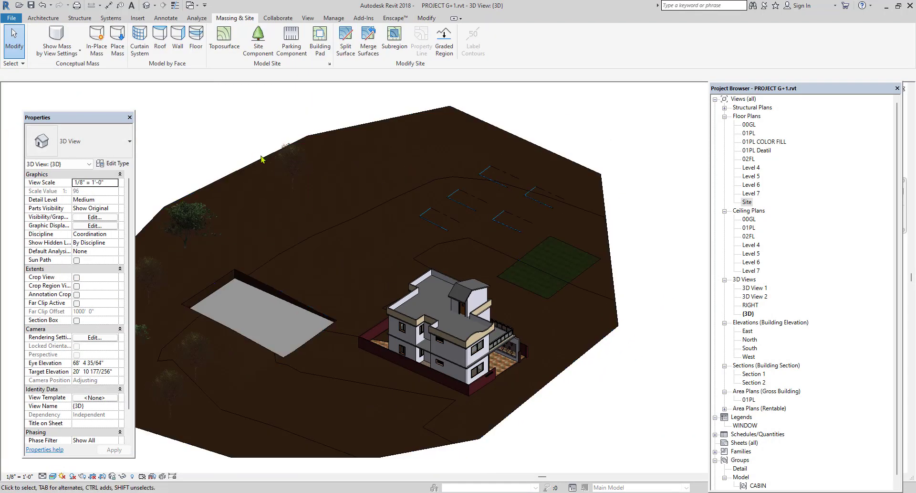
In the Site floor plan, label the contours along a diagonal line from just northeast of the house to beyond the terrain's northwest edge.
double_click(749, 202)
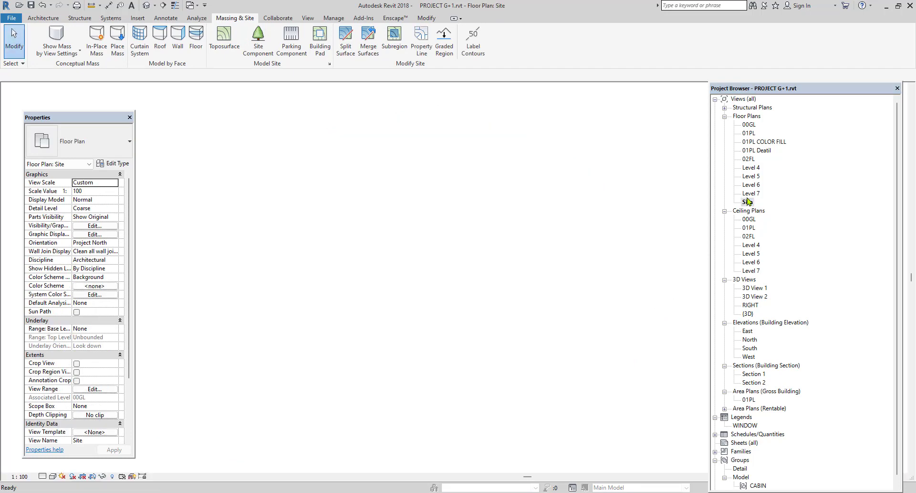
scroll(384, 326, down, 4)
middle_drag(446, 266, 442, 312)
scroll(299, 174, up, 1)
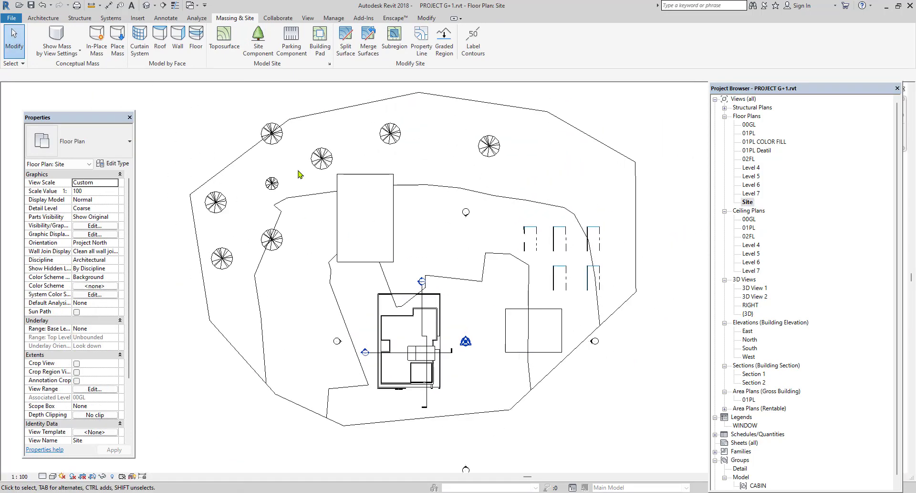
click(473, 41)
scroll(451, 263, down, 1)
scroll(451, 263, down, 1)
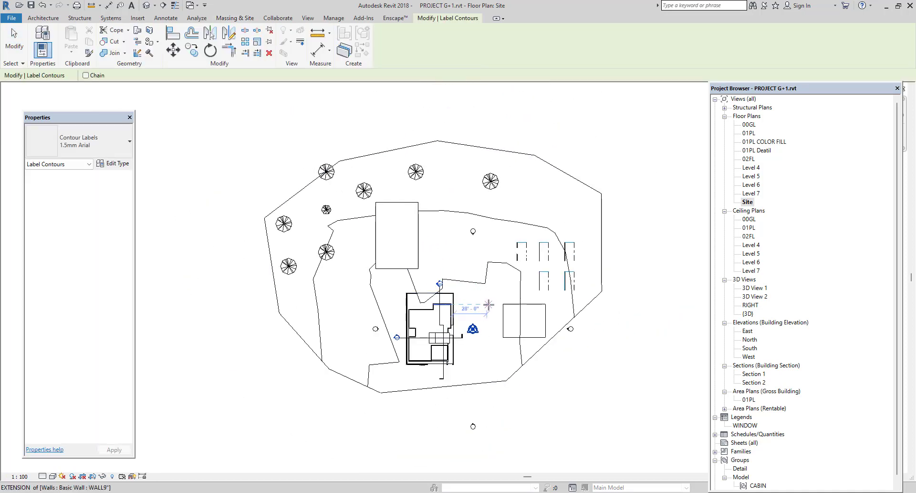
click(487, 303)
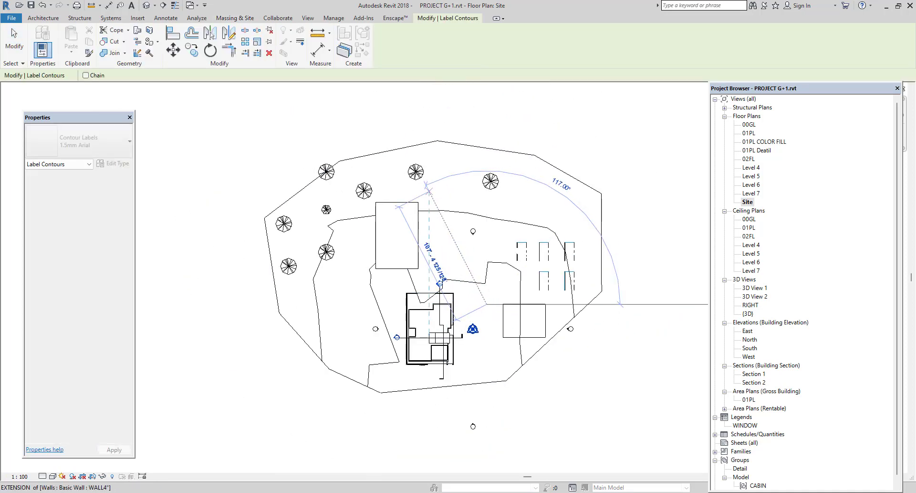
click(371, 132)
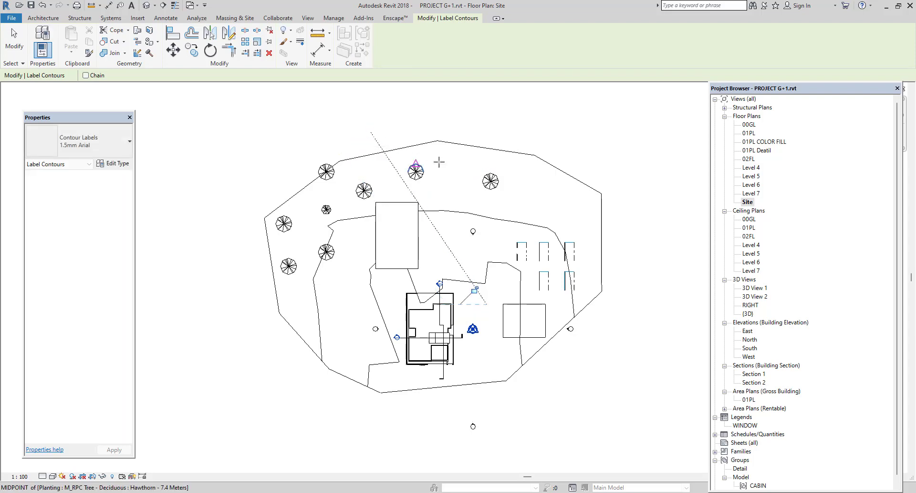
right_click(525, 128)
click(546, 135)
right_click(553, 128)
click(567, 139)
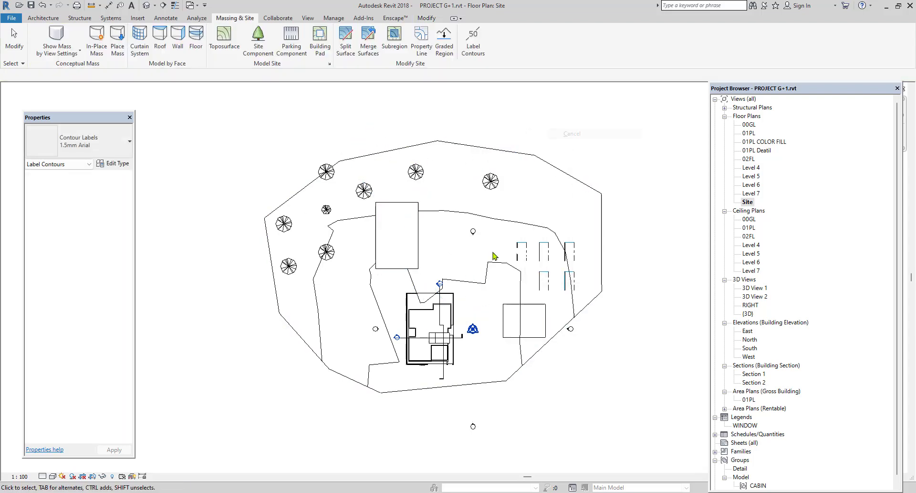
Examine the elevation labels placed on the two contour lines north of the house.
scroll(476, 286, up, 2)
scroll(476, 285, up, 6)
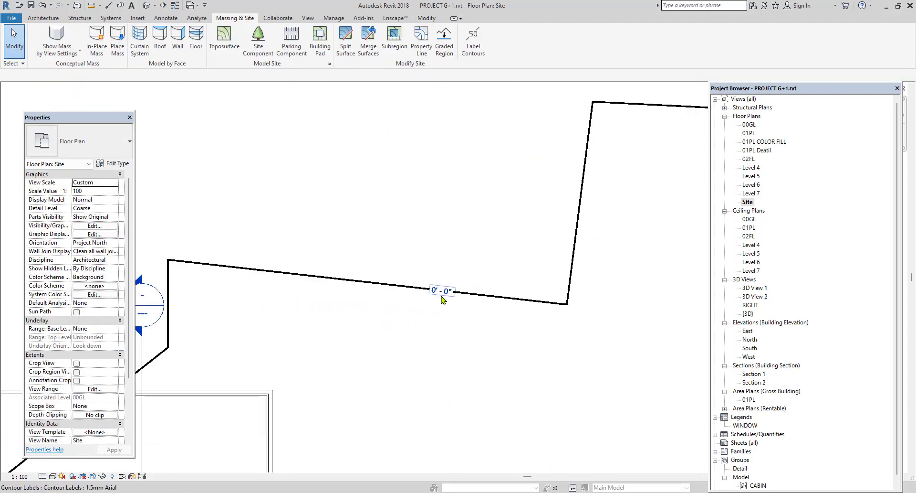
scroll(505, 367, down, 6)
scroll(377, 215, up, 6)
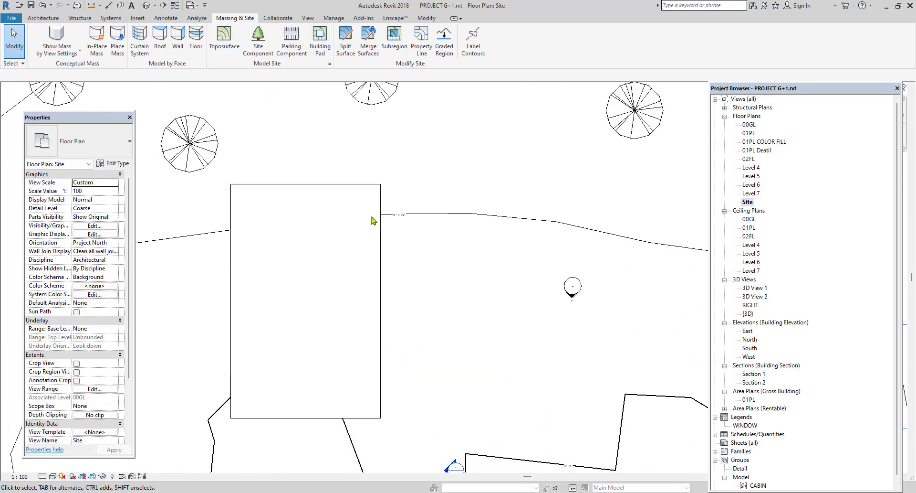
scroll(403, 218, up, 3)
scroll(434, 268, down, 8)
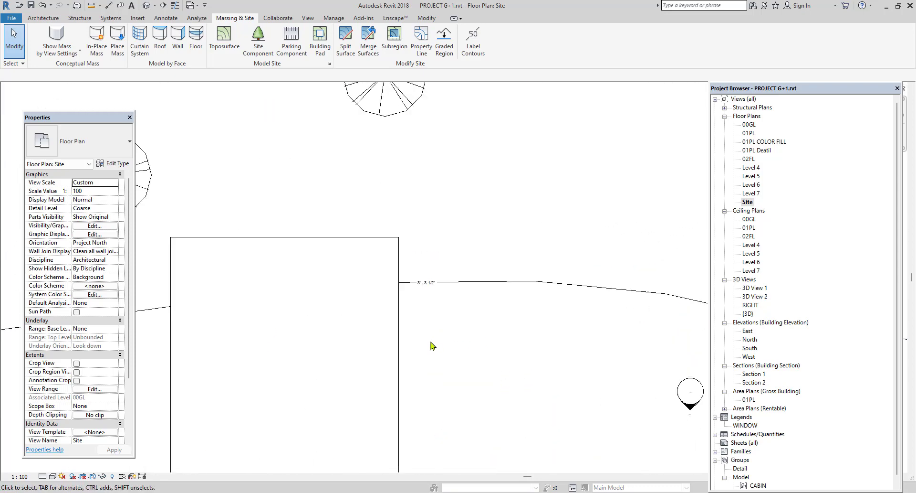
scroll(430, 318, down, 2)
scroll(430, 317, up, 2)
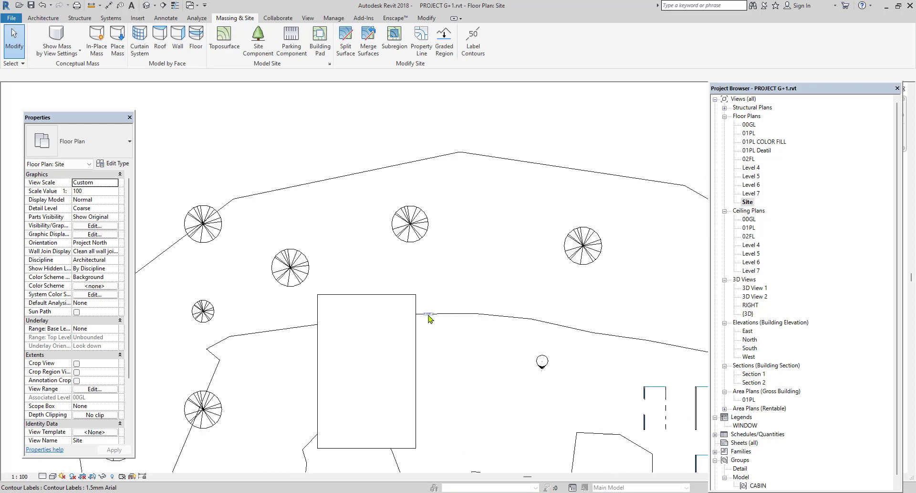
Select the contour label beside the building pad and set the text size of its 1.5mm Arial type to 2".
click(430, 315)
scroll(431, 315, up, 4)
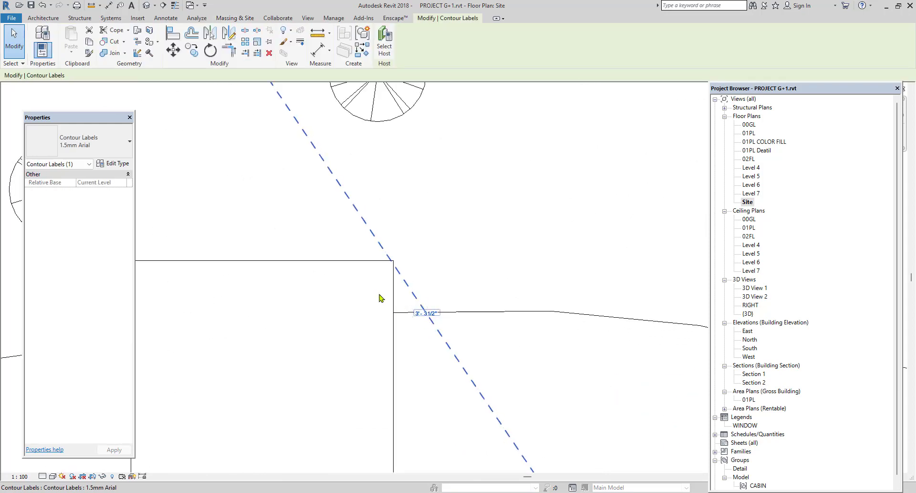
click(106, 152)
click(117, 174)
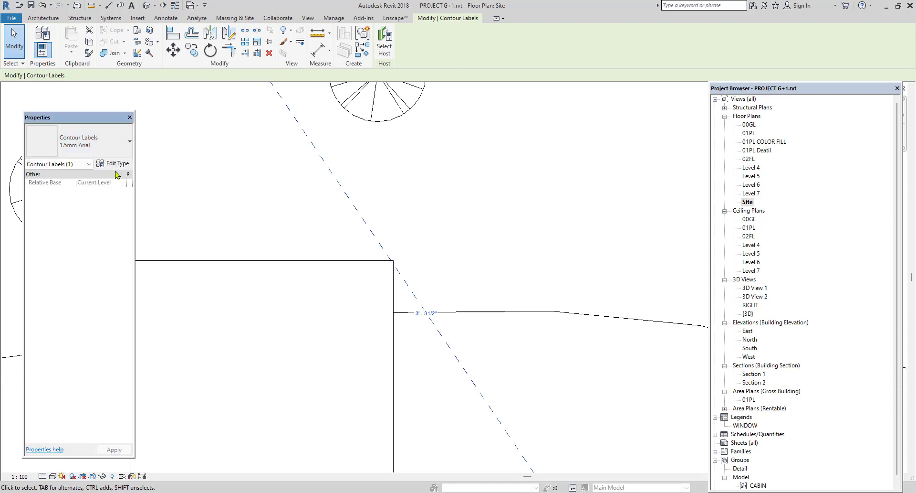
click(118, 163)
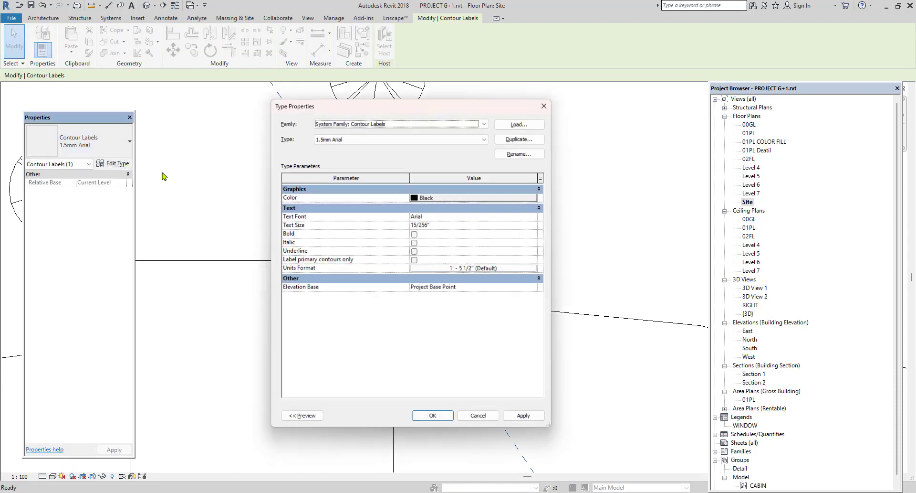
click(450, 226)
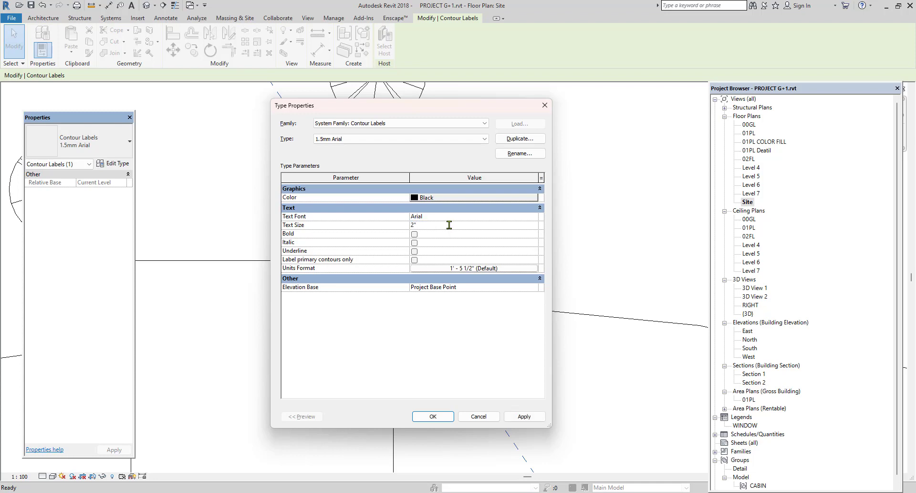
text(2")
click(440, 415)
scroll(454, 367, down, 6)
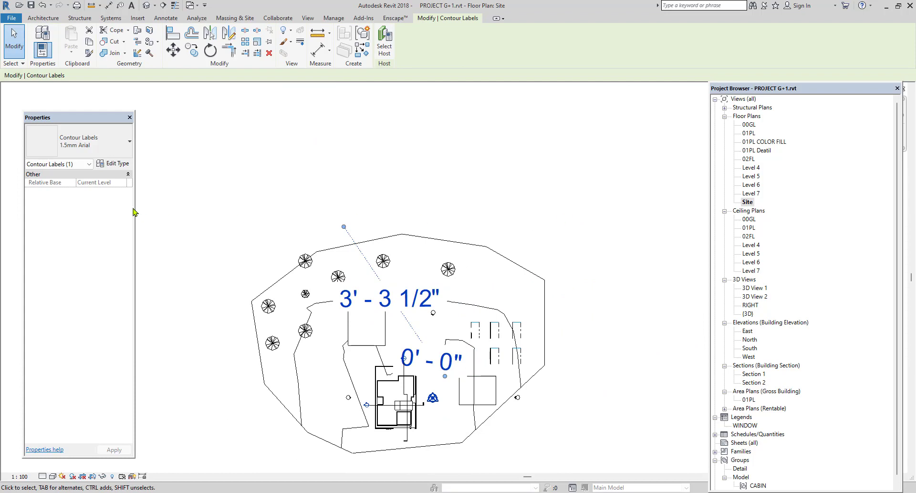
Set the text size of the 1.5mm Arial contour label type to 0.5" and deselect the labels.
click(117, 164)
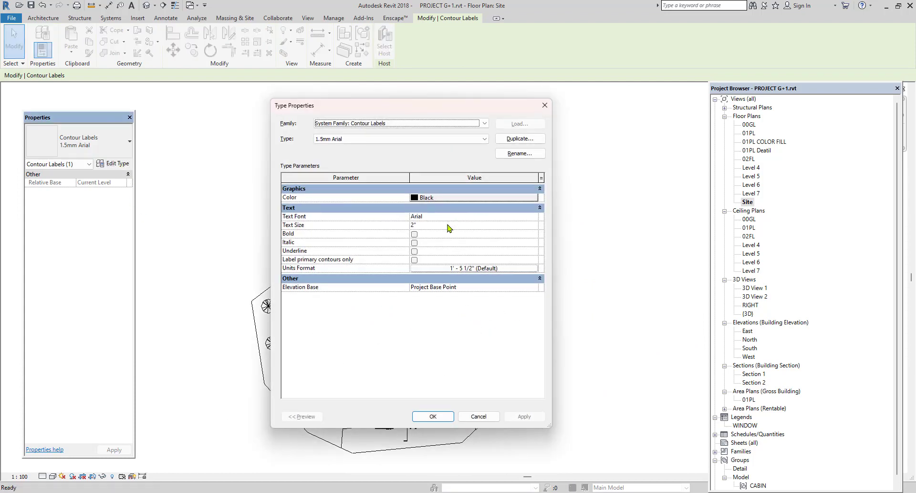
click(448, 226)
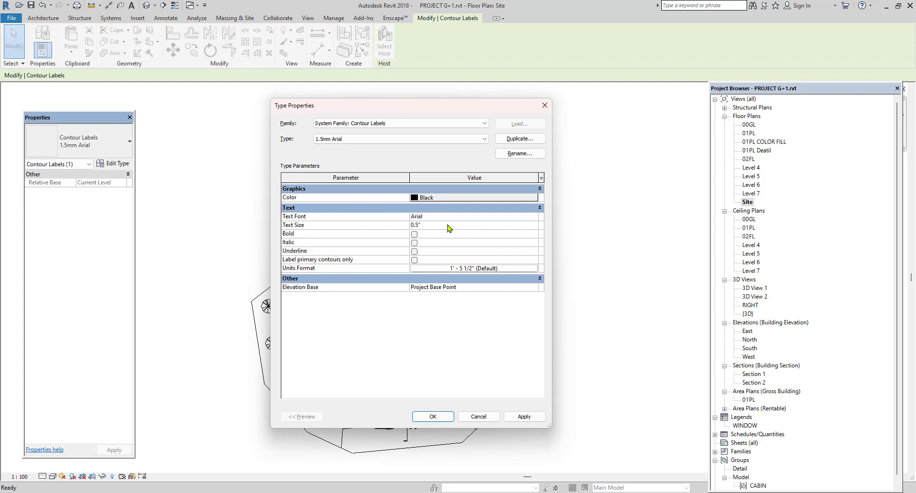
click(433, 416)
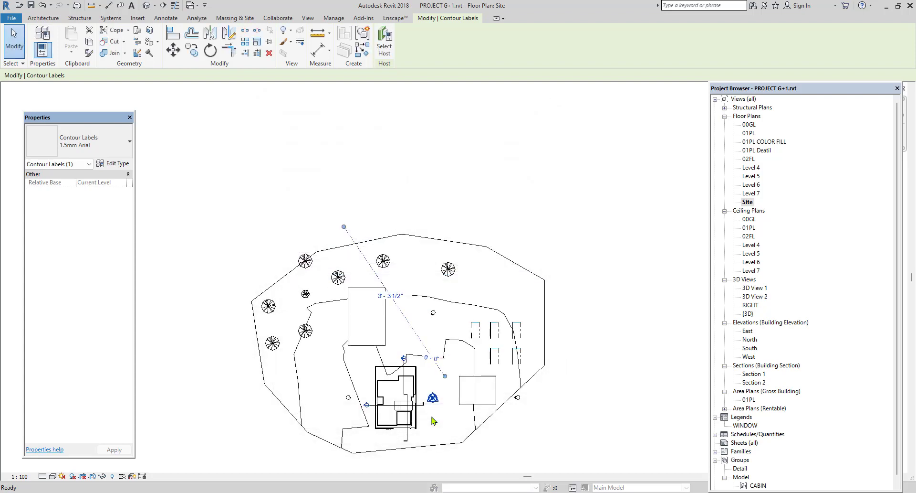
click(609, 269)
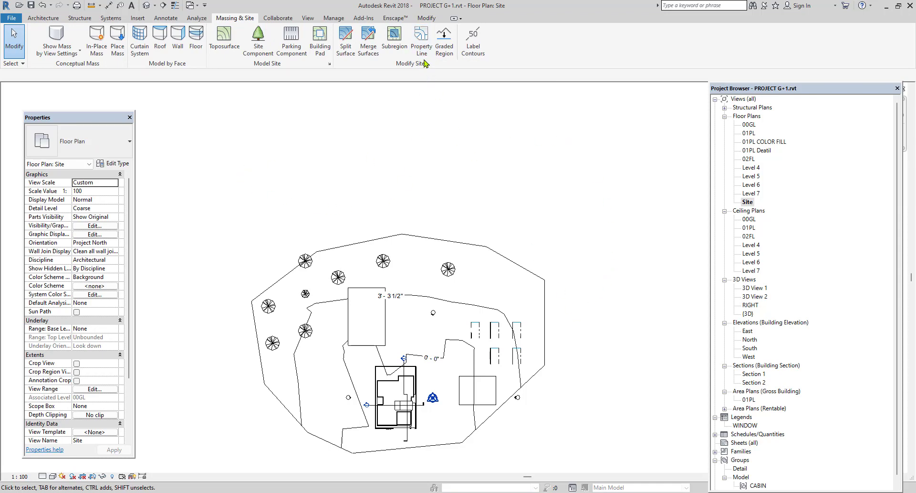
Start a new property line using the option to create it by sketching.
click(421, 41)
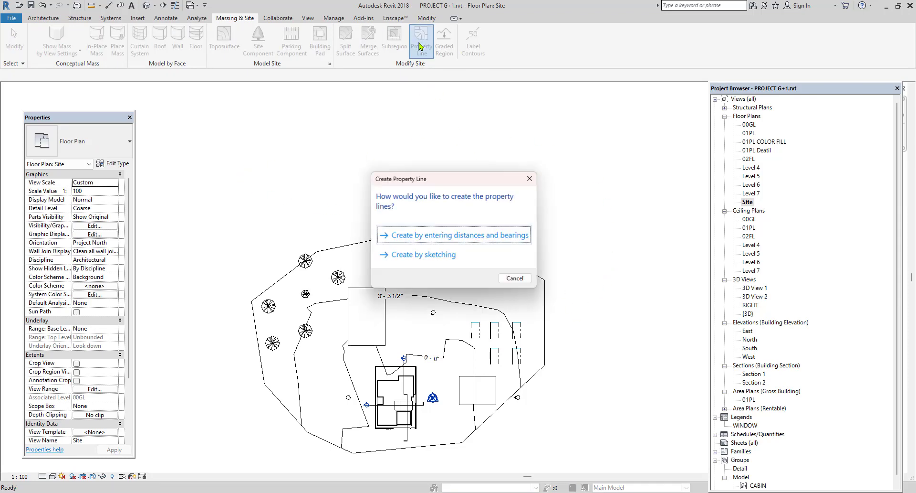
click(530, 179)
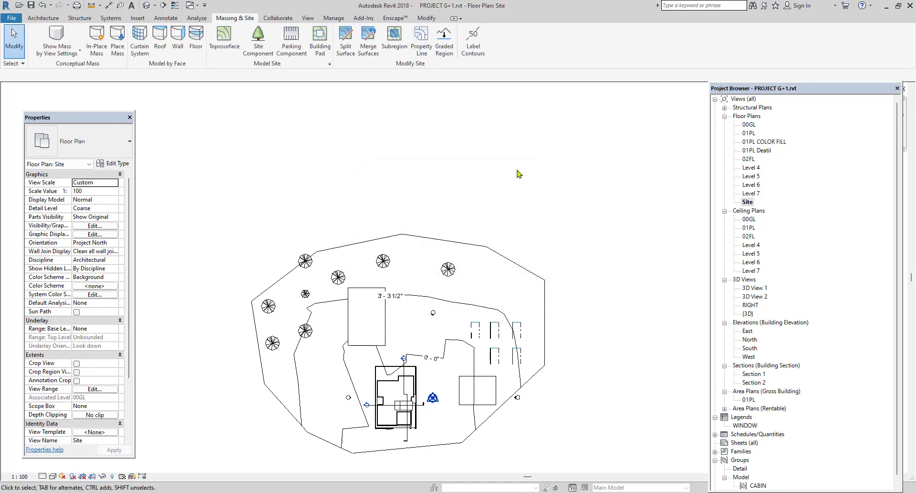
click(422, 40)
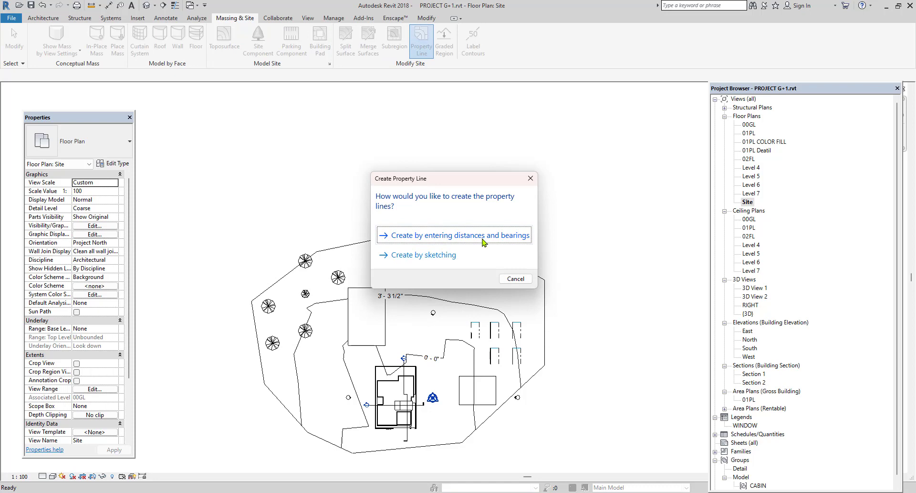
click(438, 254)
click(413, 31)
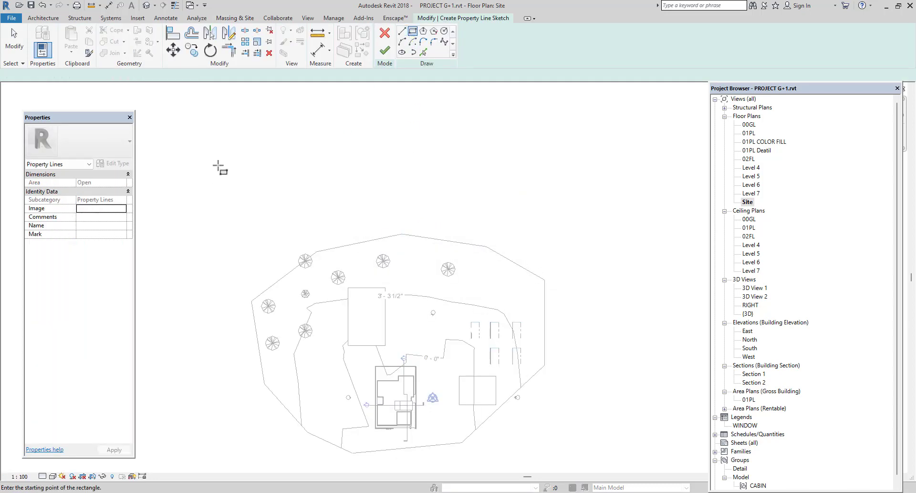
click(219, 166)
scroll(287, 184, down, 2)
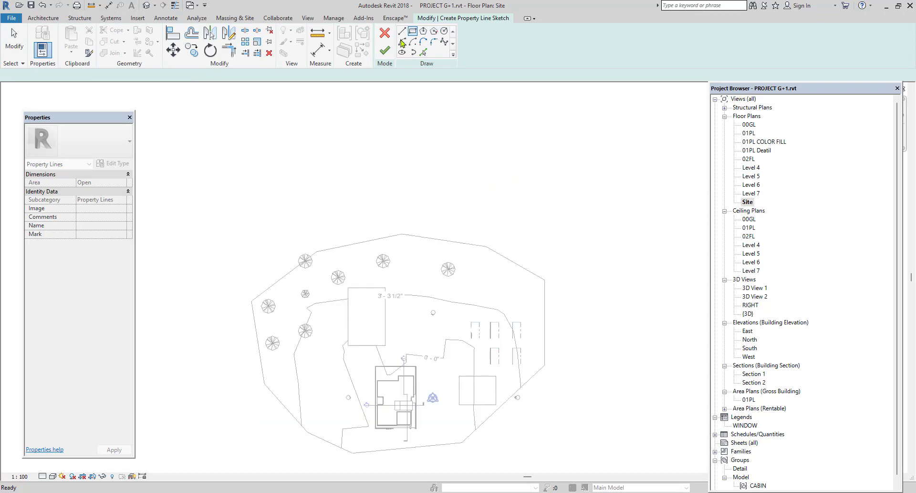
click(402, 31)
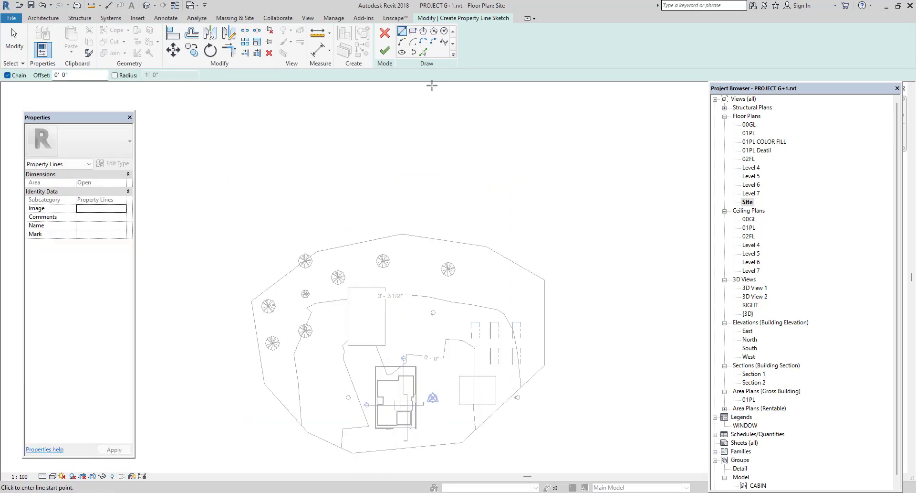
click(424, 52)
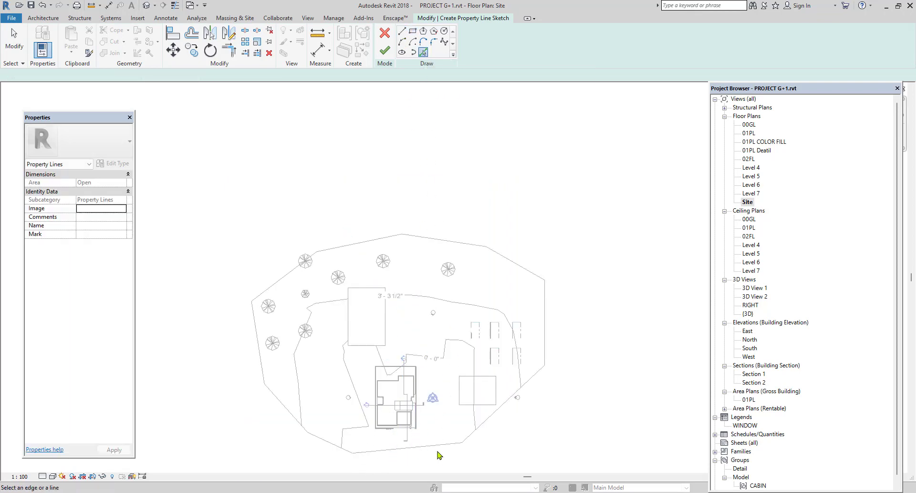
middle_drag(442, 439, 447, 382)
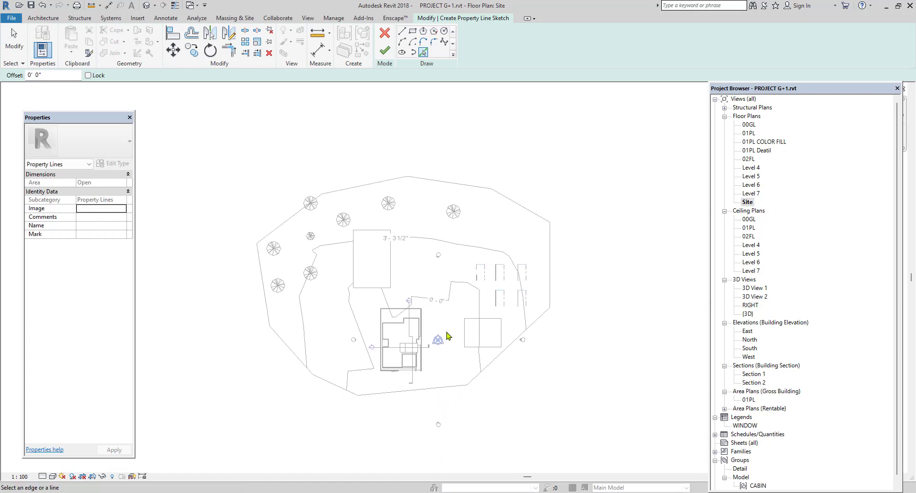
Sketch a closed chain of property lines around the terrain boundary, starting and ending at its southern corner.
click(403, 31)
click(361, 395)
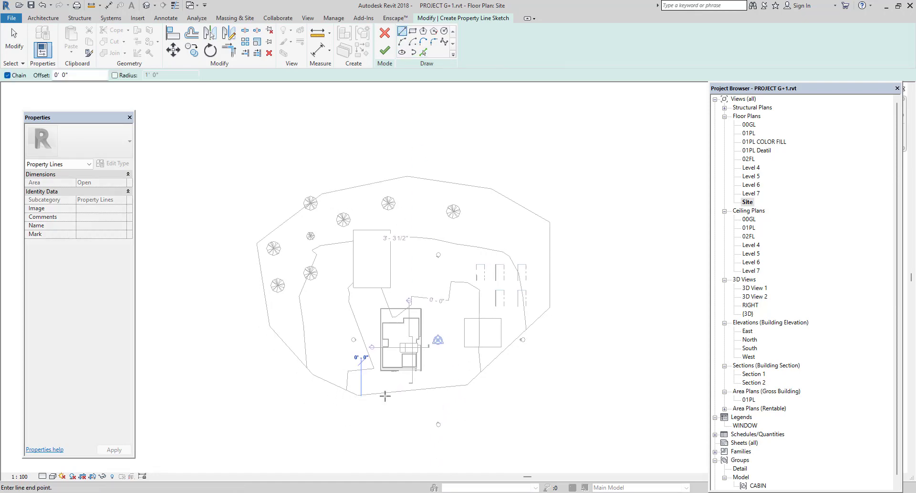
click(467, 385)
click(547, 309)
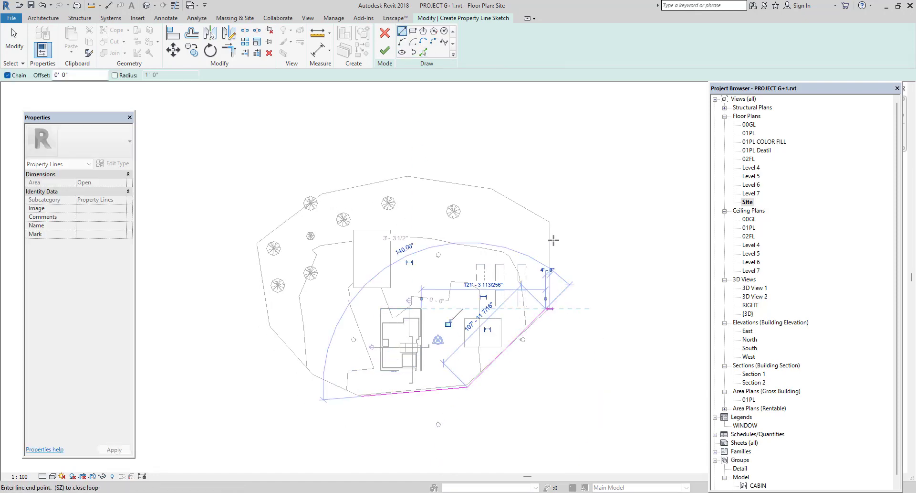
click(546, 220)
click(496, 188)
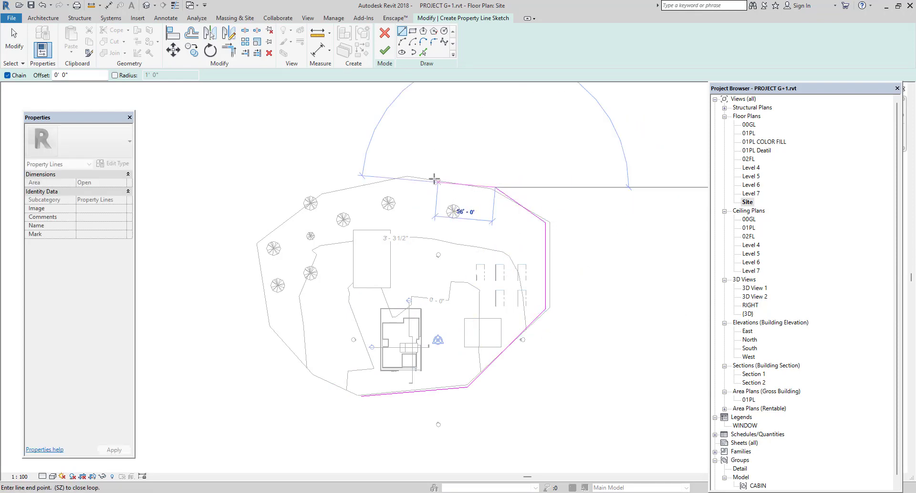
click(408, 178)
click(327, 193)
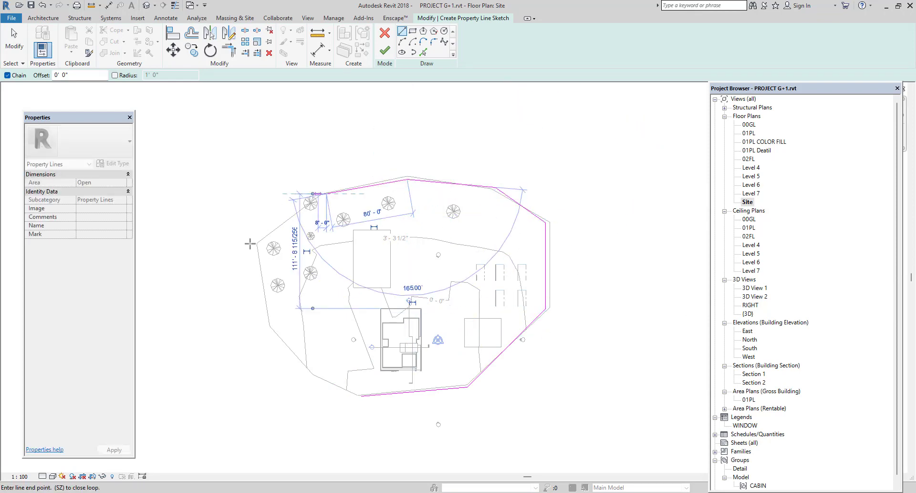
click(256, 244)
click(271, 332)
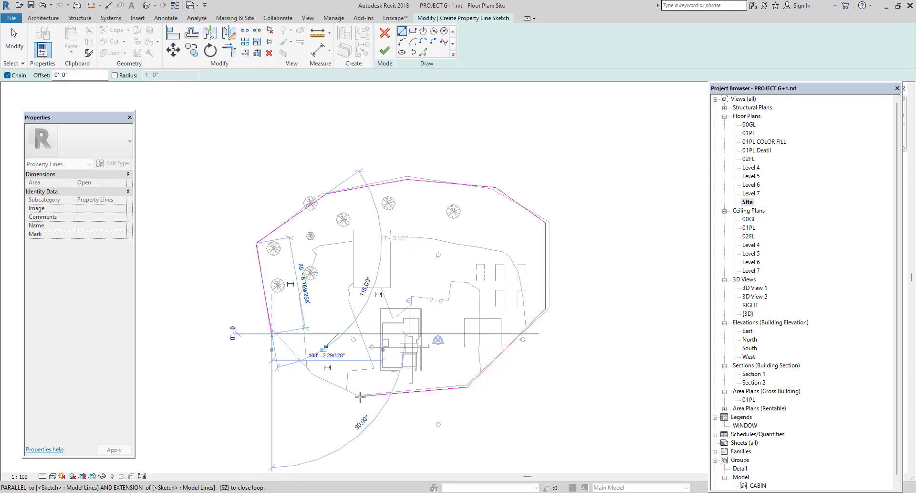
click(362, 395)
Delete the southwest segment of the property line sketch that cuts across the terrain corner.
scroll(306, 379, up, 3)
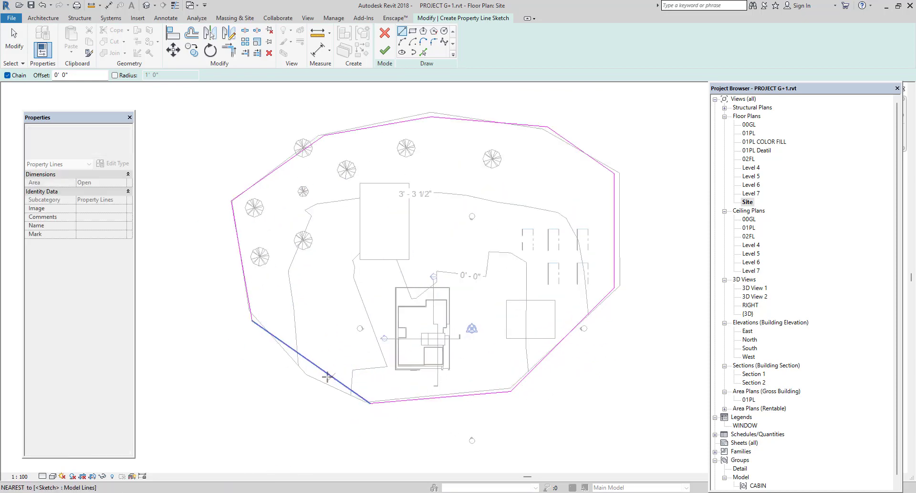
key(Escape)
click(325, 372)
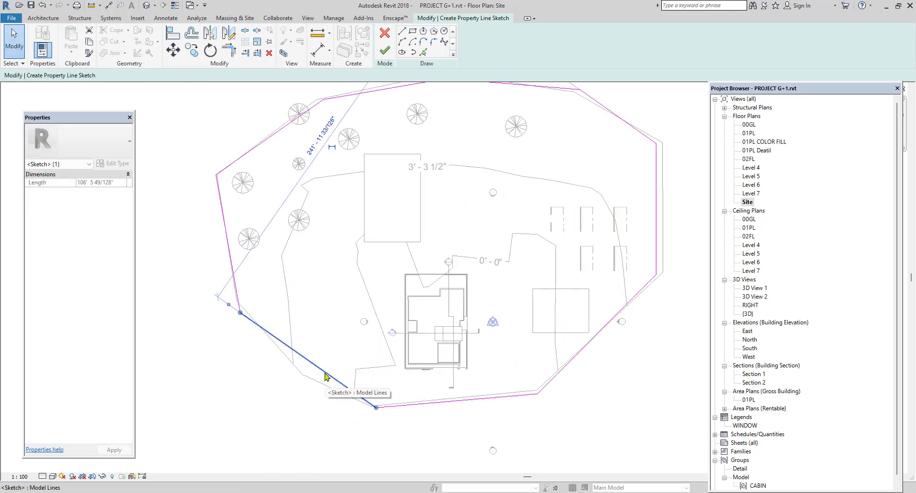
key(Delete)
Draw two connected property lines along the southwest terrain edge, bridging the gap between the open ends of the sketch.
click(401, 32)
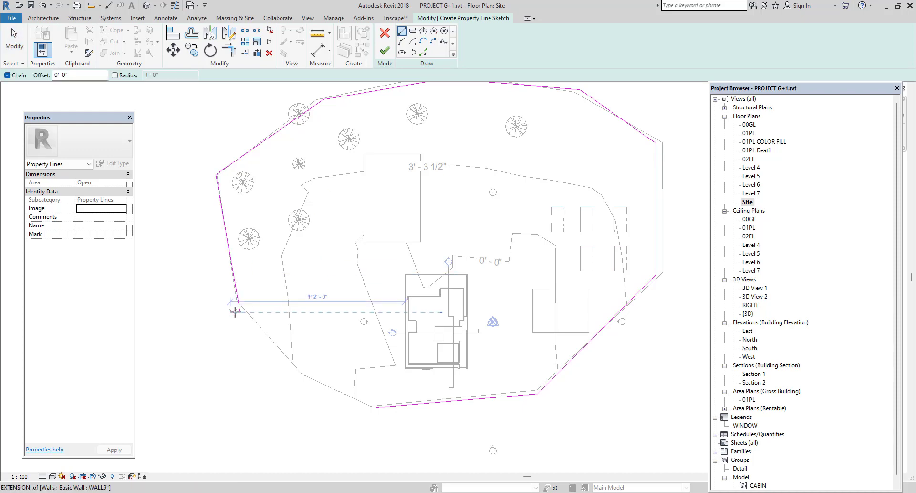
scroll(240, 312, up, 4)
click(260, 314)
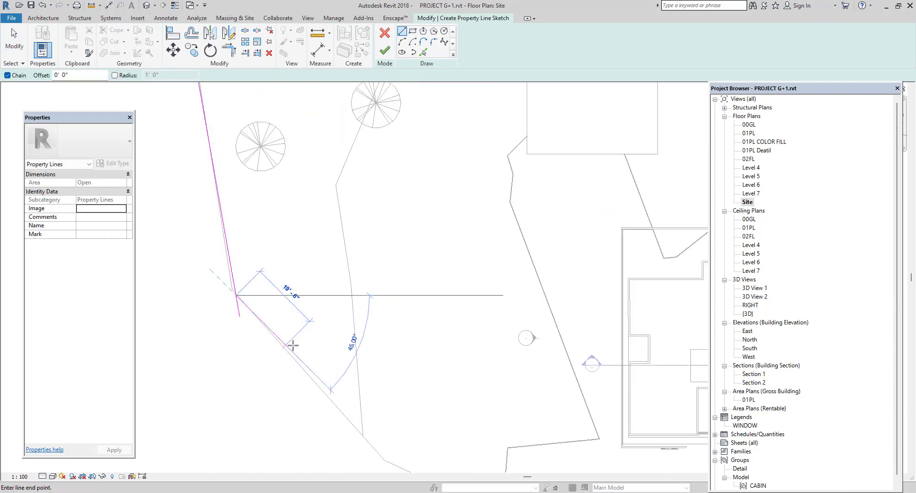
scroll(295, 348, down, 2)
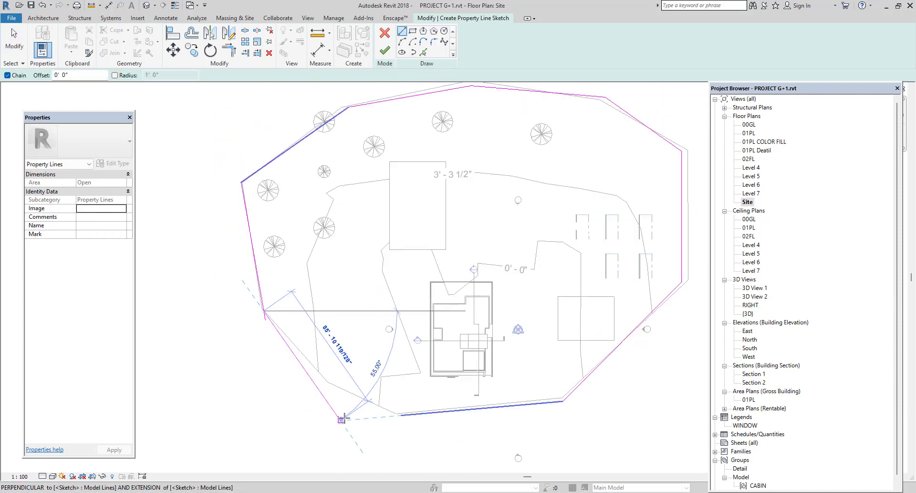
scroll(326, 387, up, 3)
click(329, 381)
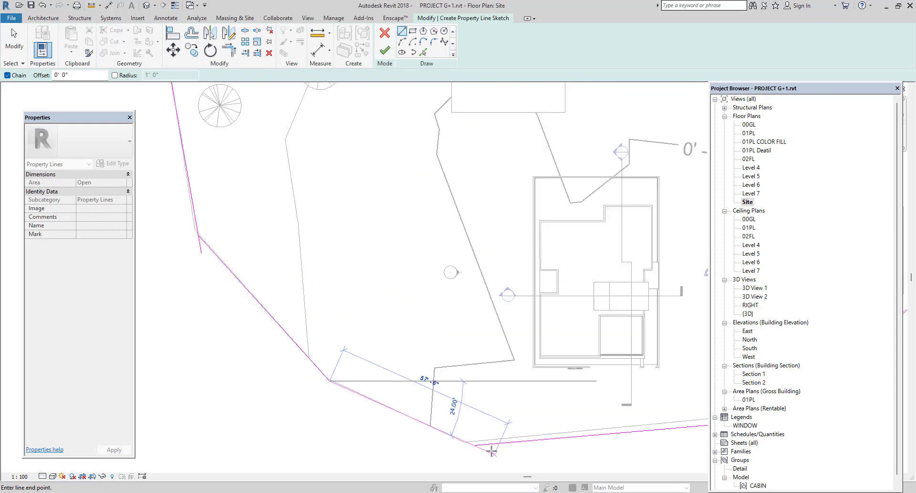
click(476, 444)
key(Escape)
key(Escape)
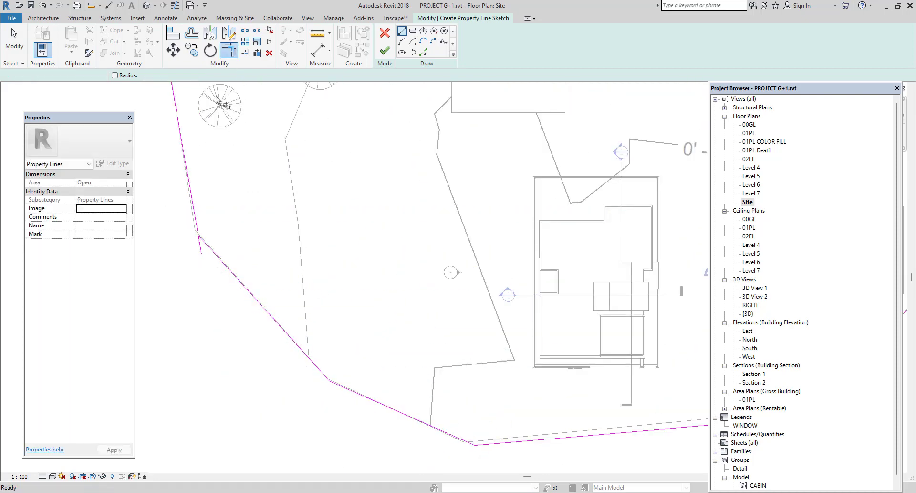
Trim the overlapping western corner of the property line sketch, finish the sketch and deselect the property line.
click(191, 208)
click(204, 255)
scroll(218, 333, down, 3)
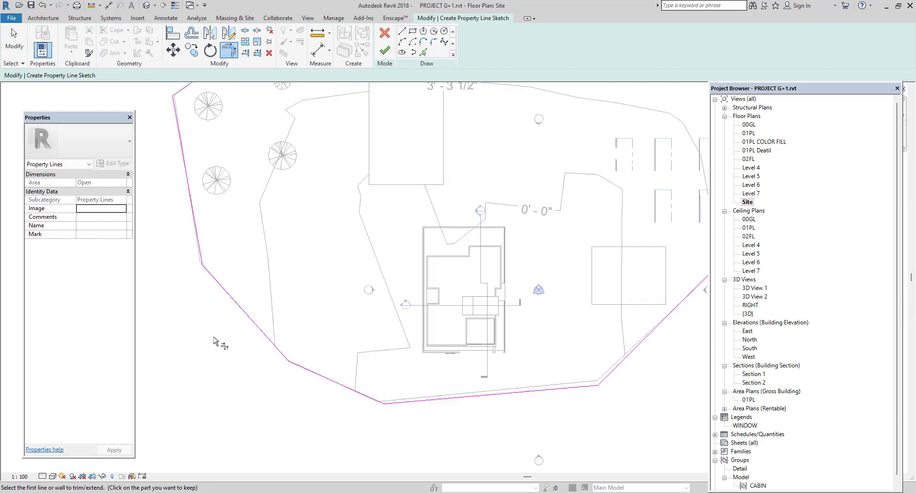
scroll(303, 353, down, 2)
click(385, 49)
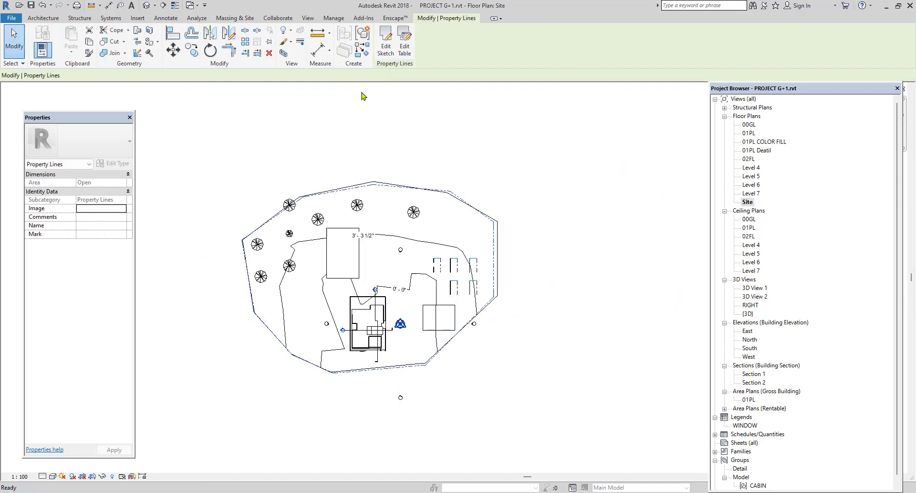
click(281, 143)
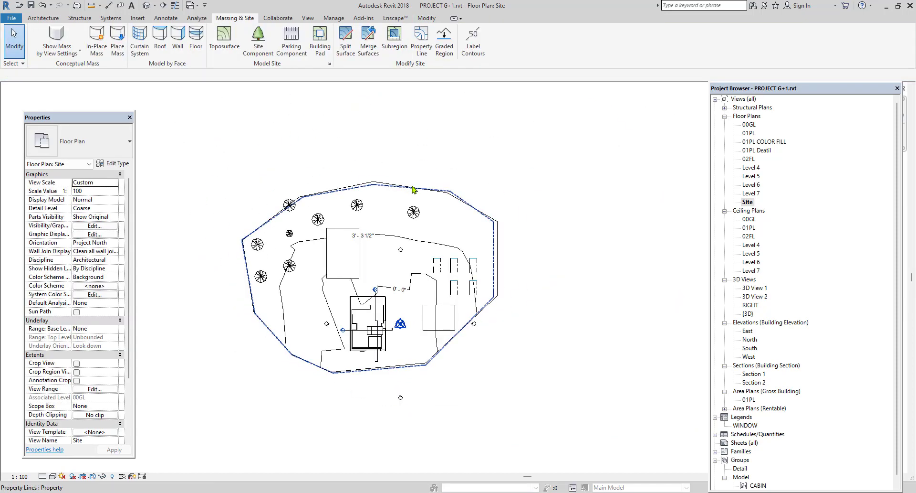
scroll(348, 239, up, 2)
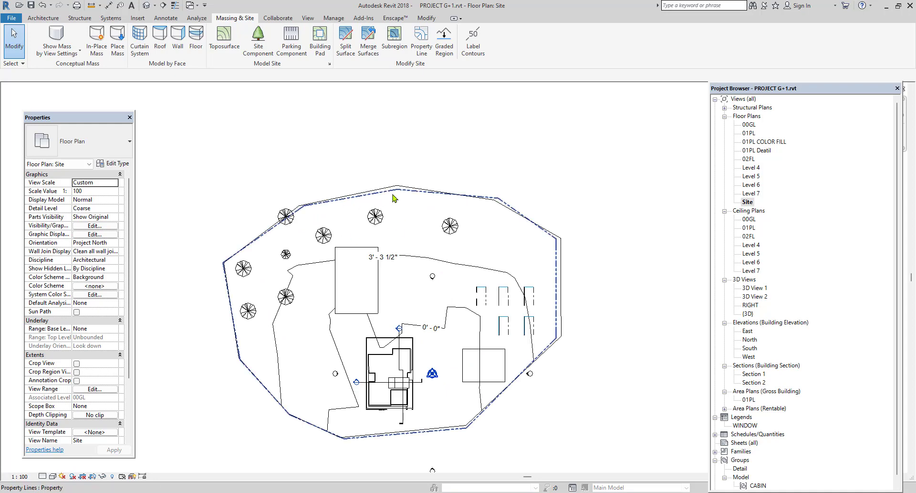
scroll(394, 197, up, 3)
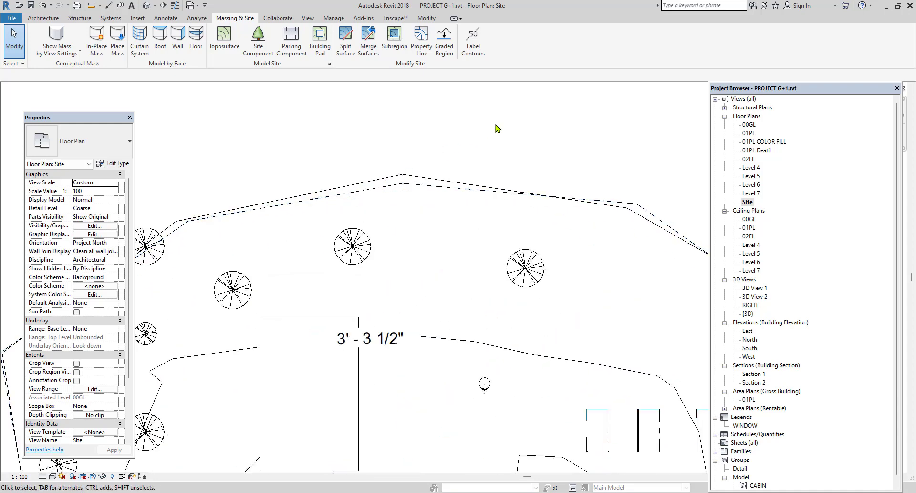
scroll(472, 168, down, 4)
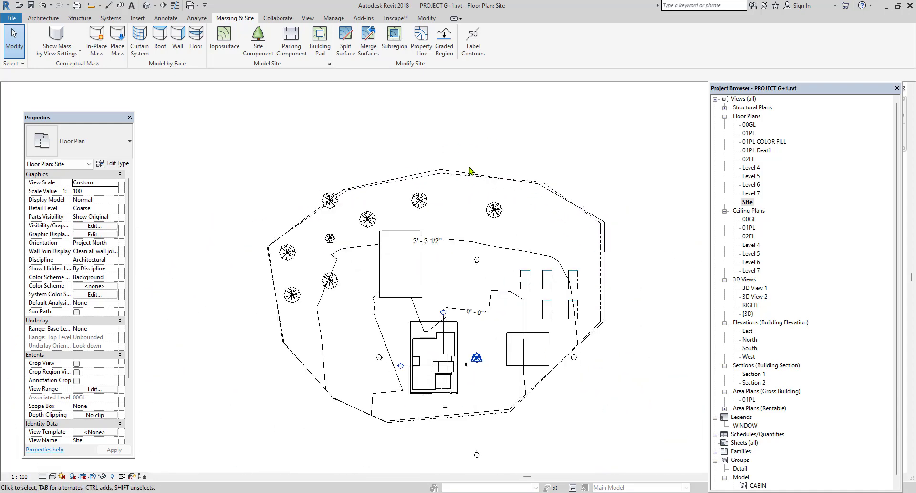
Open the default 3D view and examine the terrain and the balcony side of the house.
click(150, 5)
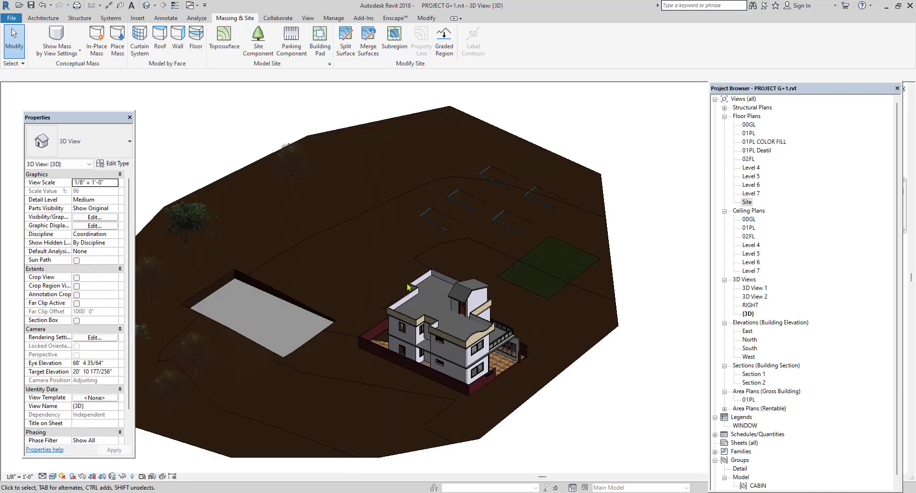
scroll(408, 287, down, 2)
shift+middle_drag(454, 339, 437, 241)
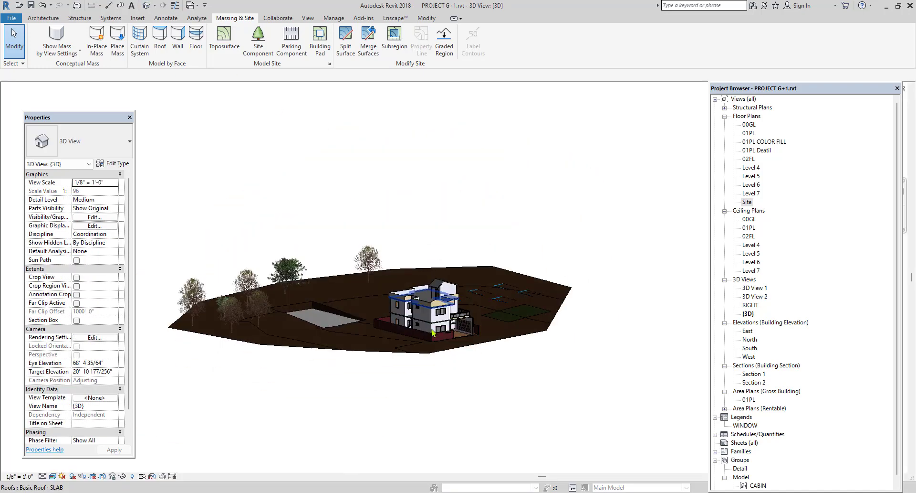
scroll(432, 333, up, 4)
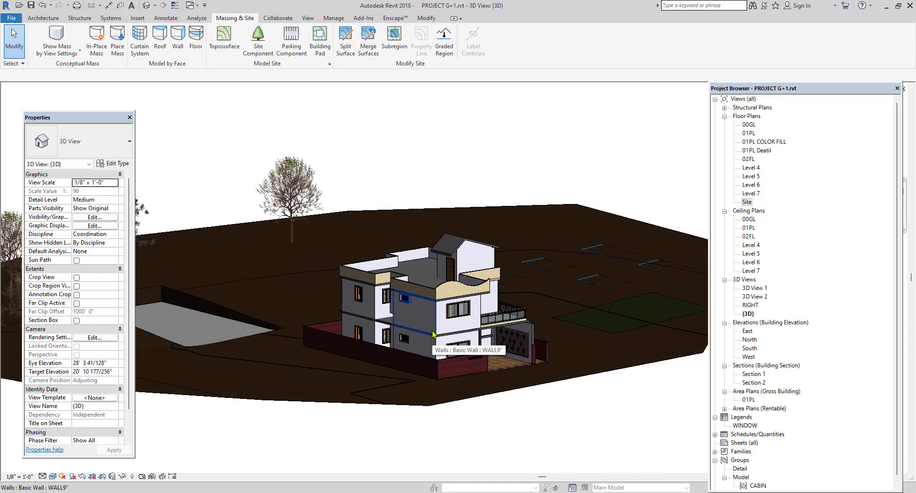
scroll(432, 333, up, 3)
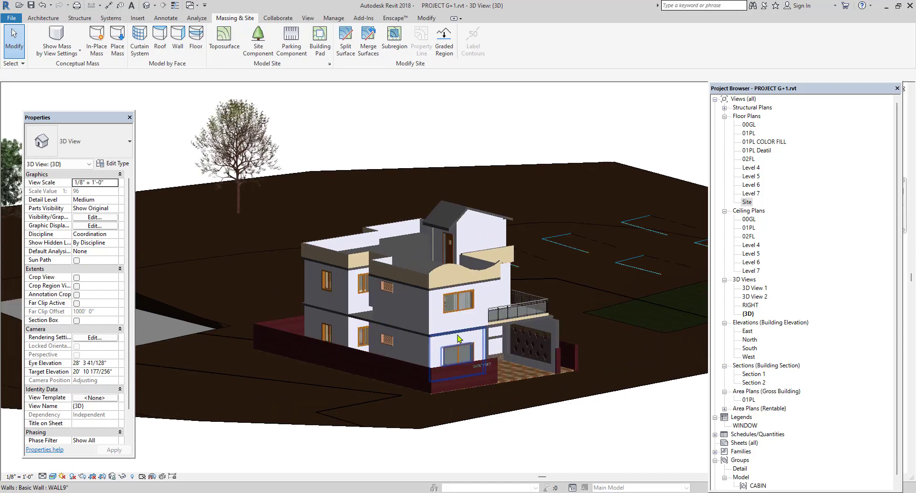
shift+middle_drag(493, 345, 370, 288)
scroll(371, 288, up, 3)
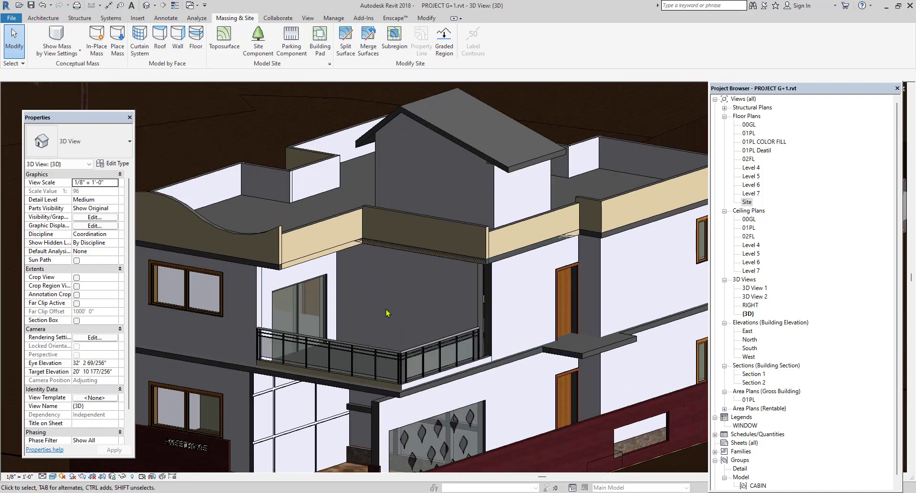
scroll(386, 311, down, 4)
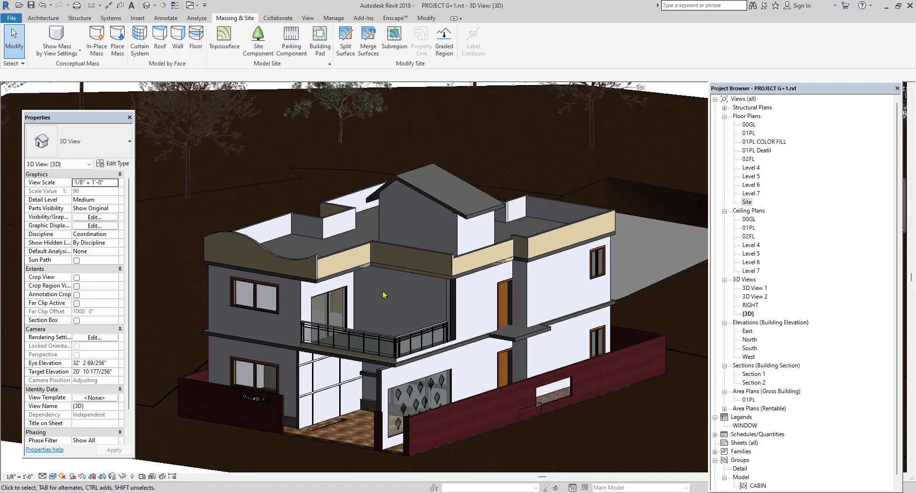
Place one decal of type 1111 on the back wall of the upper-floor balcony.
click(35, 18)
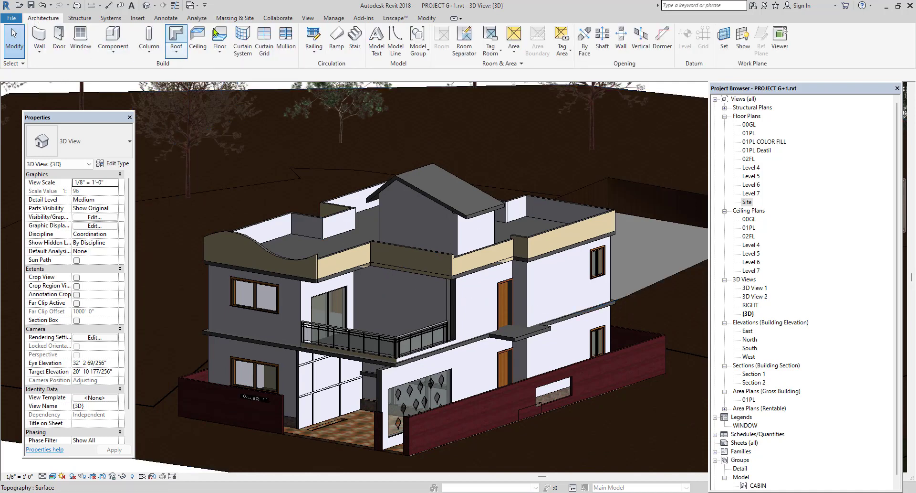
click(135, 19)
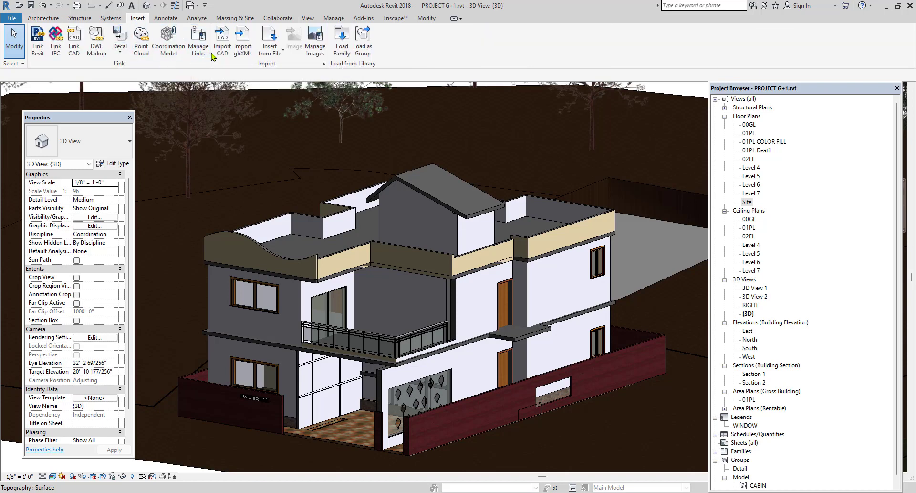
click(126, 53)
click(134, 70)
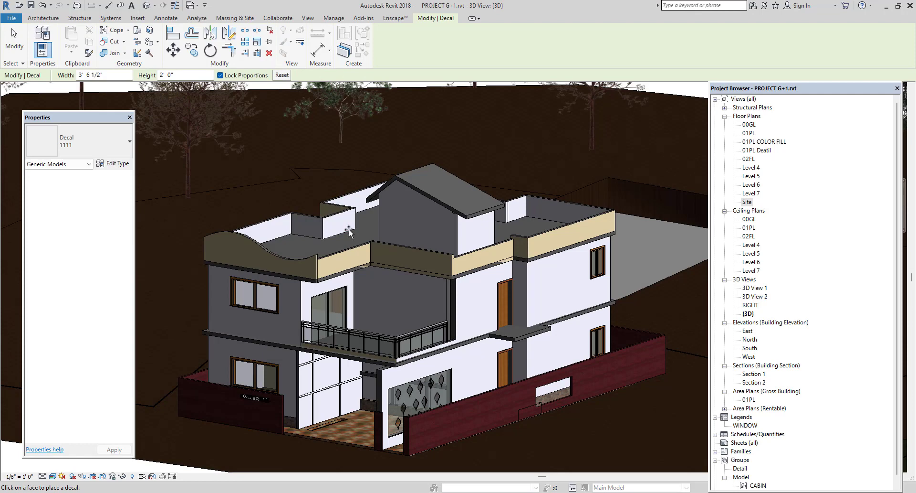
scroll(389, 301, up, 4)
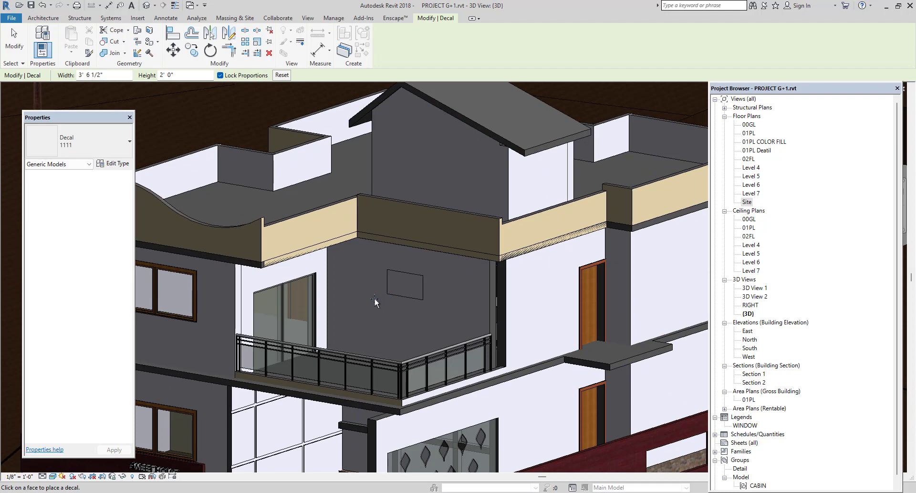
click(374, 297)
scroll(408, 308, up, 3)
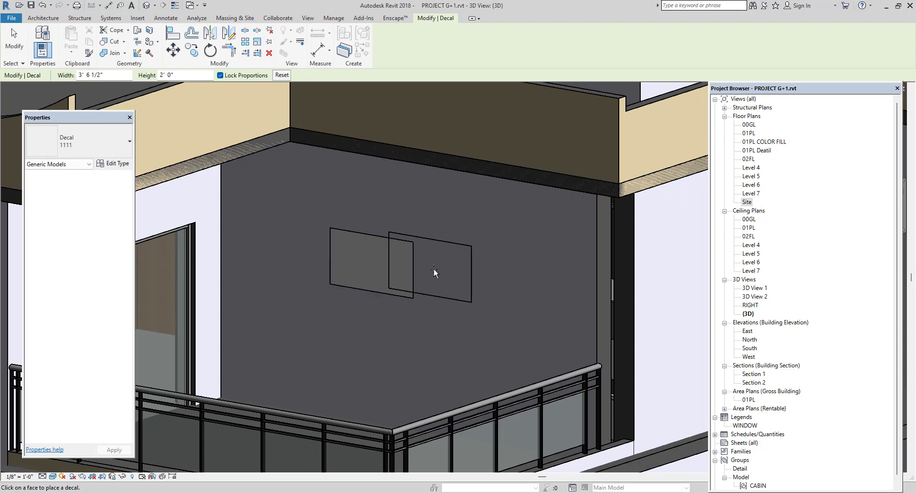
scroll(434, 268, down, 3)
key(Escape)
key(Escape)
scroll(434, 267, down, 6)
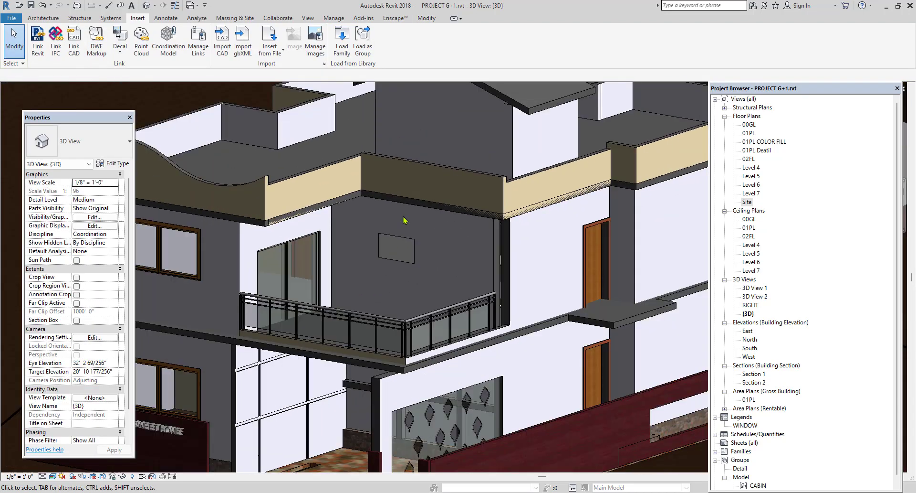
Create a new decal type named 22.
scroll(389, 340, down, 1)
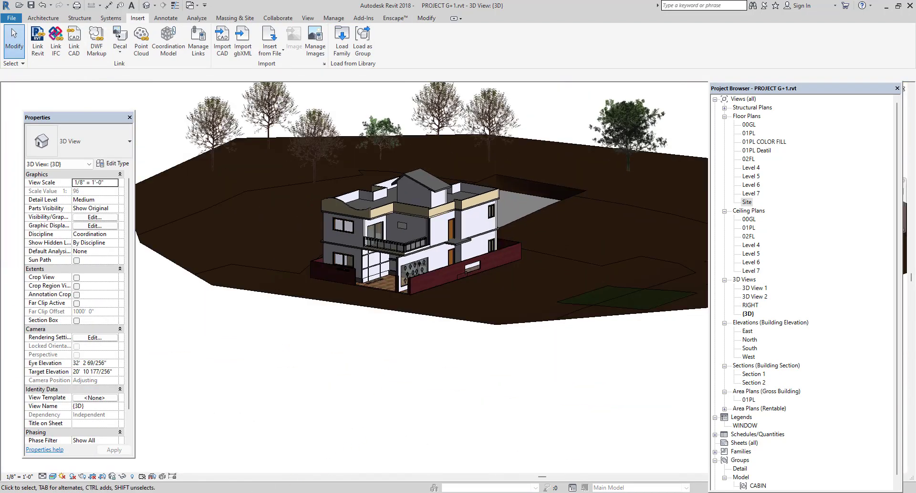
scroll(269, 248, up, 5)
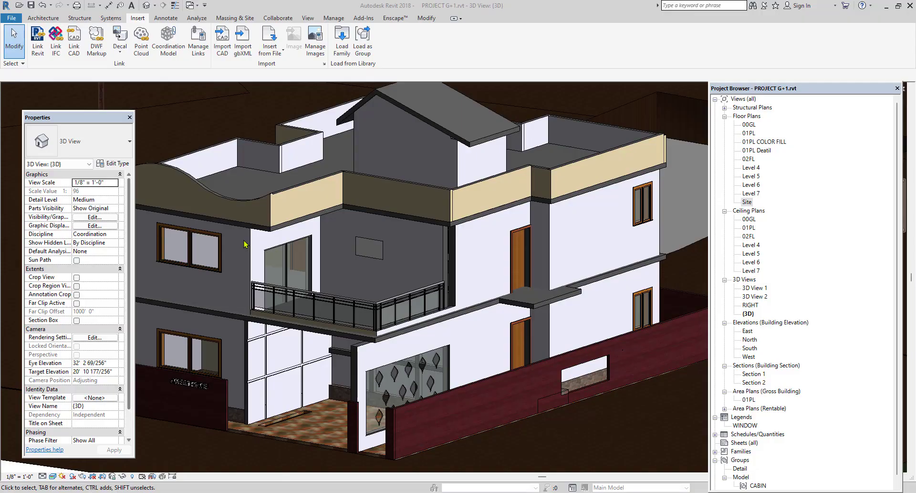
click(123, 54)
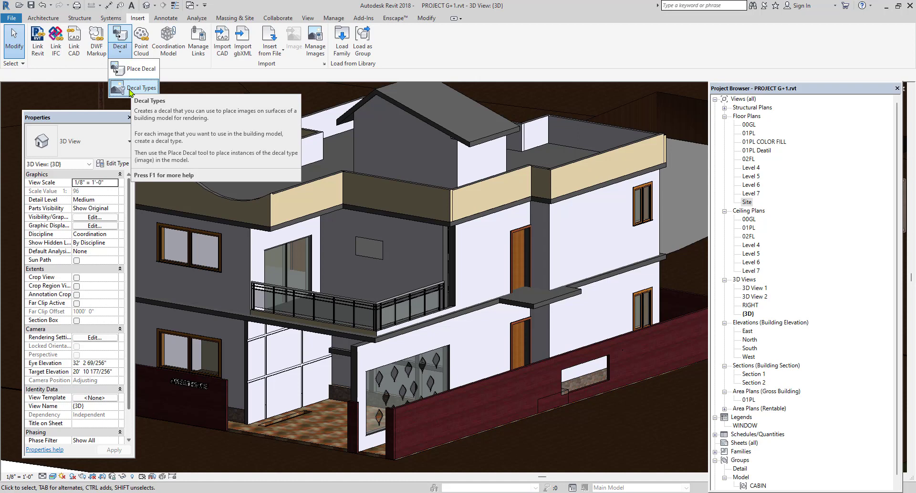
click(136, 88)
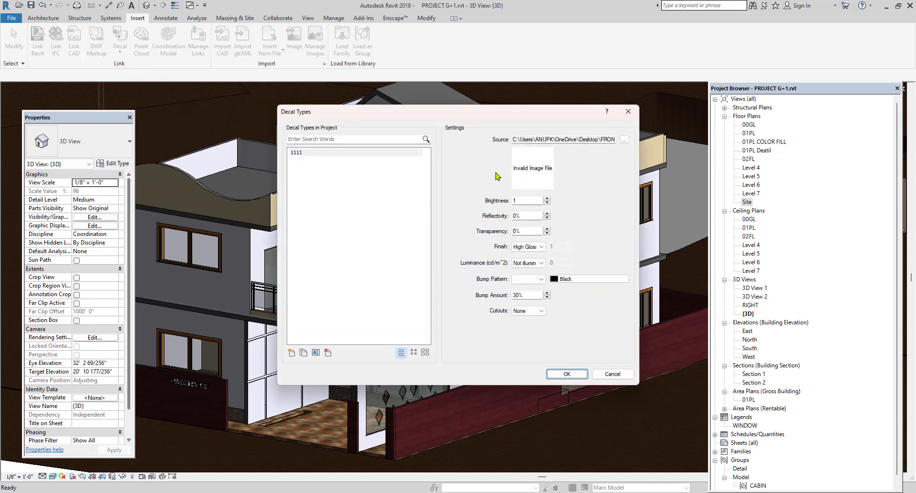
click(292, 353)
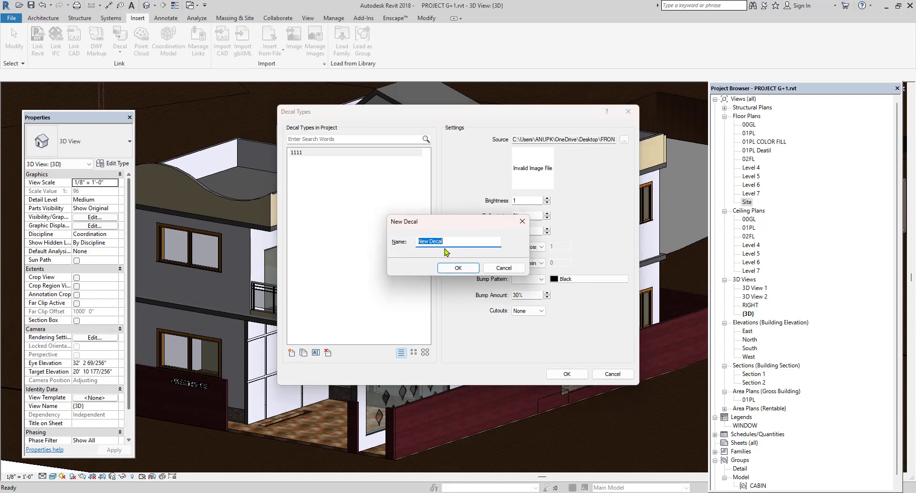
text(22)
click(453, 268)
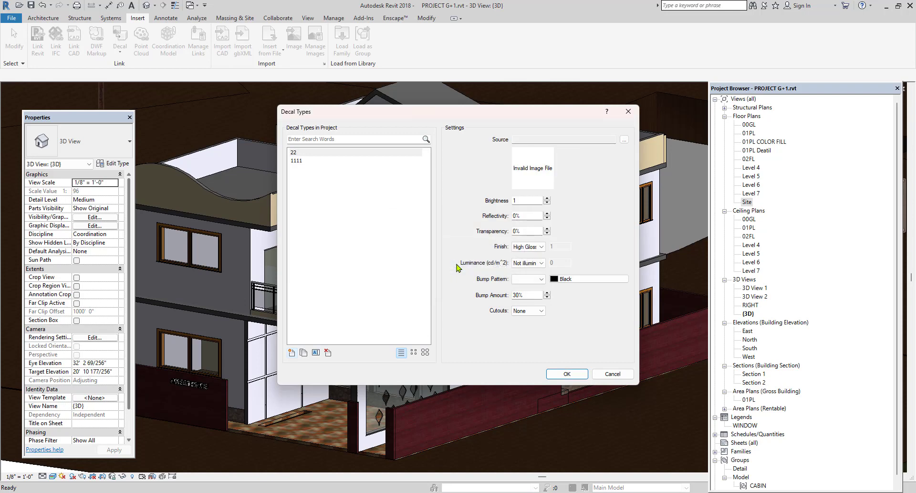
Assign SPW01256_b.jpg from the desktop's PROJECT TEXTURES folder as the source image of decal type 22 and accept the decal types.
click(624, 140)
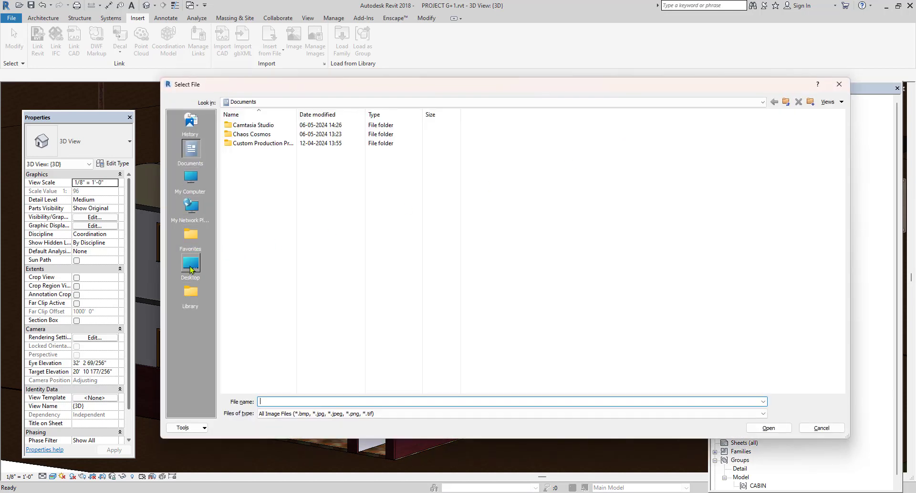
click(191, 267)
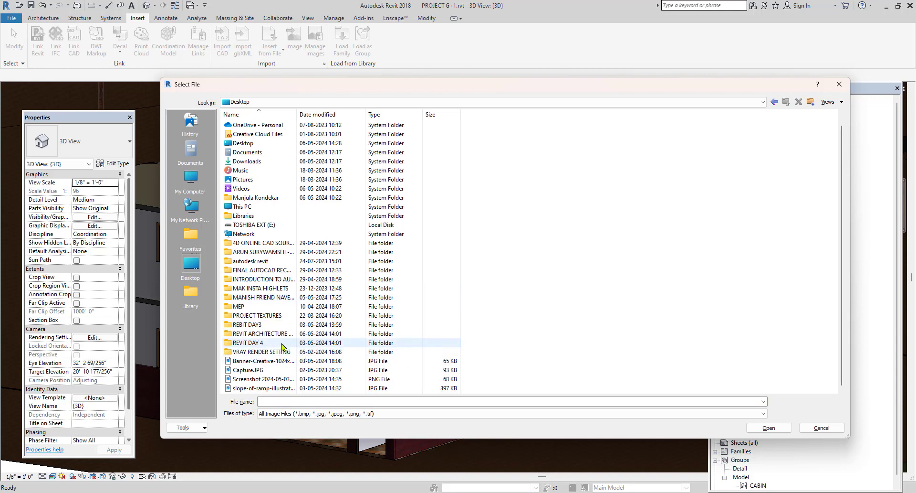
double_click(277, 316)
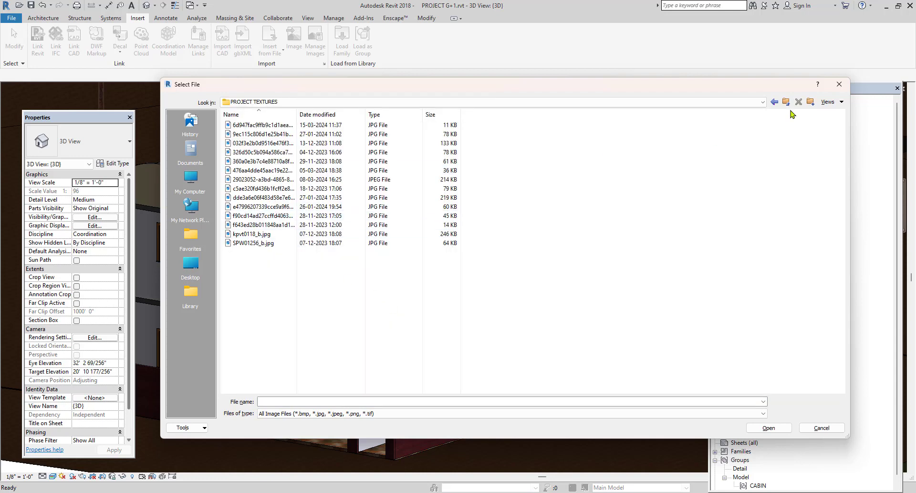
click(830, 101)
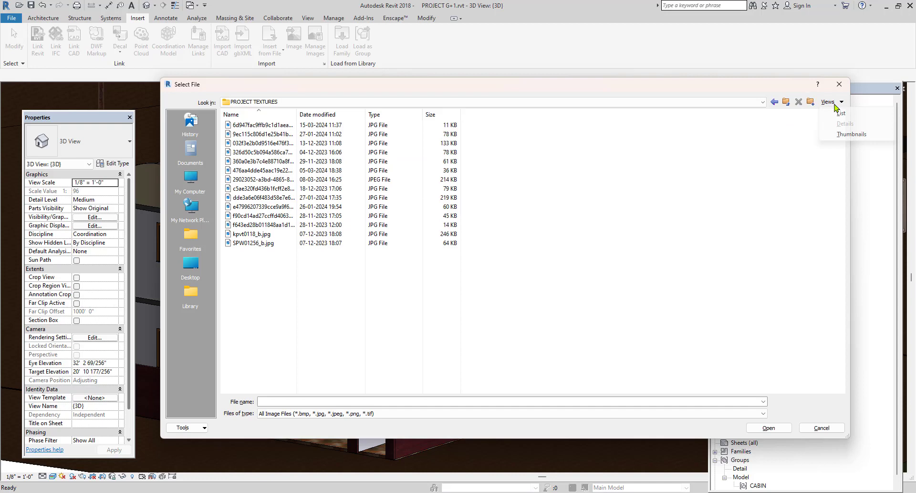
click(848, 135)
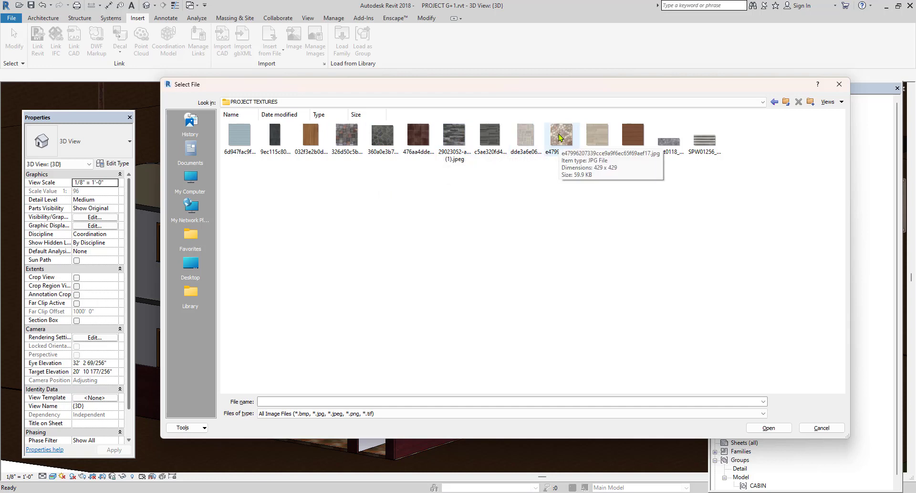
click(705, 140)
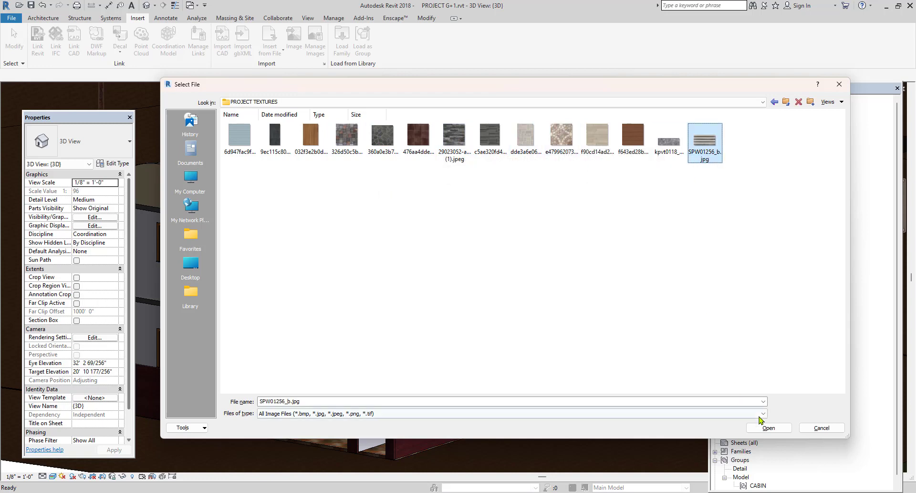
click(768, 428)
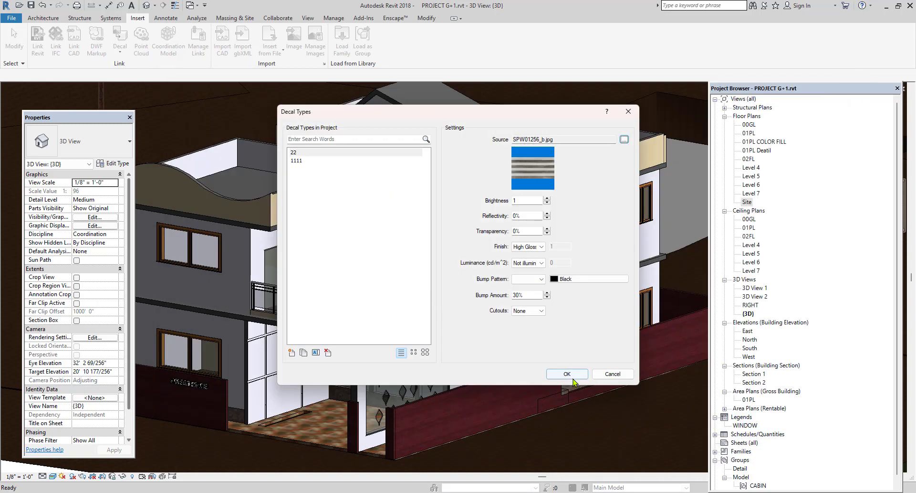
click(563, 368)
Place one decal of type 22 on the grey front wall below the upper-floor window beside the balcony.
scroll(373, 257, up, 4)
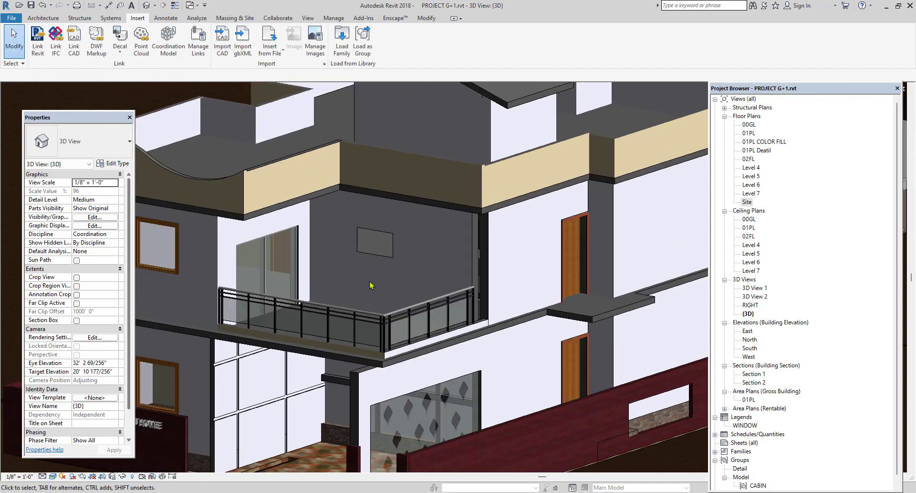
scroll(441, 288, down, 4)
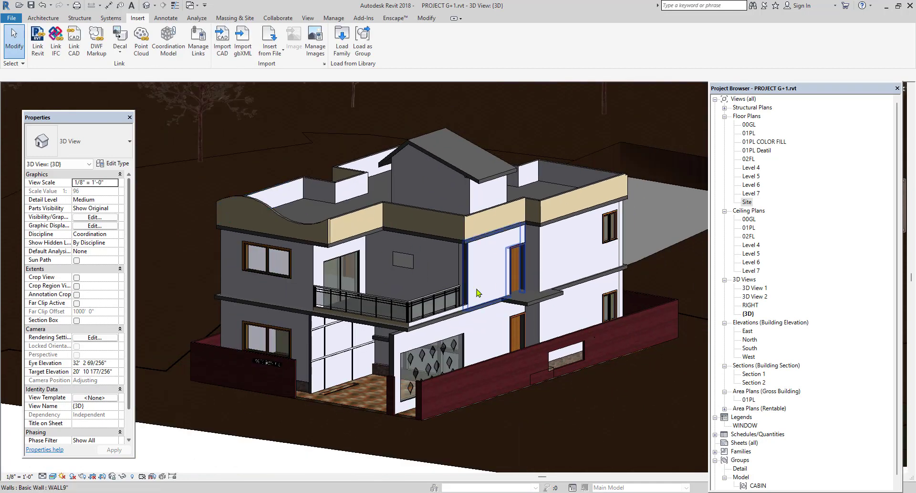
click(120, 48)
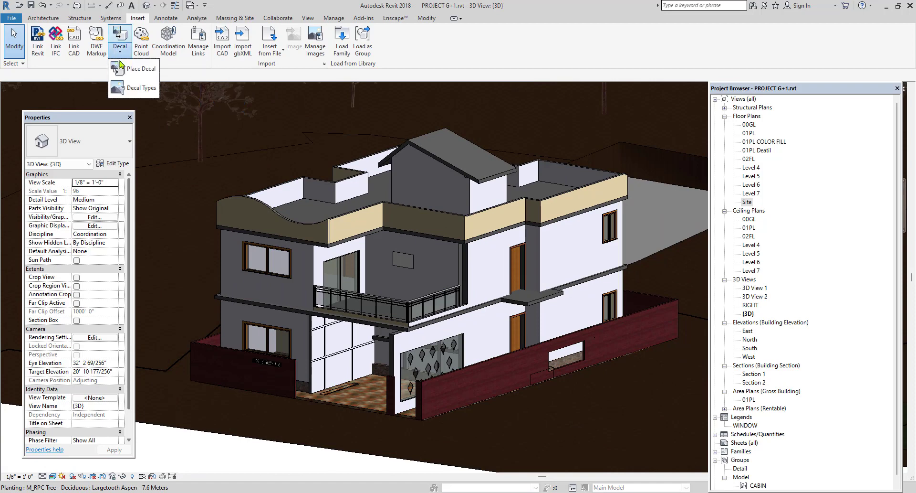
click(141, 68)
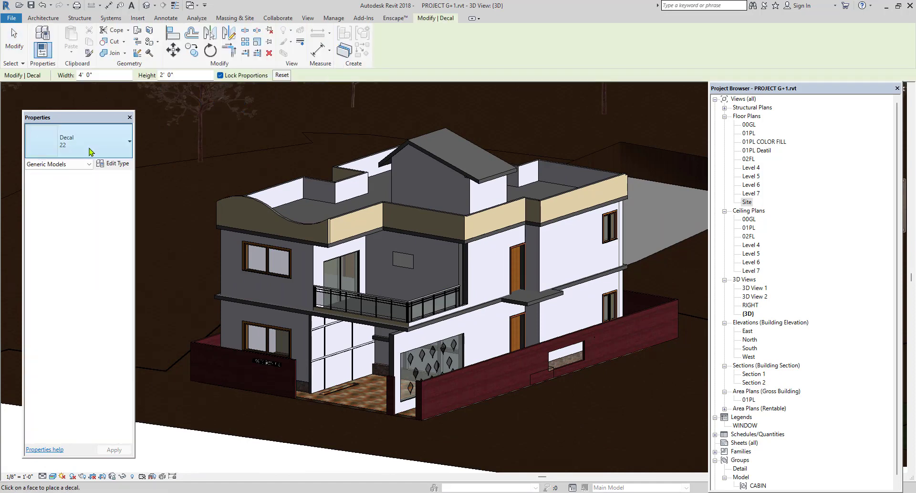
click(91, 150)
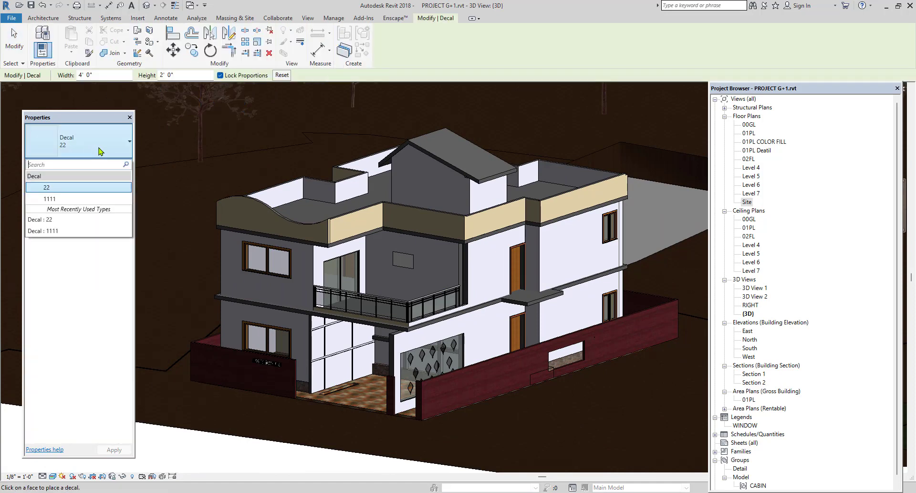
click(89, 190)
scroll(271, 296, up, 5)
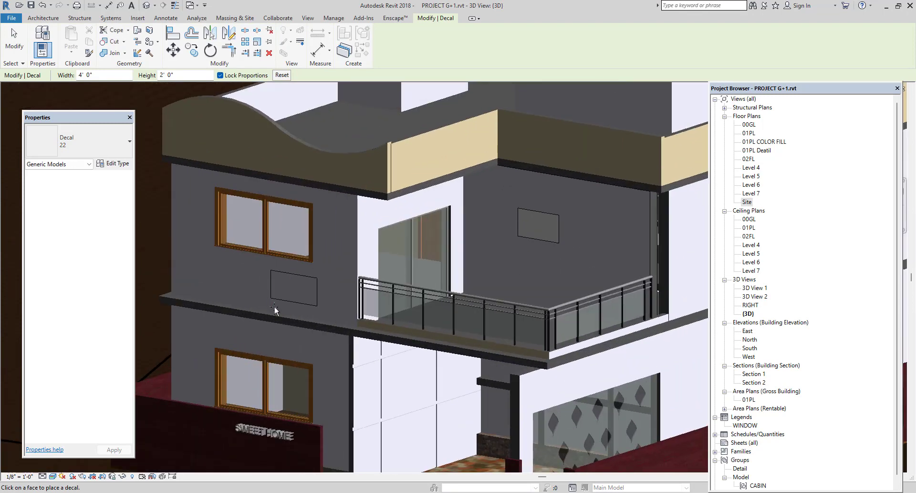
click(277, 297)
scroll(288, 300, up, 3)
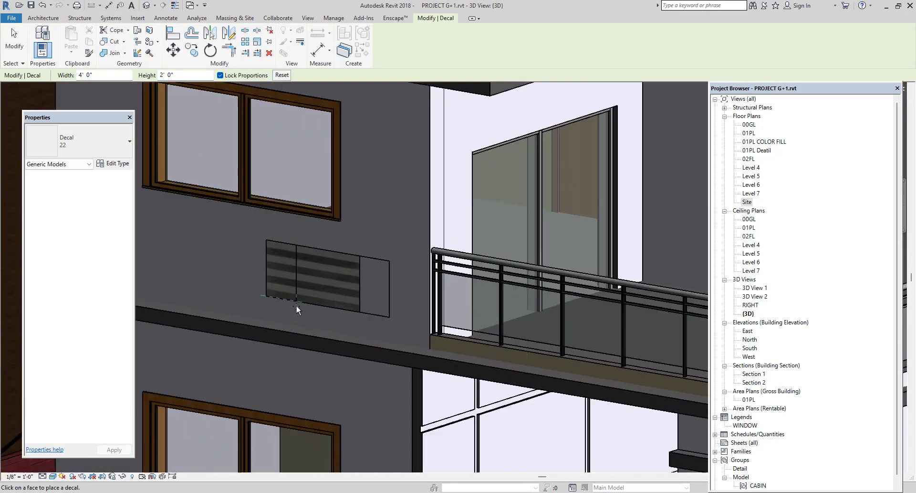
key(Escape)
Set the type 22 decal's width to 5' and its height to 3' with proportions locked, and deselect it.
click(352, 258)
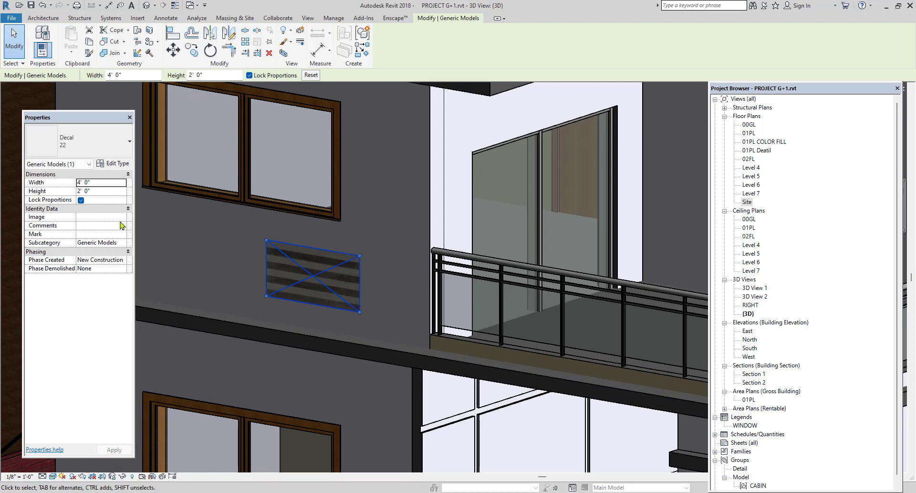
click(113, 182)
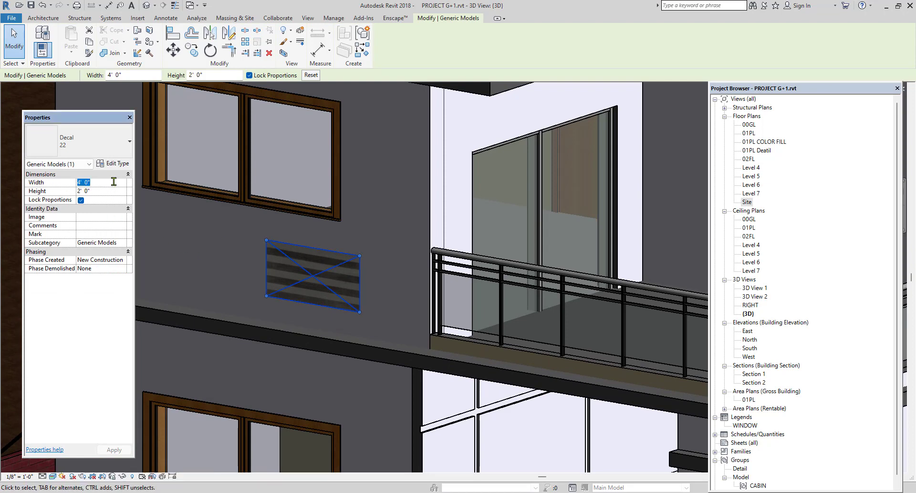
text(5)
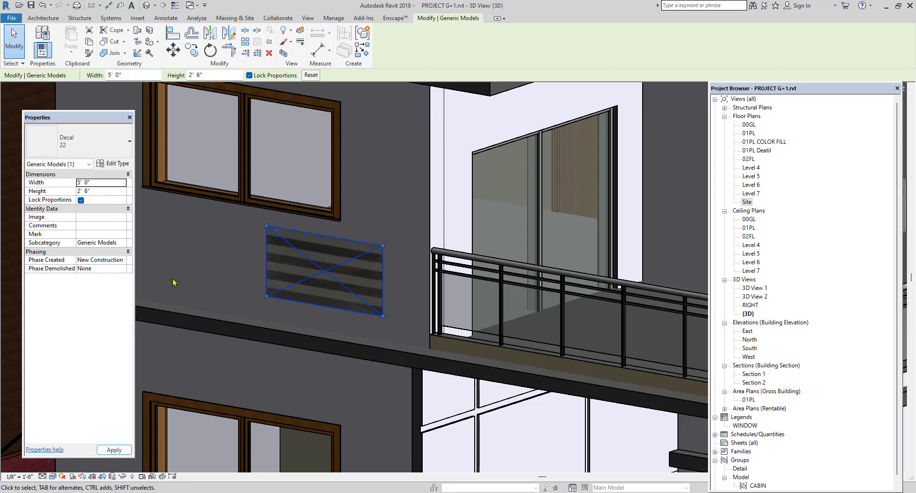
click(102, 191)
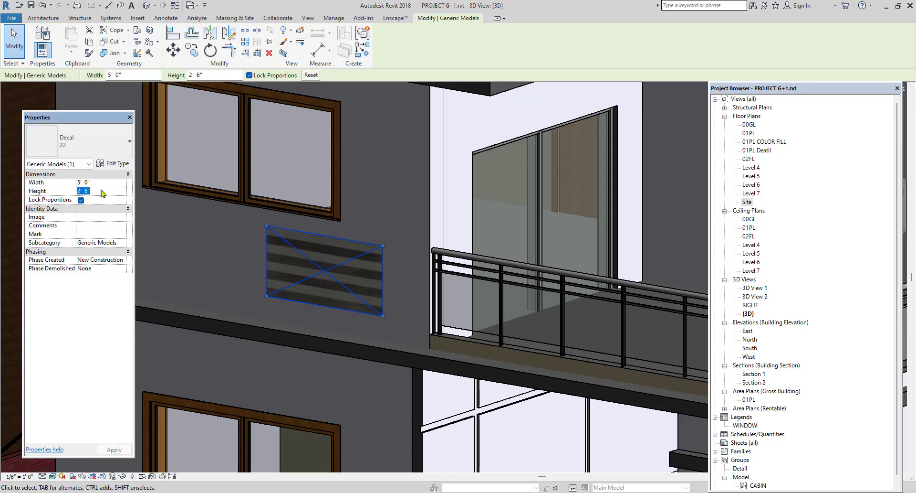
text(3)
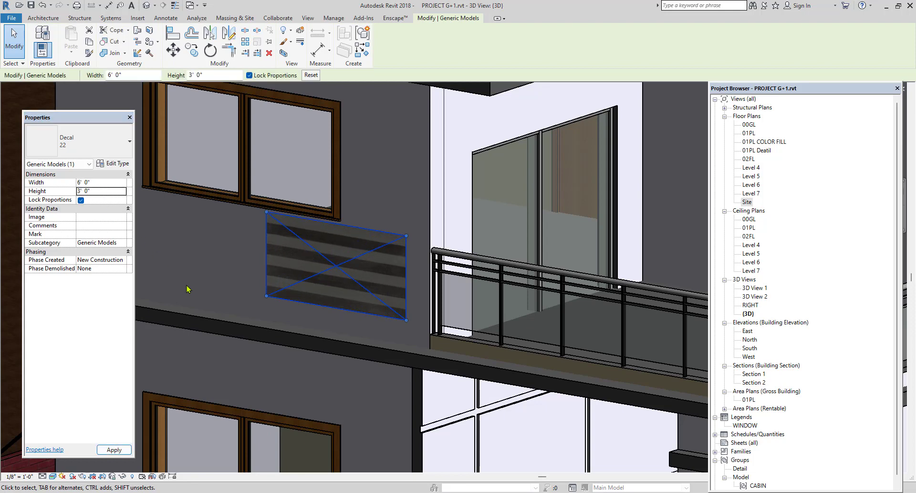
key(Escape)
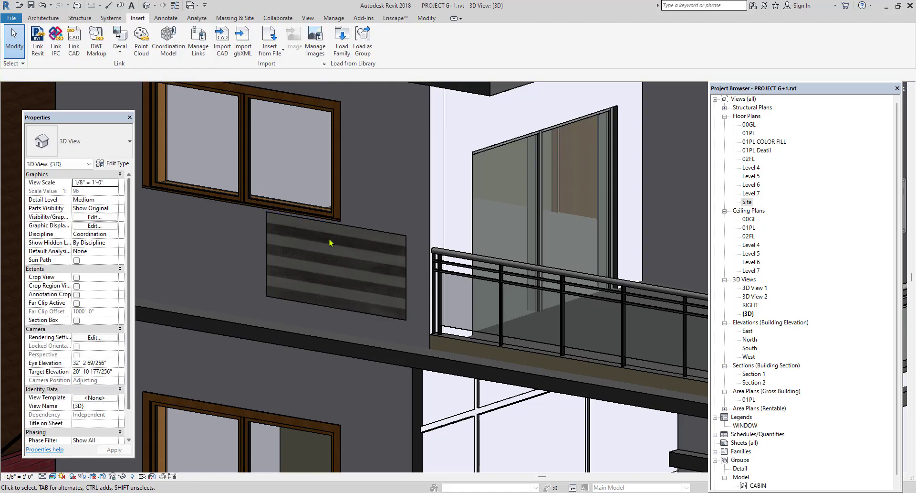
scroll(322, 242, down, 8)
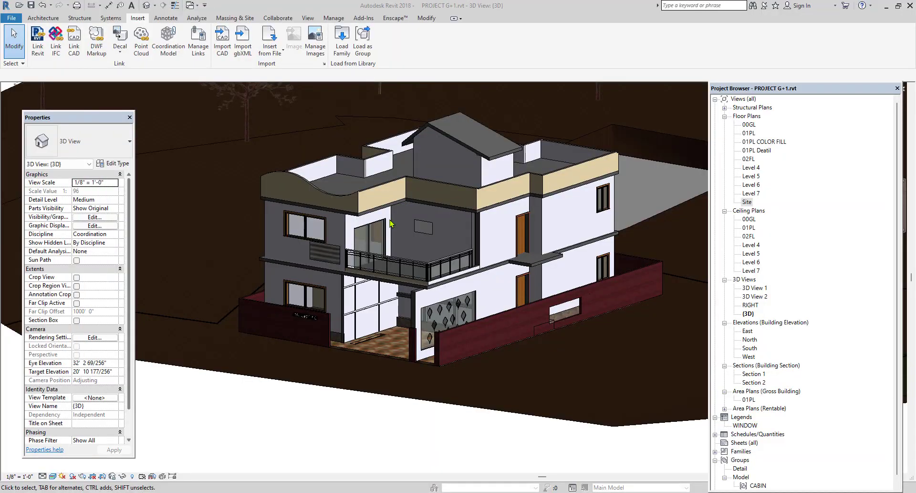
scroll(390, 223, up, 4)
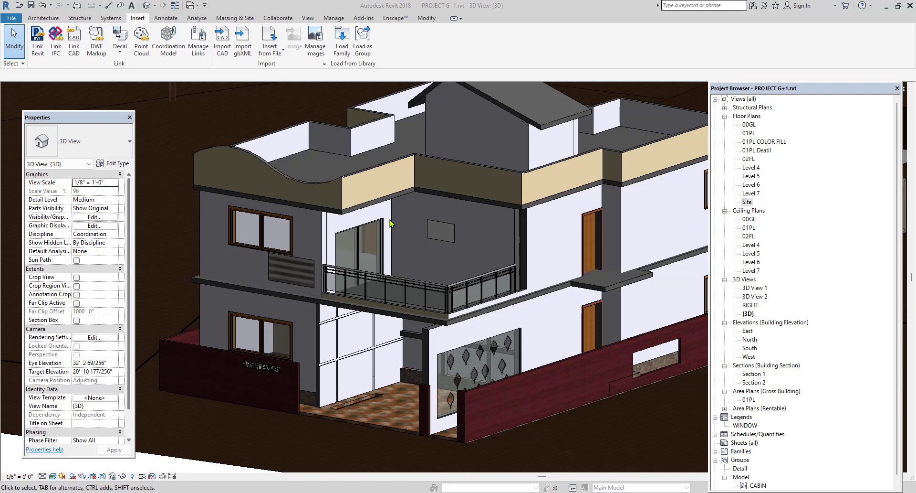
click(42, 19)
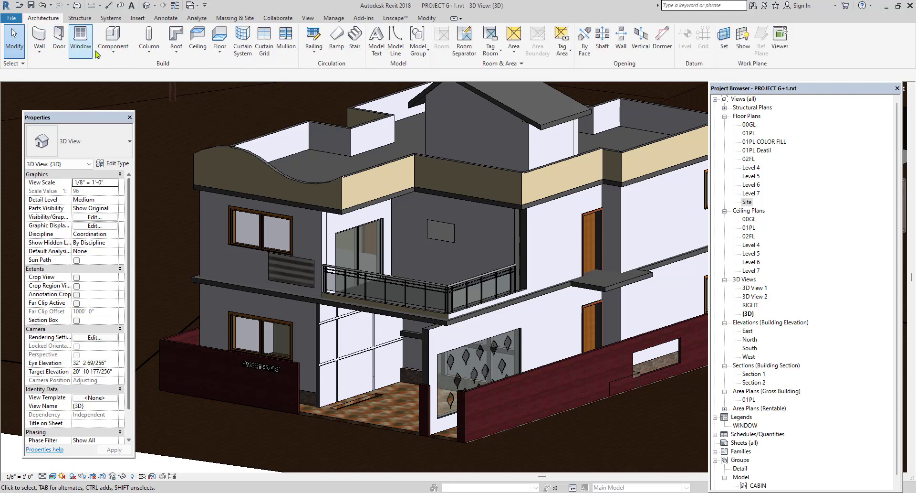
click(113, 51)
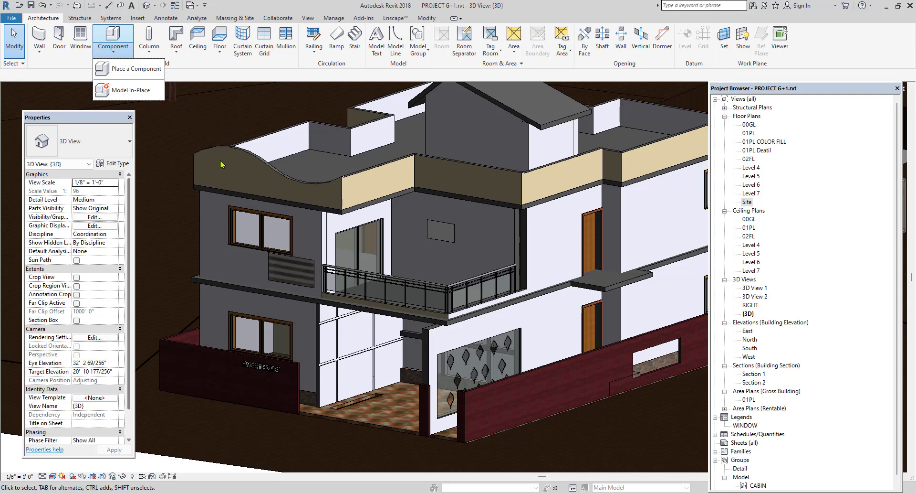
click(119, 56)
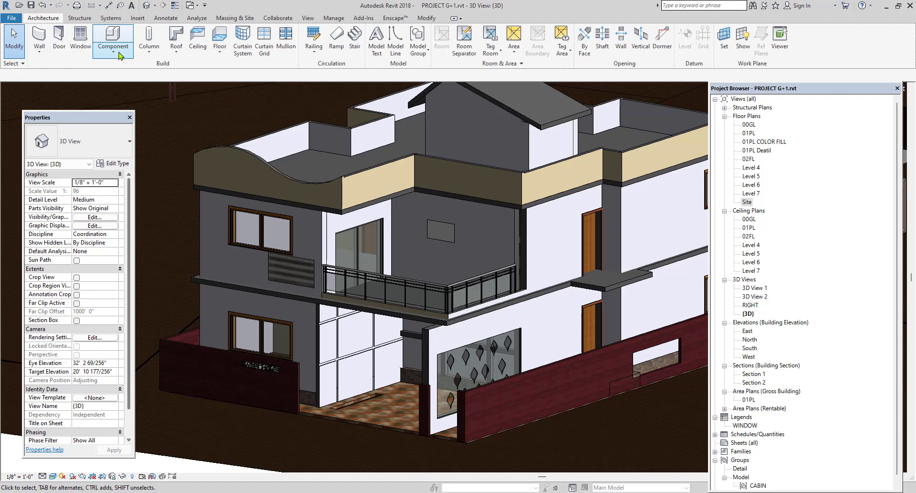
Start creating a new family and open the selection of family template files.
click(12, 18)
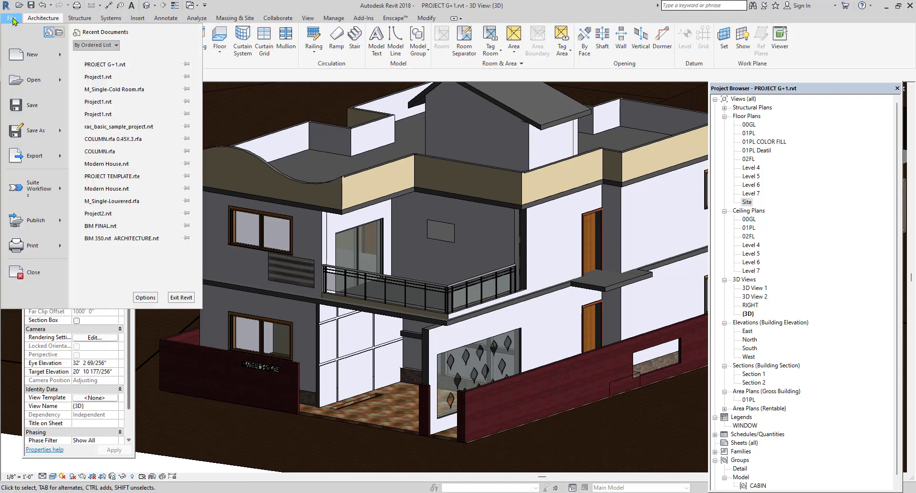
mouse_move(28, 56)
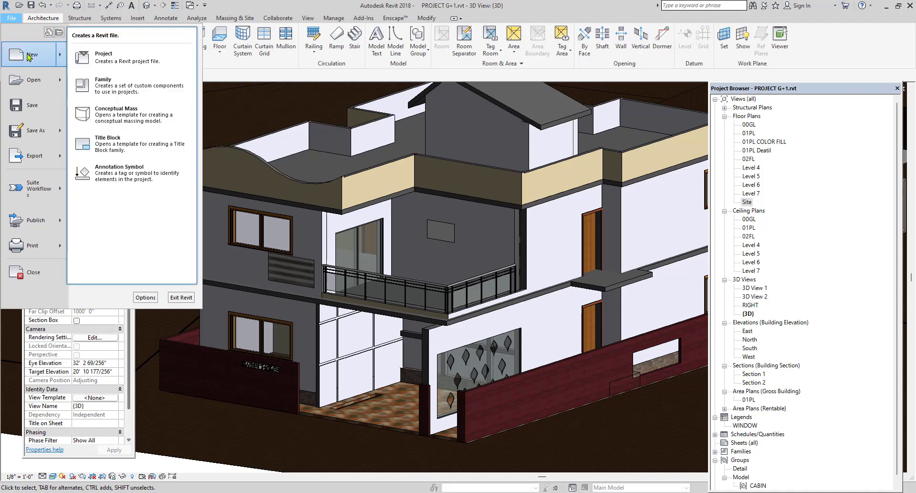
click(112, 86)
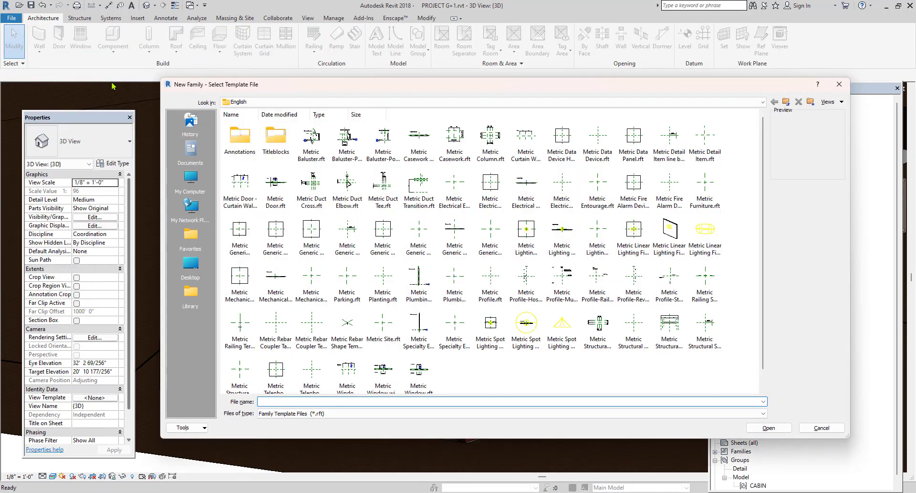
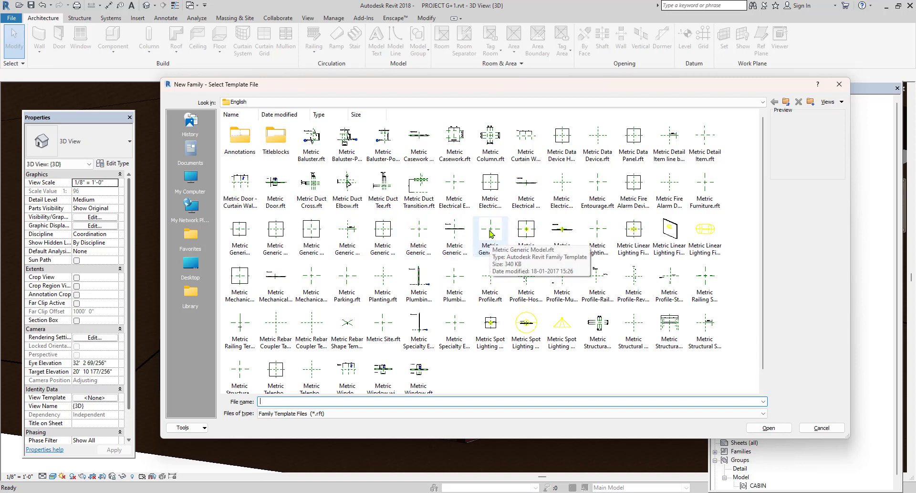
Create the new family from the Metric Generic Model.rft template.
click(492, 233)
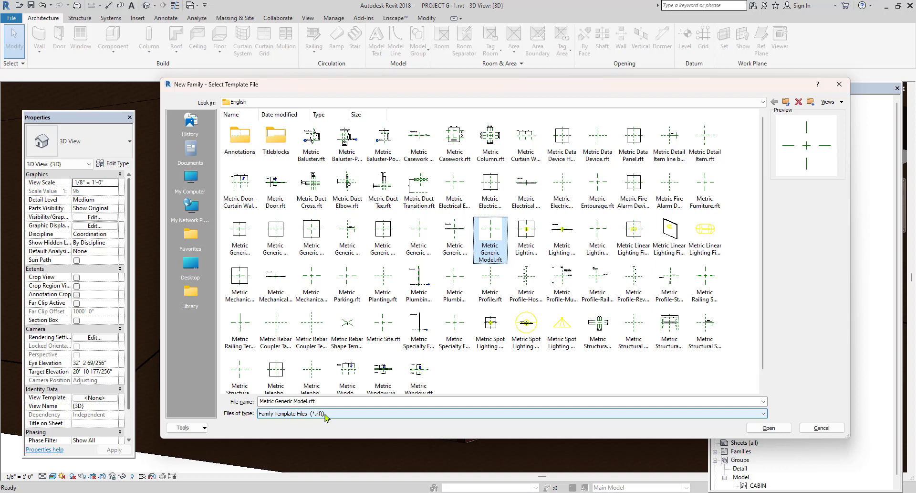
click(258, 403)
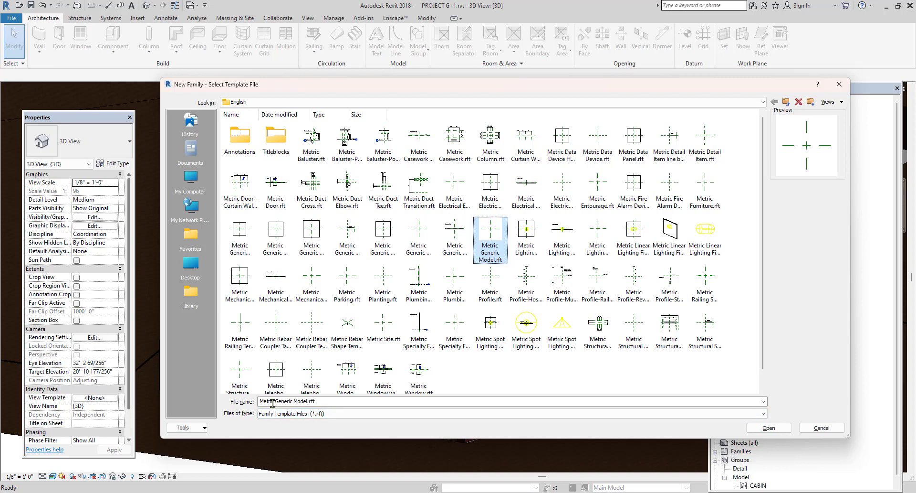
click(780, 429)
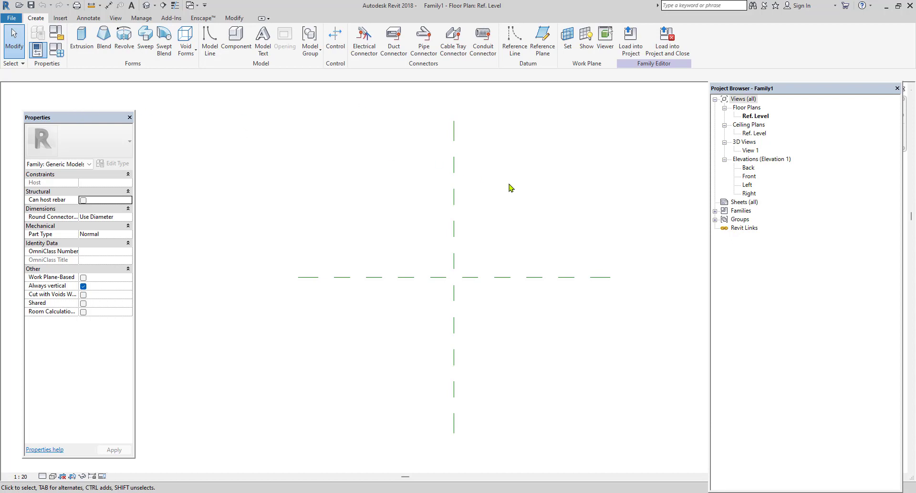
Set the family's length units to meters with 2 decimal places and the unit symbol m.
key(u)
key(n)
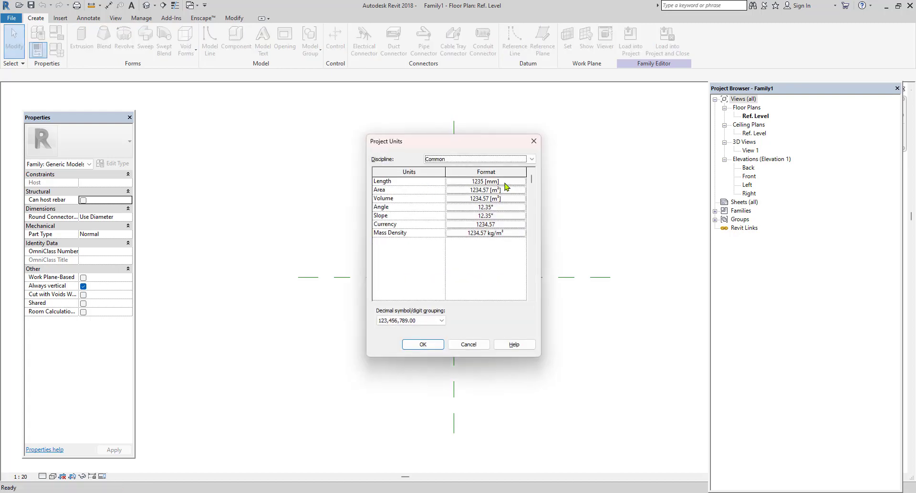
click(505, 182)
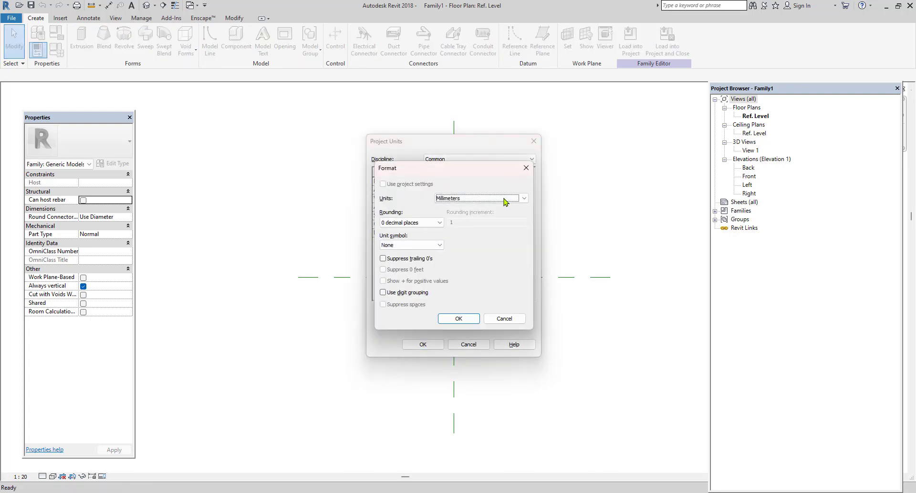
click(507, 198)
click(484, 231)
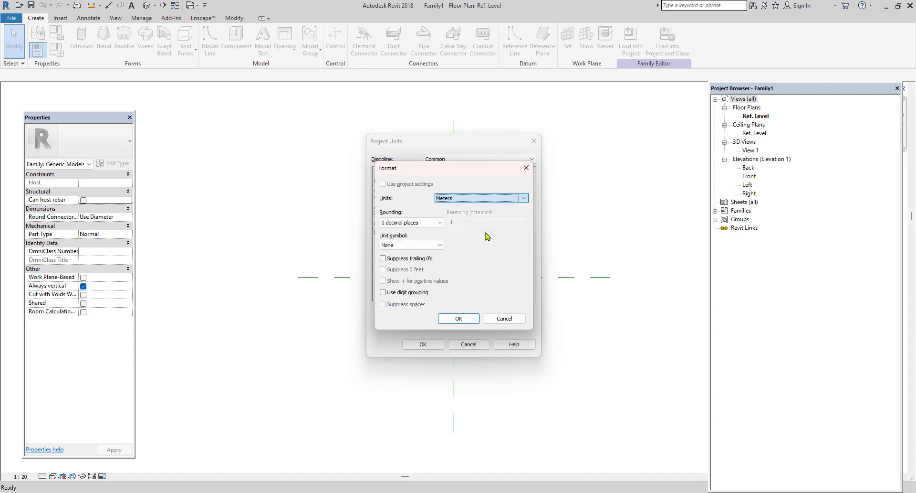
click(429, 223)
click(414, 262)
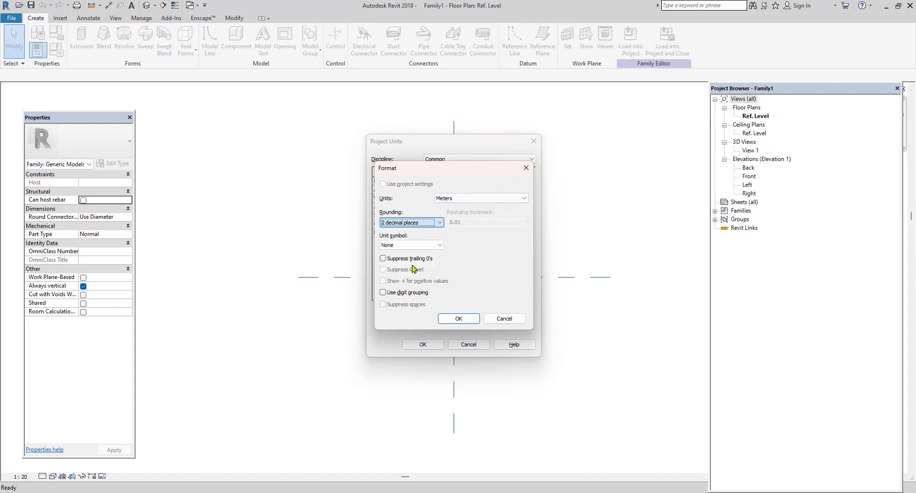
click(427, 245)
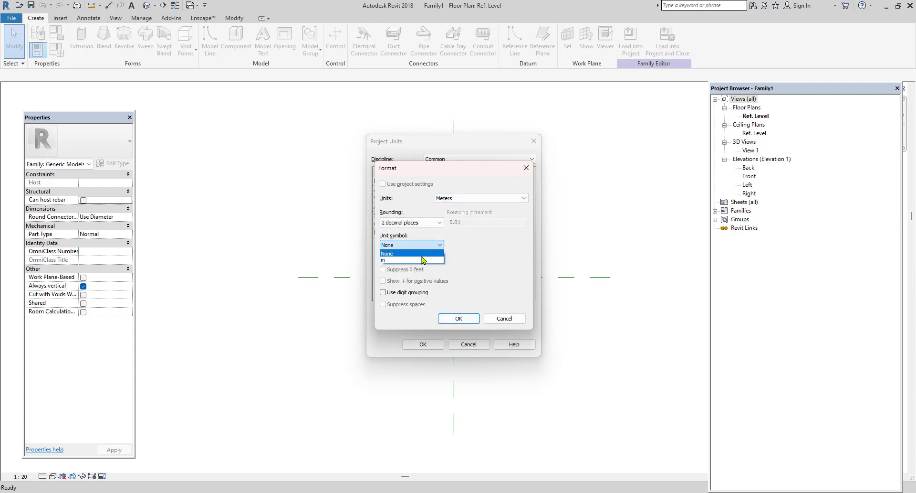
click(416, 259)
click(458, 319)
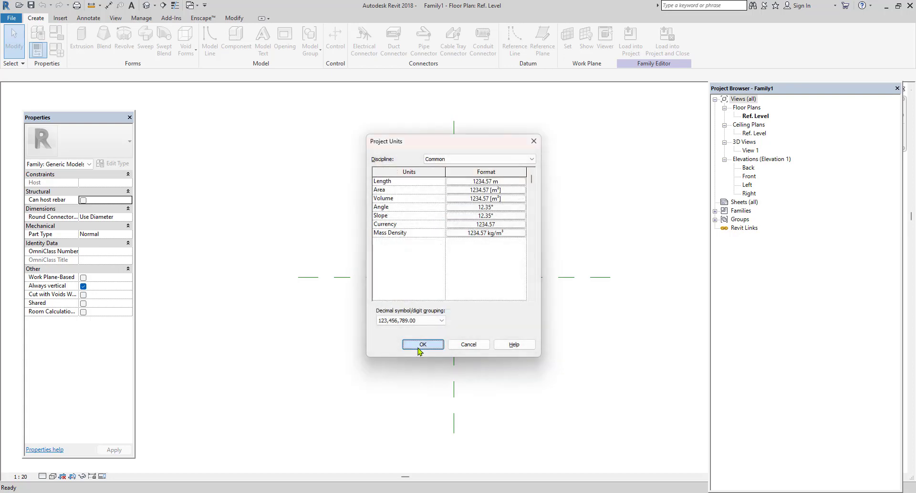
click(420, 344)
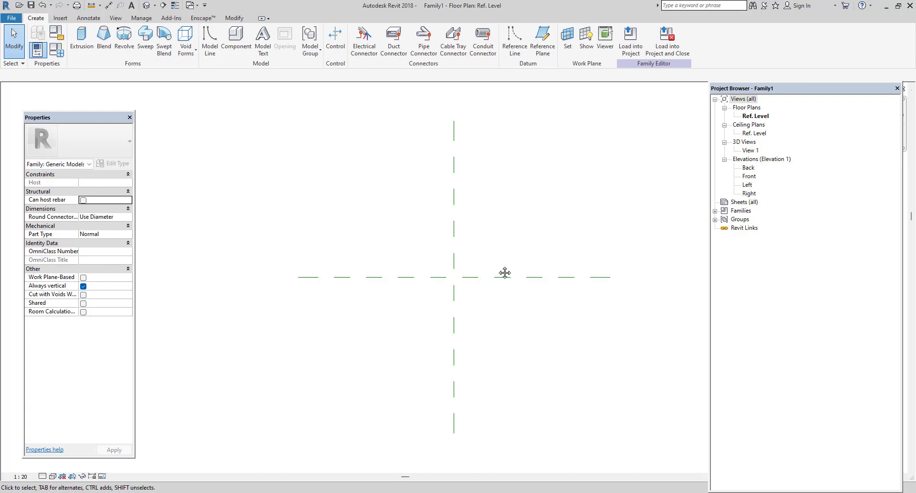
View the Back elevation with its reference level, and return to the Ref. Level floor plan.
scroll(477, 272, up, 2)
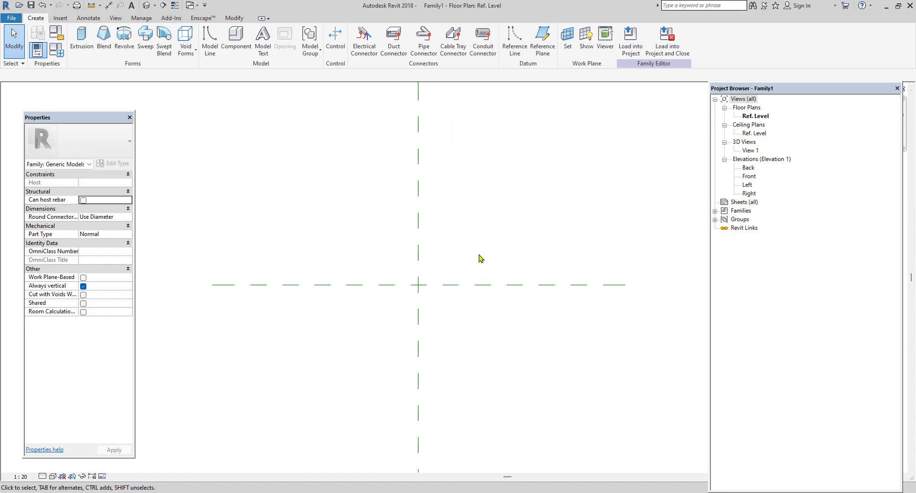
double_click(748, 168)
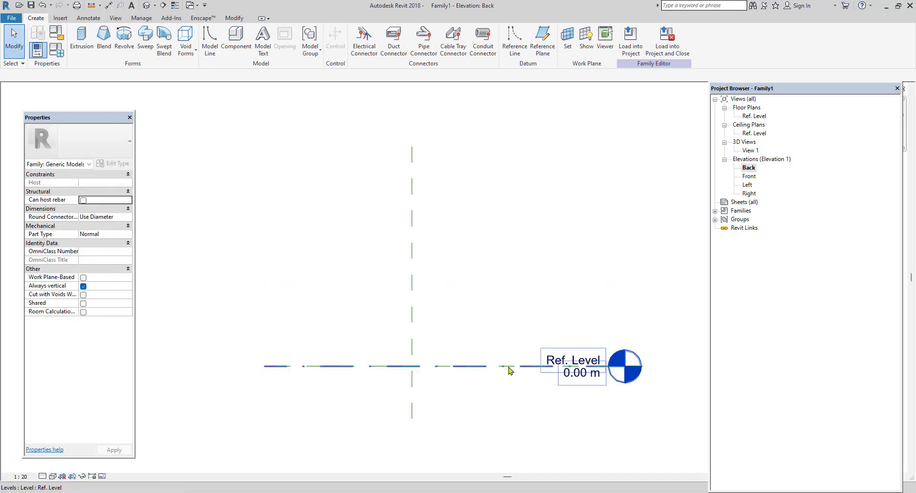
middle_drag(511, 372, 500, 359)
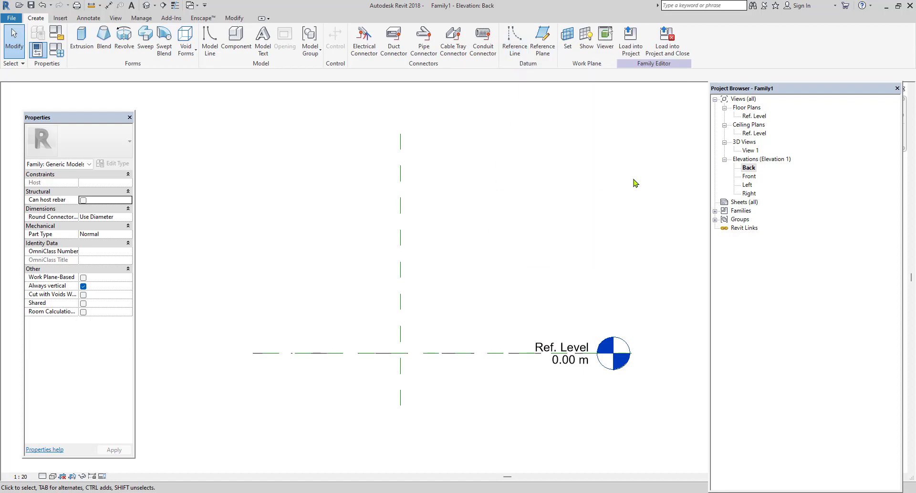
double_click(756, 116)
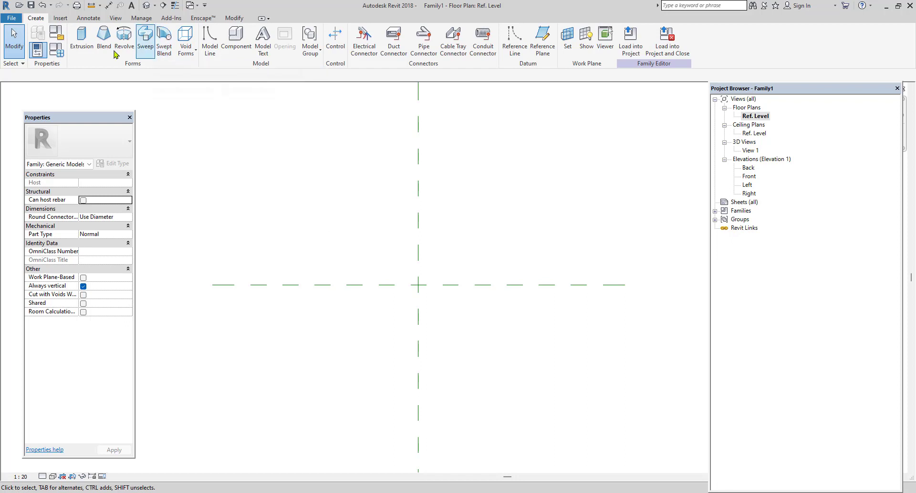
Start a solid extrusion ending at 3 m and sketch a rectangle about 0.64 by 0.52 m around the reference planes' intersection.
click(79, 47)
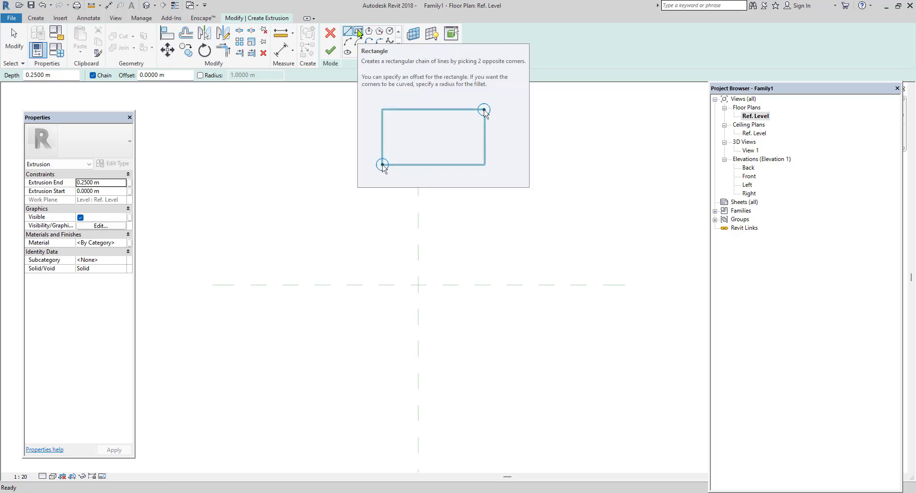
click(359, 33)
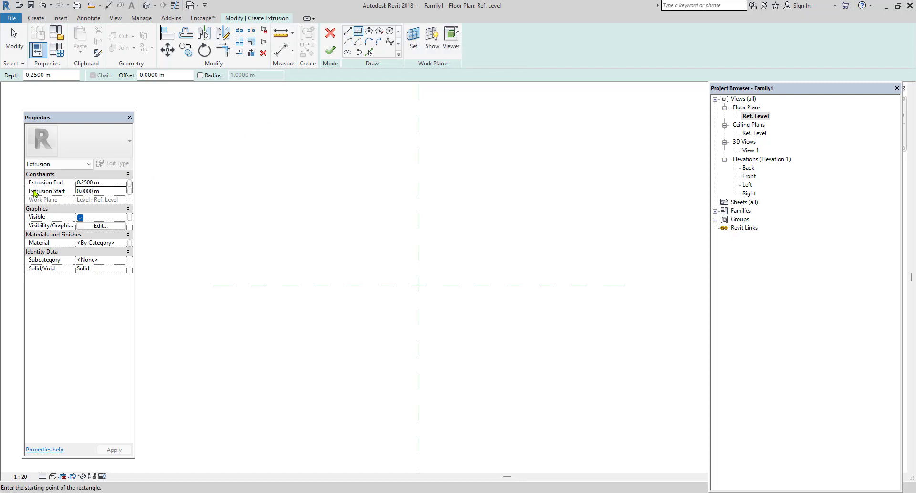
click(113, 182)
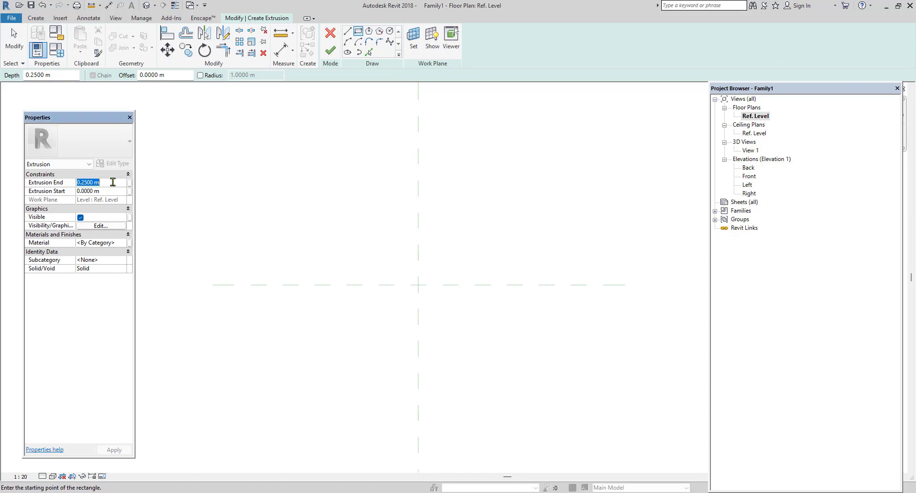
text(3)
scroll(395, 278, up, 1)
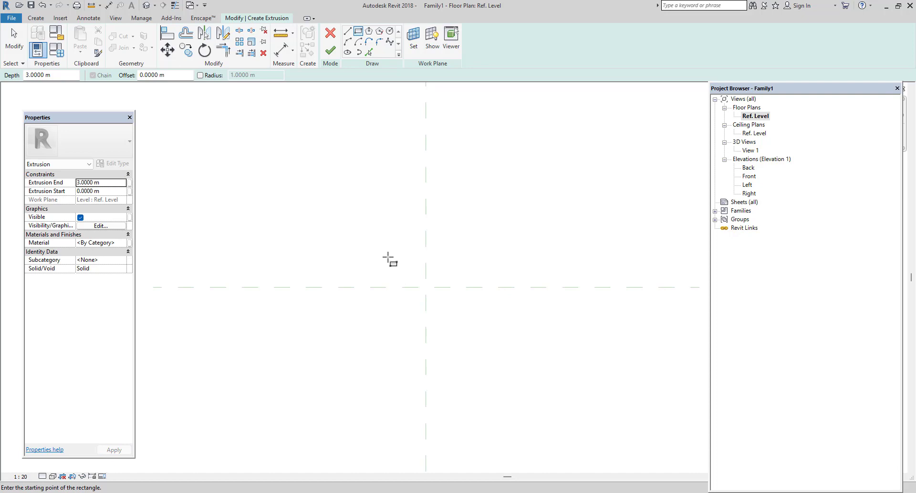
click(388, 257)
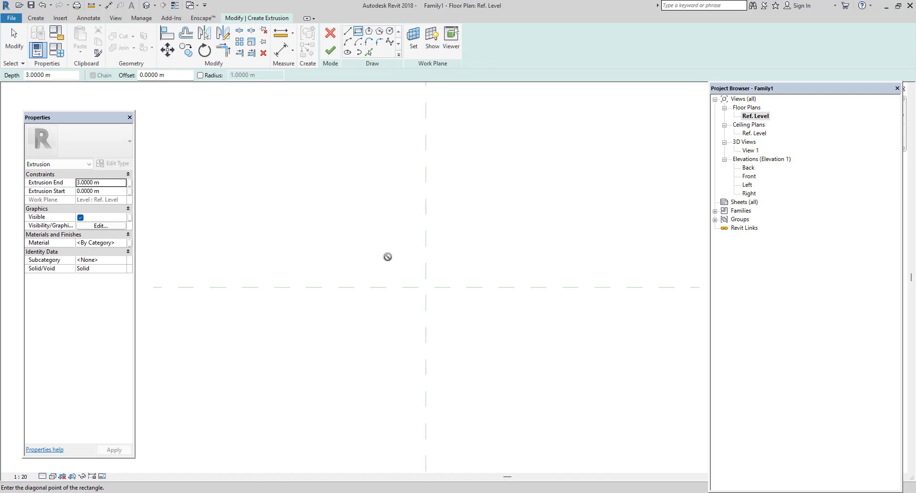
click(476, 328)
right_click(466, 162)
click(483, 171)
right_click(484, 170)
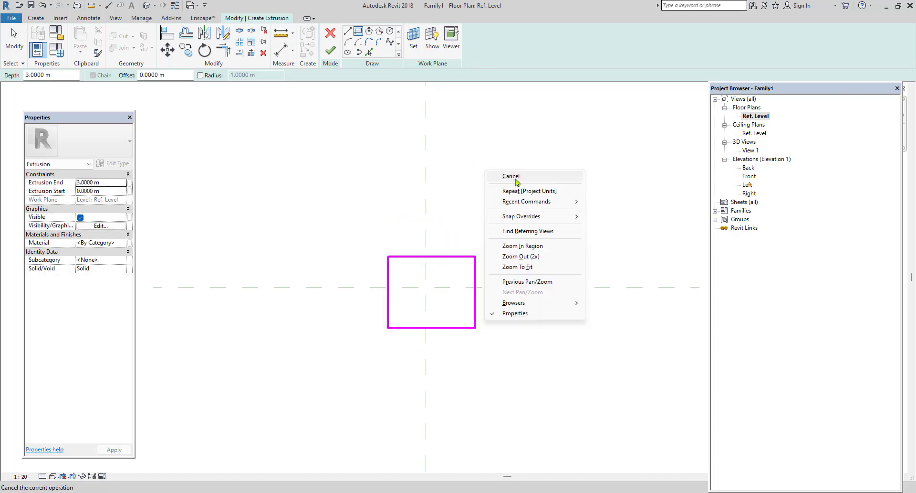
click(515, 179)
Resize the sketched rectangle to 0.23 m by 0.23 m and finish the extrusion.
click(460, 257)
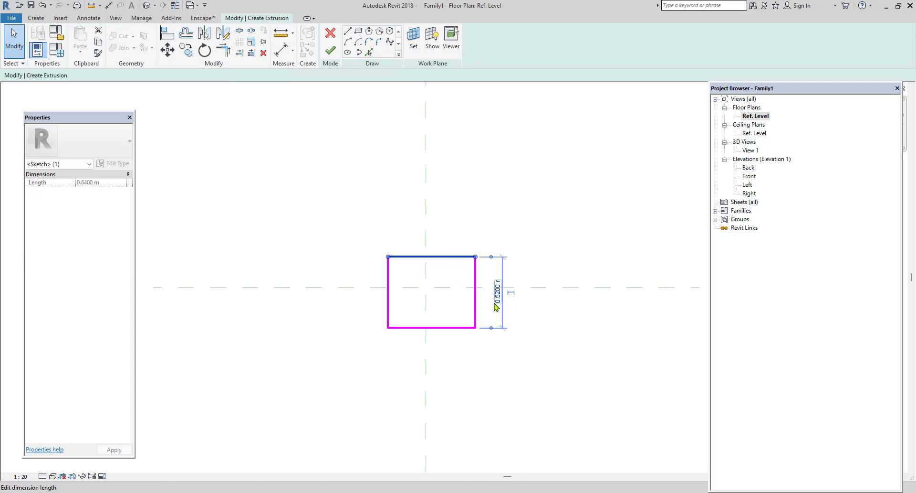
click(497, 293)
text(0.23)
click(527, 188)
click(526, 187)
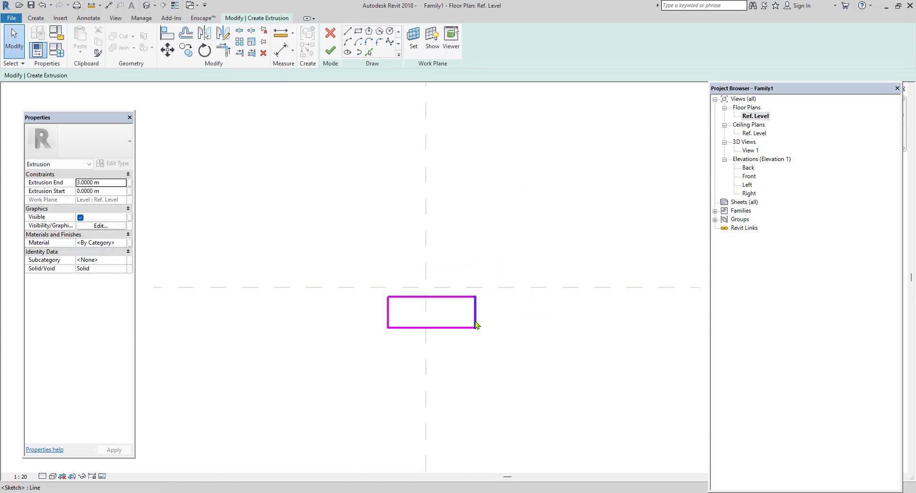
click(476, 317)
click(431, 351)
text(0.)
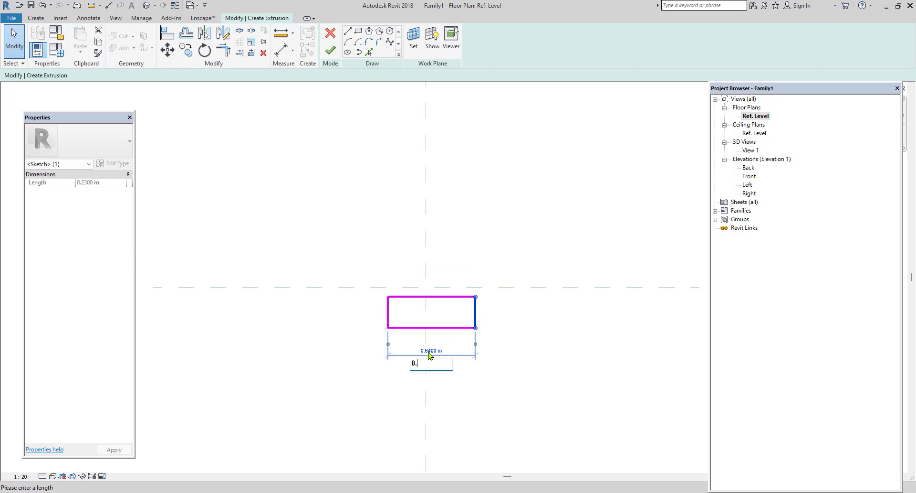
text(23)
key(Return)
click(507, 331)
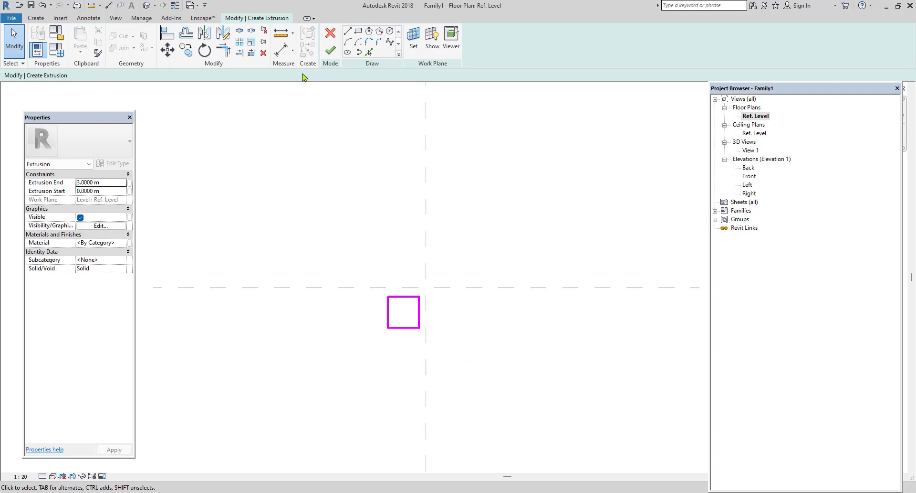
click(330, 51)
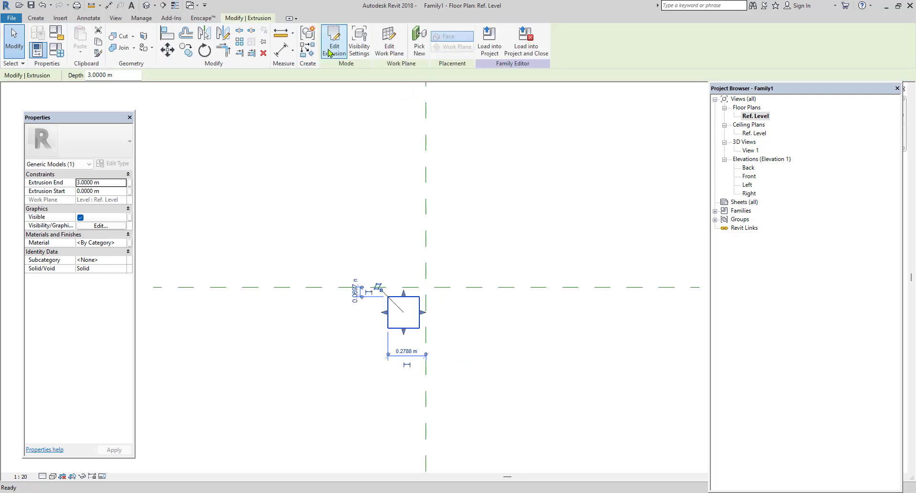
Show the extruded column in the default 3D view with the Realistic visual style.
click(146, 6)
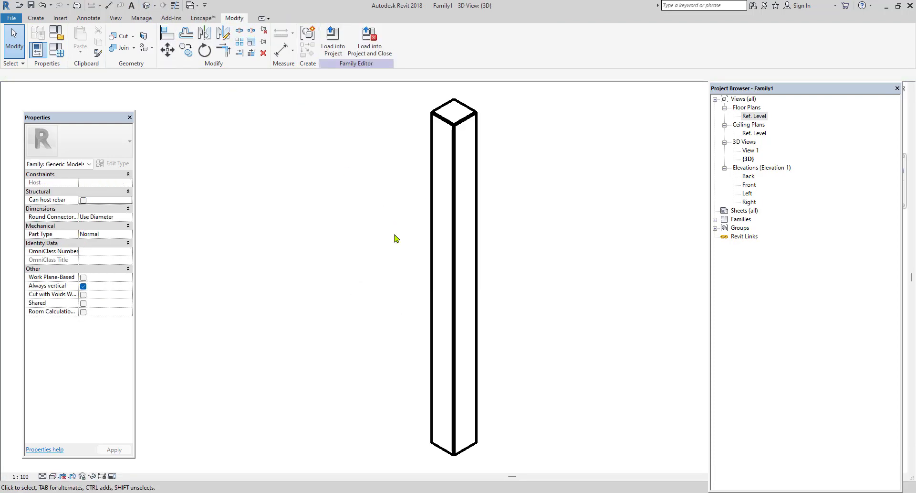
scroll(395, 234, down, 1)
middle_drag(528, 289, 467, 307)
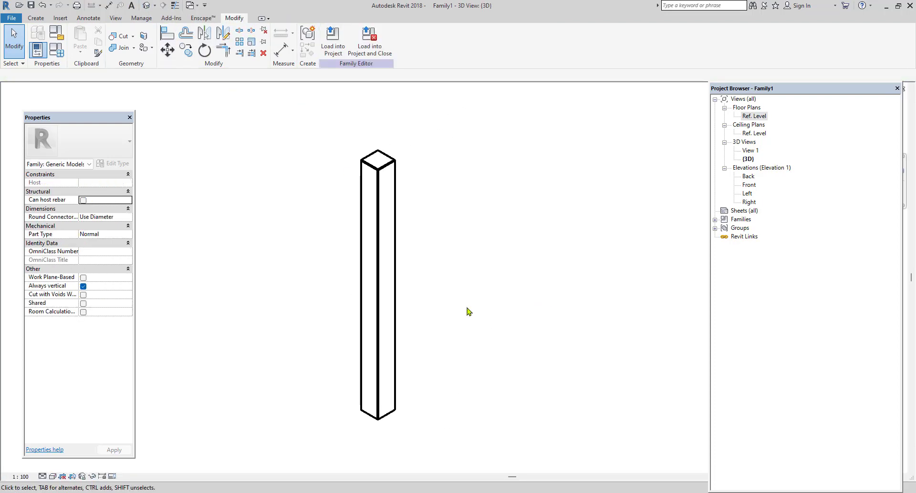
click(53, 476)
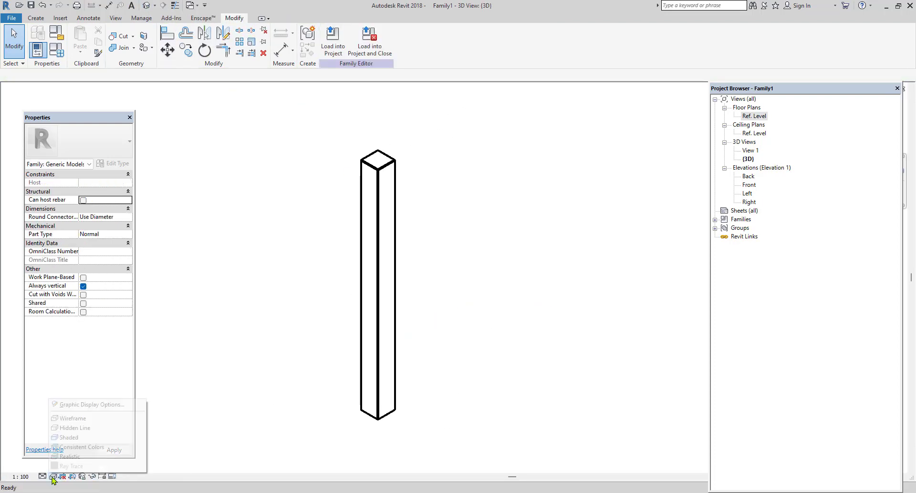
click(69, 456)
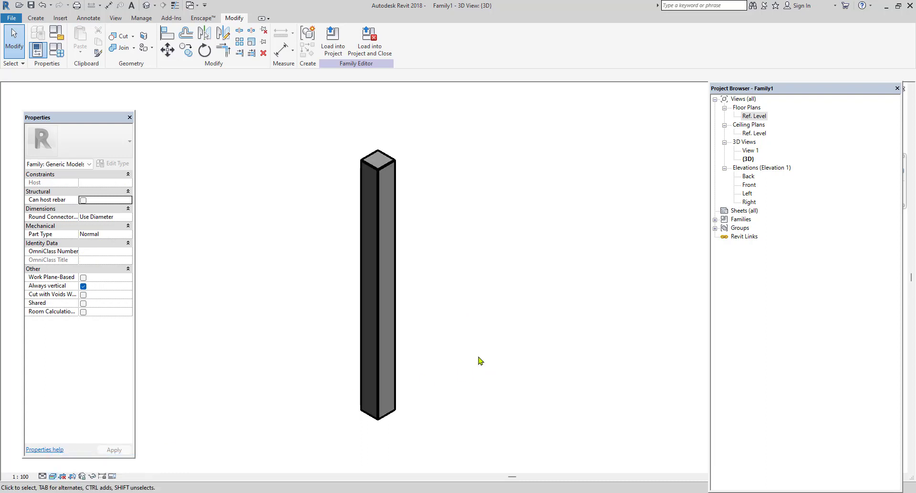
Open the column extrusion's material setting and create a new material named COLUMN =0.23X0.23.
click(394, 414)
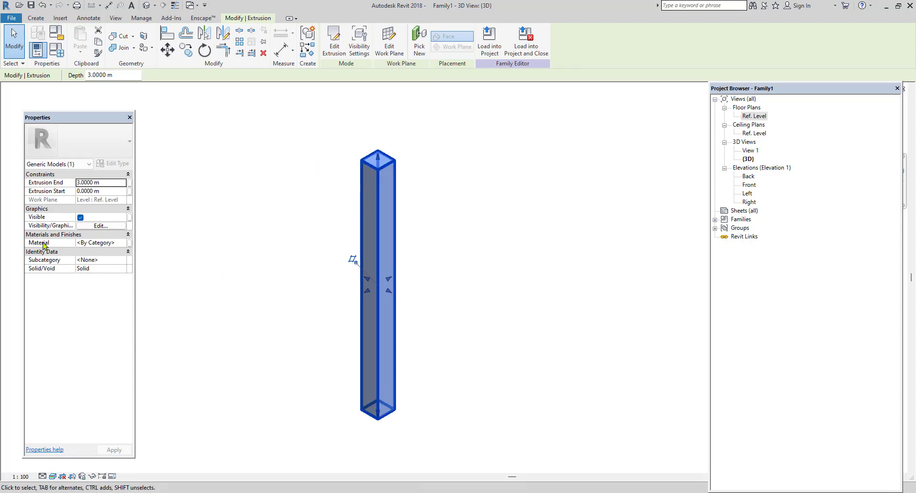
click(125, 243)
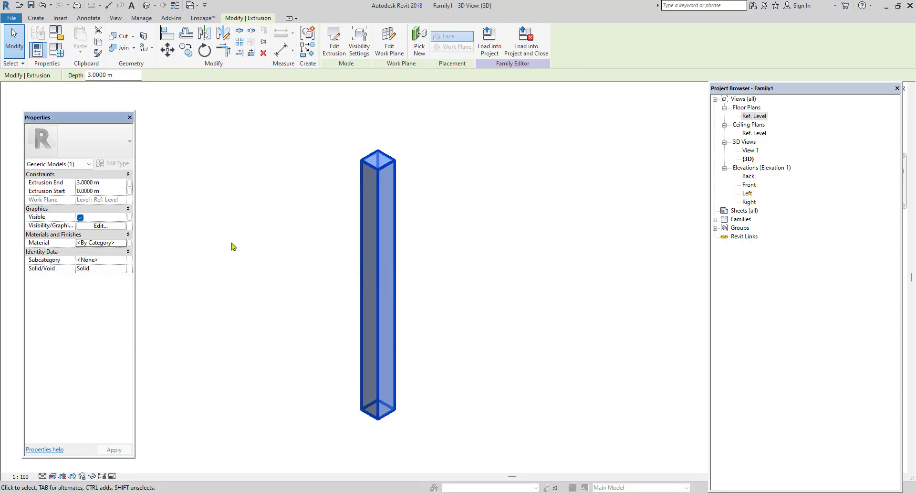
click(348, 425)
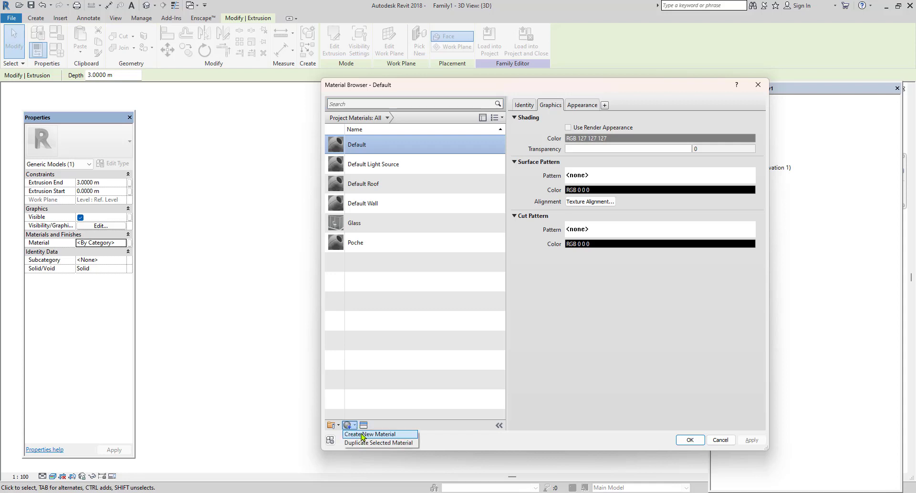
click(363, 434)
right_click(376, 184)
click(400, 209)
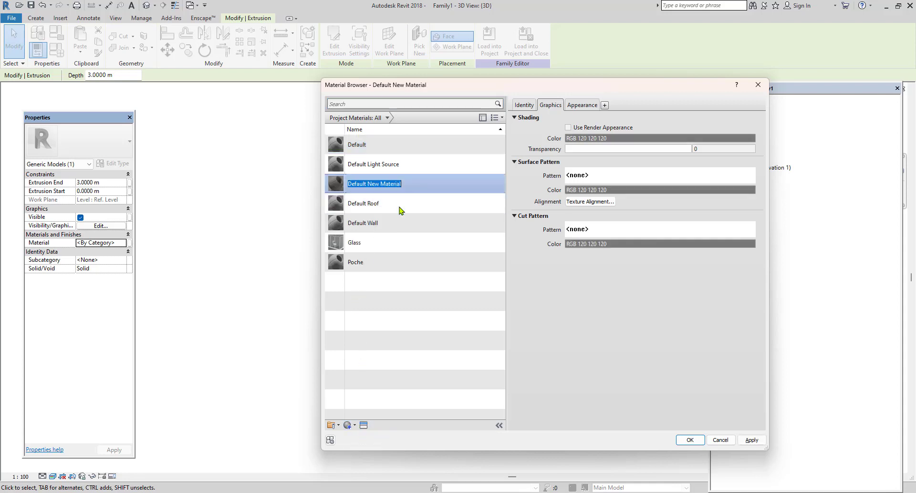
text(COLUMN =0.23X0.23)
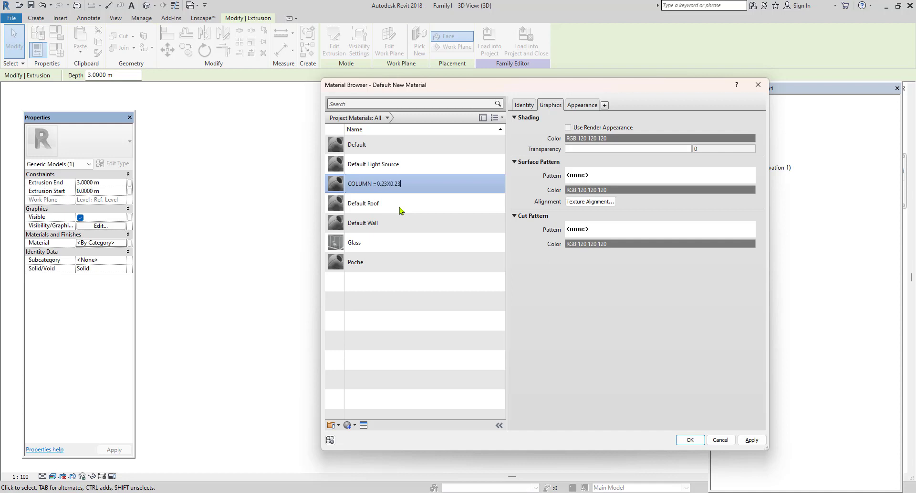
Give the COLUMN =0.23X0.23 material the Brown stucco appearance from the Appearance Library and confirm the material.
click(363, 425)
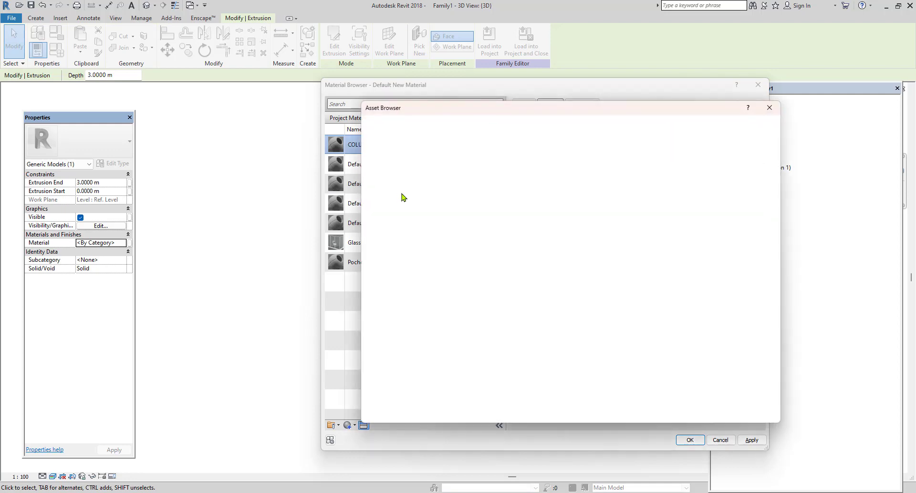
click(365, 173)
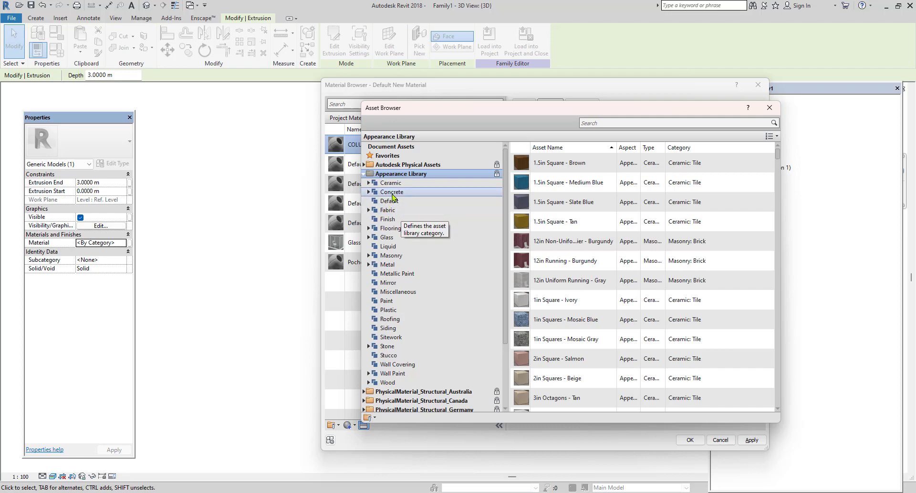
click(396, 193)
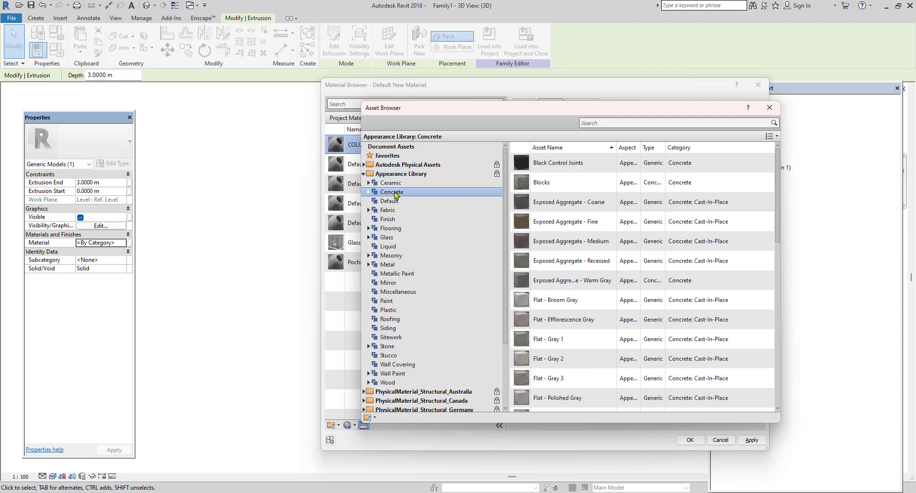
click(369, 373)
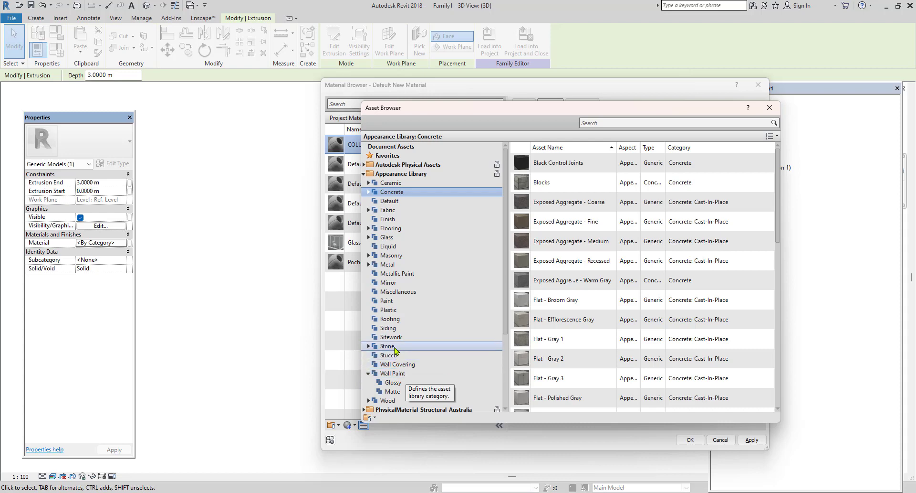
click(399, 356)
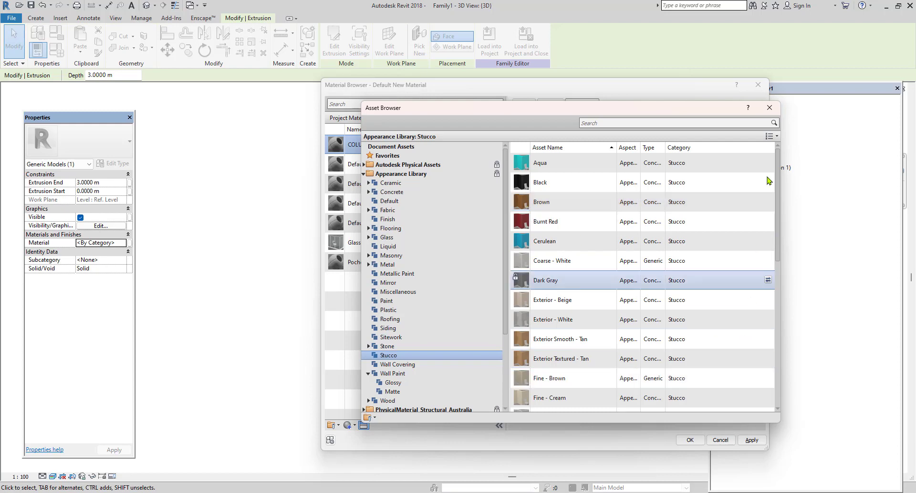
click(769, 108)
click(750, 439)
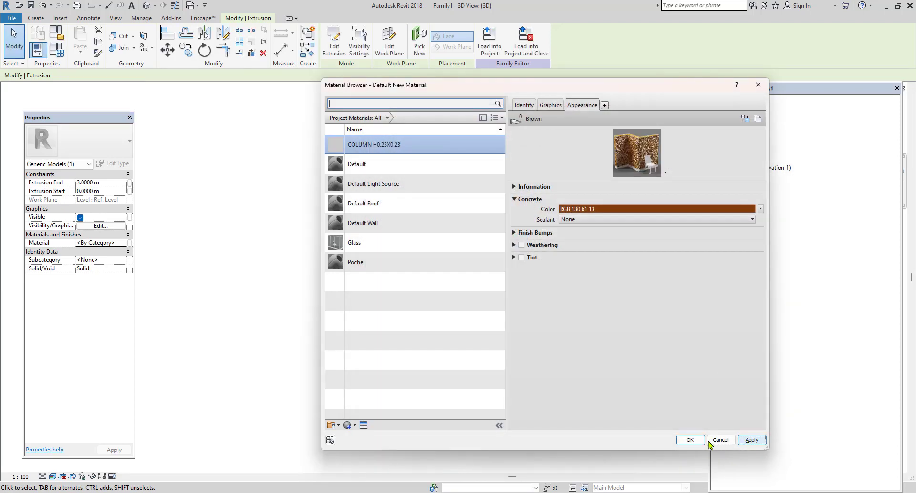
click(690, 439)
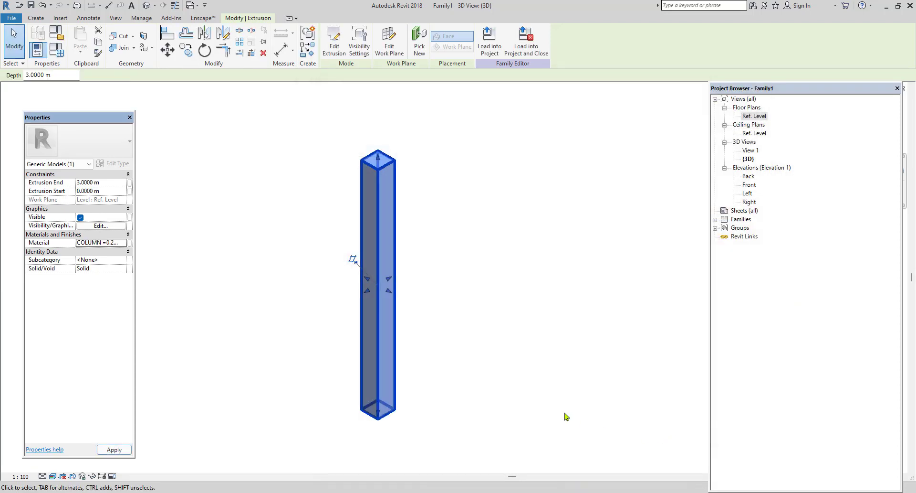
click(500, 360)
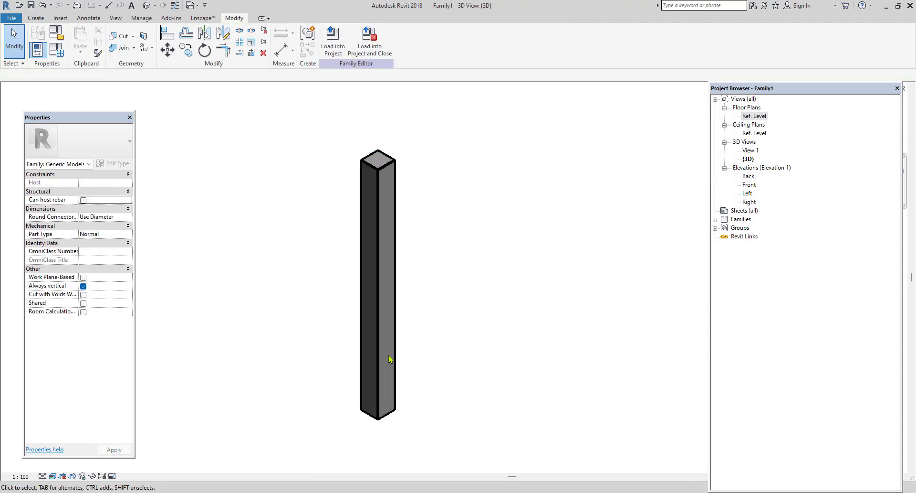
Assign the COLUMN =0.23X0.23 material to the column extrusion.
scroll(388, 356, up, 3)
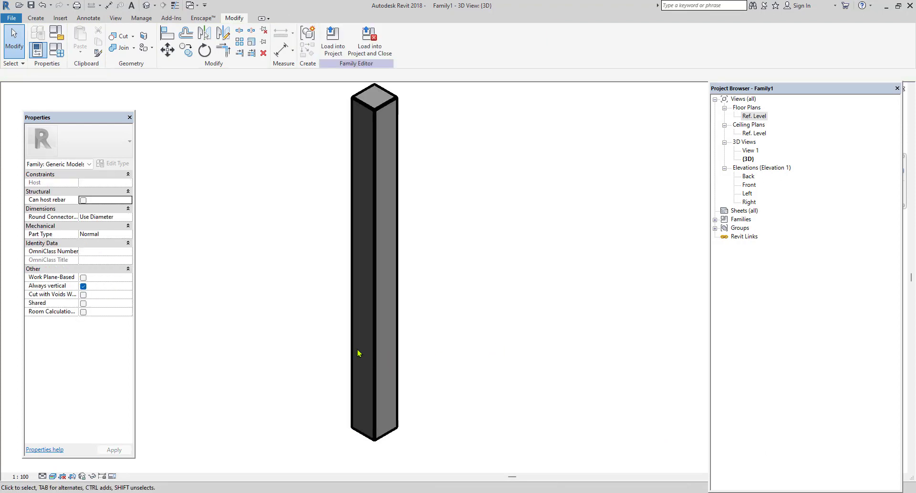
click(375, 358)
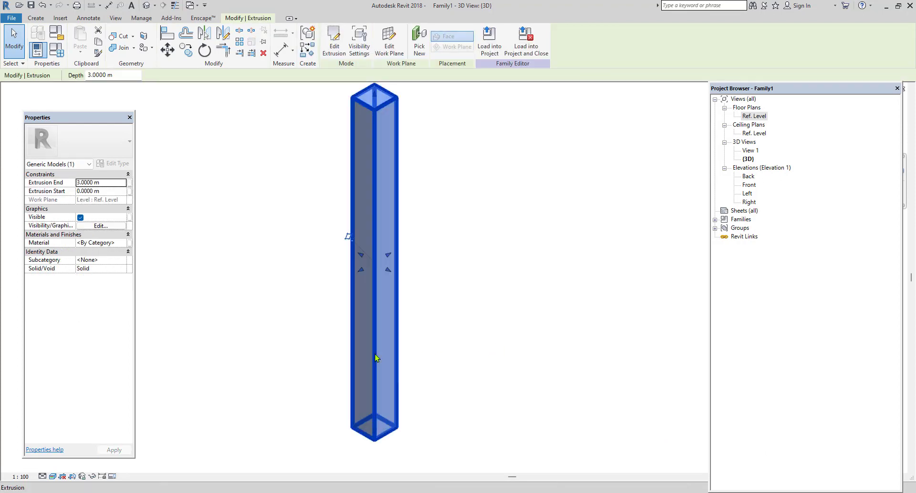
click(123, 242)
click(128, 242)
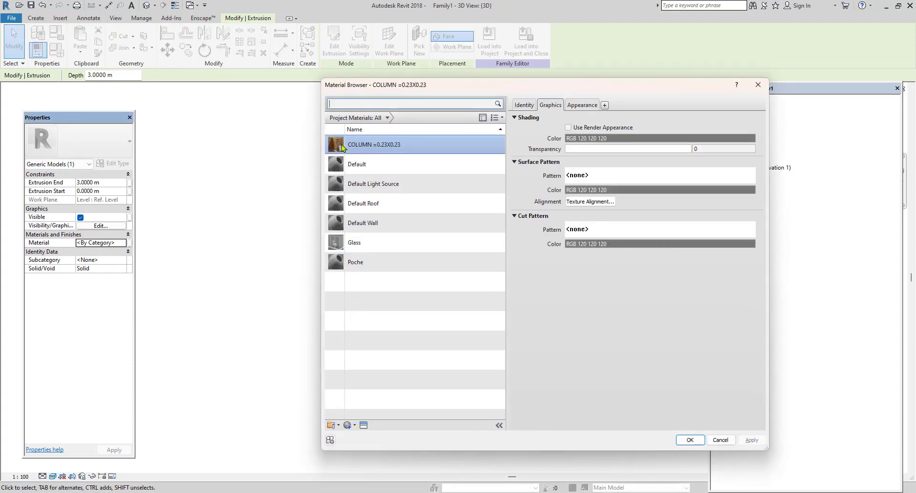
click(690, 440)
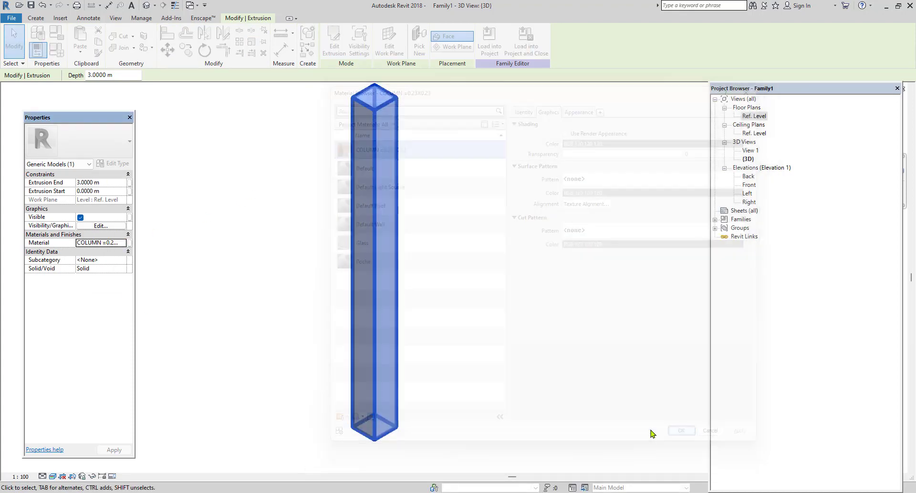
click(546, 398)
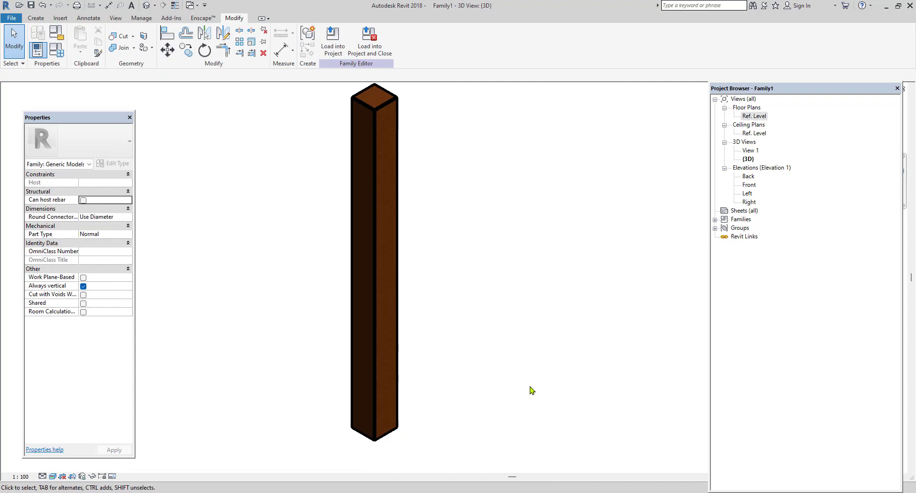
Try widening the column by pulling one of its side shape handles, and undo the change.
scroll(532, 390, down, 2)
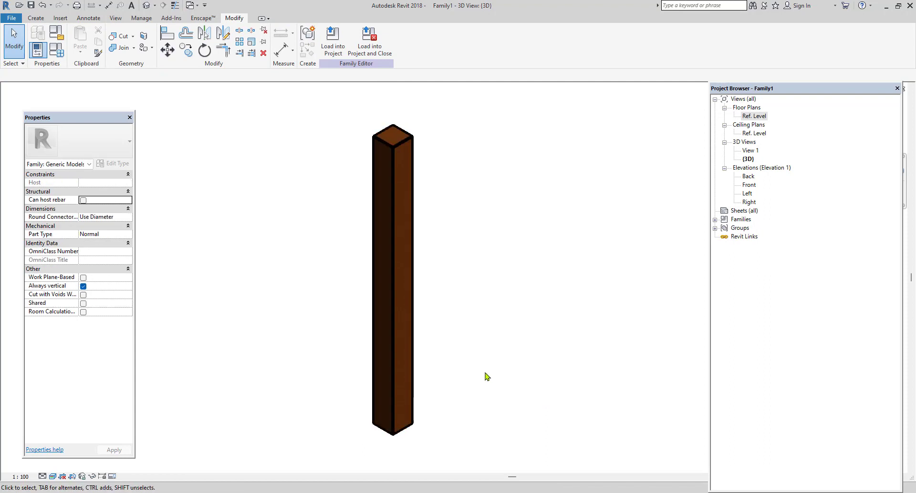
click(411, 384)
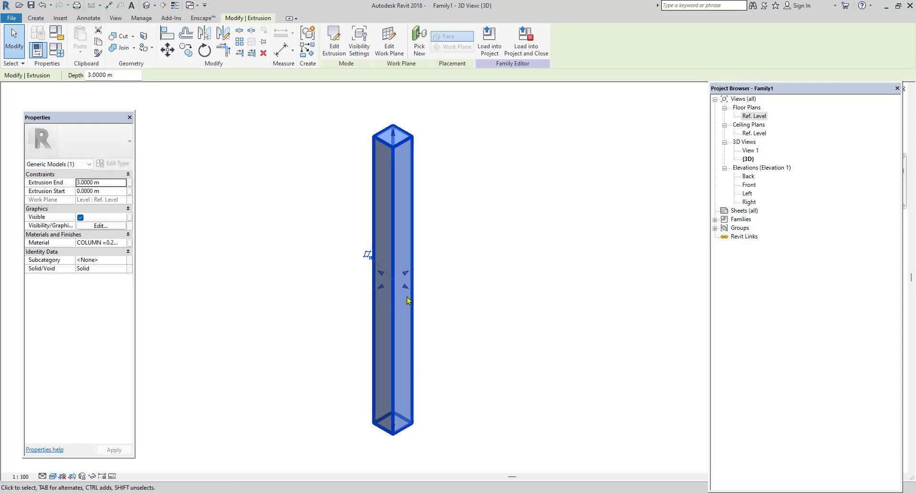
drag(407, 299, 370, 317)
click(546, 319)
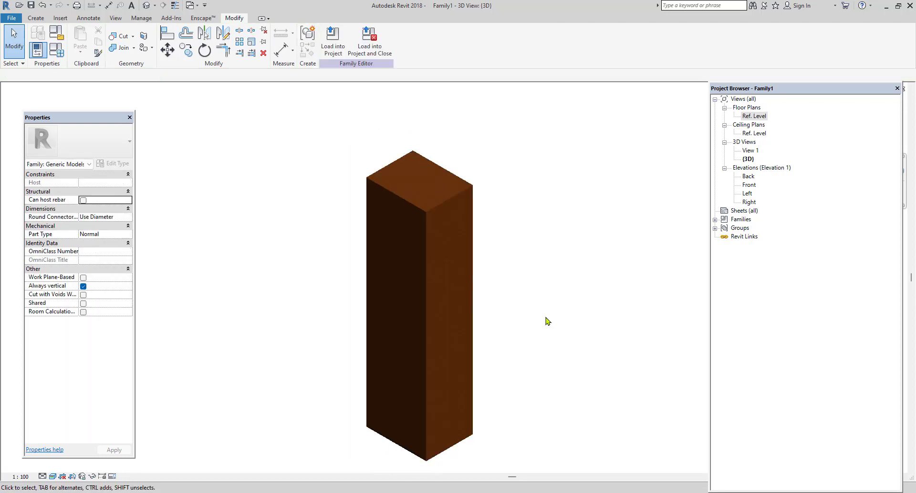
scroll(548, 321, down, 1)
key(ctrl+z)
key(ctrl+z)
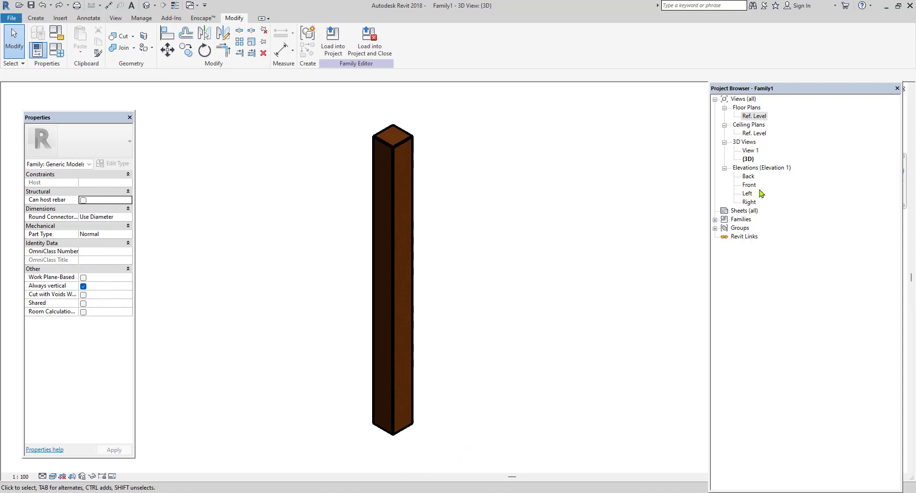
On the Ref. Level floor plan, start an extrusion and outline it by picking the column's four edges with a 0.15 m outward offset.
double_click(754, 116)
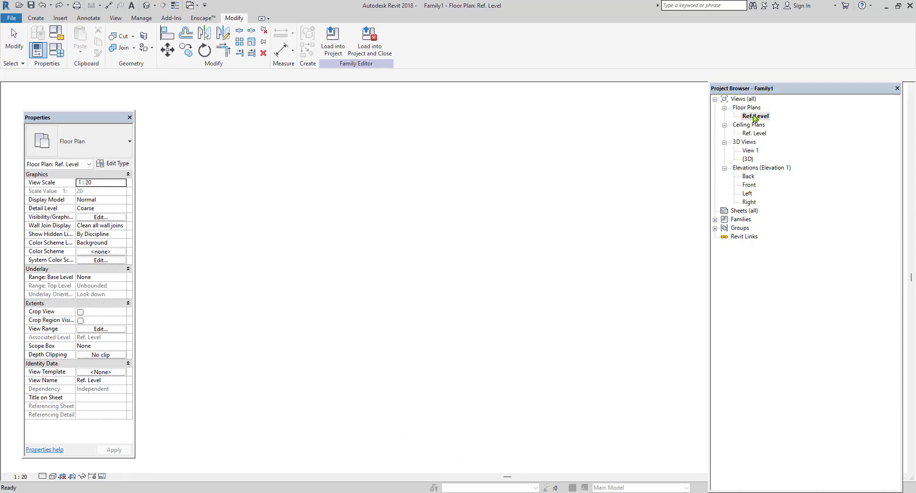
scroll(402, 325, up, 1)
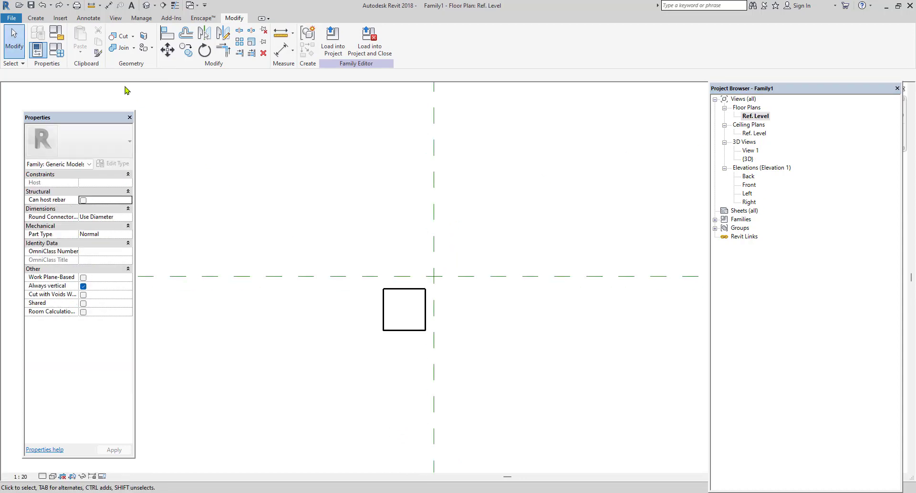
click(36, 18)
click(82, 43)
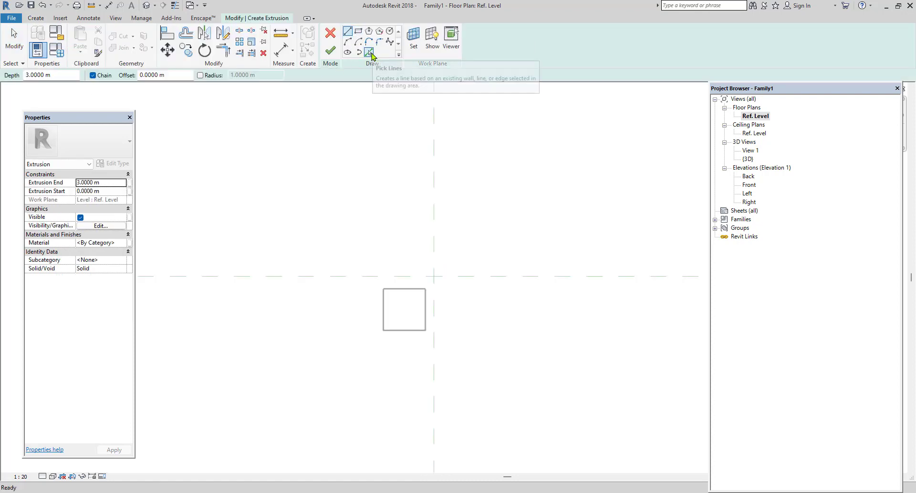
click(371, 53)
drag(157, 75, 110, 80)
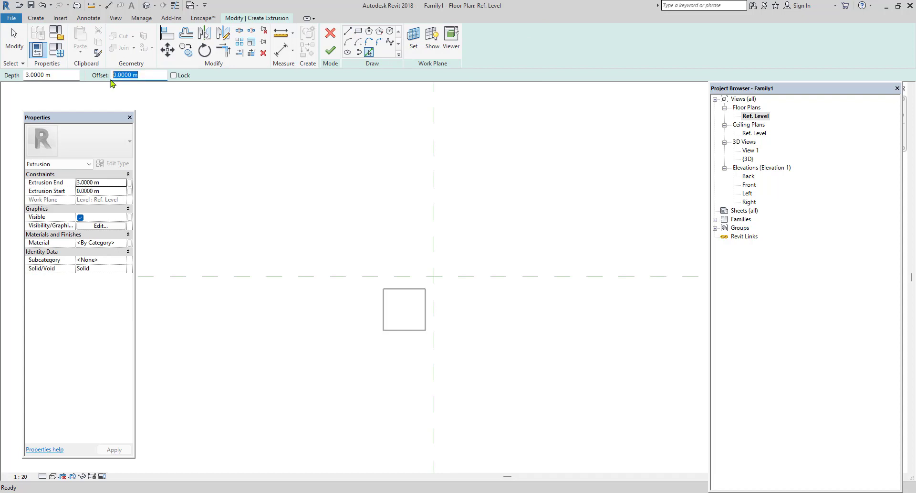
text(0.15)
click(408, 289)
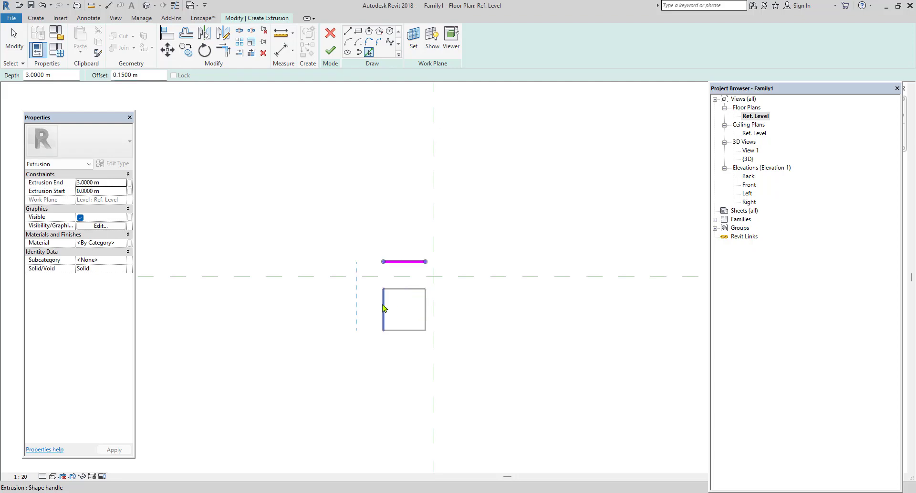
click(384, 308)
click(415, 329)
click(426, 318)
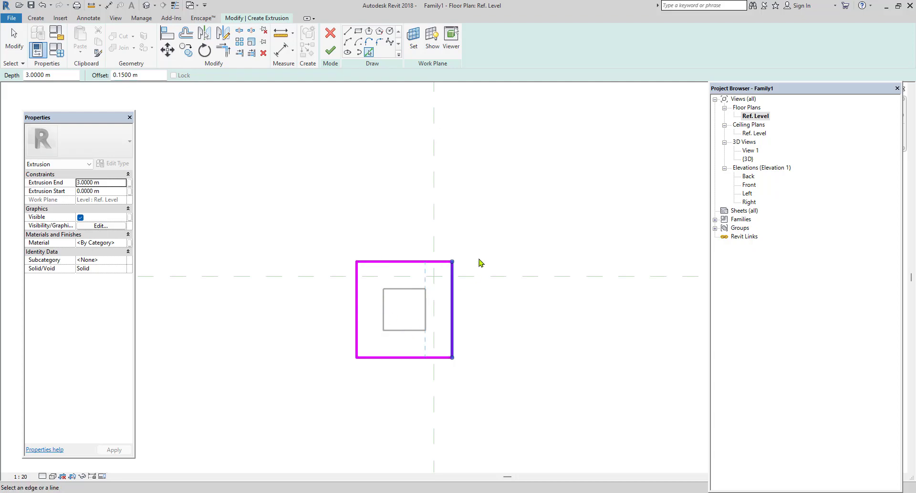
Finish the offset extrusion sketch around the column and show it in the default 3D view.
right_click(486, 239)
click(508, 244)
right_click(506, 239)
click(541, 247)
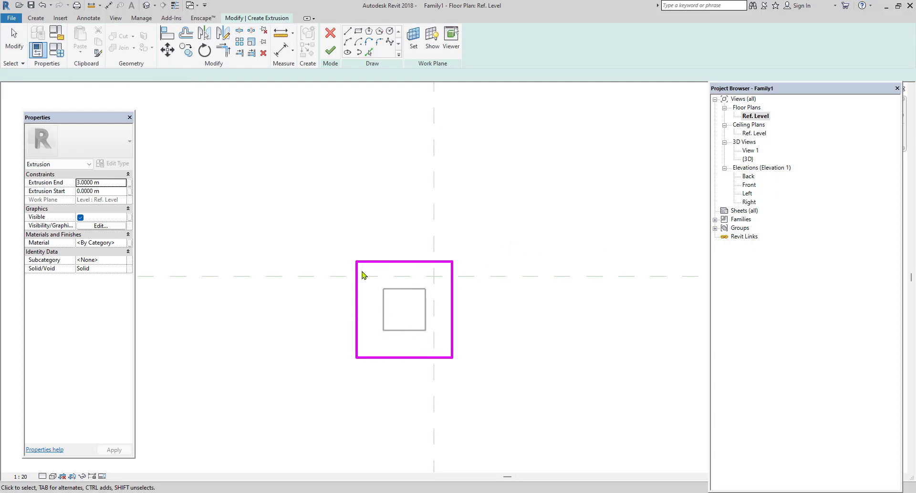
click(330, 50)
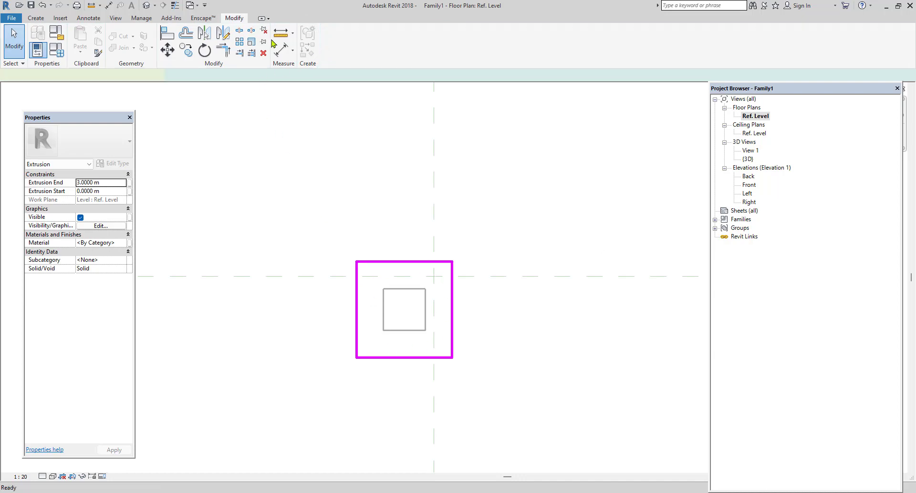
click(147, 6)
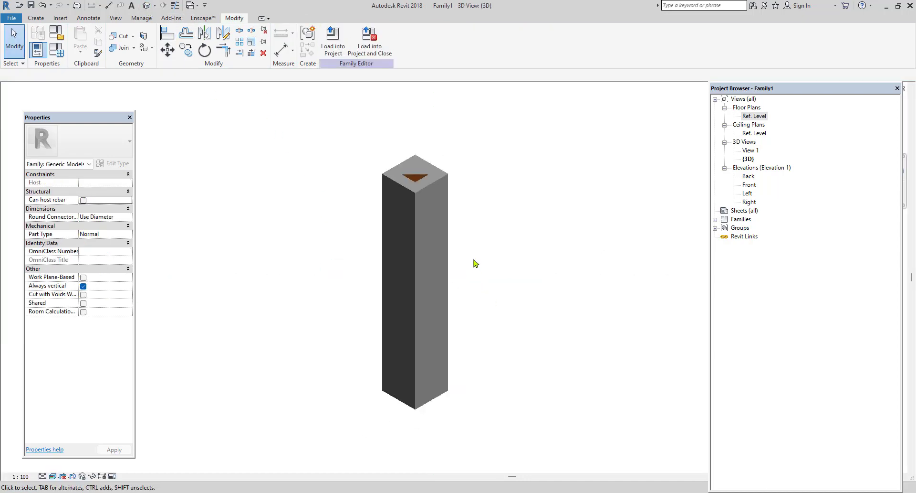
Lower the outer extrusion's top and set its extrusion end to 0.45 m.
click(430, 148)
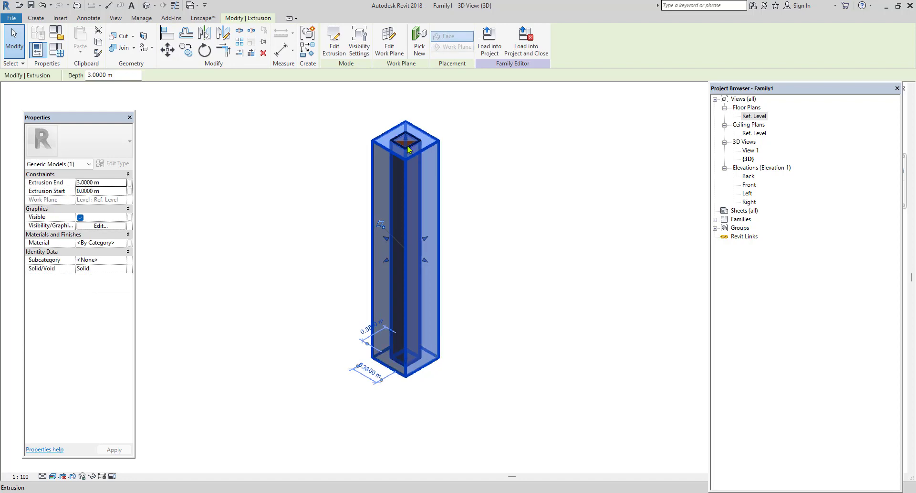
drag(406, 141, 406, 329)
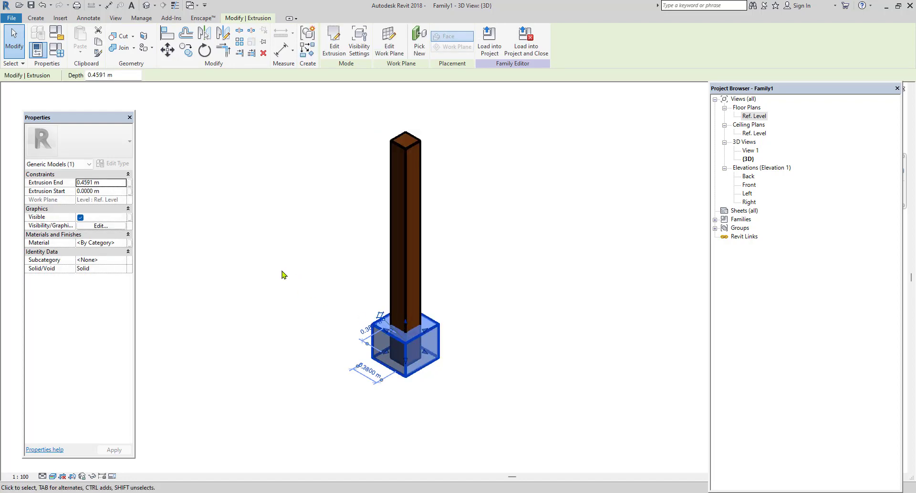
click(114, 184)
text(0.45)
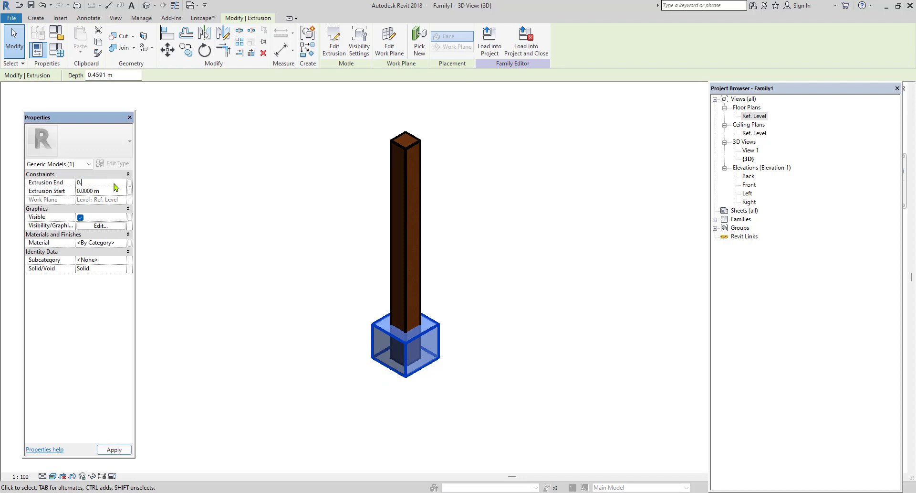
click(354, 350)
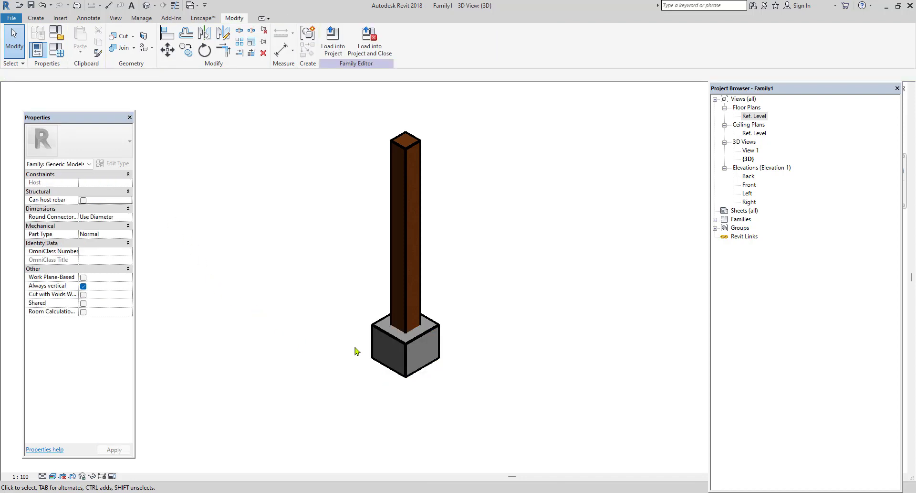
Flatten the block around the column's foot by pulling its top face down, and open the Back elevation.
scroll(405, 352, up, 3)
click(429, 336)
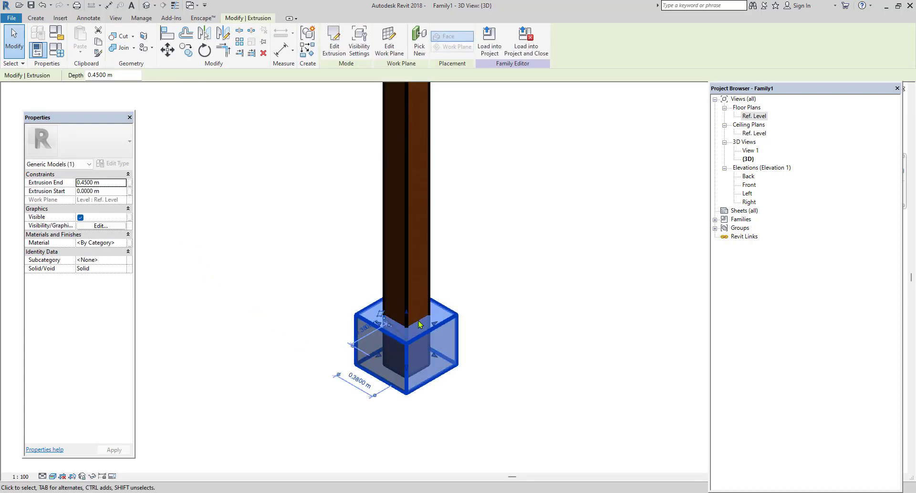
drag(407, 332, 407, 356)
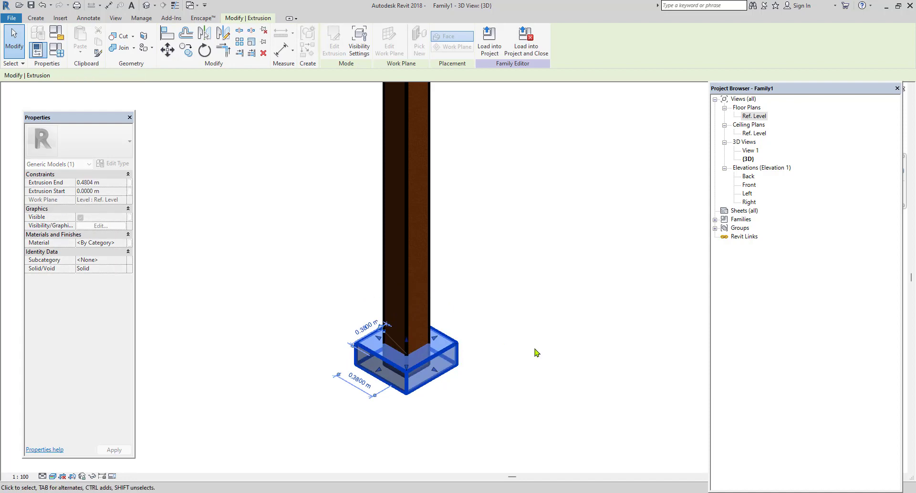
click(363, 399)
scroll(352, 411, down, 3)
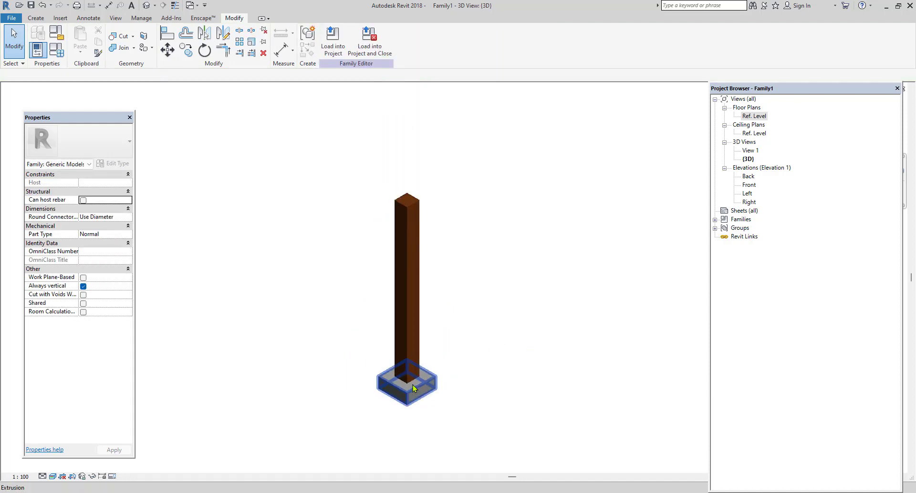
scroll(499, 400, up, 2)
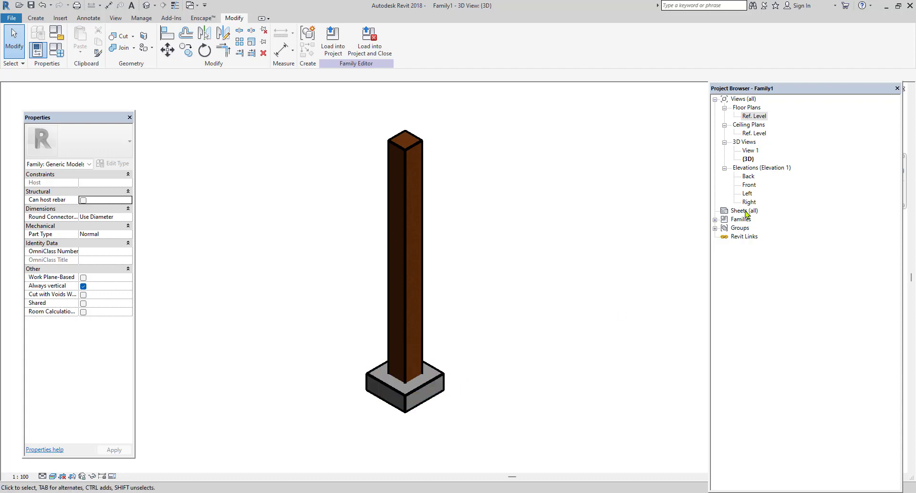
double_click(749, 176)
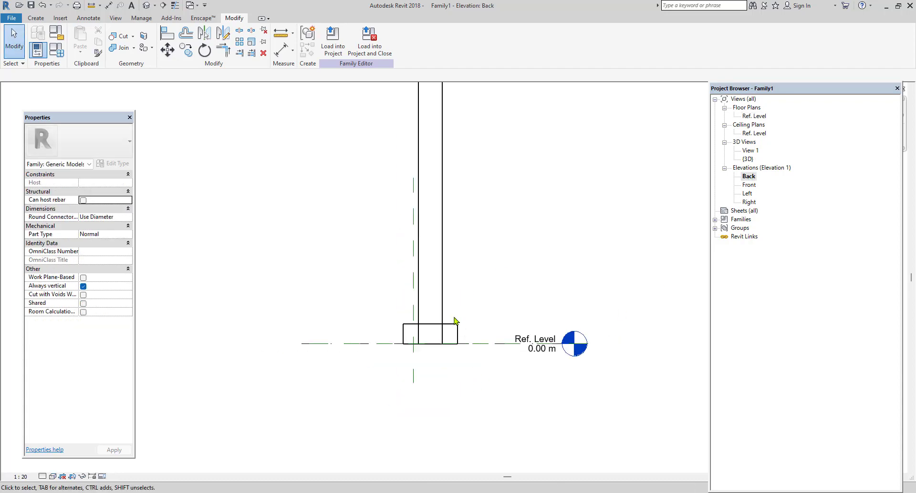
Lower the top of the base block around the column's foot so it is about 0.10 m high.
middle_drag(453, 359, 438, 438)
click(418, 412)
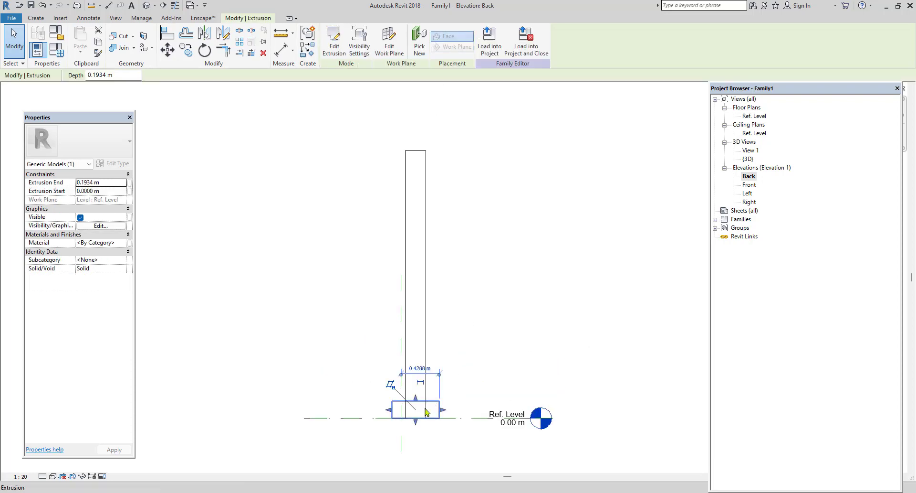
drag(415, 398, 416, 407)
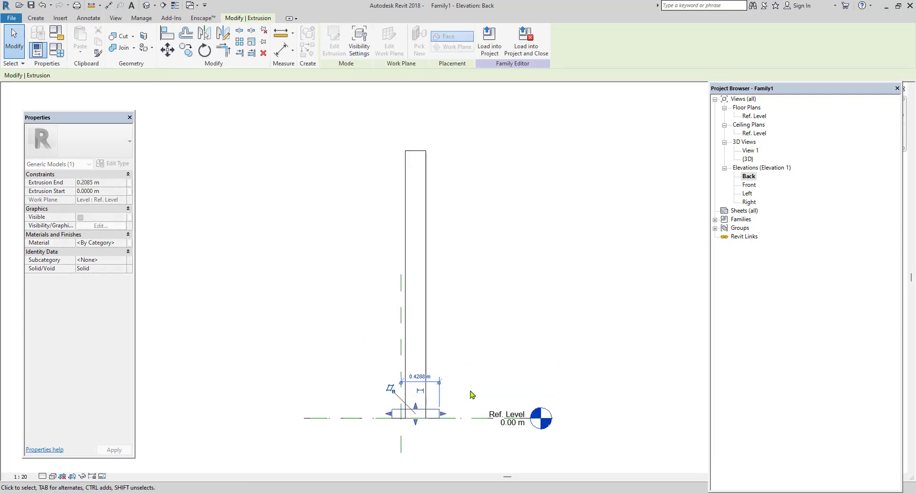
click(471, 395)
scroll(433, 412, up, 1)
Copy the base block and reshape the copy into an equally wide second block above it, spanning about 0.19 to 0.33 m in height.
click(435, 415)
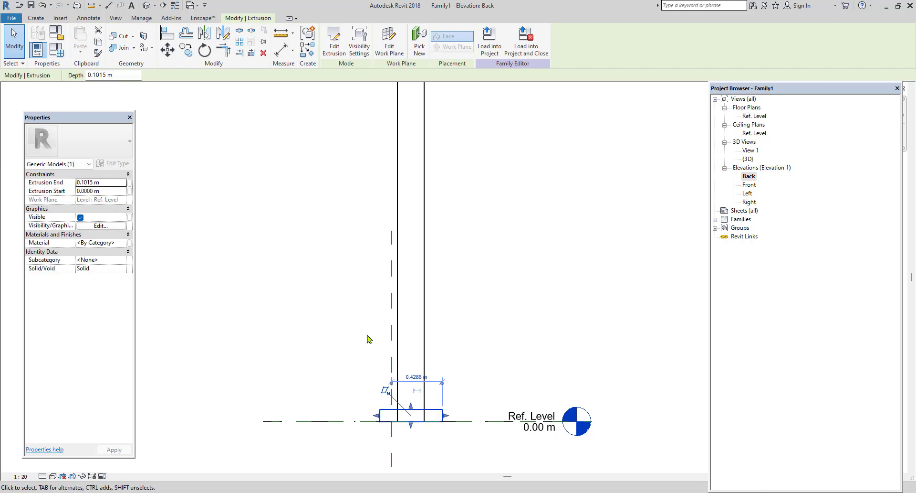
click(186, 50)
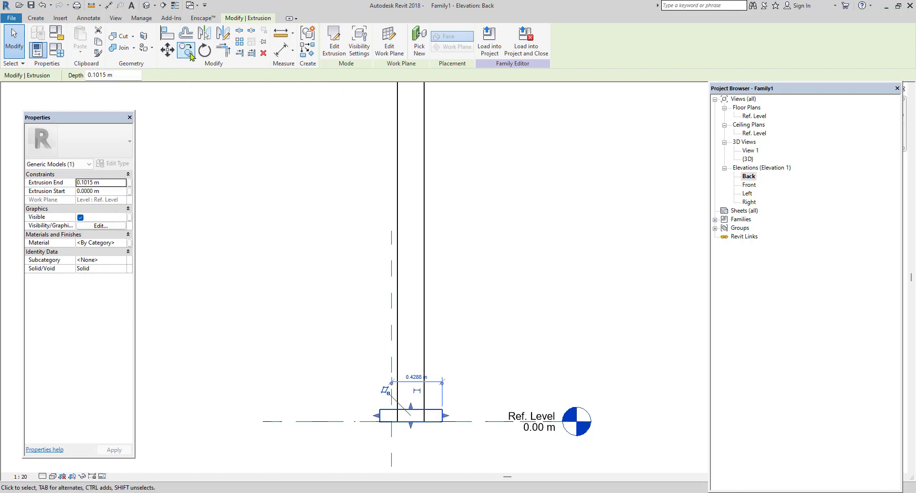
click(431, 414)
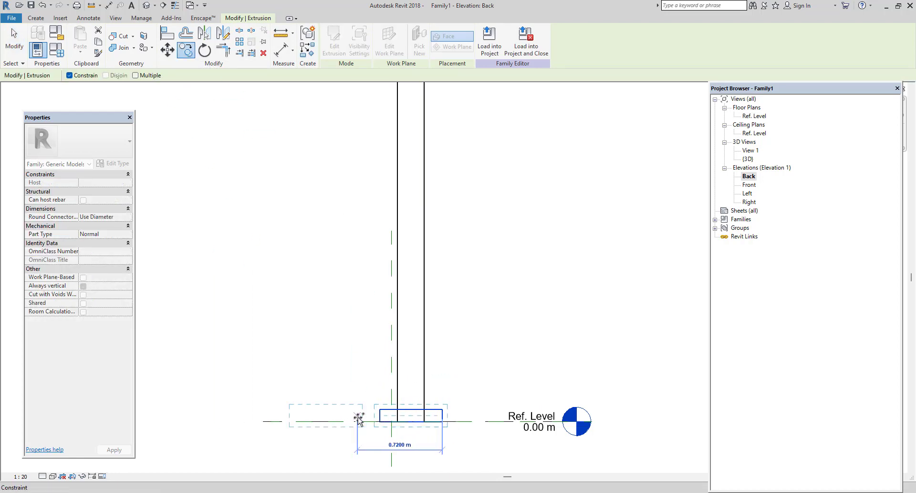
click(343, 416)
drag(326, 406, 327, 379)
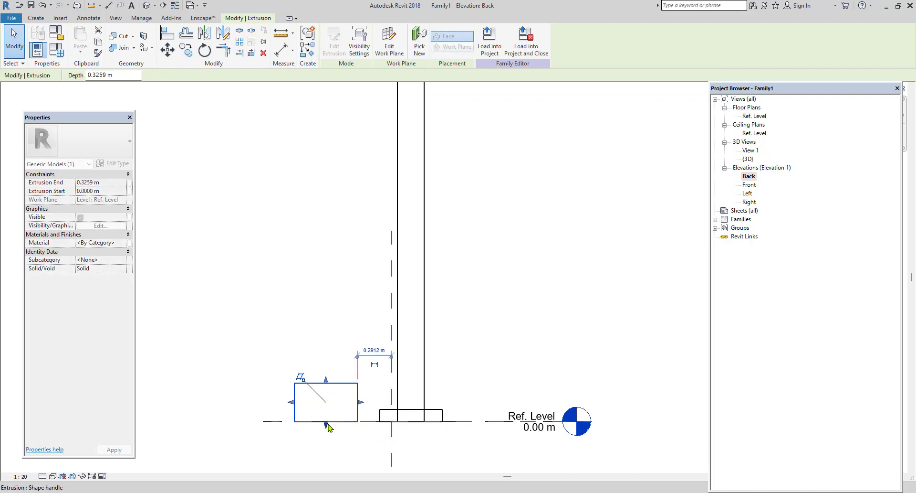
drag(326, 425, 444, 393)
drag(291, 391, 377, 391)
click(501, 395)
Copy the second block, reshape the copy into a third block spanning about 0.41 to 0.56 m, and show the column in the default 3D view.
click(442, 396)
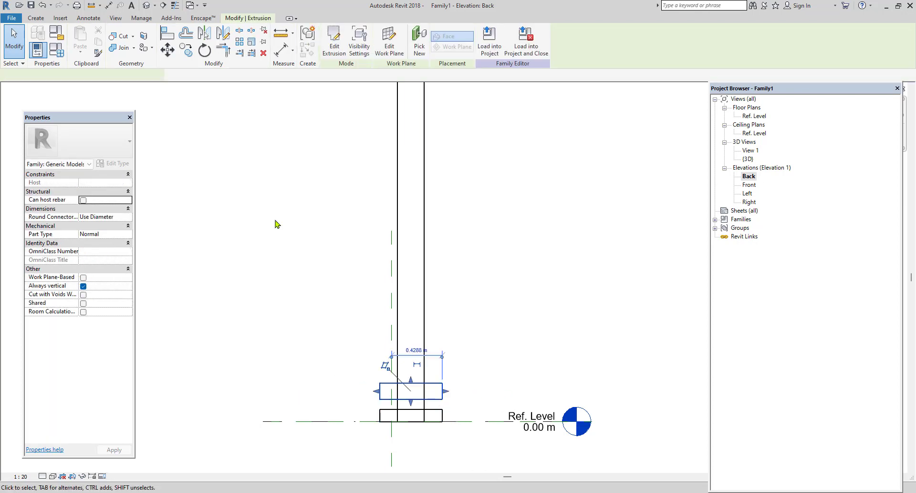
click(186, 52)
click(425, 385)
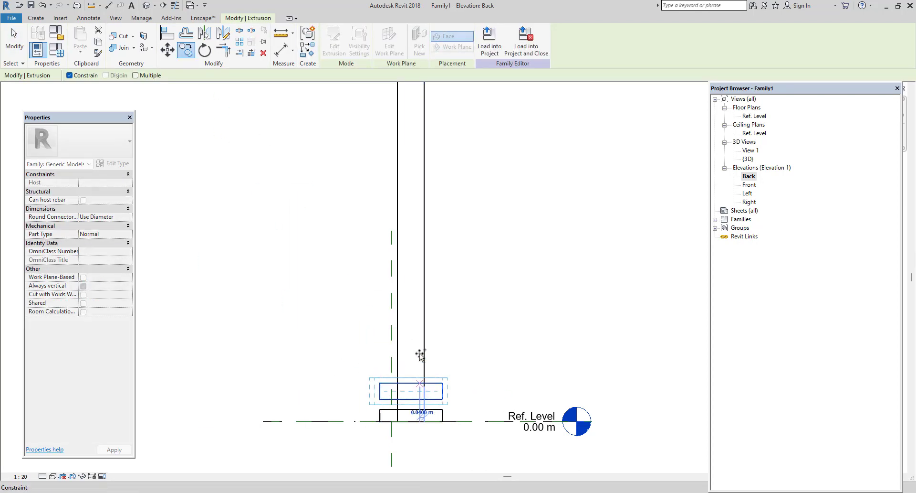
click(340, 380)
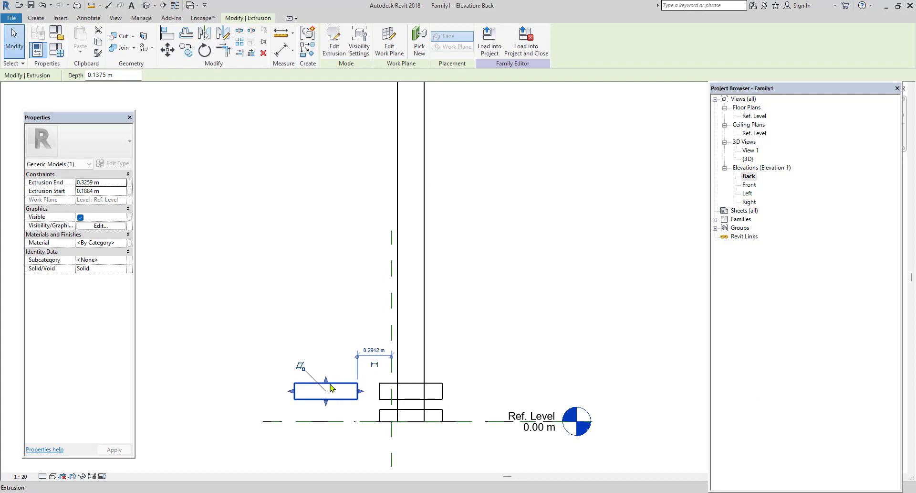
drag(327, 381, 367, 377)
drag(329, 405, 445, 365)
drag(290, 364, 377, 363)
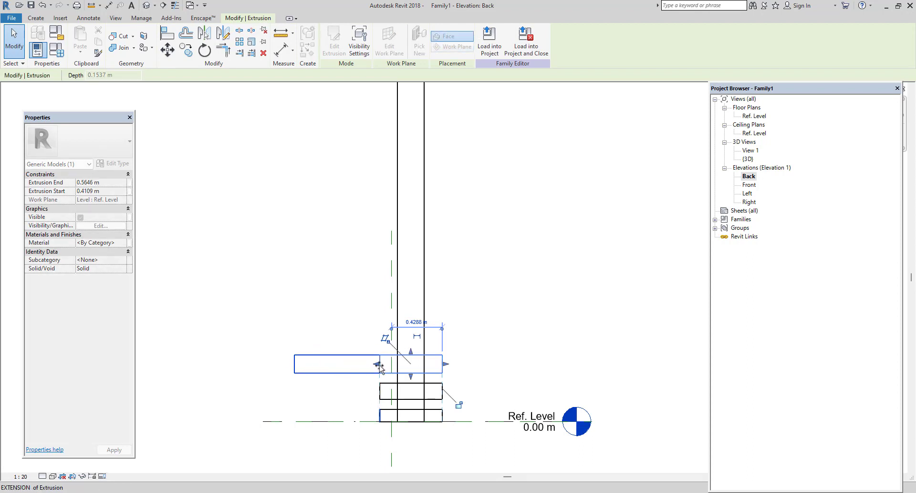
click(513, 362)
scroll(483, 333, down, 2)
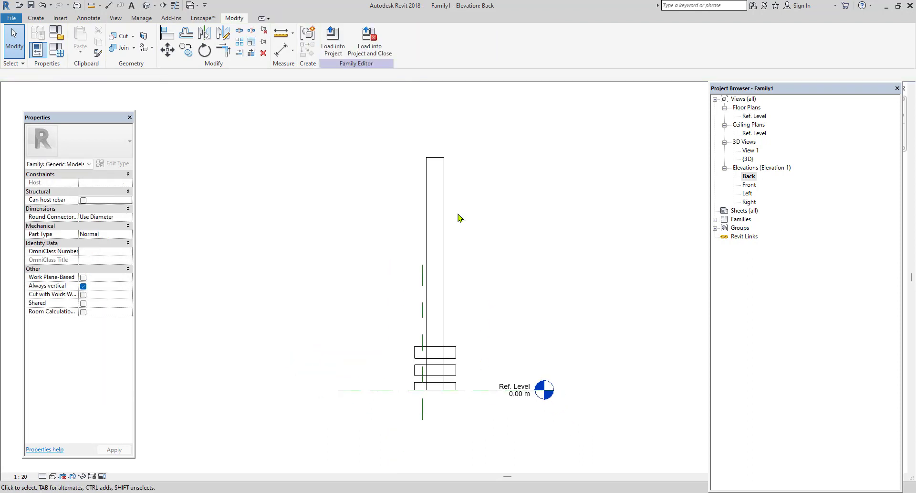
click(147, 6)
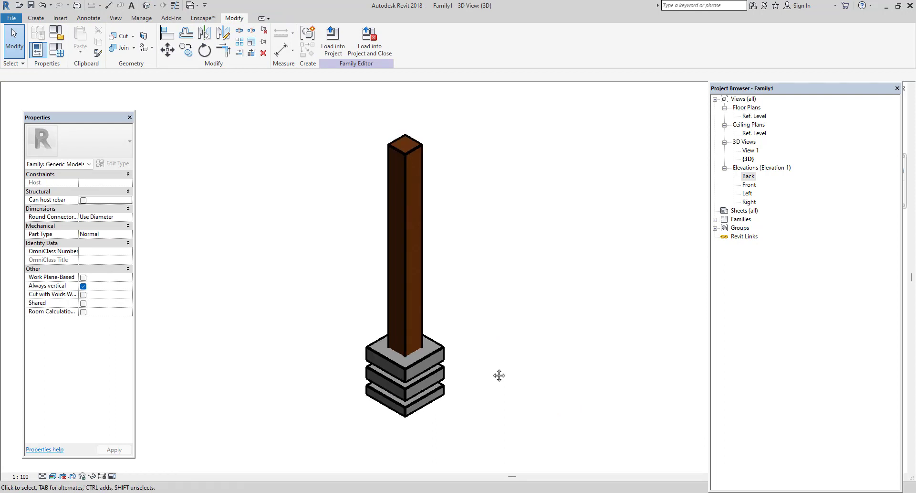
Save the family on the Desktop under the name COLUMN.
click(11, 19)
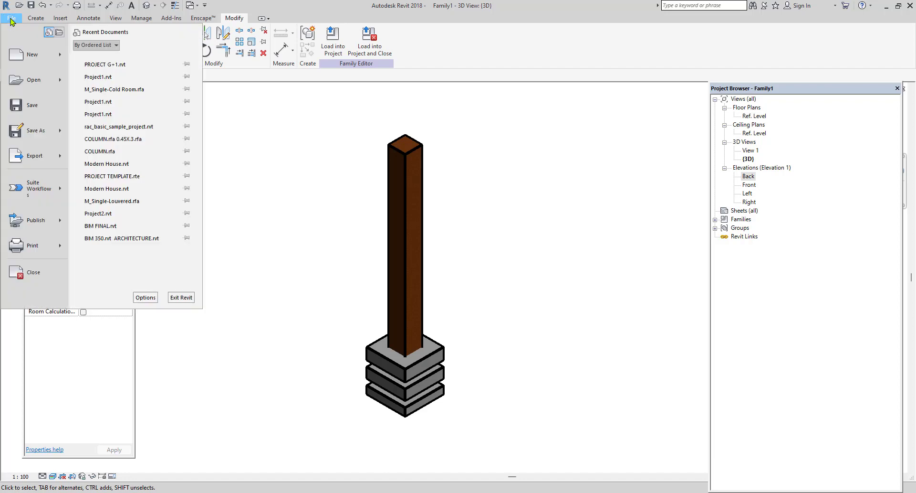
mouse_move(34, 135)
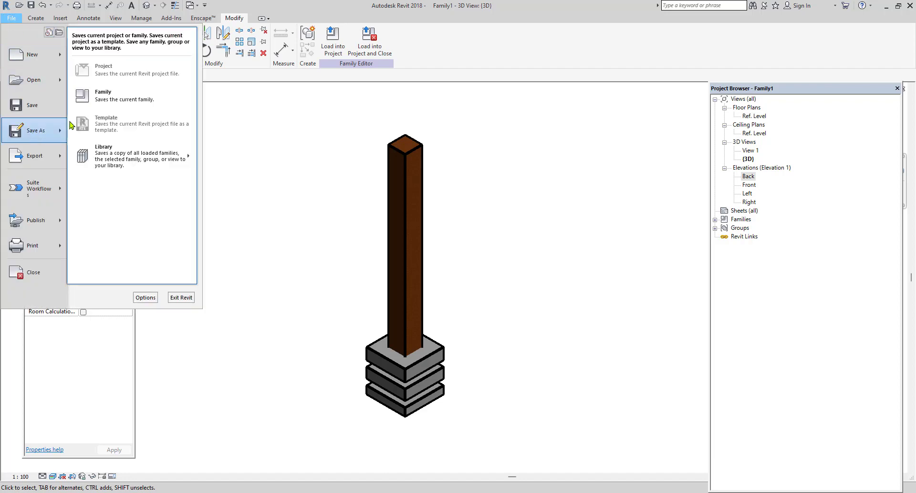
click(128, 102)
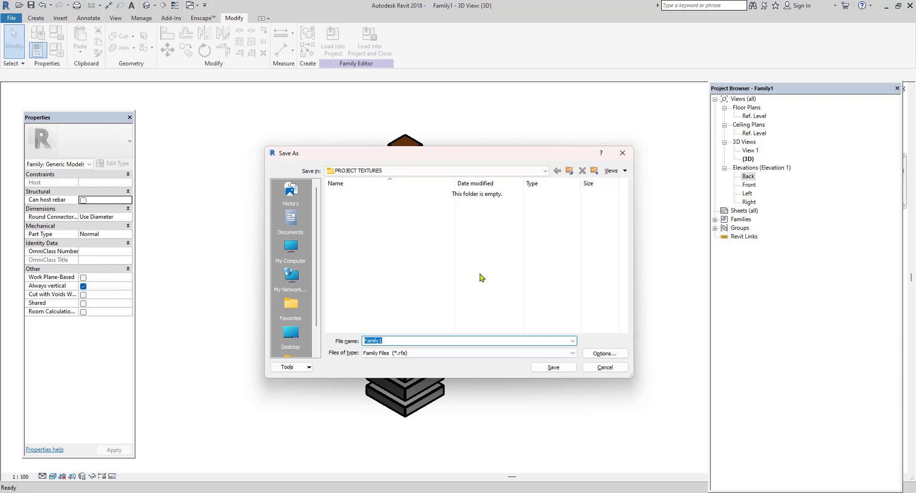
click(291, 334)
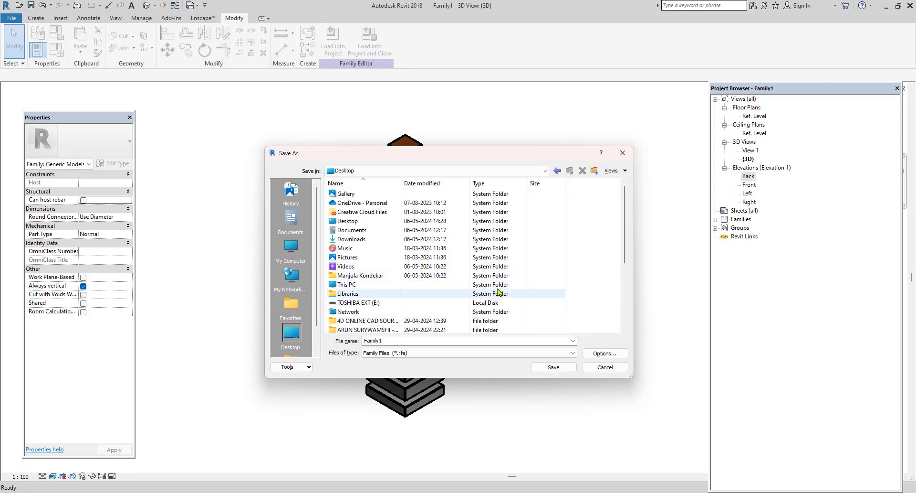
double_click(432, 341)
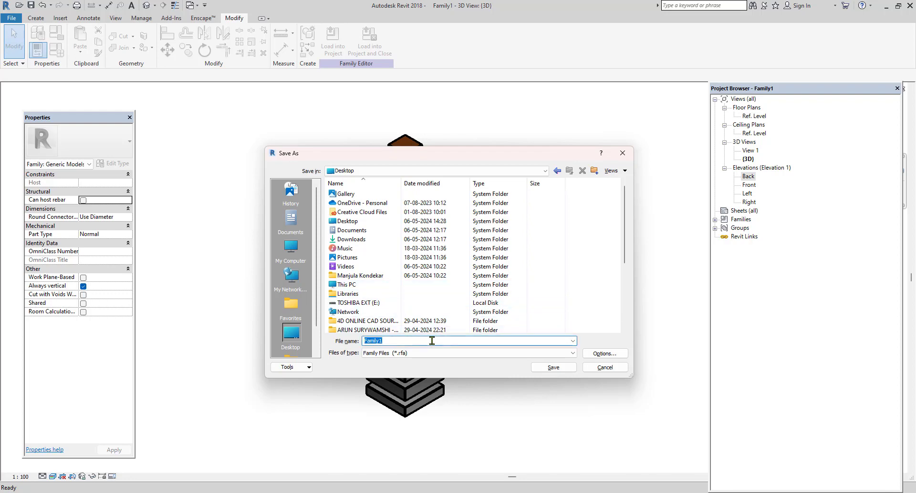
text(COLUMN)
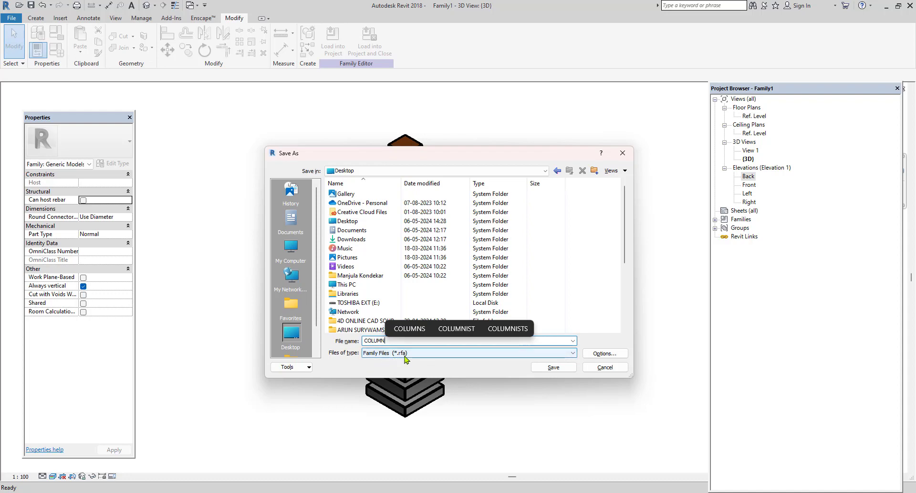
click(552, 367)
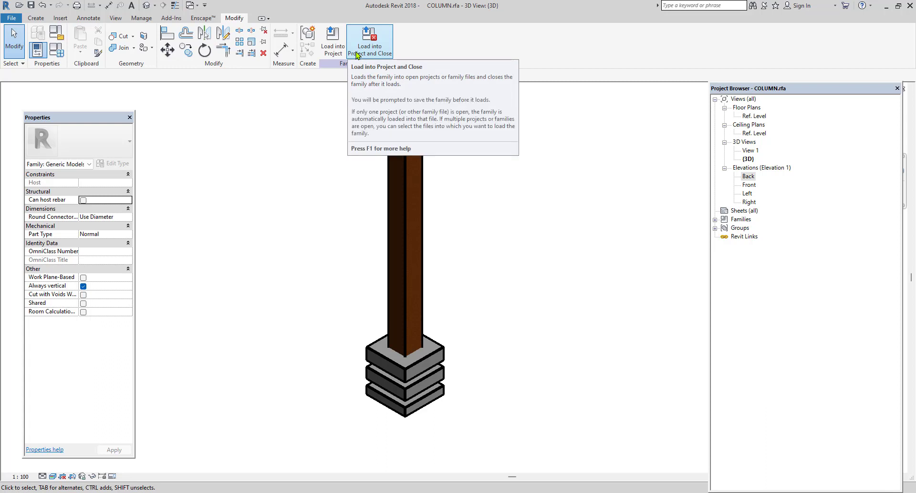
Load the COLUMN family into the project and place one instance on the 01PL plan at the front corner of the tiled porch.
click(330, 54)
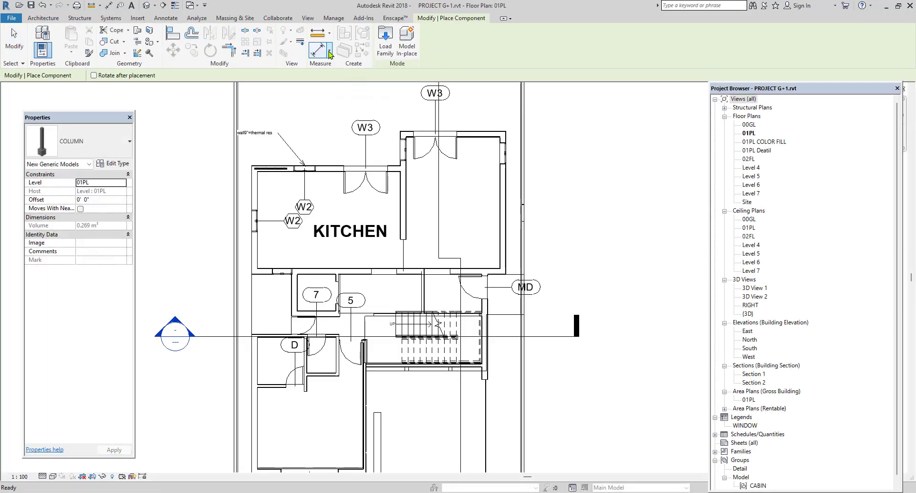
scroll(419, 328, down, 2)
scroll(436, 368, up, 4)
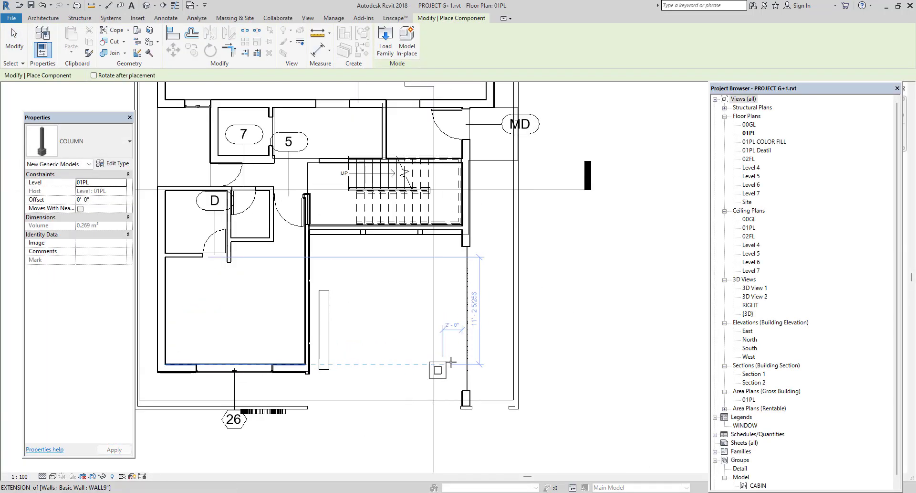
click(460, 358)
right_click(611, 259)
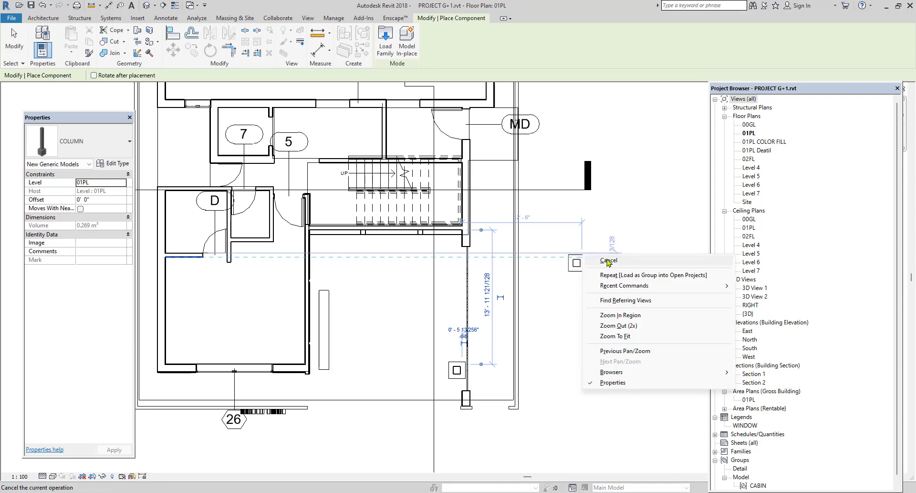
click(634, 264)
Find the placed column at the front porch in the default 3D view and set its level to 00GL.
click(147, 5)
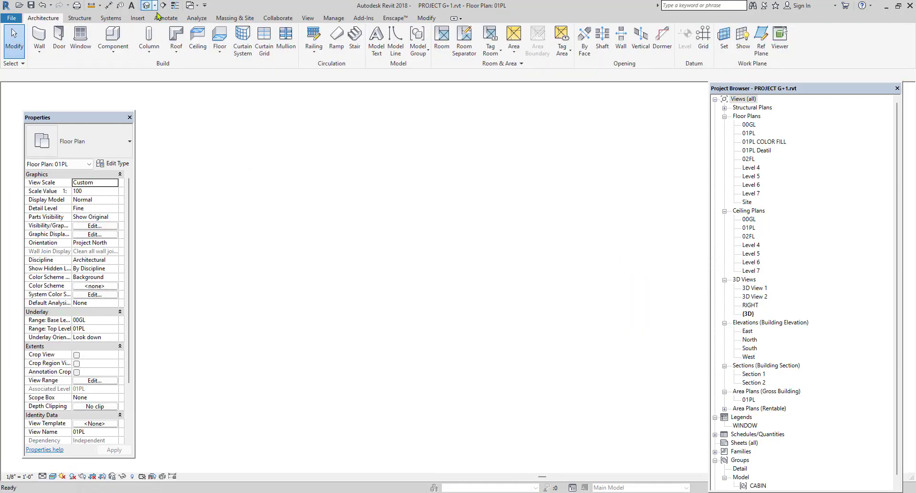
scroll(459, 395, down, 3)
middle_drag(459, 395, 429, 343)
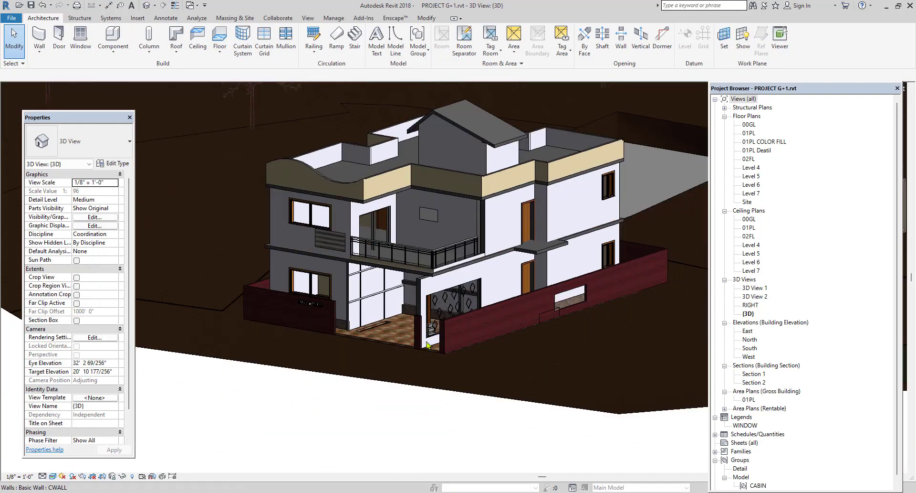
scroll(363, 340, up, 2)
shift+middle_drag(363, 345, 498, 338)
scroll(498, 338, up, 4)
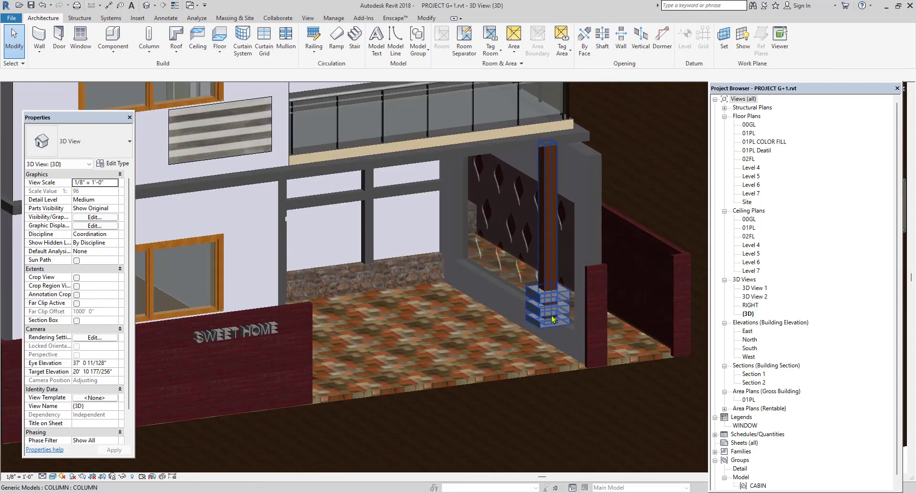
click(538, 321)
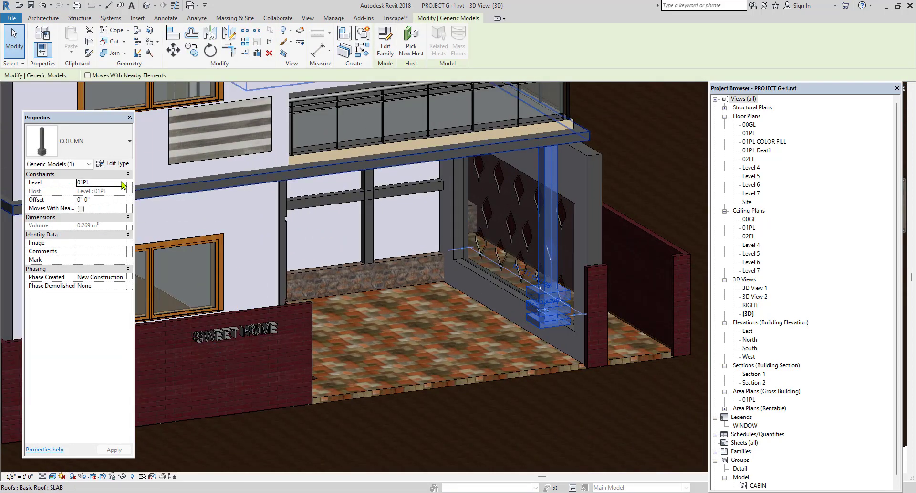
click(123, 182)
click(84, 191)
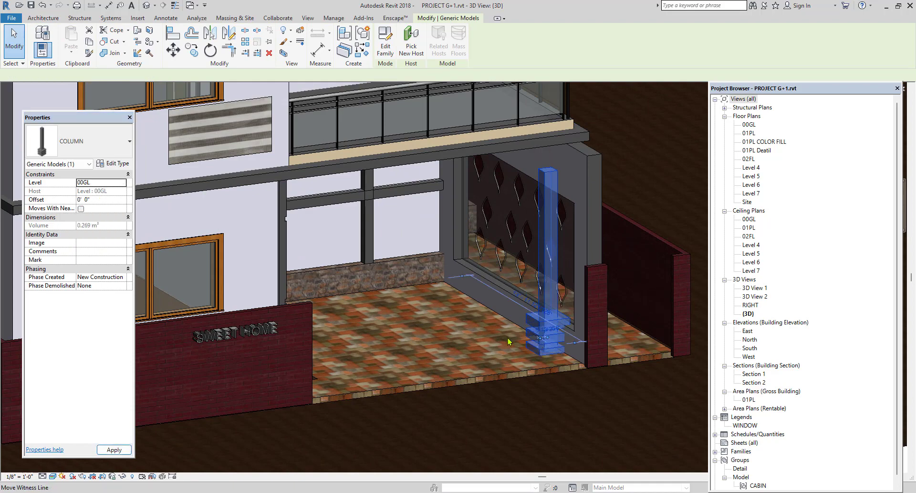
scroll(446, 316, down, 4)
click(633, 471)
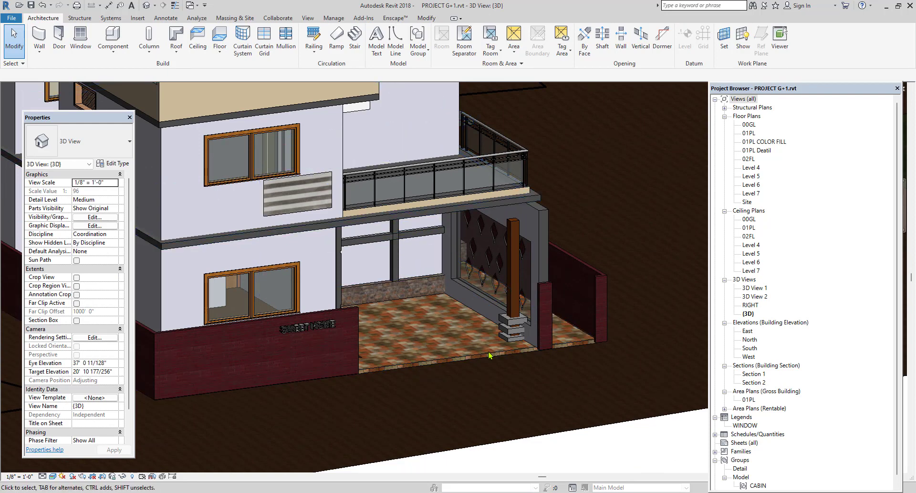
Edit the placed column's family and raise the extrusion end of its wooden shaft to make it taller.
click(515, 310)
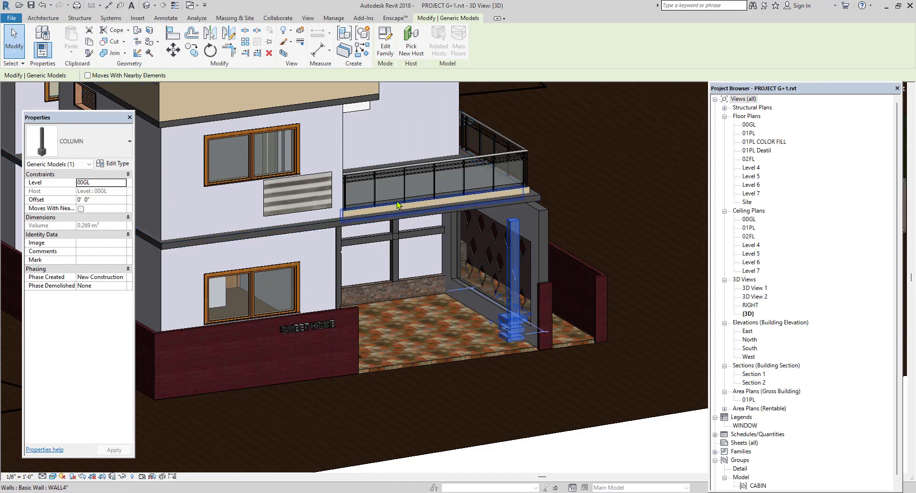
click(388, 50)
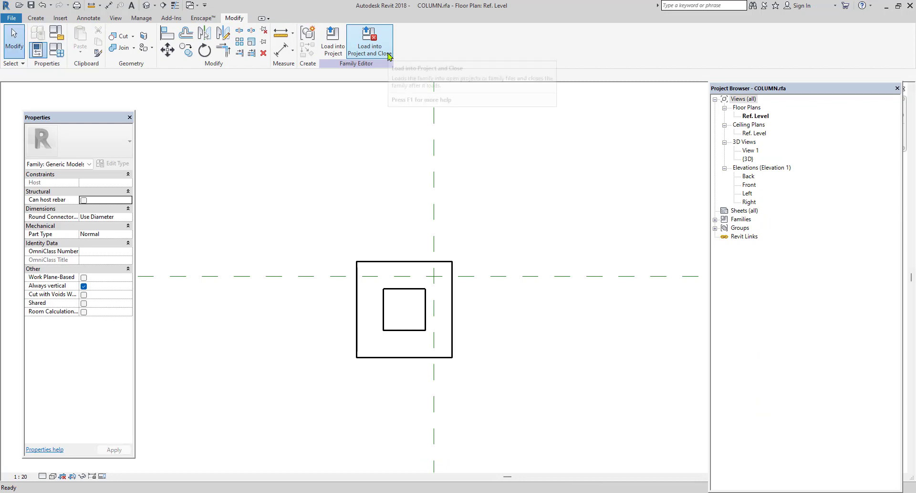
click(147, 6)
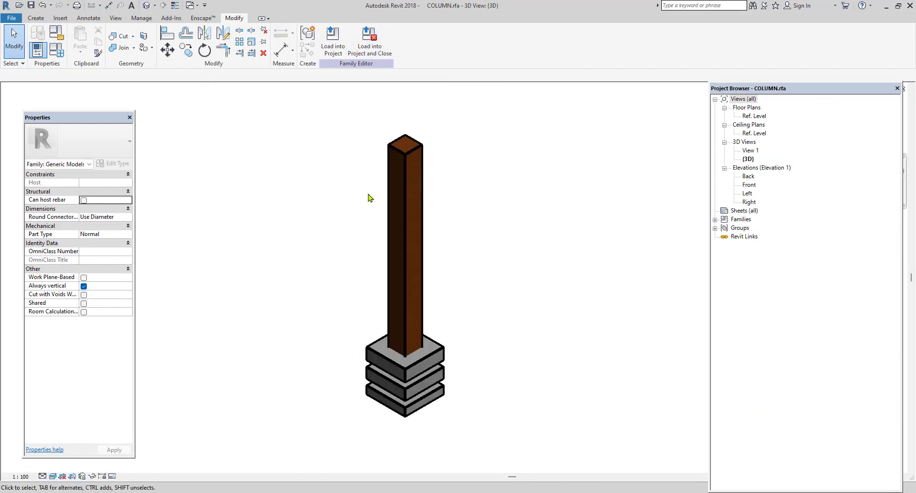
click(395, 208)
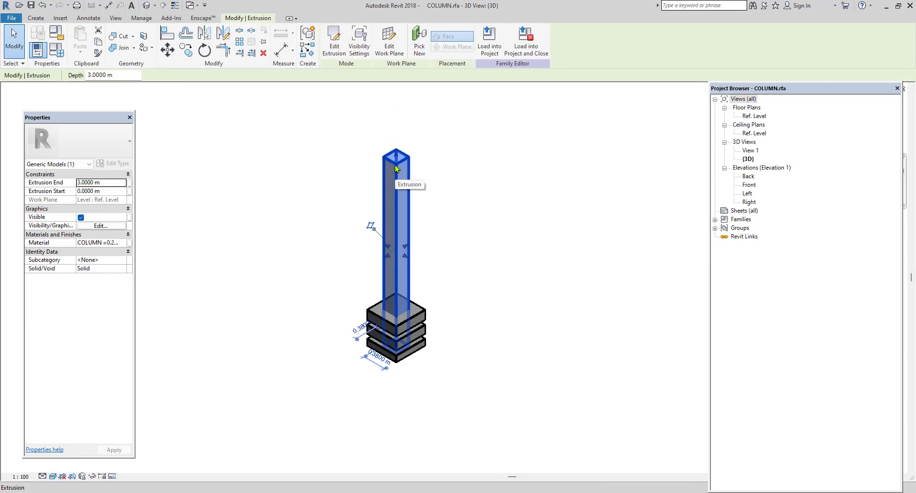
click(113, 185)
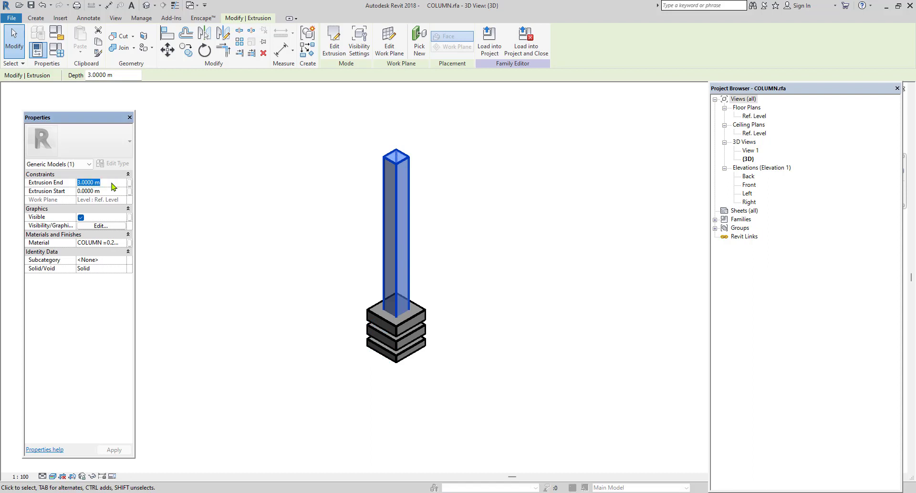
text(10)
key(Return)
click(260, 296)
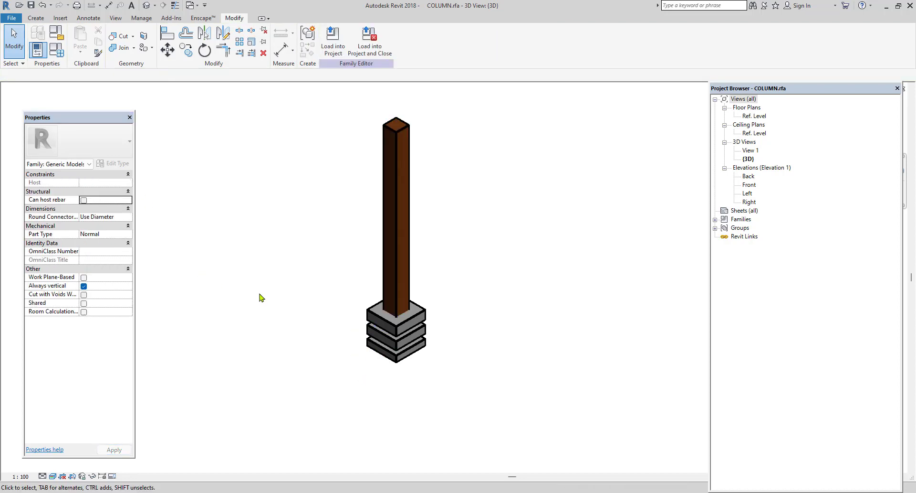
Load the edited COLUMN family back into the project, overwriting the existing version, and check the porch column in the 3D view.
click(333, 42)
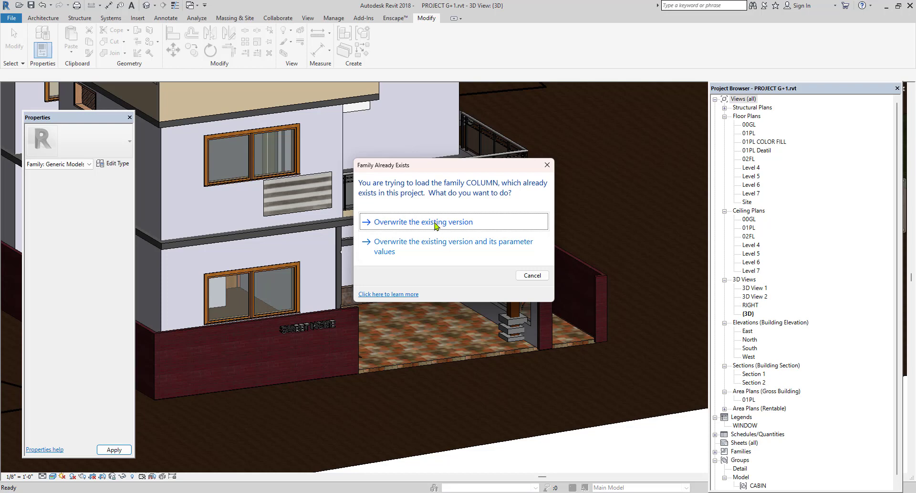
click(436, 222)
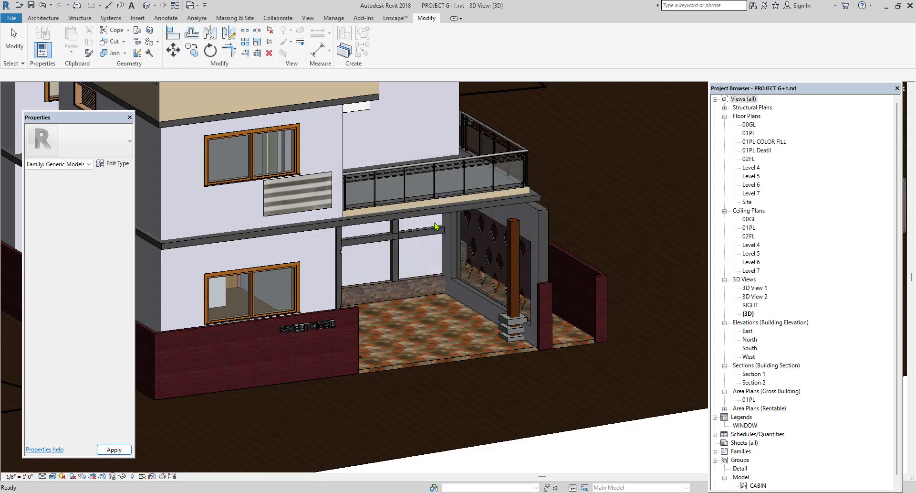
shift+middle_drag(466, 326, 595, 430)
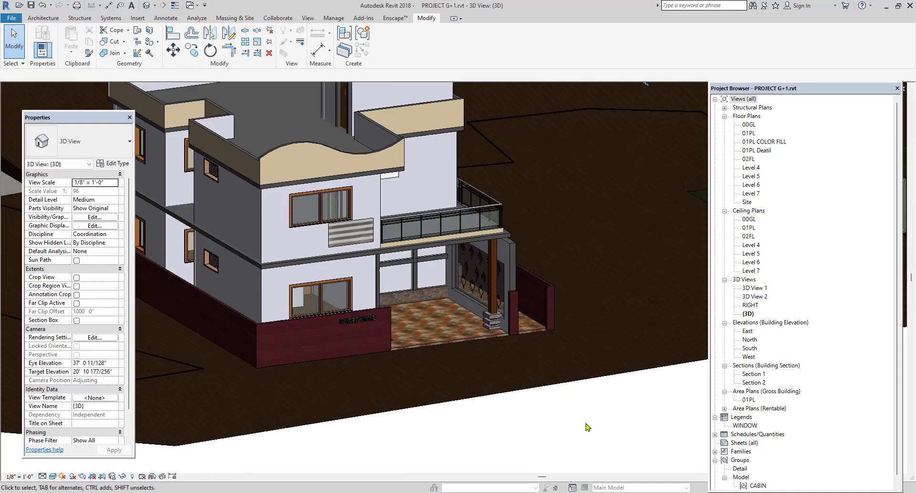
shift+middle_drag(588, 426, 596, 421)
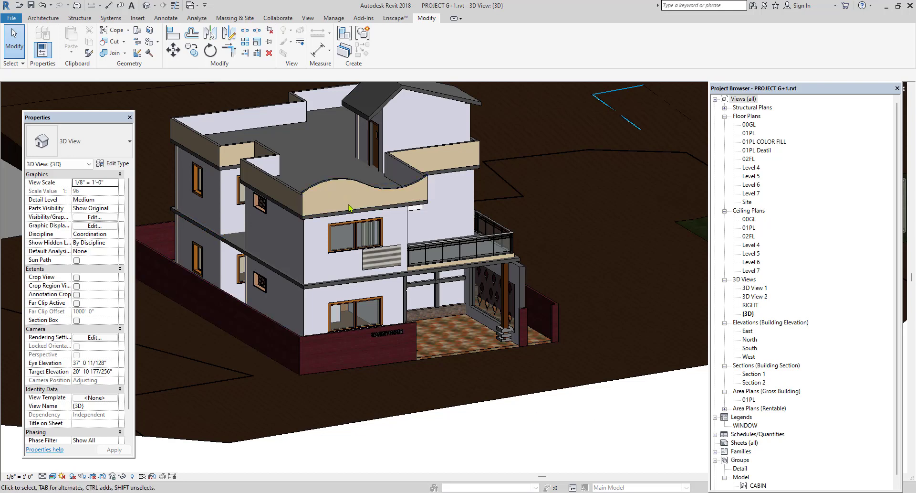
scroll(363, 239, up, 3)
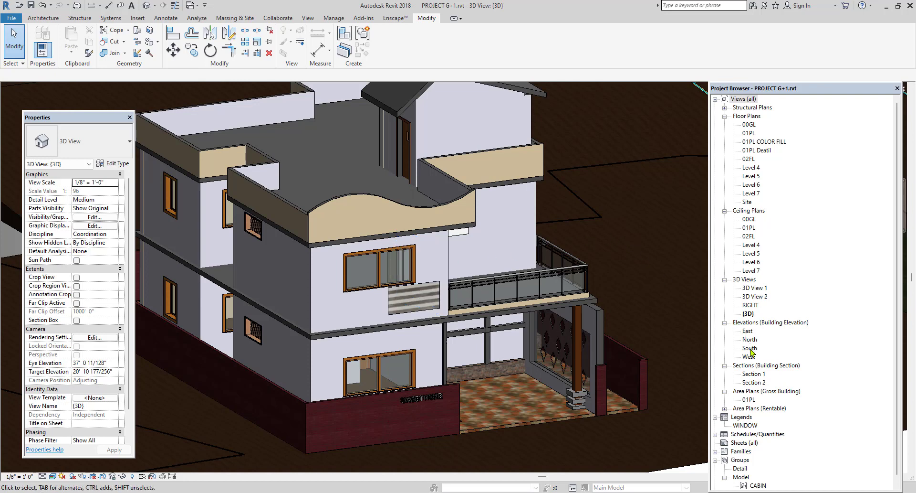
Open the South elevation at the front facade of the house.
double_click(750, 348)
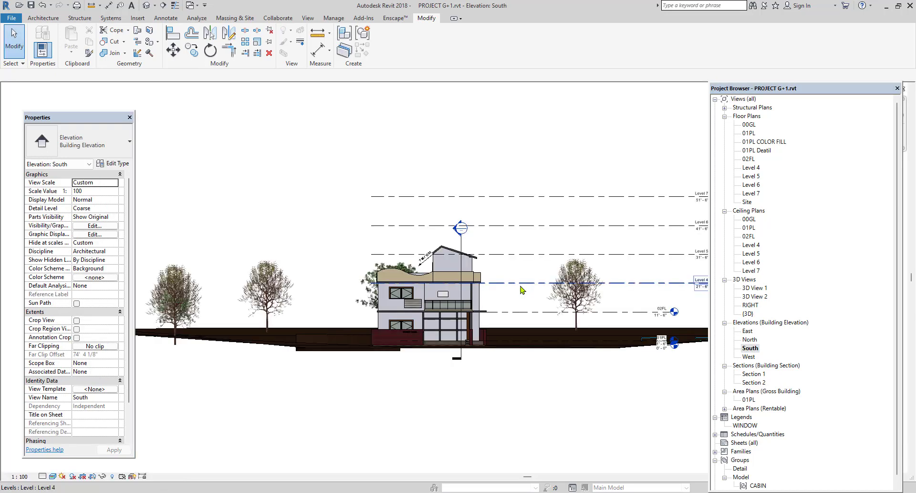
scroll(482, 315, up, 3)
scroll(482, 315, up, 2)
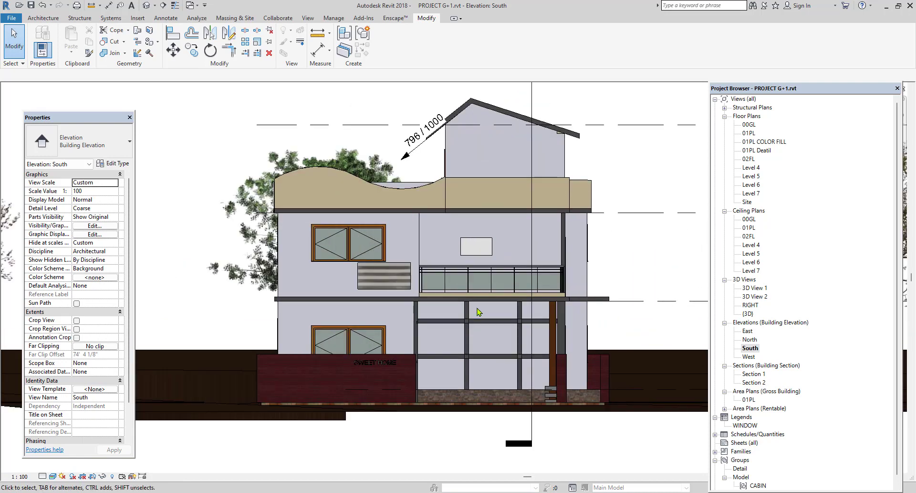
Create a model in-place component in the Generic Models category and name it CHAJJA.
click(43, 18)
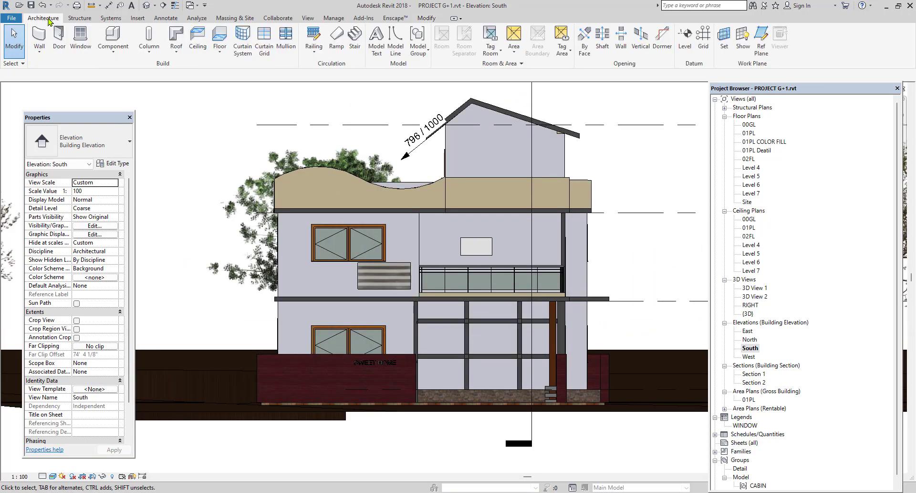
click(122, 55)
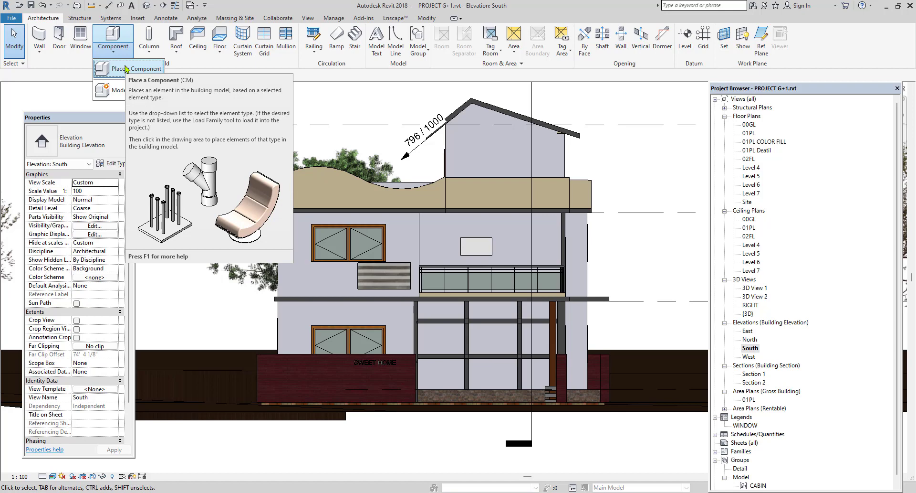
click(120, 91)
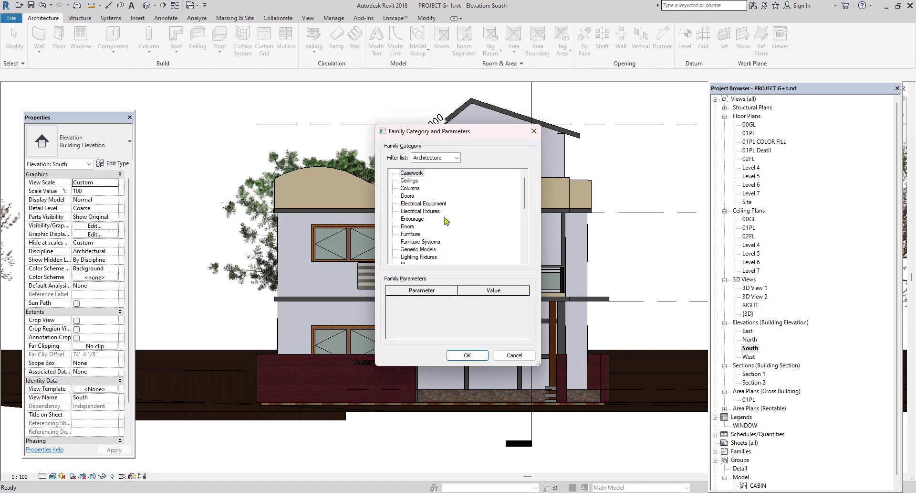
scroll(446, 221, down, 3)
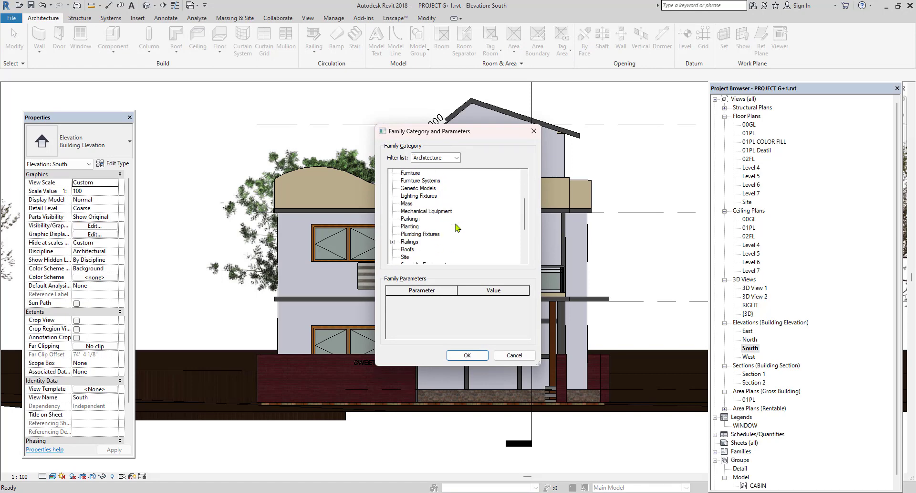
scroll(458, 228, down, 4)
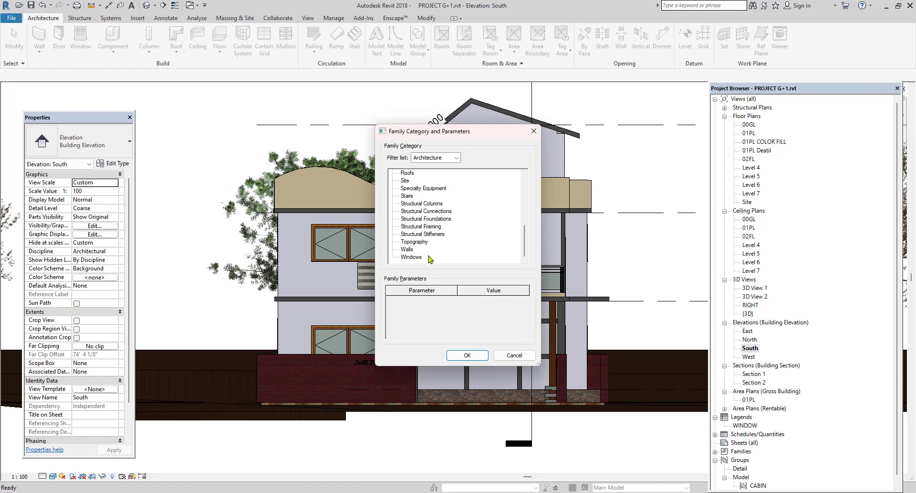
click(407, 249)
scroll(445, 241, up, 5)
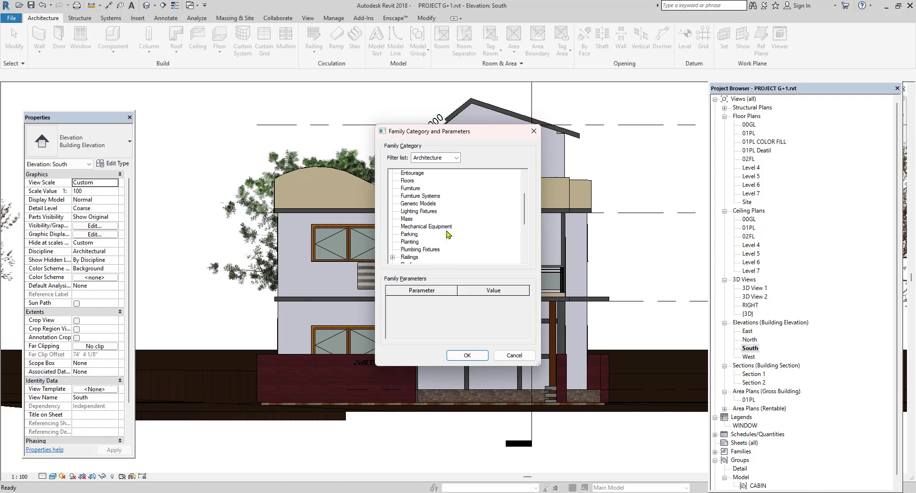
click(428, 205)
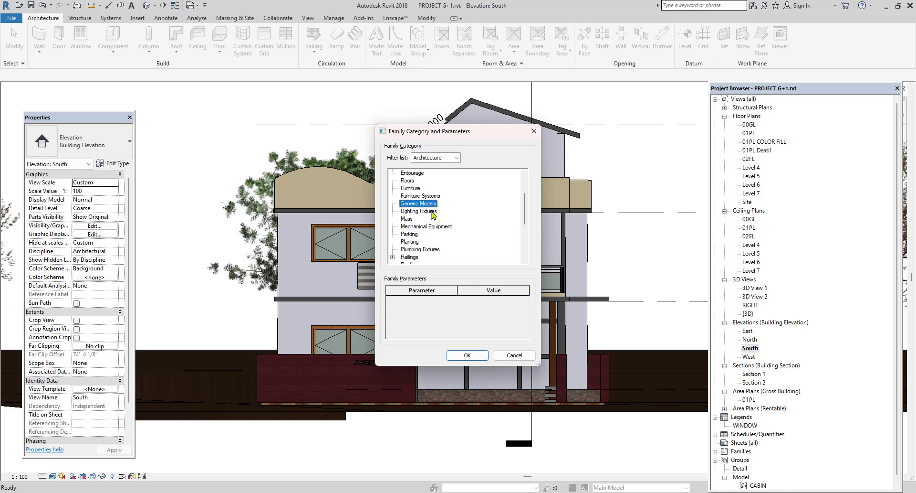
click(462, 356)
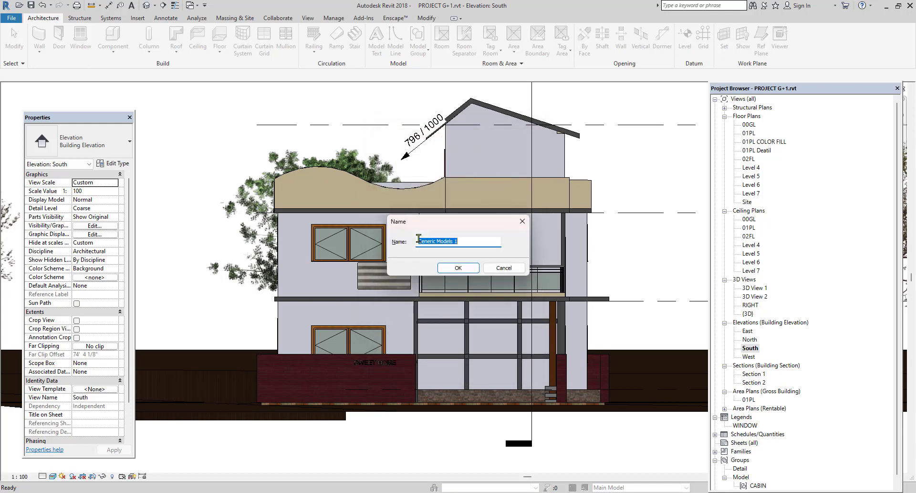
text(CHAJJA)
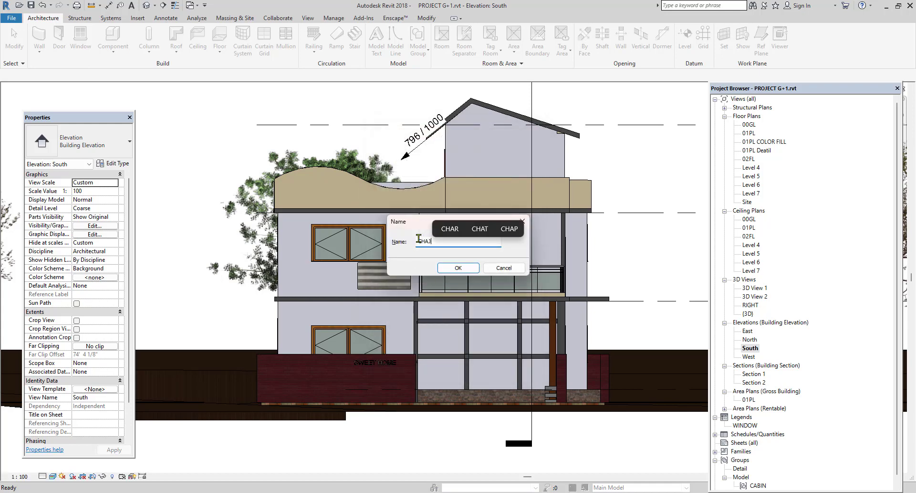
click(458, 268)
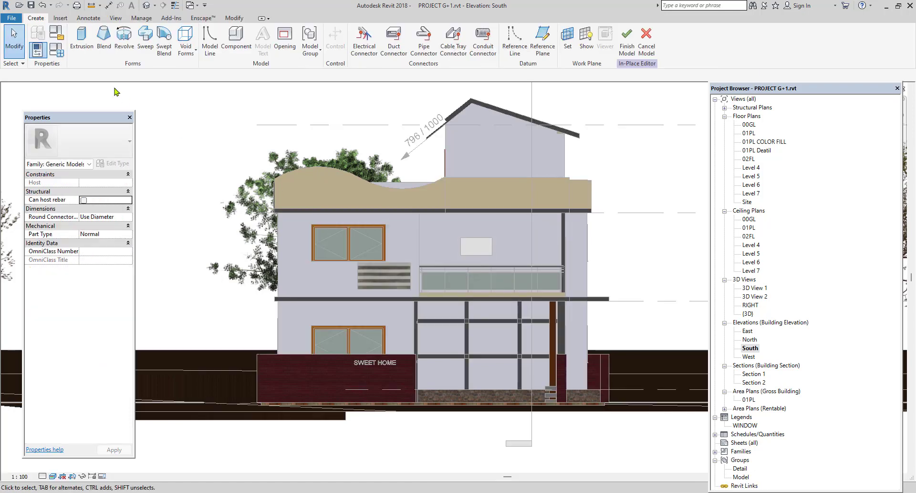
Start an extrusion using the front wall with the wavy parapet as the picked work plane.
click(77, 47)
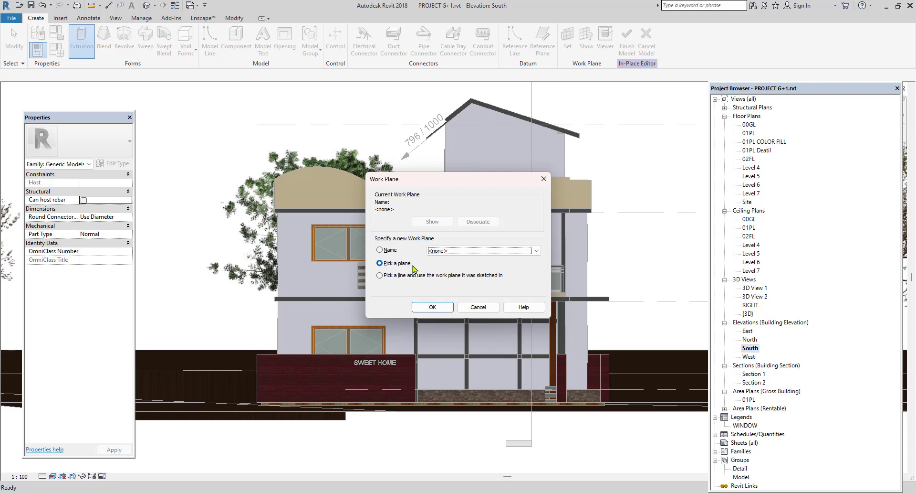
click(433, 307)
scroll(432, 307, down, 1)
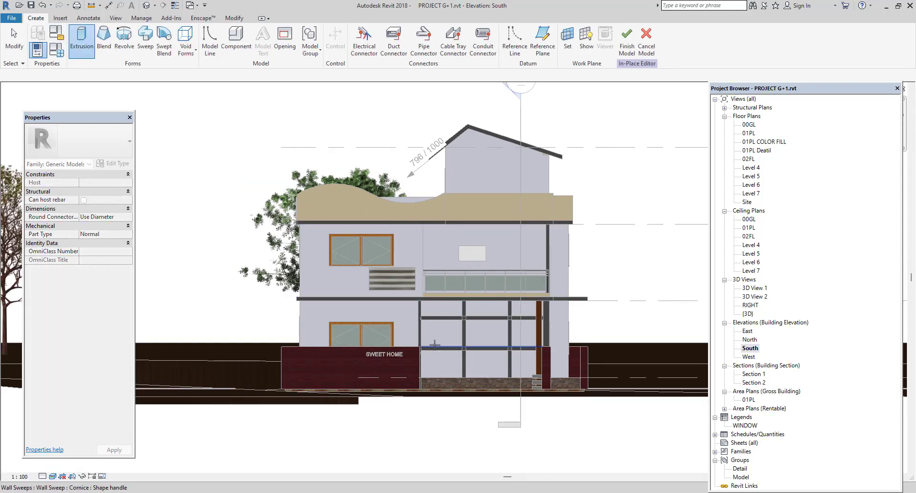
scroll(381, 293, up, 2)
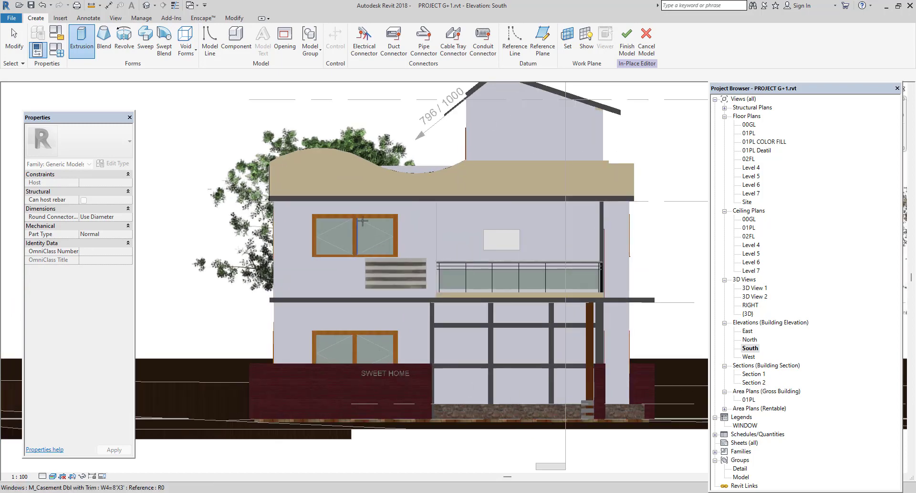
click(361, 162)
scroll(363, 244, up, 1)
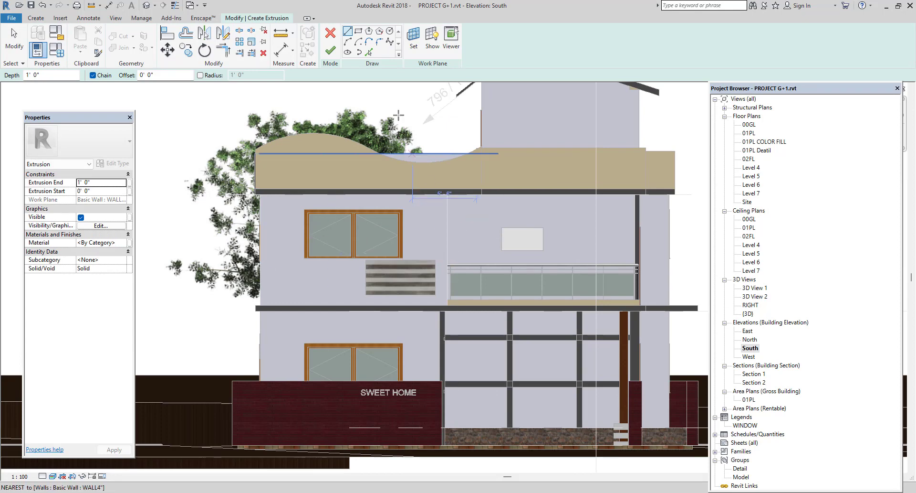
scroll(320, 222, up, 2)
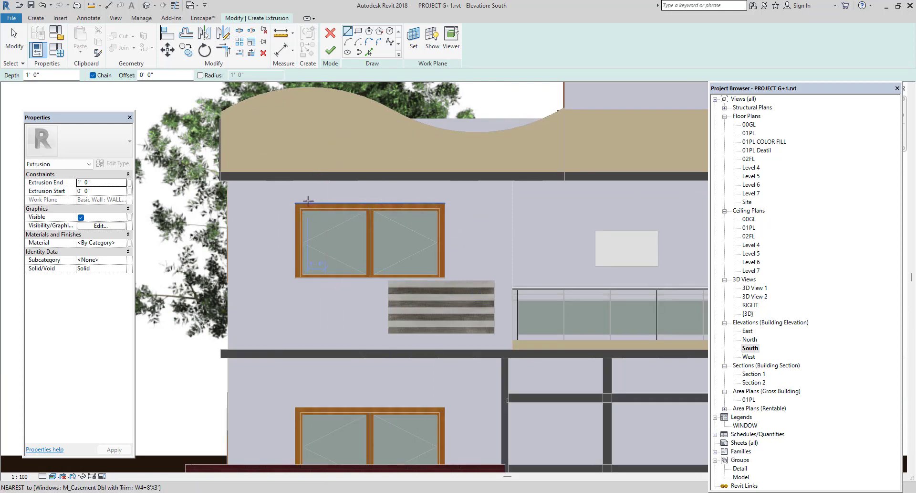
Sketch rectangles around the upper and lower front windows, extending the lower one behind the boundary wall, and finish the 1' 0" deep extrusion.
click(358, 31)
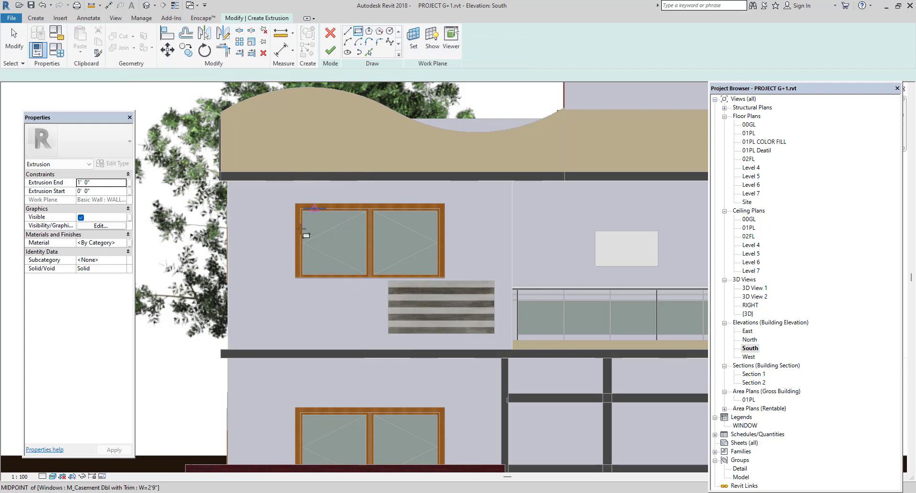
click(295, 205)
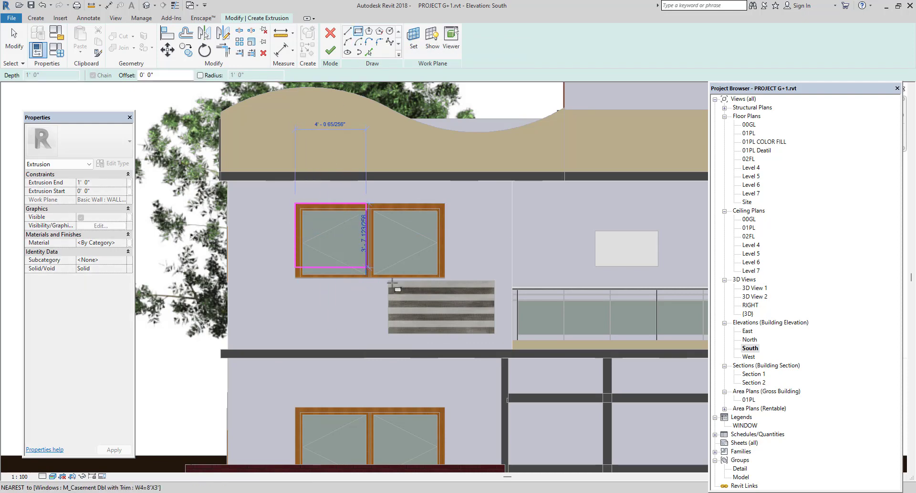
click(445, 277)
scroll(348, 286, down, 3)
middle_drag(348, 285, 313, 252)
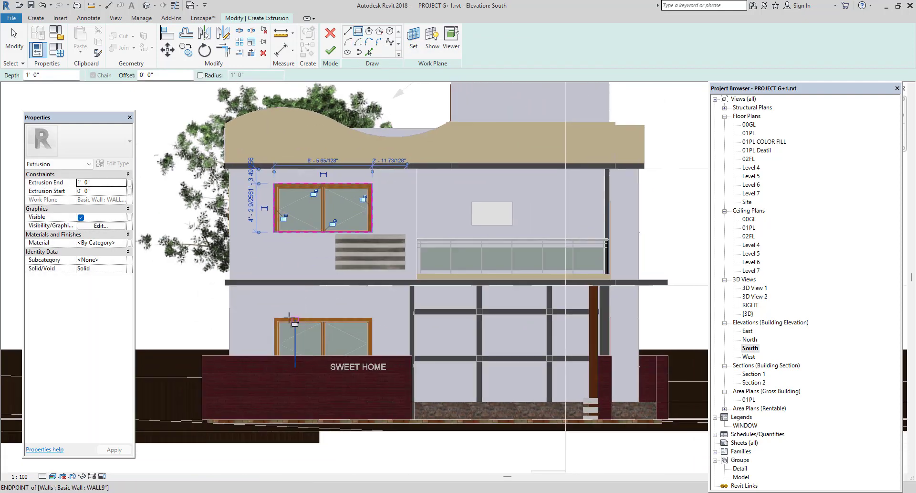
click(273, 317)
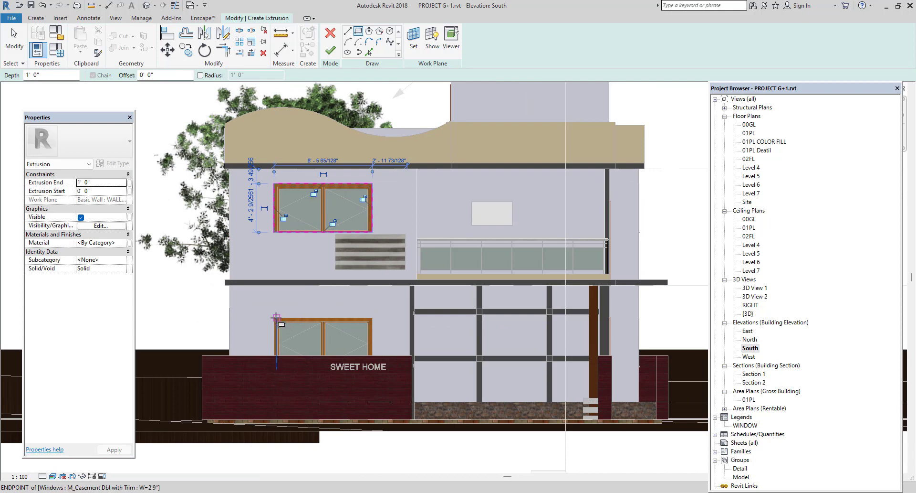
click(371, 381)
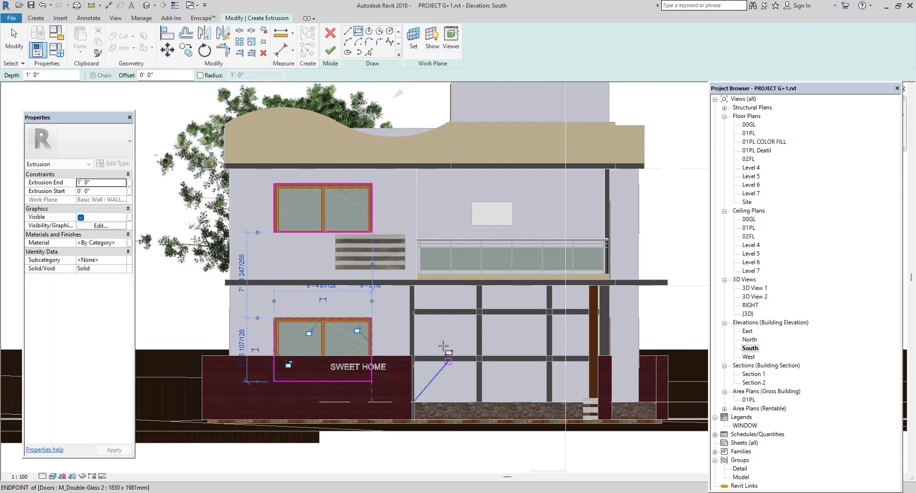
click(331, 49)
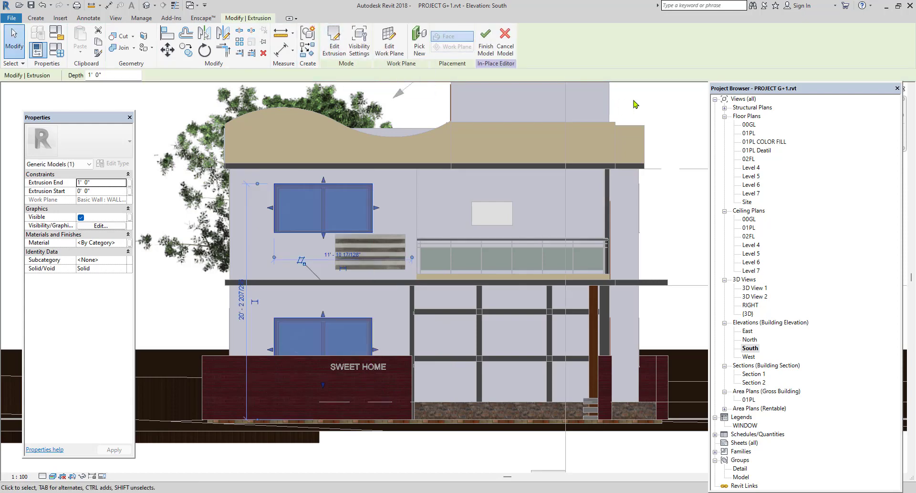
click(635, 103)
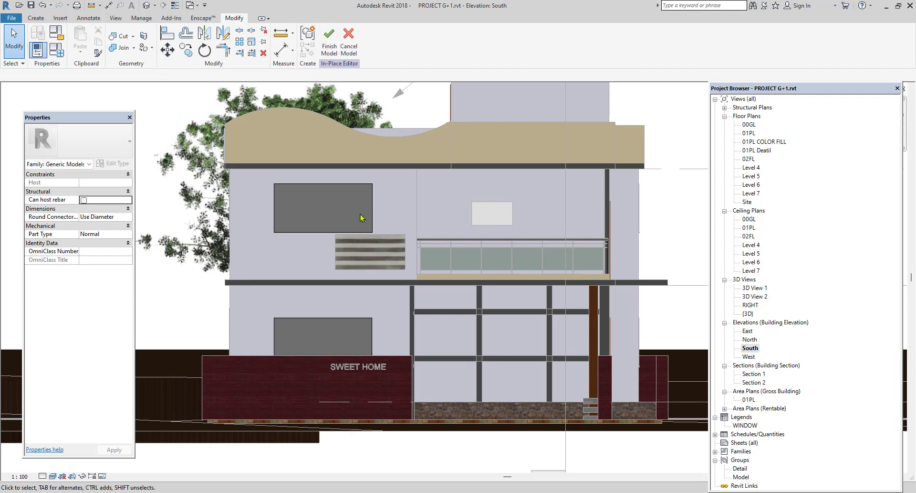
Edit the extrusion sketch, adding outer rectangles offset 0' 6" around both window outlines to form frames, and finish the sketch.
click(354, 187)
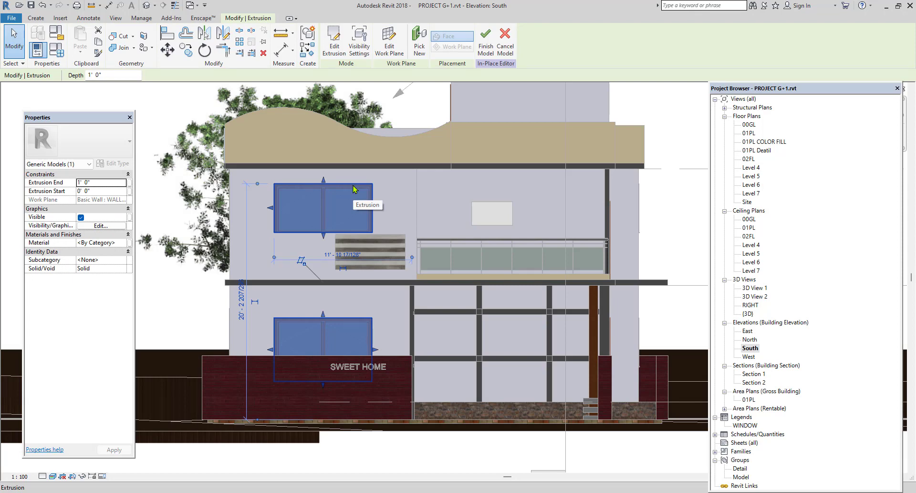
click(335, 46)
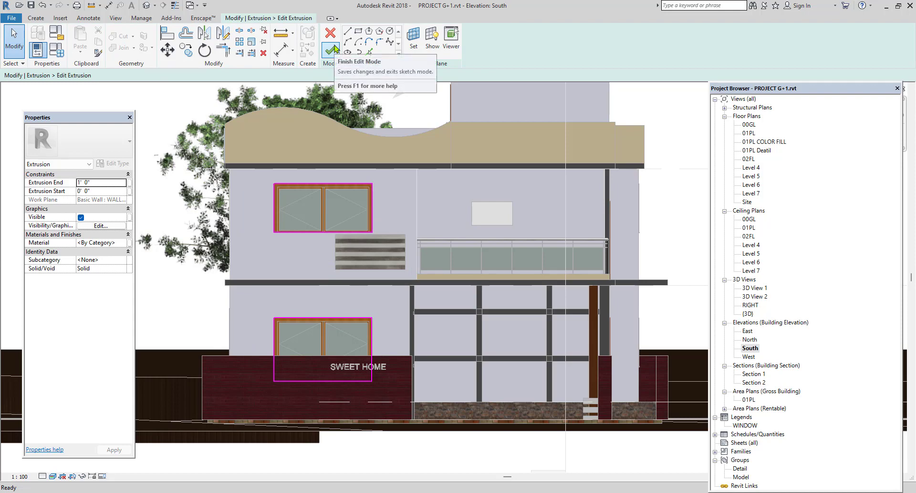
click(359, 31)
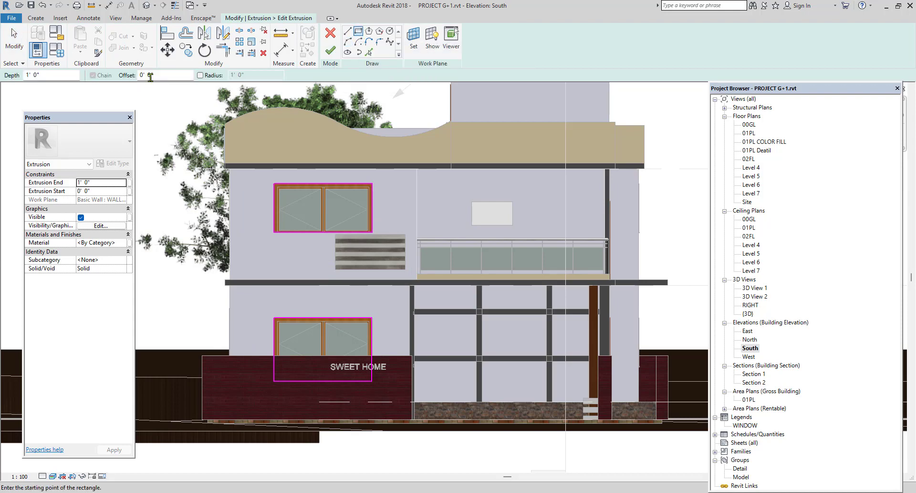
click(137, 76)
text(6)
click(274, 184)
click(373, 233)
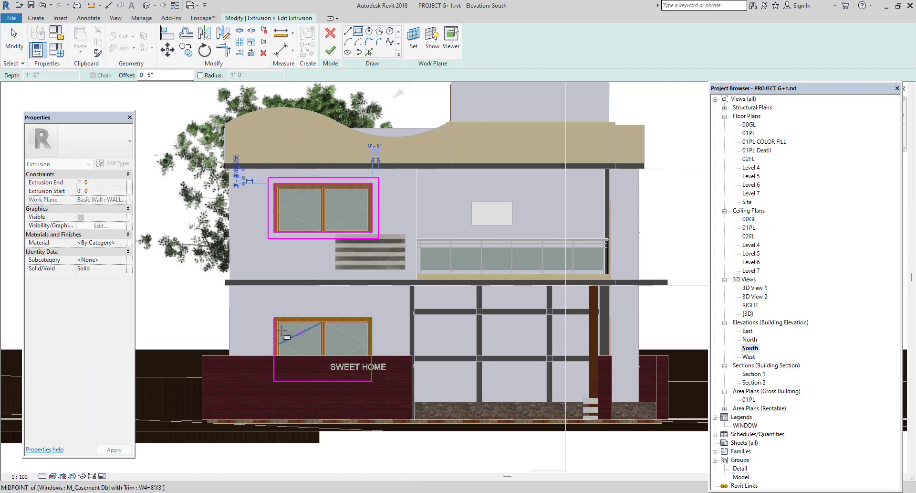
click(275, 317)
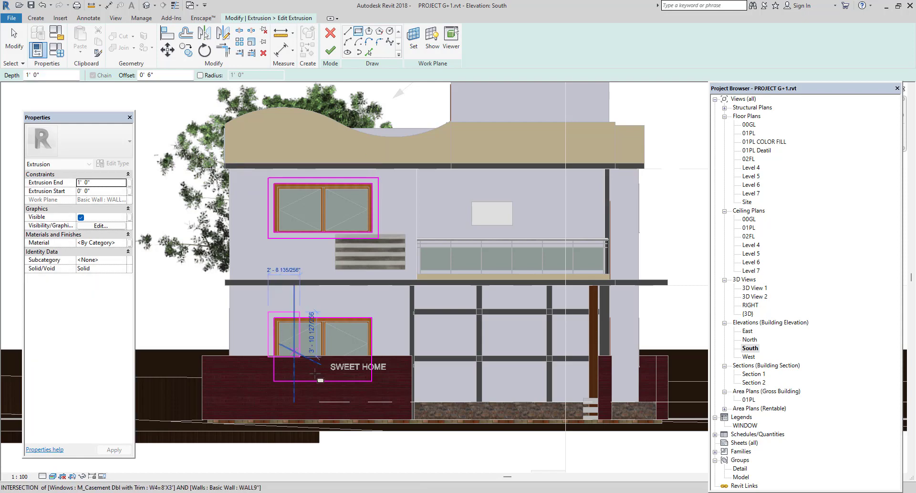
click(372, 381)
click(330, 50)
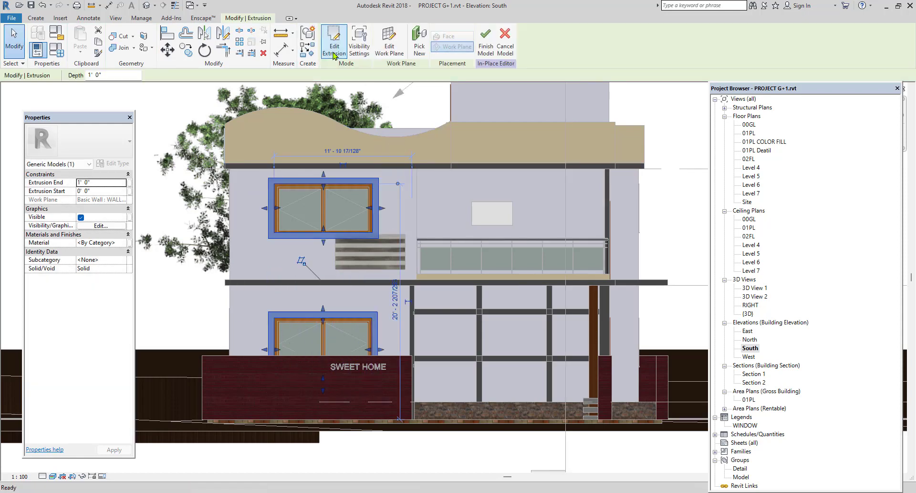
Finish the CHAJJA in-place model and open the default 3D view to inspect the front windows.
click(486, 44)
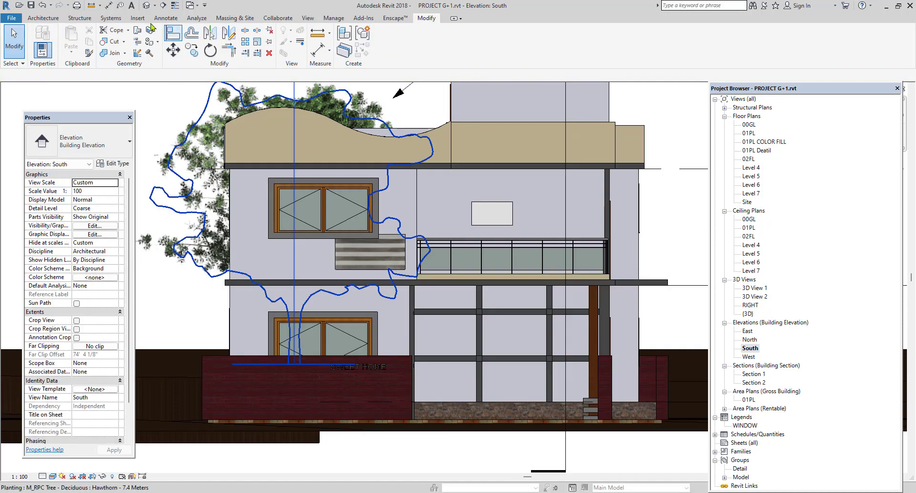
click(146, 7)
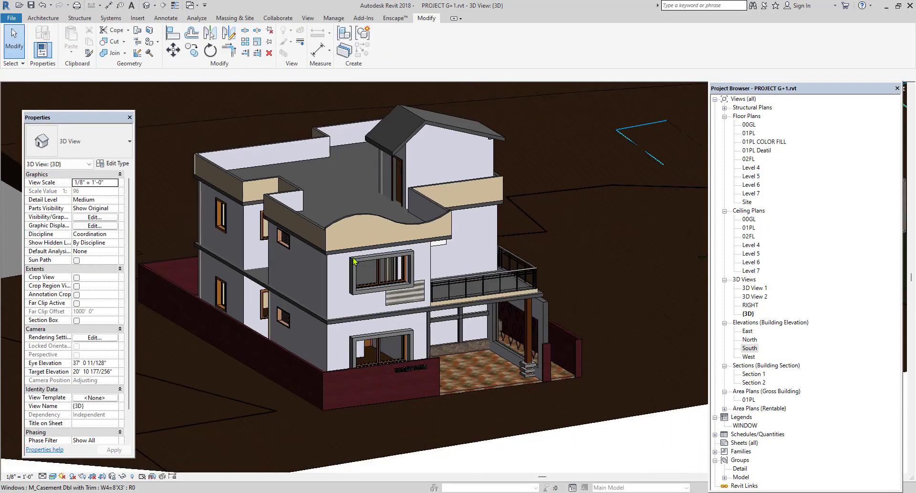
scroll(342, 326, down, 1)
shift+middle_drag(362, 370, 381, 388)
scroll(414, 313, up, 3)
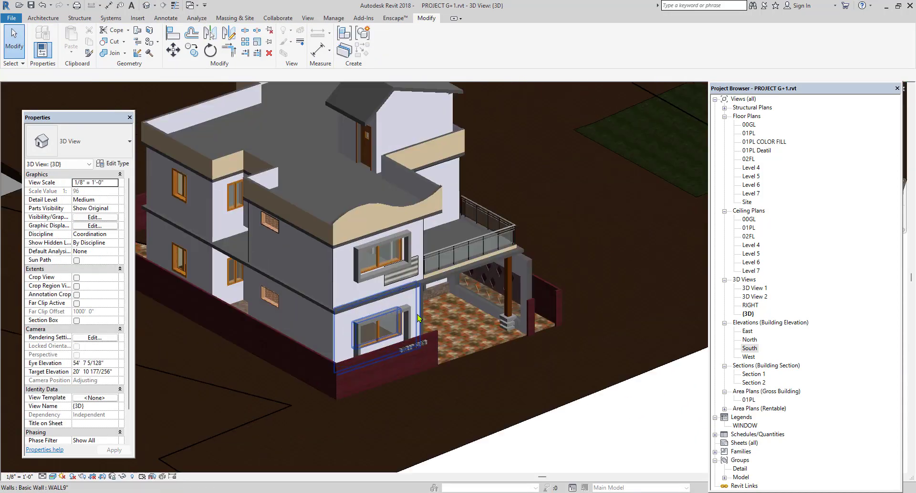
Stretch the inner bottom edge of the lower CHAJJA window frame up to the window sill.
click(413, 314)
scroll(361, 366, up, 3)
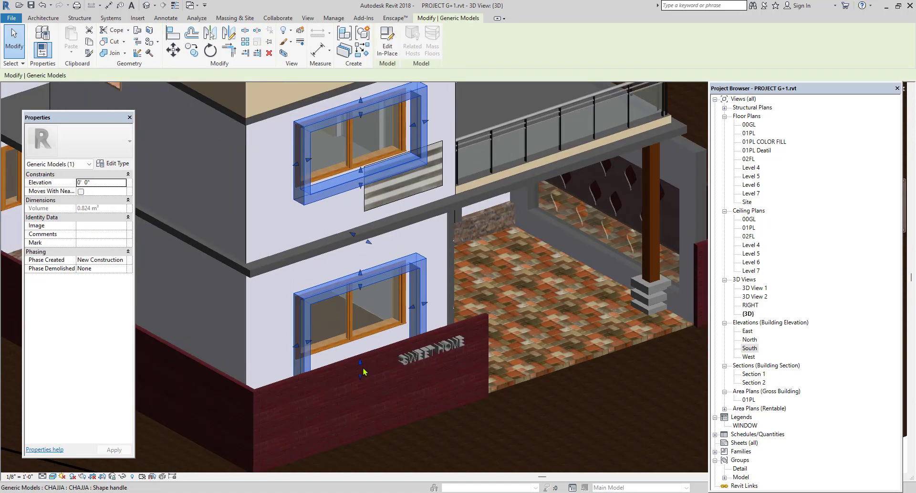
drag(361, 366, 361, 379)
scroll(381, 261, down, 1)
scroll(380, 260, down, 3)
click(651, 422)
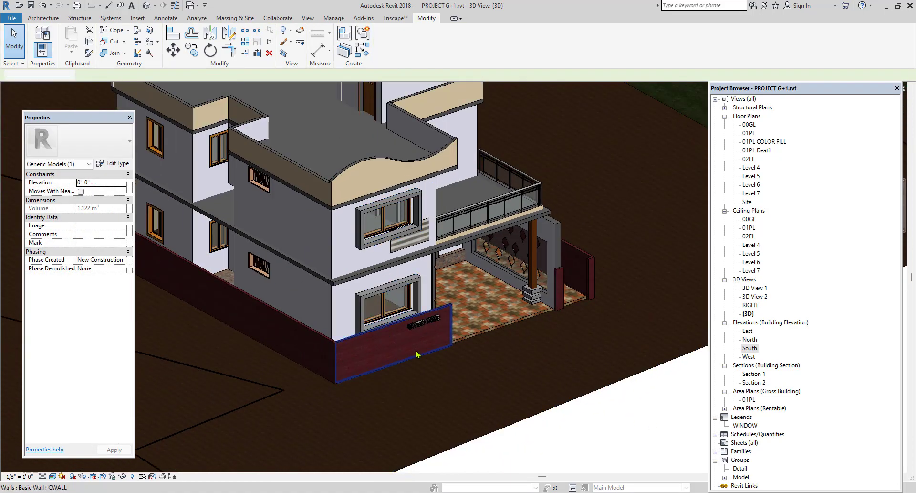
Hide the front boundary wall carrying the SWEET HOME lettering in the 3D view, as an individual element.
click(399, 327)
scroll(399, 326, up, 2)
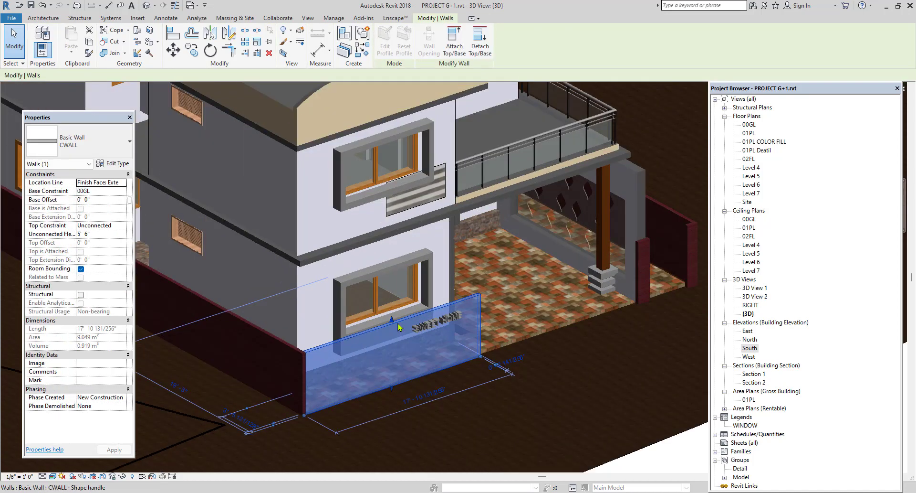
right_click(399, 326)
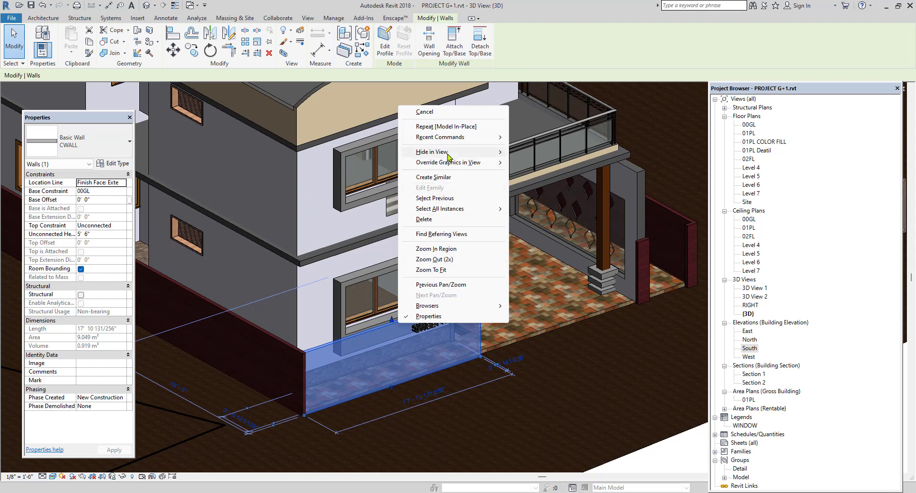
mouse_move(478, 152)
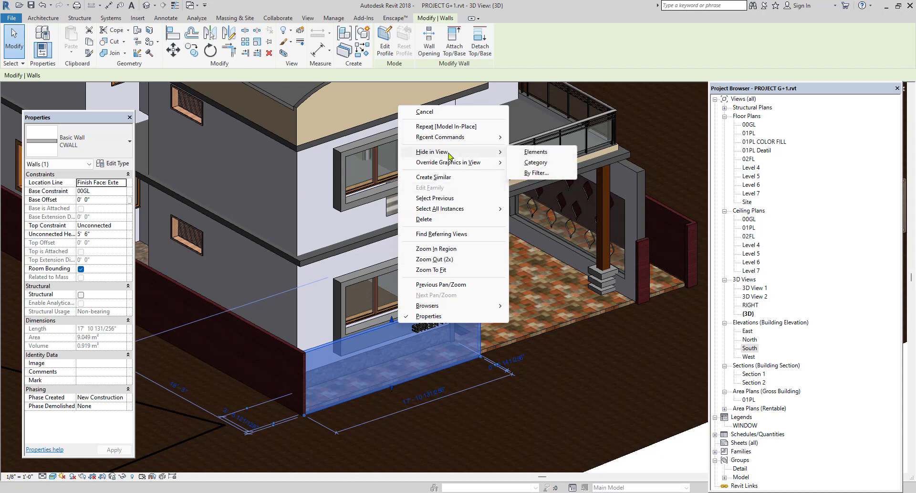
click(534, 152)
Stretch the outer bottom edge of the lower CHAJJA frame down towards the paving.
scroll(396, 310, up, 4)
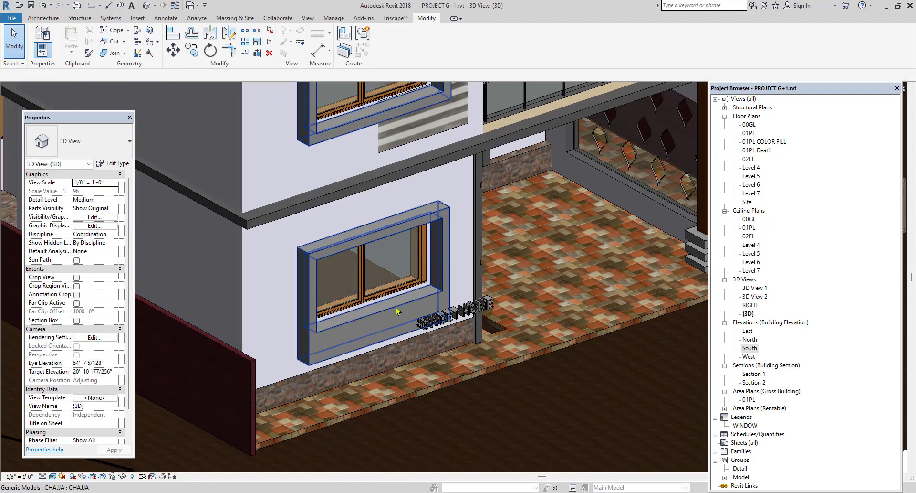
click(396, 310)
drag(377, 345, 375, 380)
scroll(638, 426, down, 3)
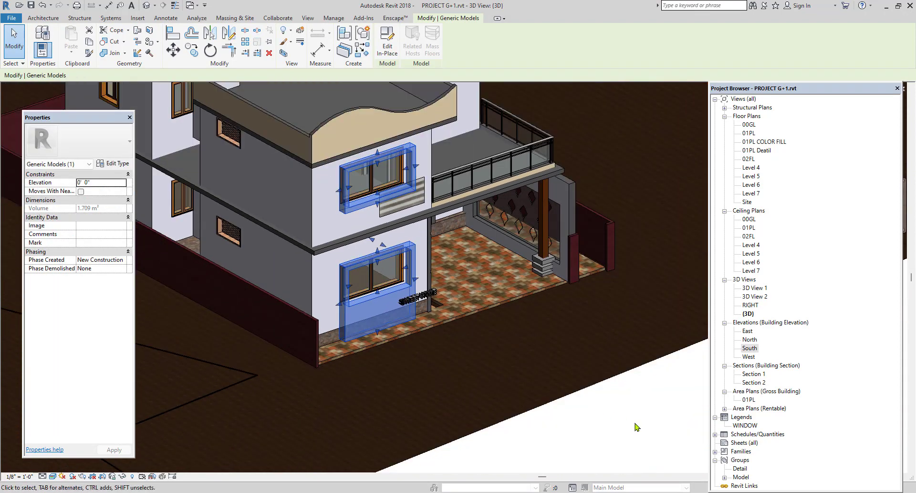
click(638, 426)
Pull the front face of the CHAJJA frames outward to a depth of about 2' 0".
scroll(381, 243, up, 3)
click(385, 311)
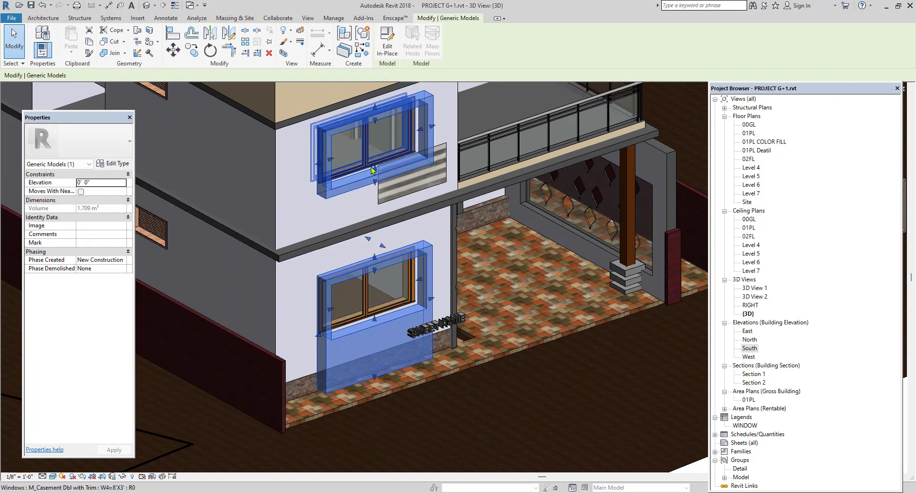
drag(382, 249, 391, 245)
scroll(369, 223, down, 2)
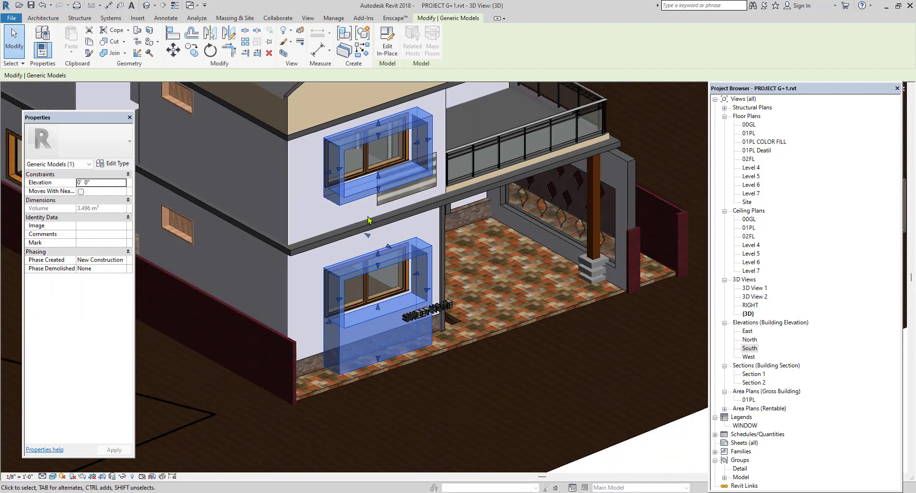
key(Escape)
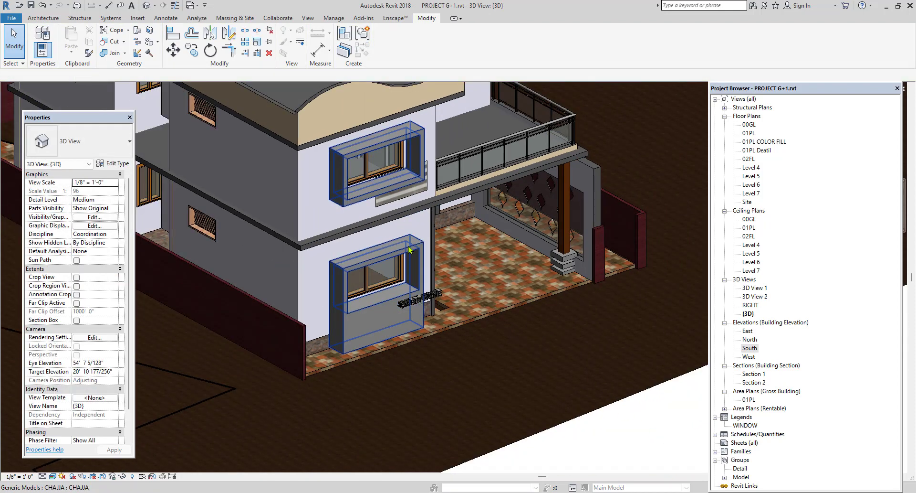
Open the CHAJJA component for in-place editing and enter the sketch of its window-frame extrusion.
click(409, 249)
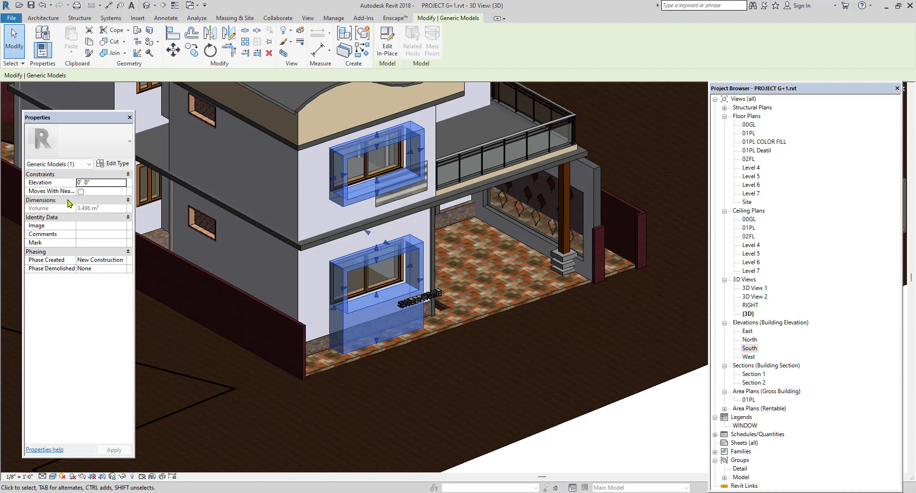
click(388, 48)
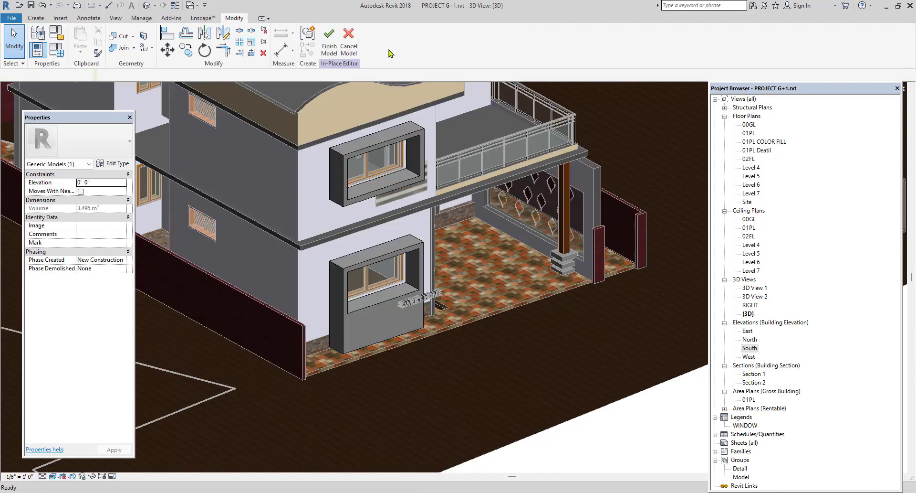
click(368, 153)
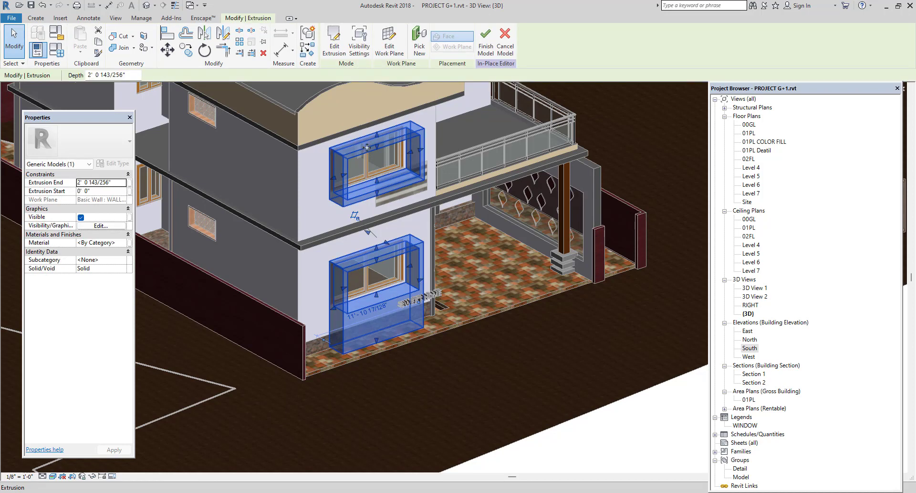
click(336, 50)
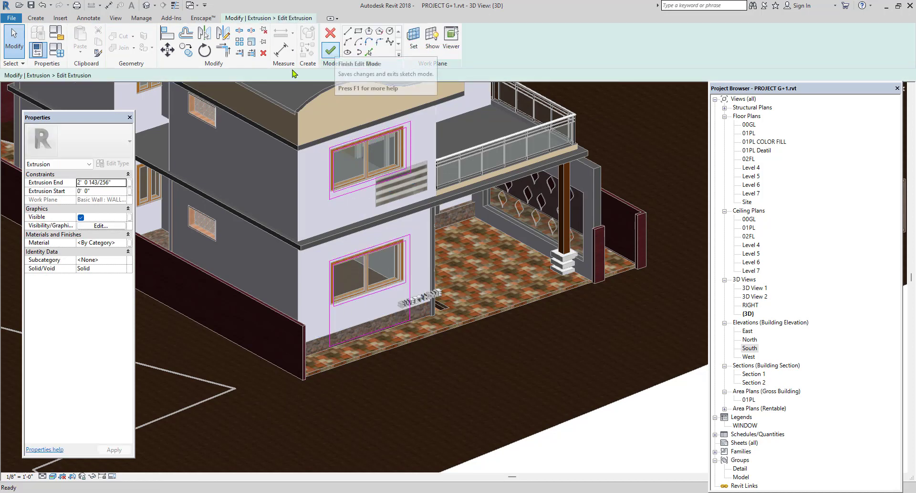
Create a new material from the extrusion's material property and name it CHAJJA.
click(124, 243)
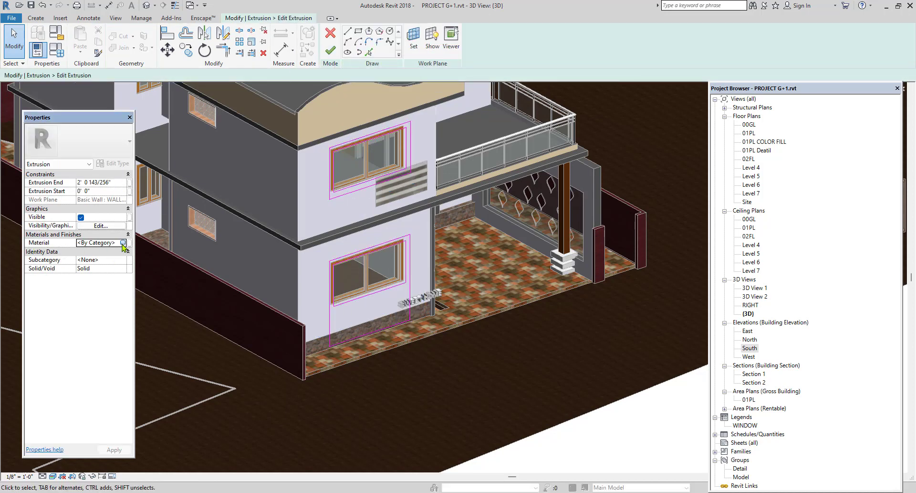
click(127, 242)
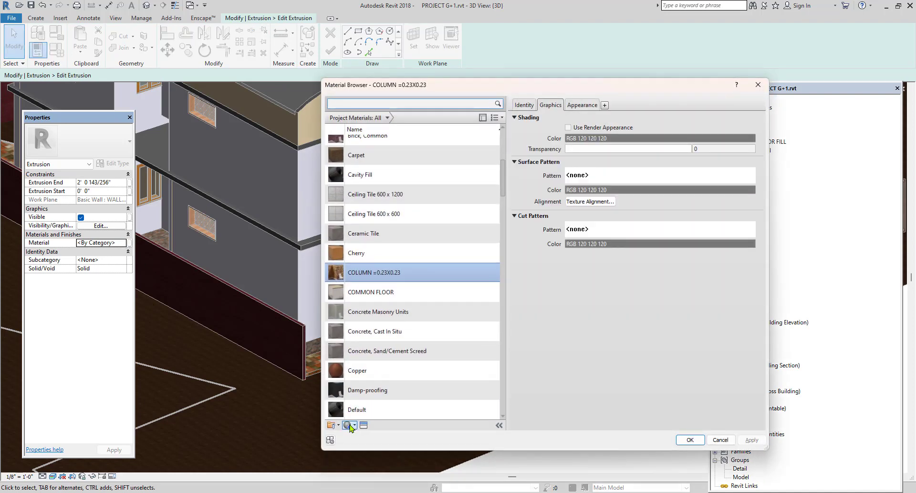
click(353, 424)
click(364, 433)
right_click(372, 273)
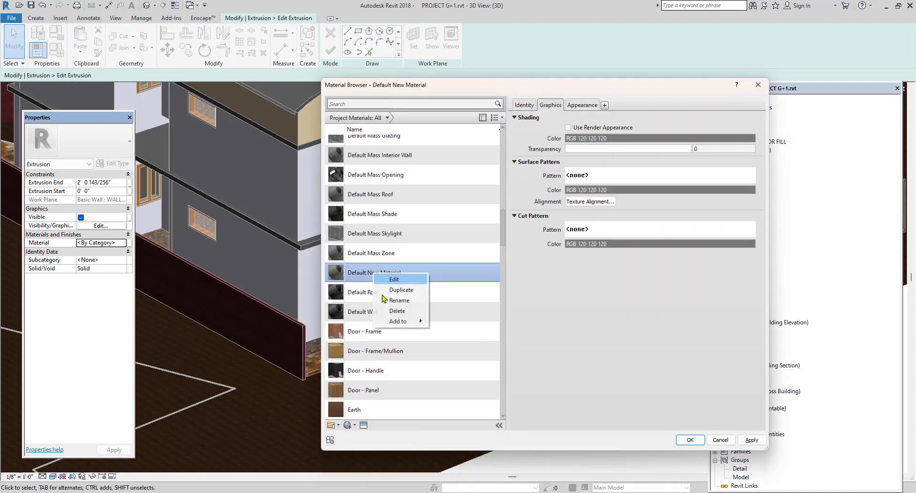
click(395, 304)
text(CHAJJA)
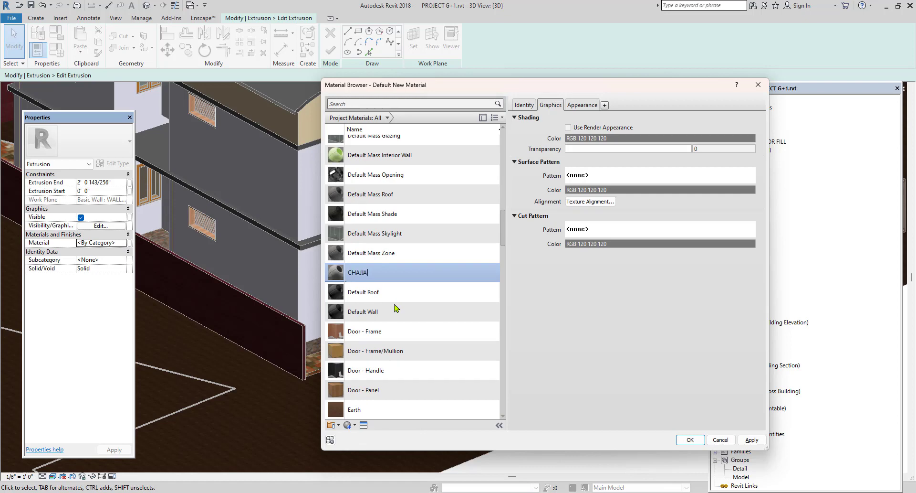
Give the CHAJJA material the Burnt Red appearance from the Stucco category of the Appearance Library.
click(364, 424)
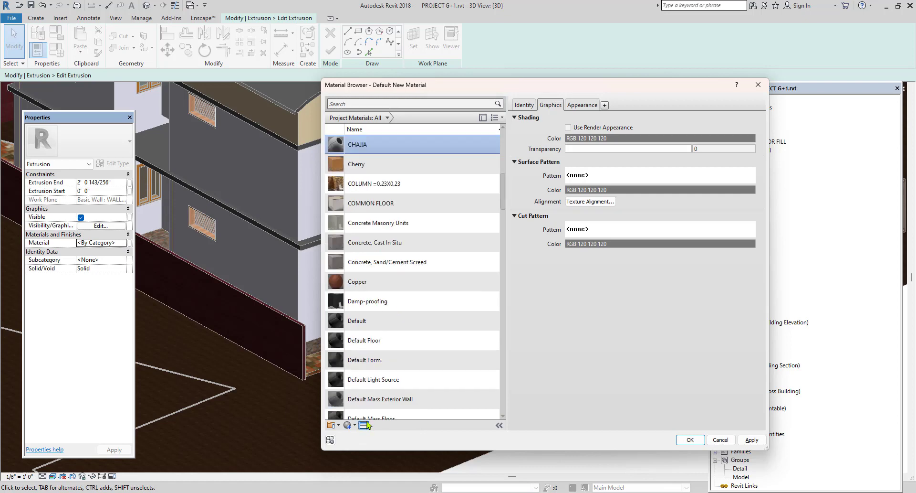
double_click(382, 173)
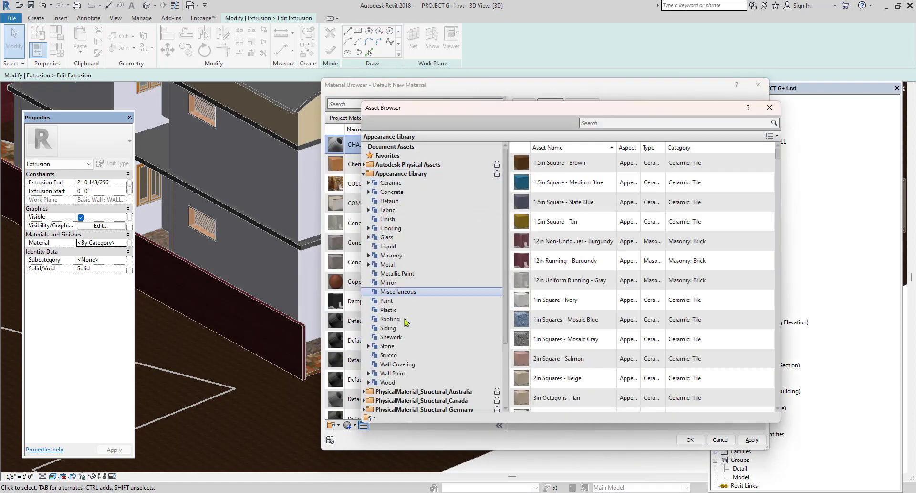
click(389, 355)
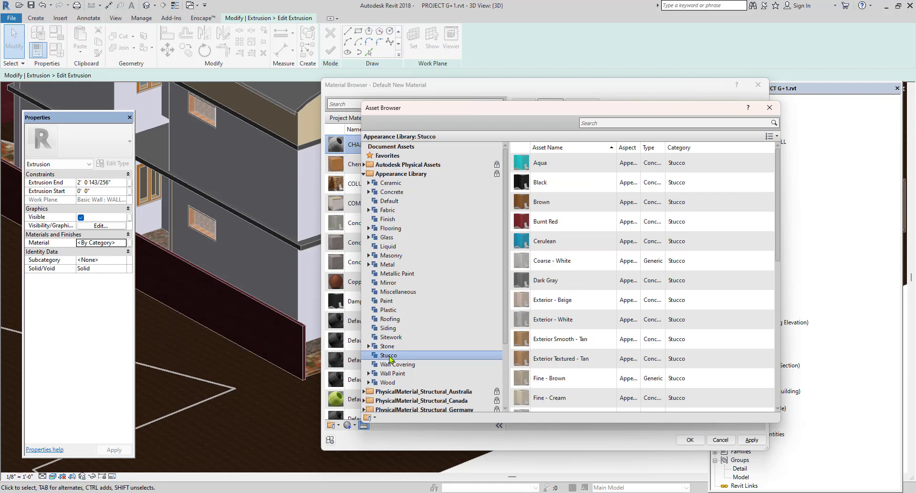
double_click(527, 223)
click(770, 108)
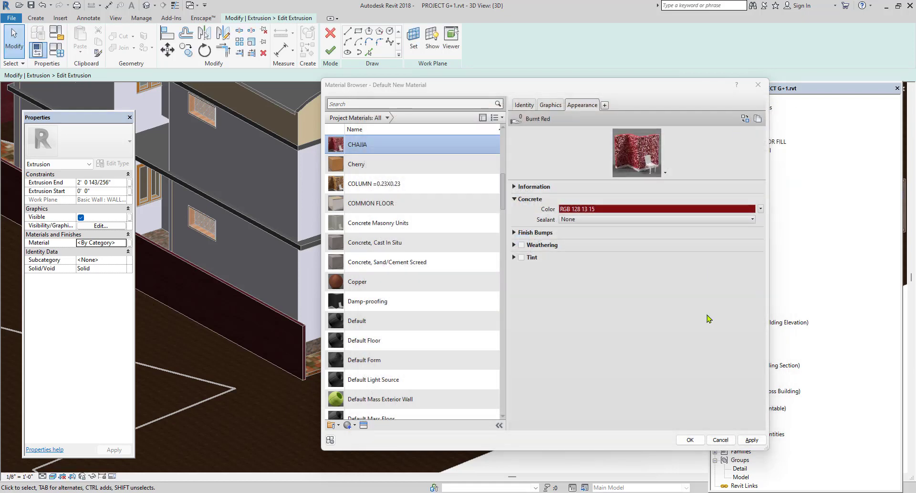
Save the CHAJJA material, try to assign it within the extrusion sketch, and finish the sketch.
click(753, 440)
click(690, 439)
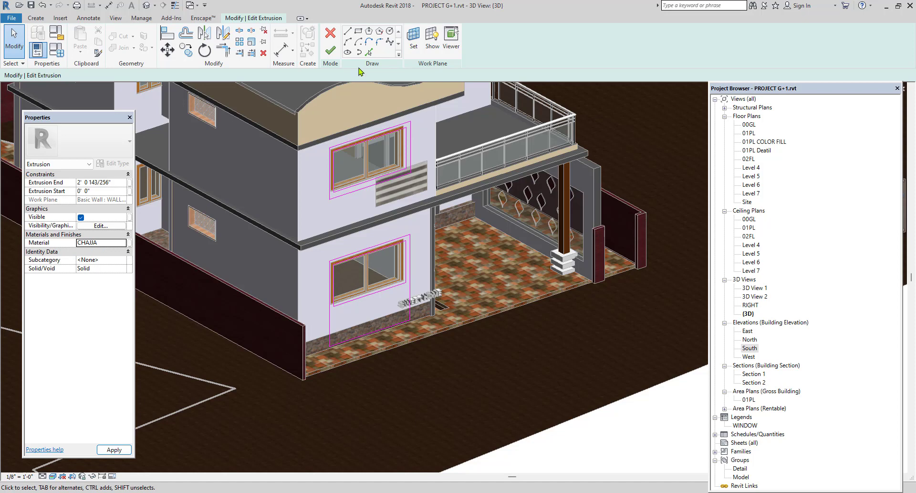
click(333, 50)
click(631, 451)
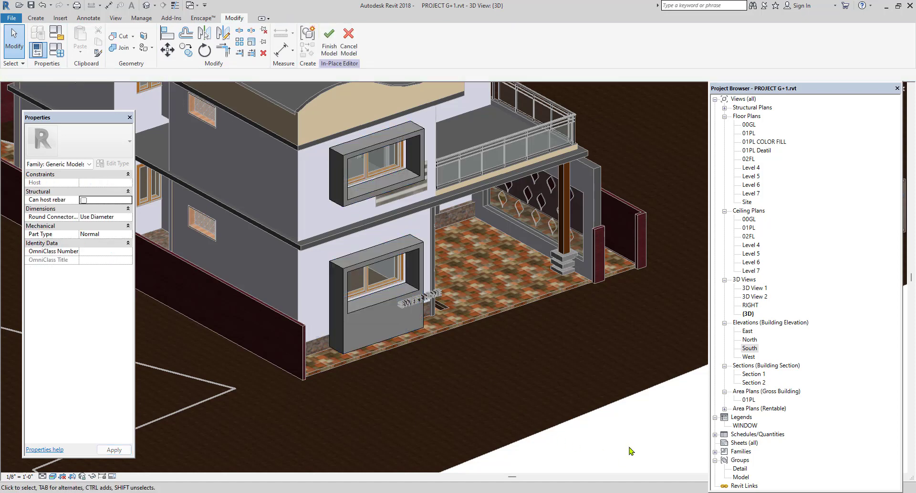
Set the material of the window-frame extrusion itself to CHAJJA.
click(389, 305)
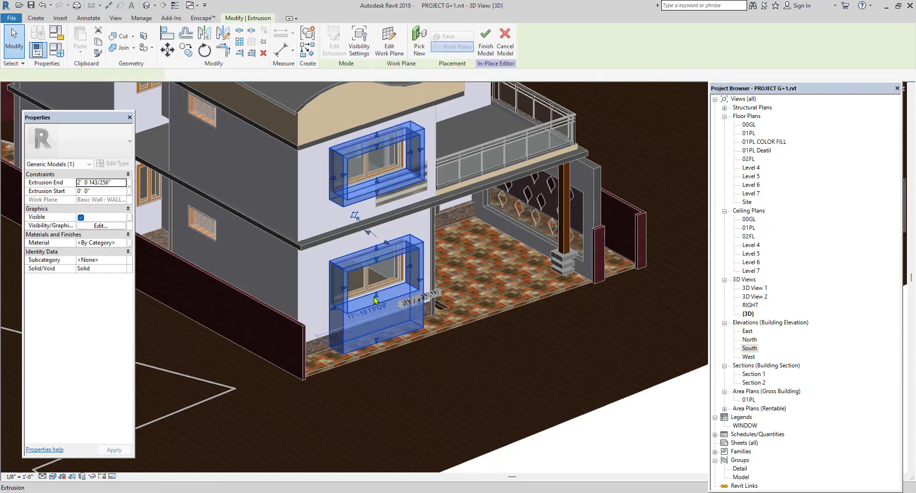
click(124, 244)
click(123, 242)
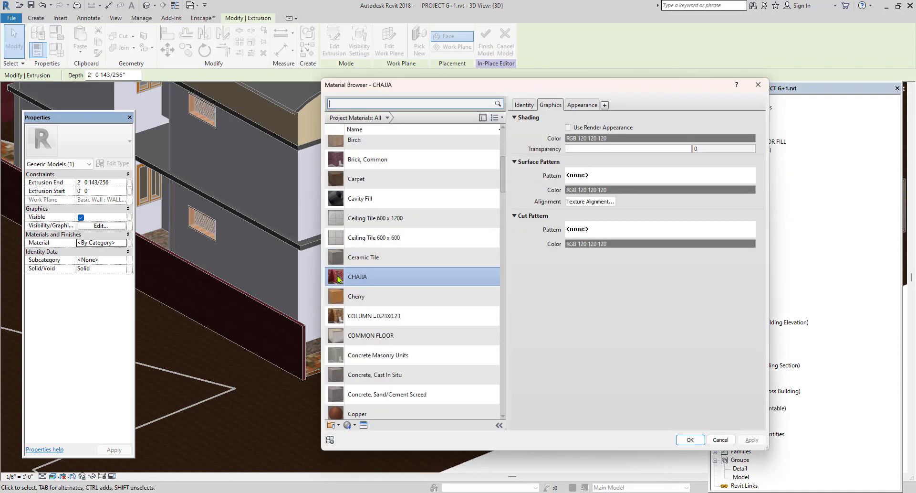
click(691, 440)
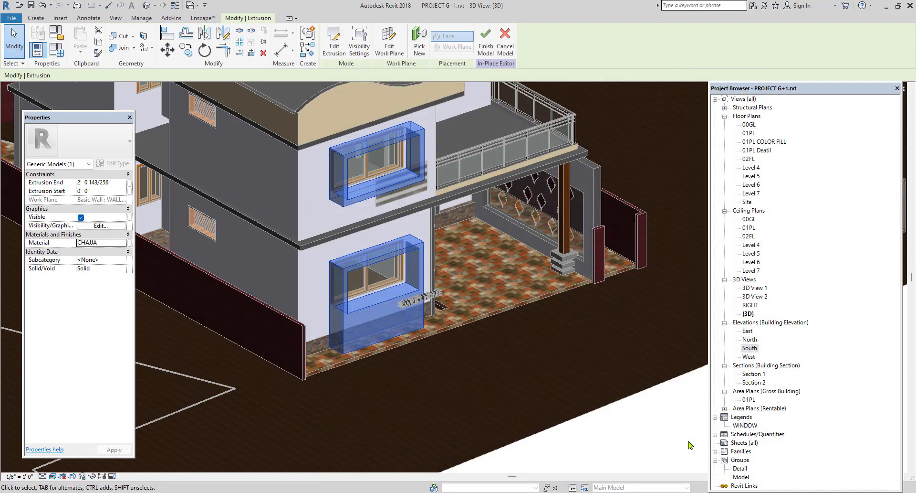
click(681, 445)
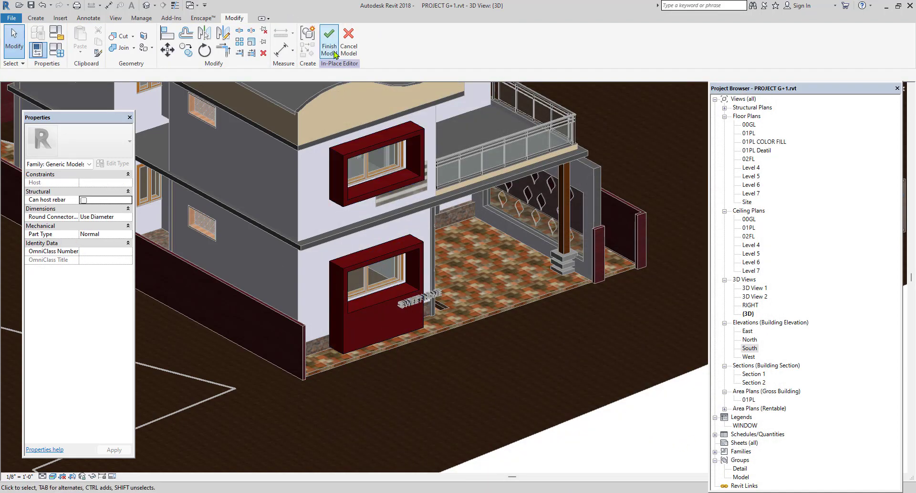
Finish the in-place model and look at the house from the balcony side.
click(329, 37)
shift+middle_drag(411, 252, 347, 341)
scroll(274, 207, up, 2)
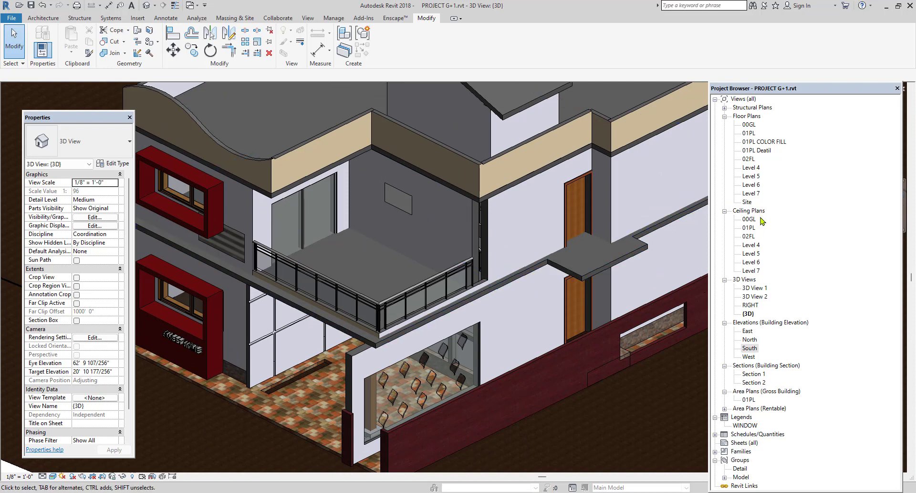
Open the 02FL floor plan and create an in-place Generic Models component named BAL.
double_click(748, 159)
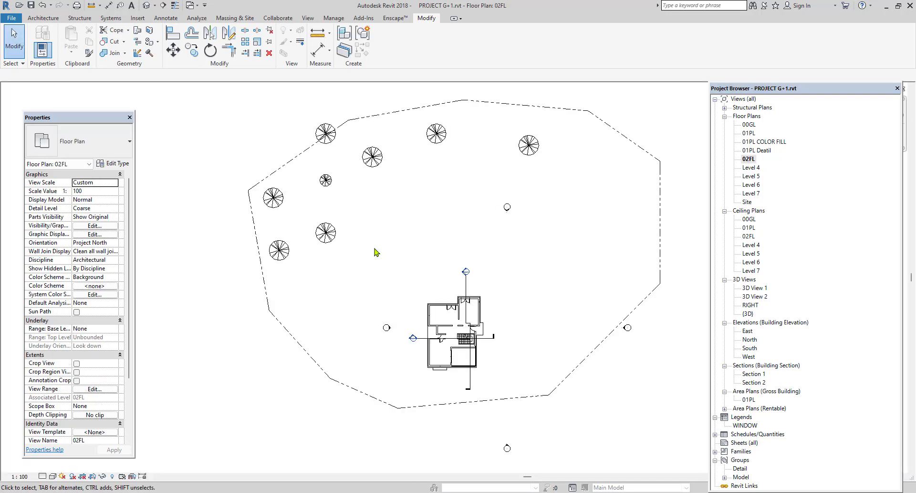
scroll(458, 341, up, 8)
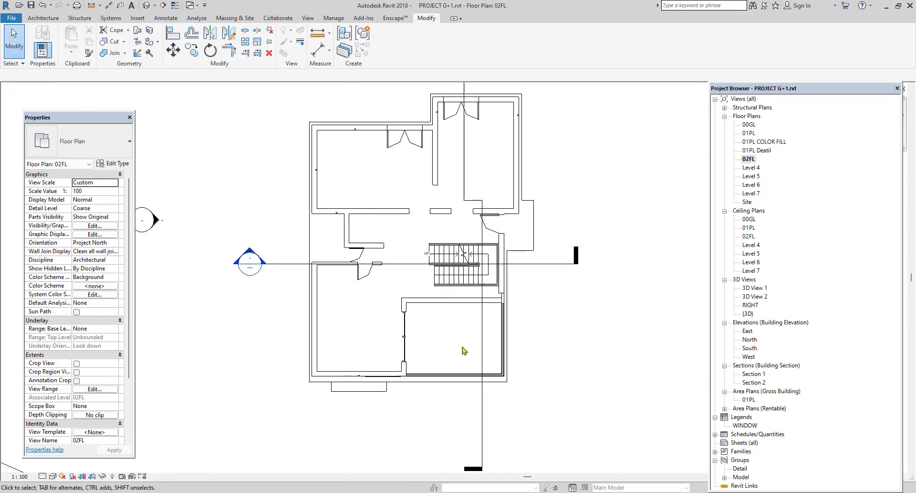
click(48, 19)
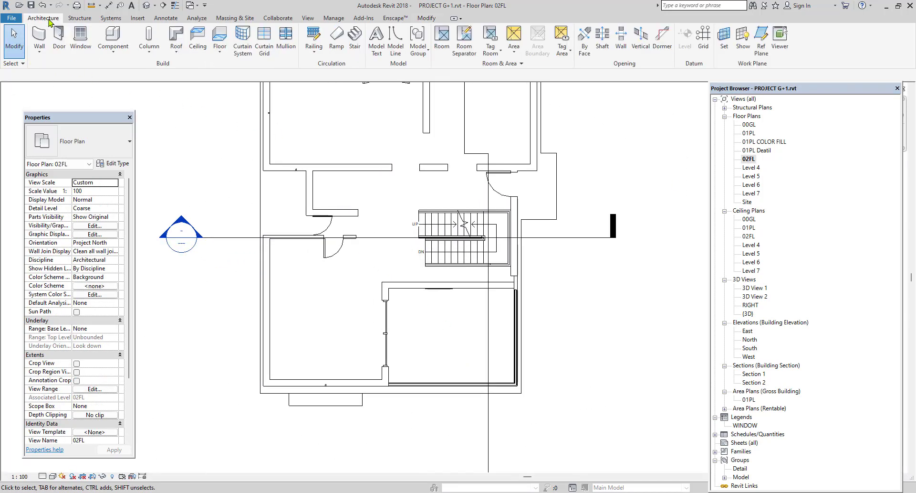
click(113, 50)
click(125, 91)
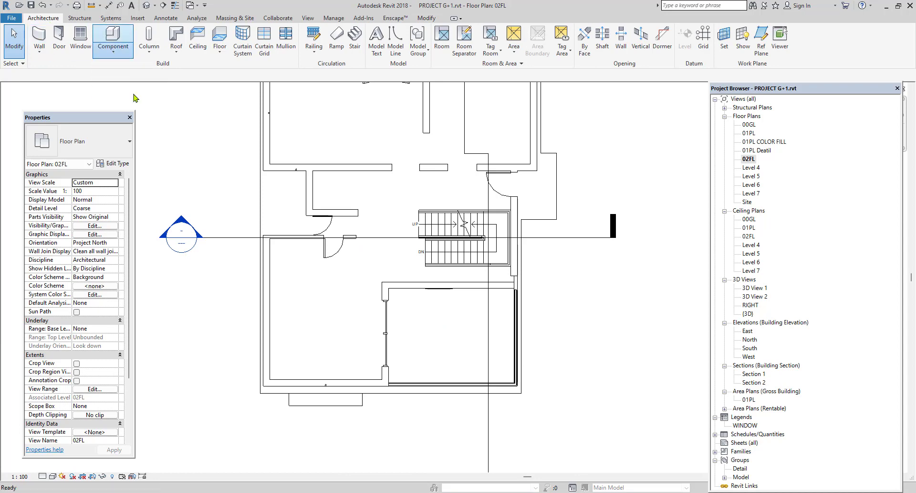
scroll(470, 242, down, 1)
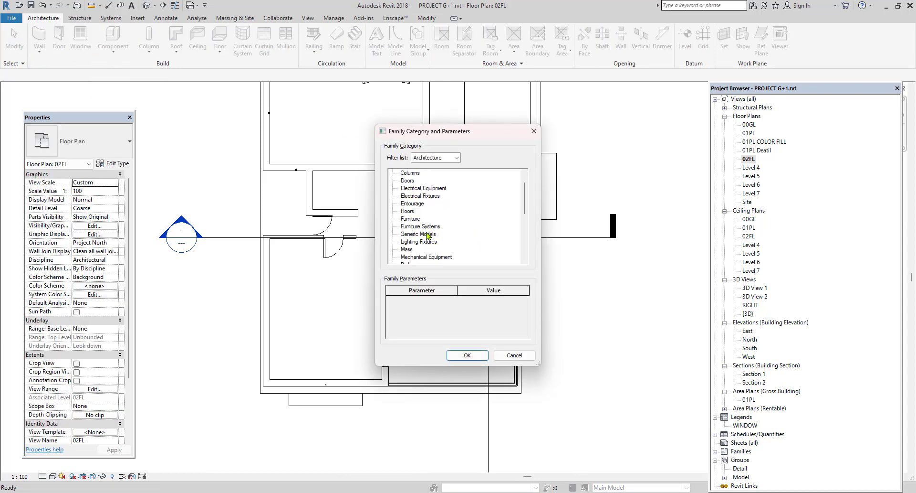
click(467, 356)
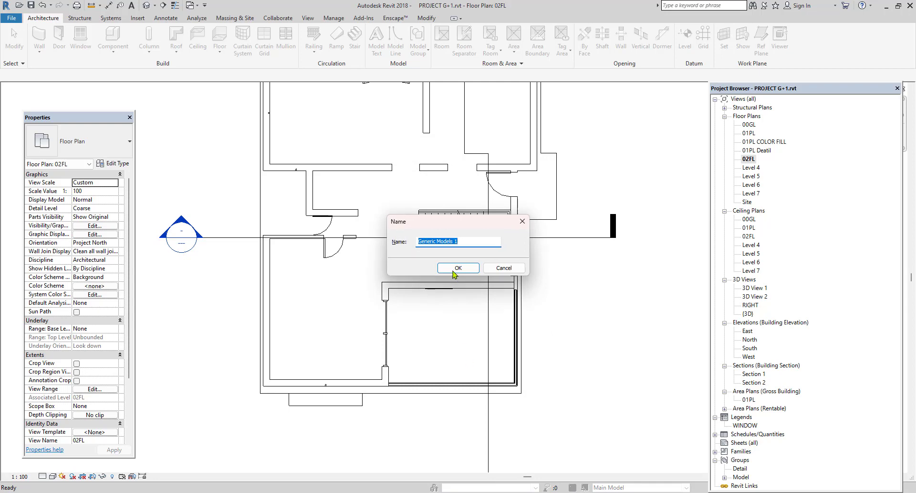
text(BAL)
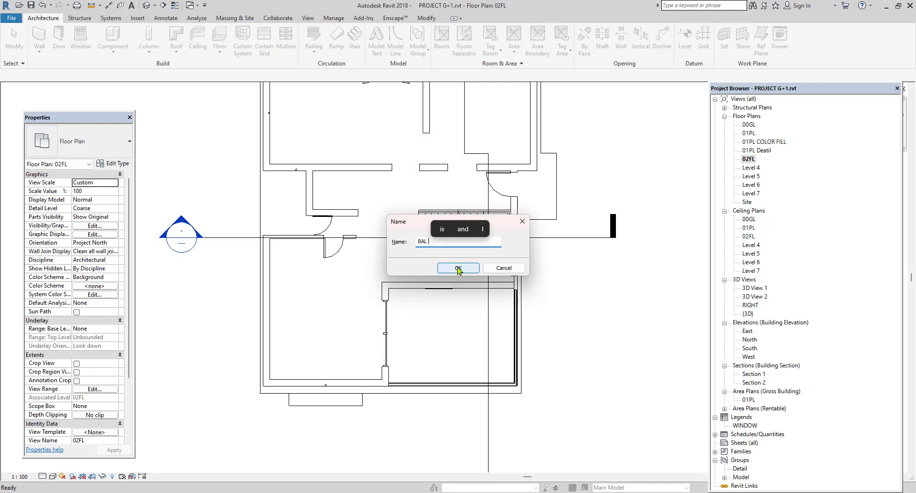
click(458, 268)
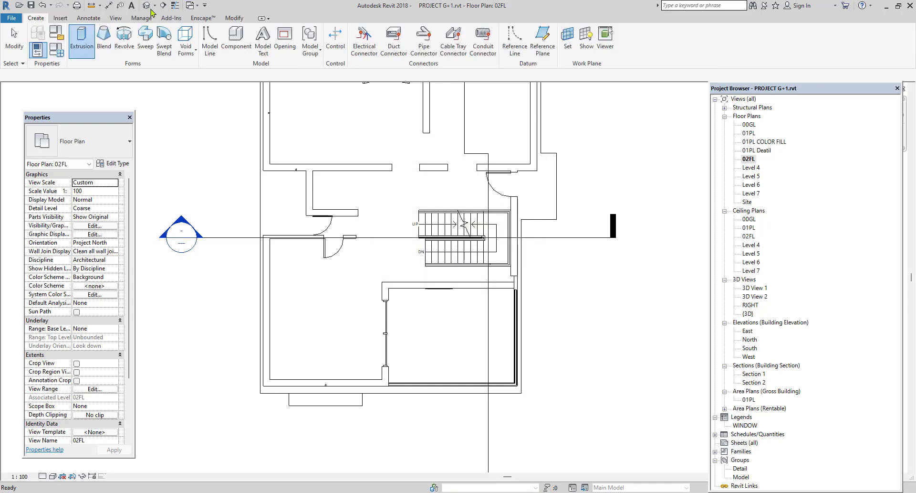
Extrude a rectangle covering the whole front balcony area between its walls and railing edges, and finish the in-place model.
click(79, 42)
click(358, 32)
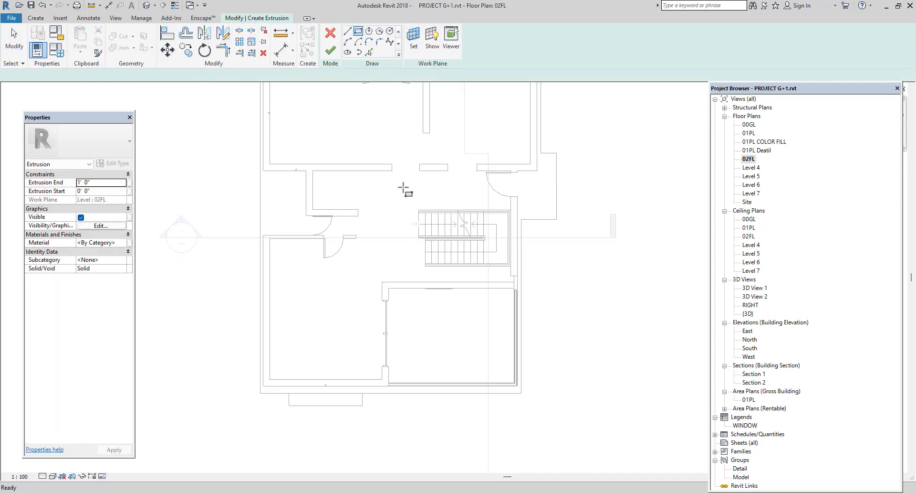
scroll(409, 374, up, 4)
click(353, 396)
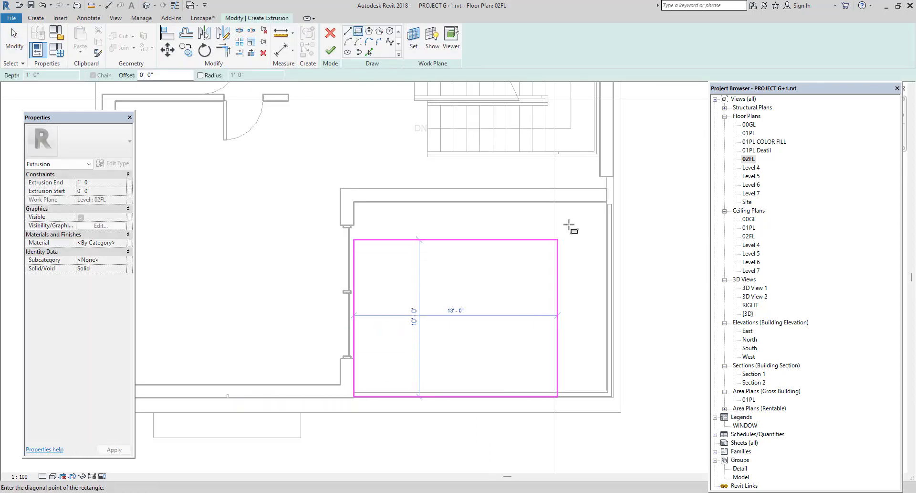
click(607, 202)
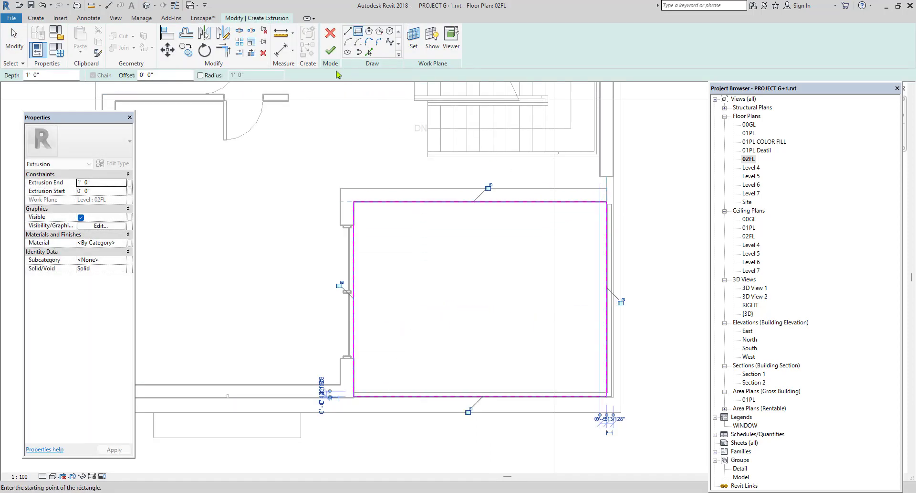
click(330, 55)
click(483, 47)
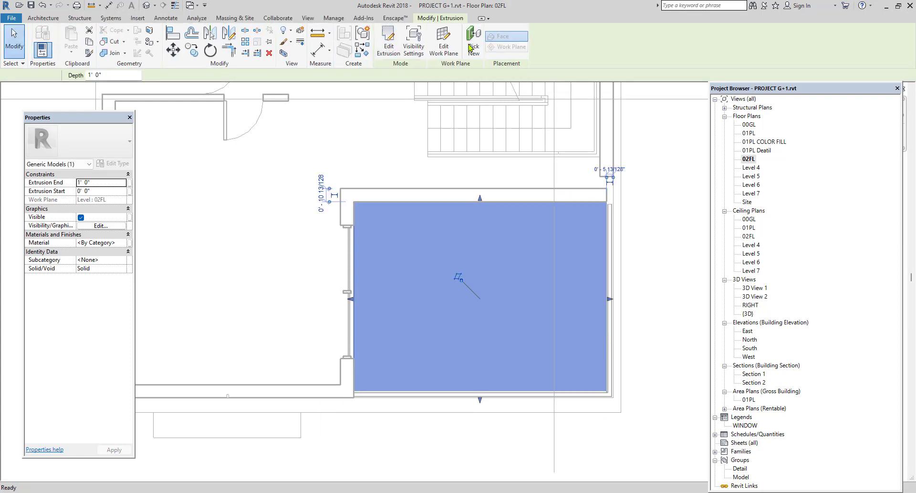
In the 3D view, raise the BAL slab from the balcony floor to just below the parapet and stretch its side edge.
click(145, 6)
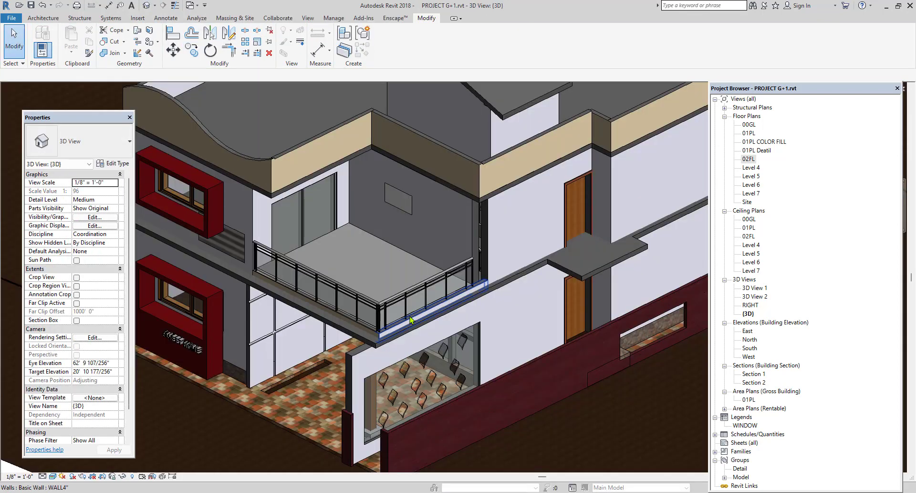
scroll(410, 320, down, 1)
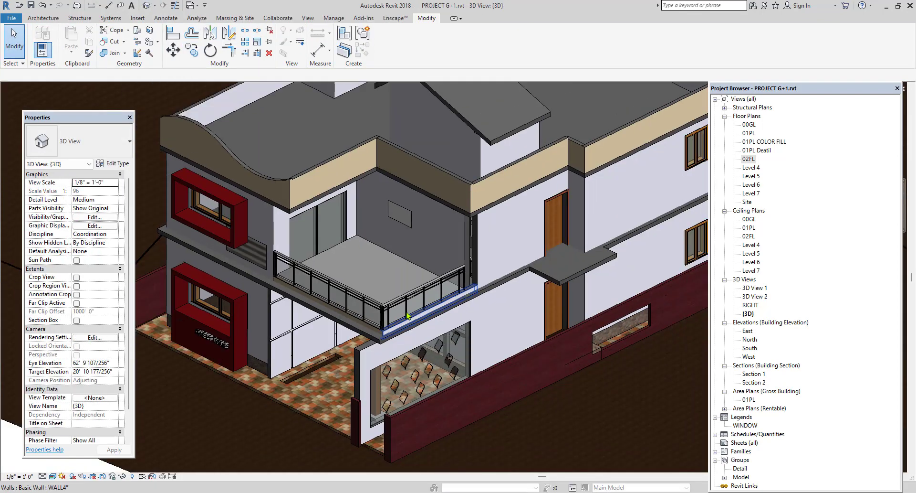
click(335, 253)
scroll(334, 268, up, 2)
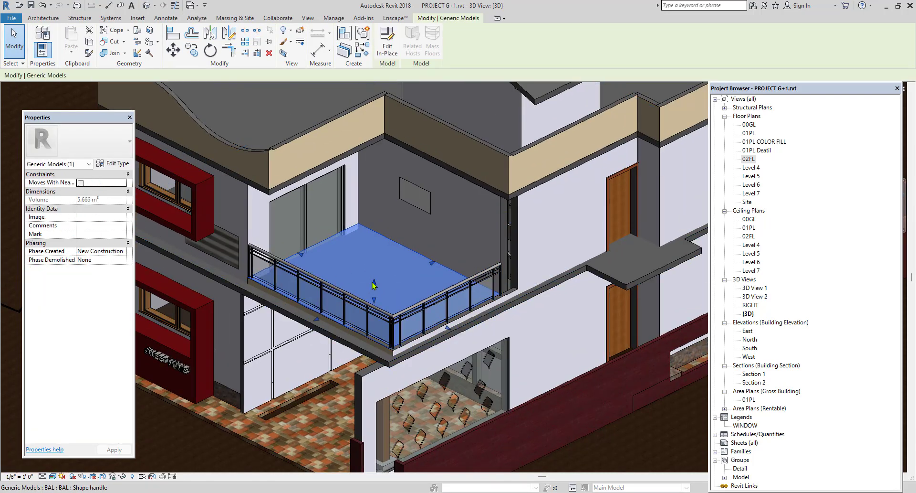
drag(374, 282, 390, 201)
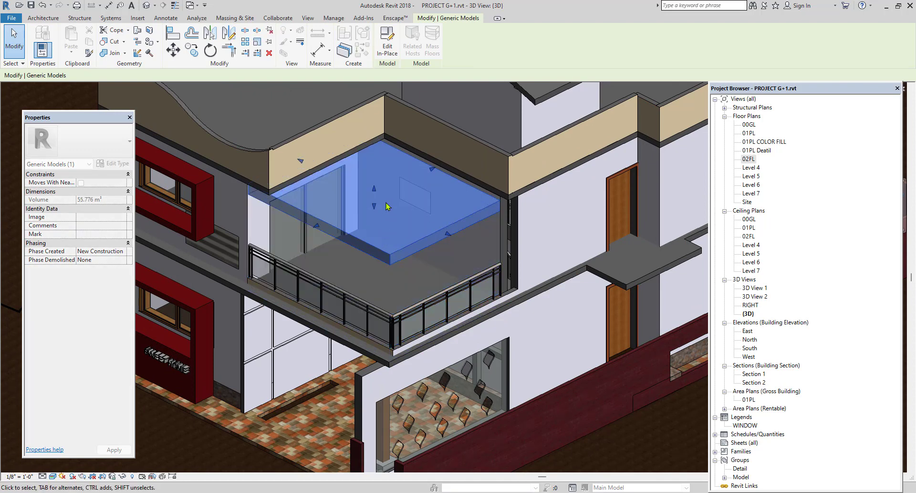
drag(450, 233, 384, 196)
scroll(373, 225, down, 3)
scroll(373, 226, down, 3)
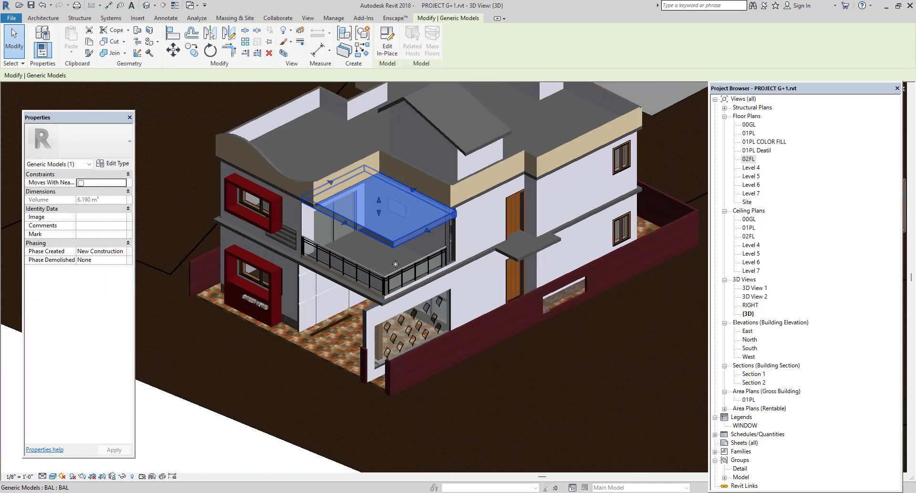
click(262, 429)
scroll(392, 243, up, 2)
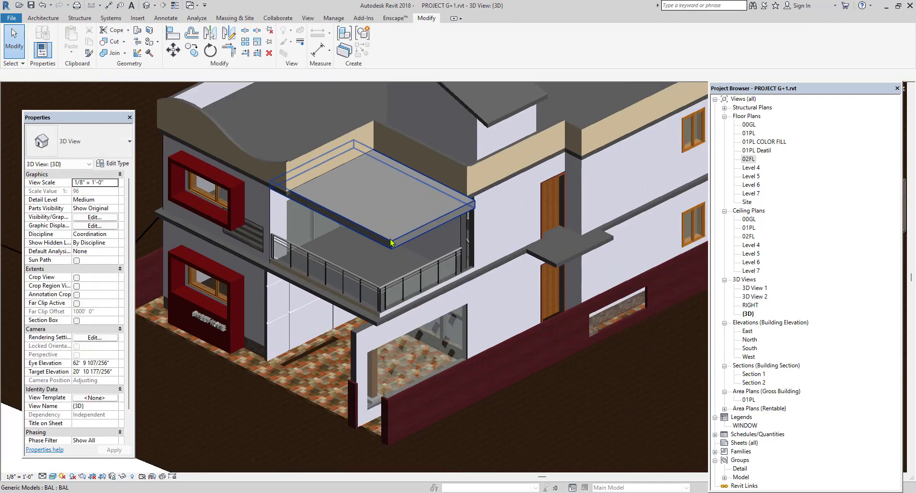
Edit the BAL model in place and open its extrusion sketch for editing in the Level 4 floor plan.
click(387, 238)
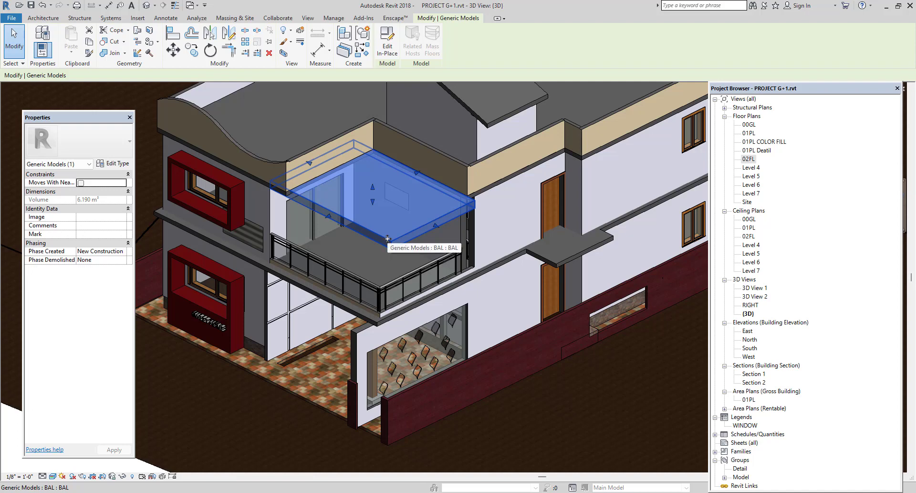
click(387, 46)
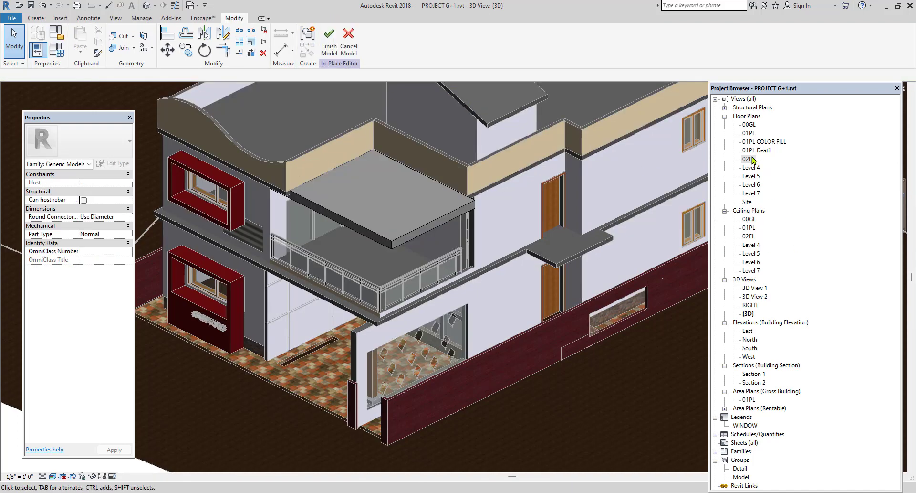
double_click(749, 159)
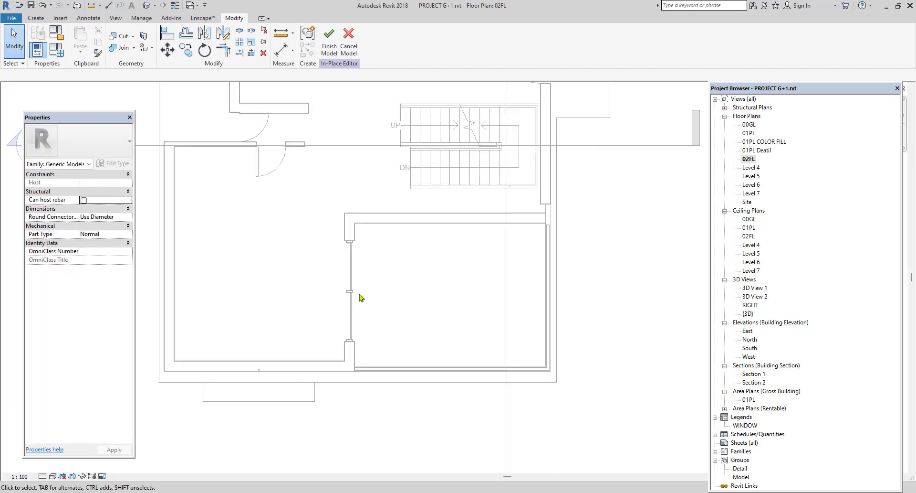
double_click(752, 177)
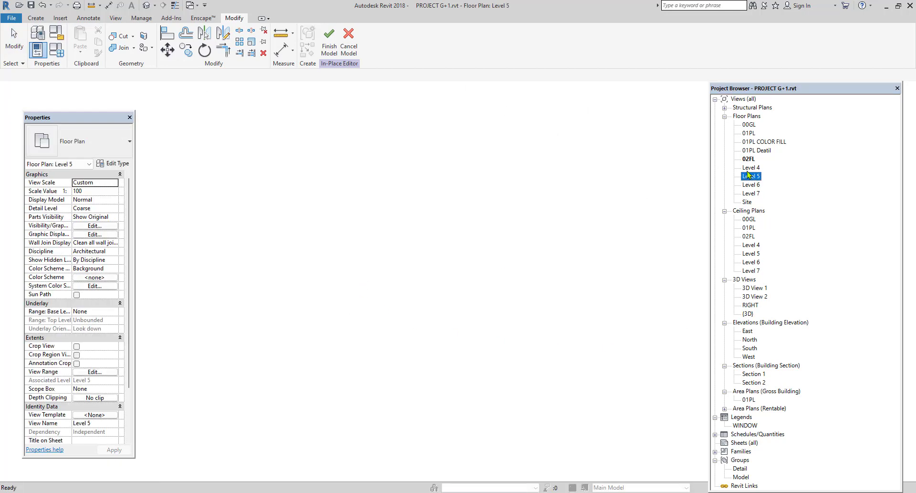
scroll(420, 279, down, 5)
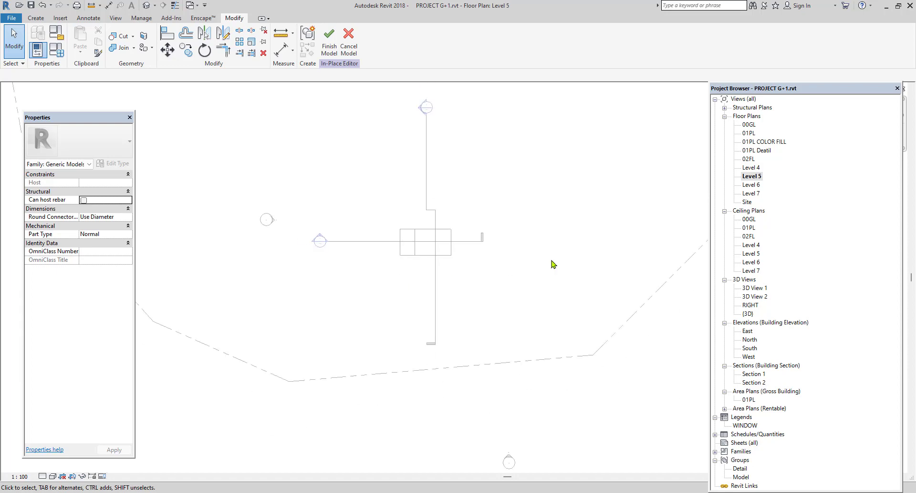
click(754, 168)
double_click(753, 168)
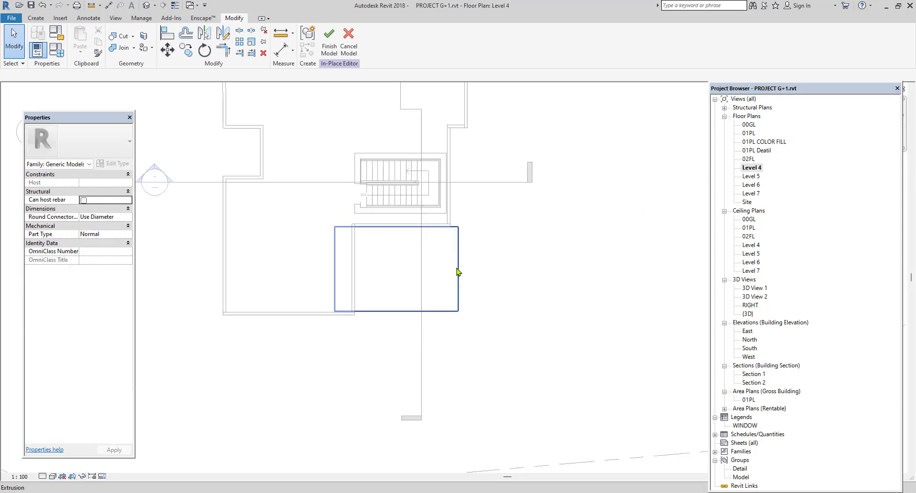
click(456, 272)
scroll(456, 272, up, 3)
click(334, 43)
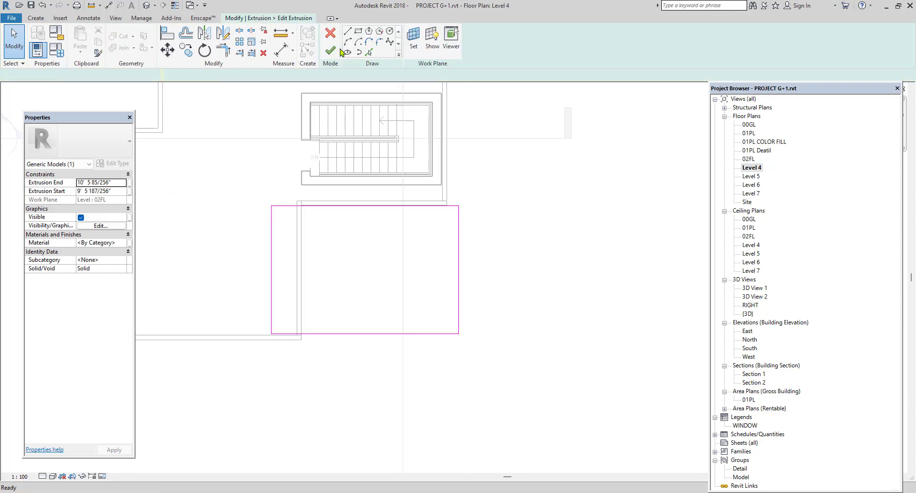
Move the sketch line that overlaps the building over to the outer face of the adjoining wall.
click(269, 285)
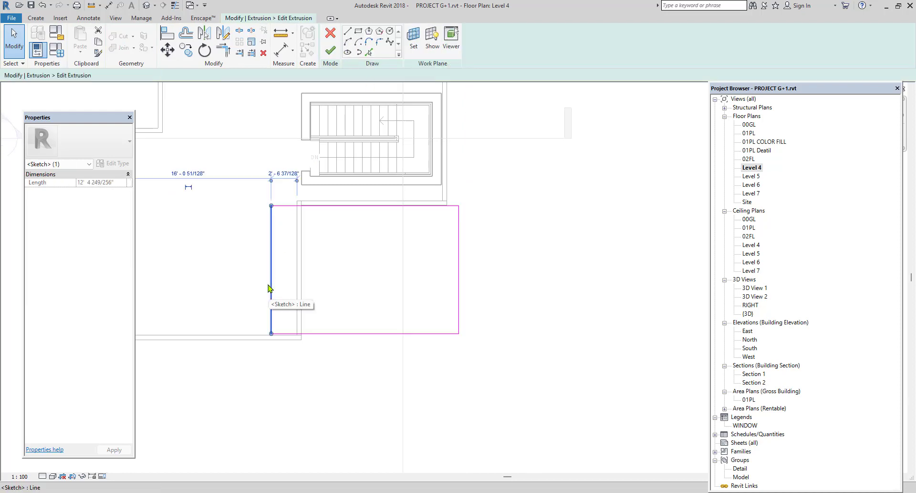
key(Right)
key(Right)
key(Right)
key(Right)
key(Right)
key(Right)
key(Right)
key(Right)
key(Right)
key(Right)
key(Right)
key(Right)
key(Right)
key(Right)
key(Right)
key(Right)
key(Right)
key(Right)
key(Right)
key(Right)
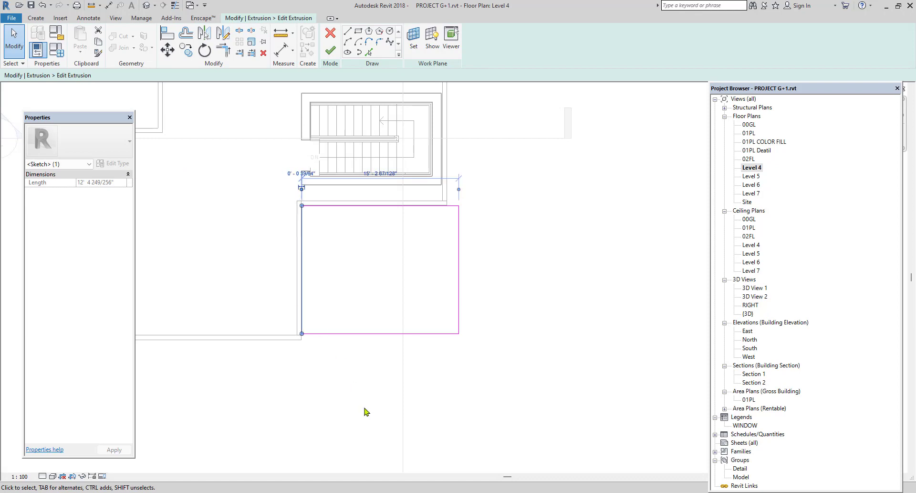
key(Escape)
Draw two staggered rectangular openings inside the slab outline, the first about 11'-10" by 1'-10" near the stair side.
scroll(371, 257, up, 1)
click(359, 32)
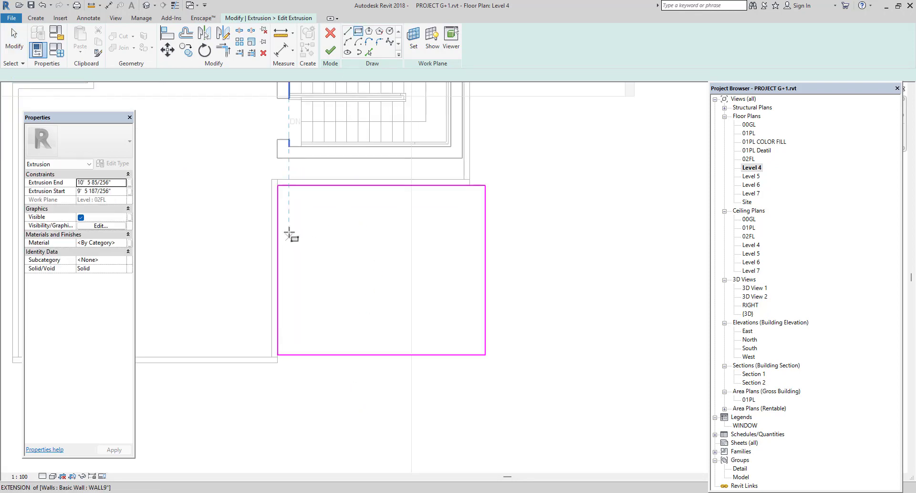
scroll(287, 196, up, 2)
click(283, 189)
click(530, 228)
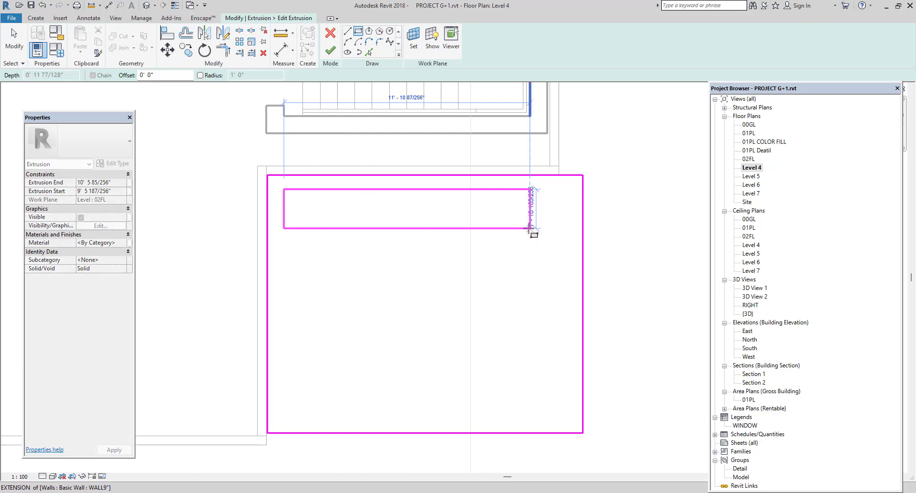
click(372, 241)
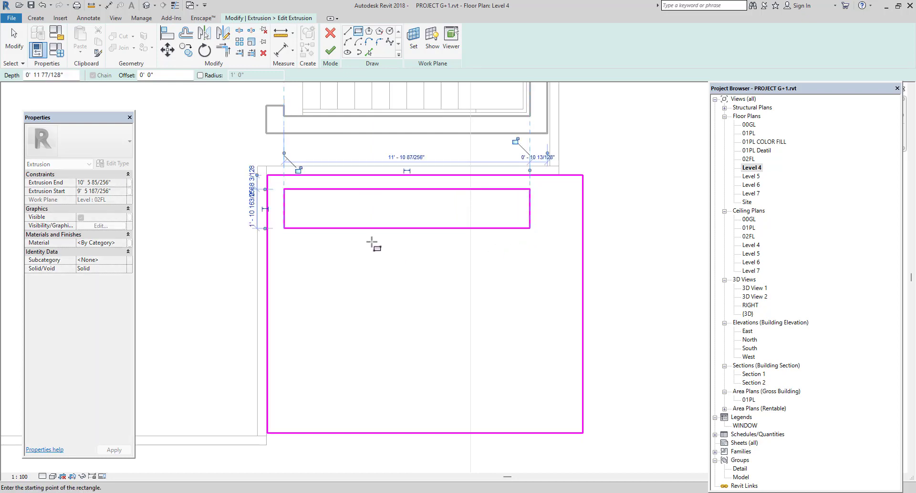
click(560, 281)
right_click(626, 241)
click(652, 246)
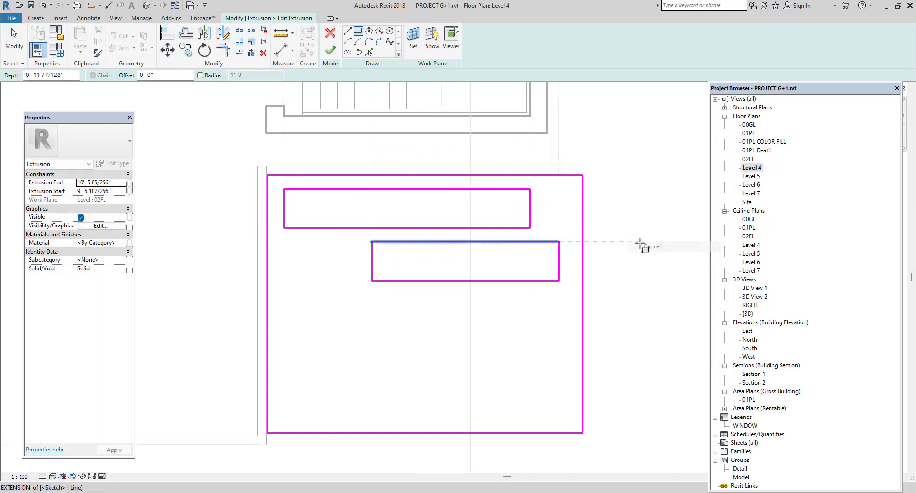
right_click(597, 240)
click(616, 243)
drag(506, 271, 399, 286)
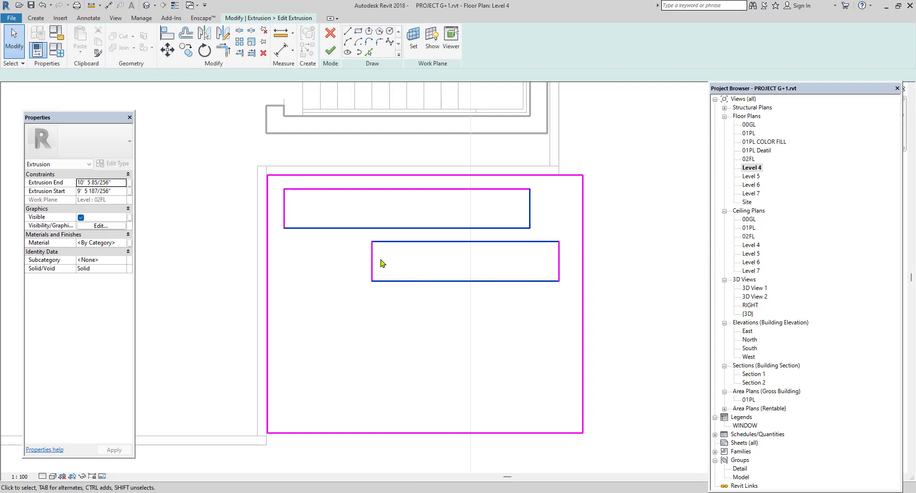
drag(560, 190, 332, 297)
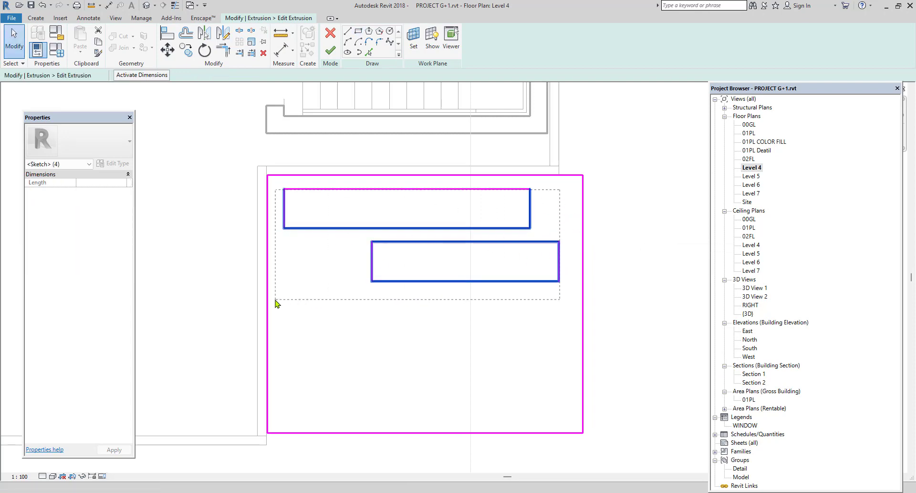
drag(276, 303, 286, 305)
key(Escape)
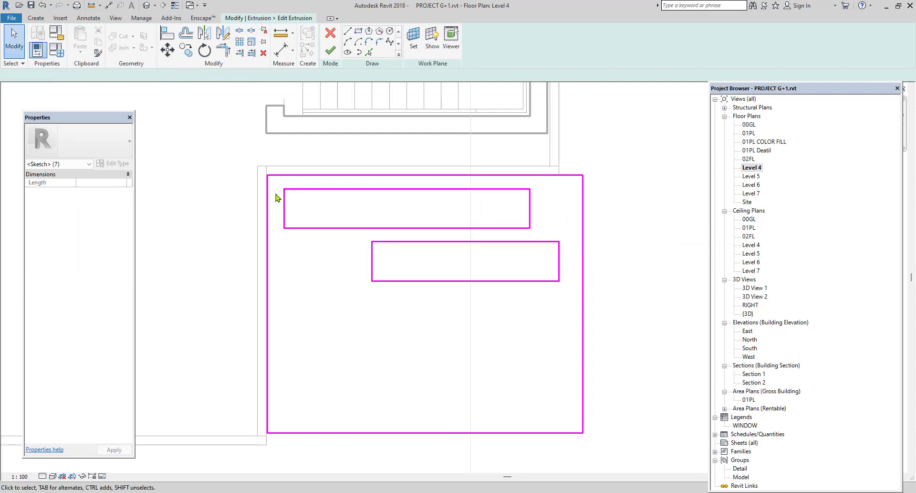
Copy both staggered rectangular openings straight down the slab outline to make a second pair below the first.
mouse_move(277, 181)
mouse_down()
mouse_move(443, 302)
mouse_move(574, 329)
mouse_up()
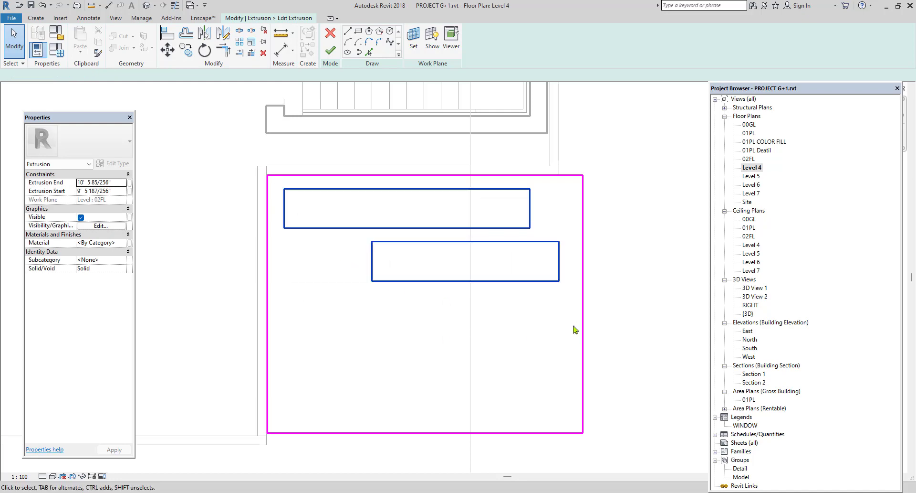
click(186, 50)
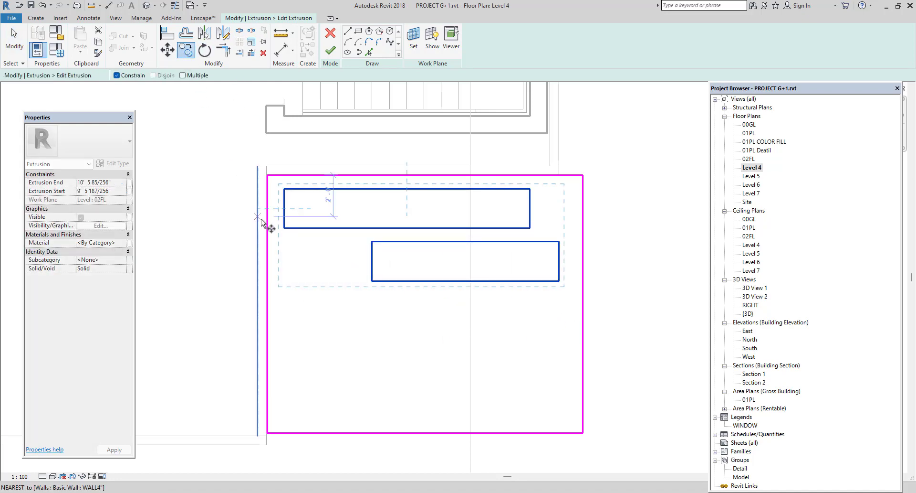
click(335, 189)
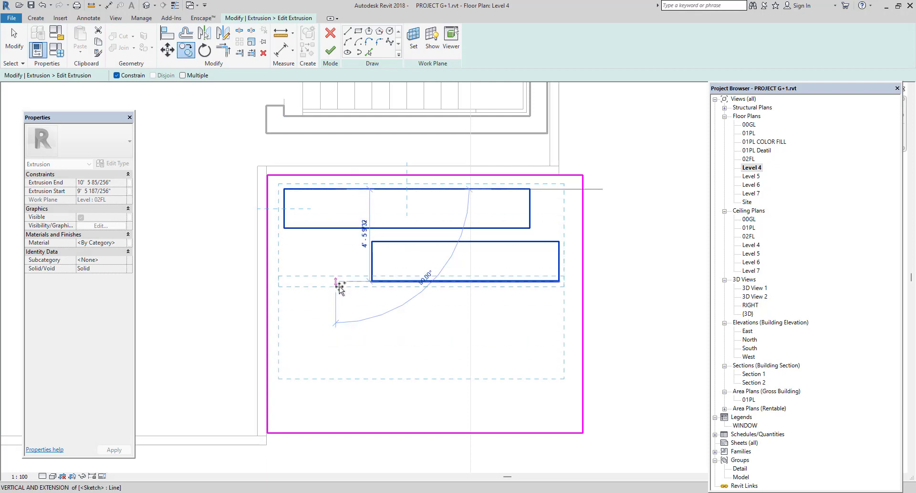
click(341, 304)
scroll(340, 303, down, 1)
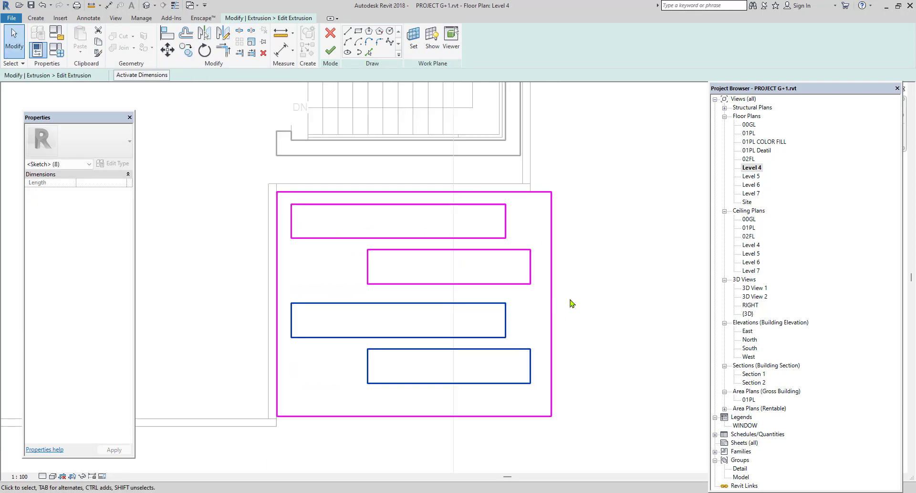
click(613, 298)
Finish the extrusion sketch, check the slab openings in the 3D view, and complete the in-place BAL model.
click(329, 57)
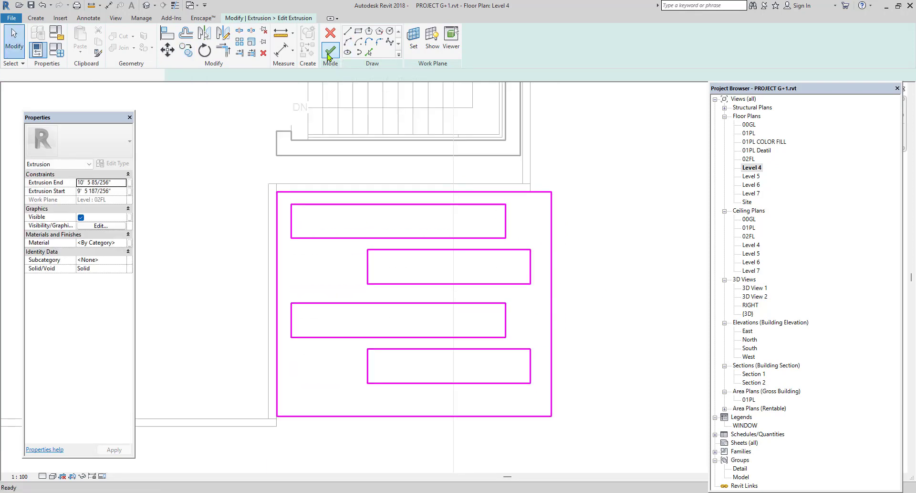
click(148, 9)
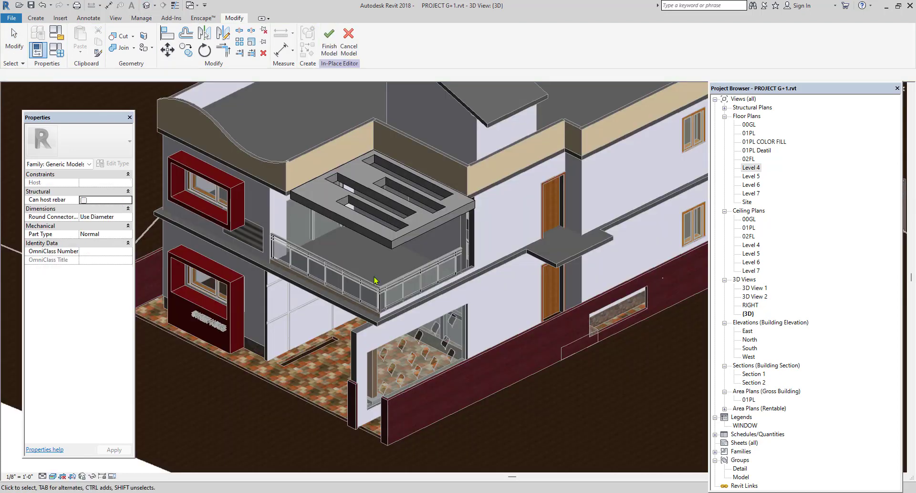
scroll(432, 237, up, 3)
click(432, 237)
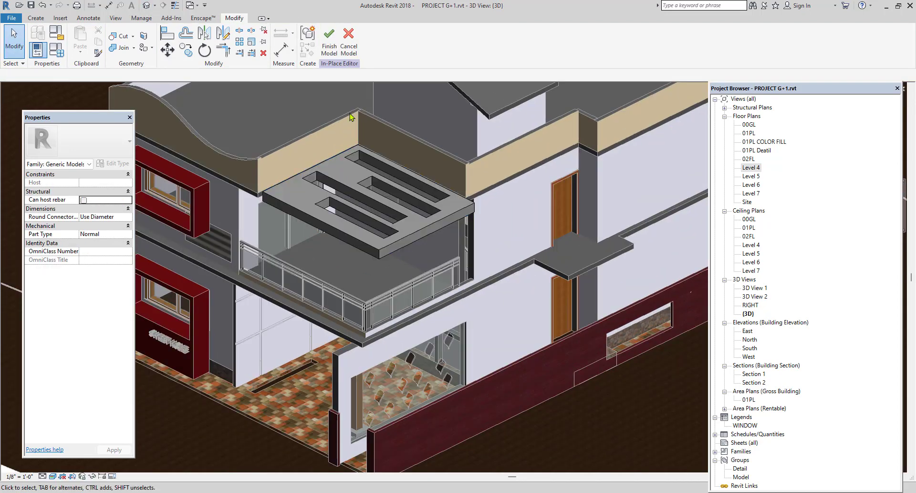
click(329, 47)
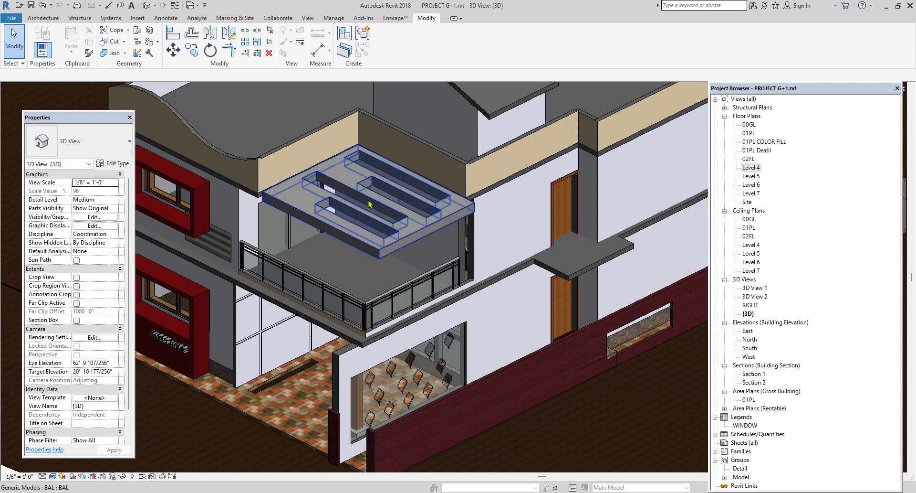
Start an architectural floor boundary sketch in the Level 4 floor plan.
double_click(752, 168)
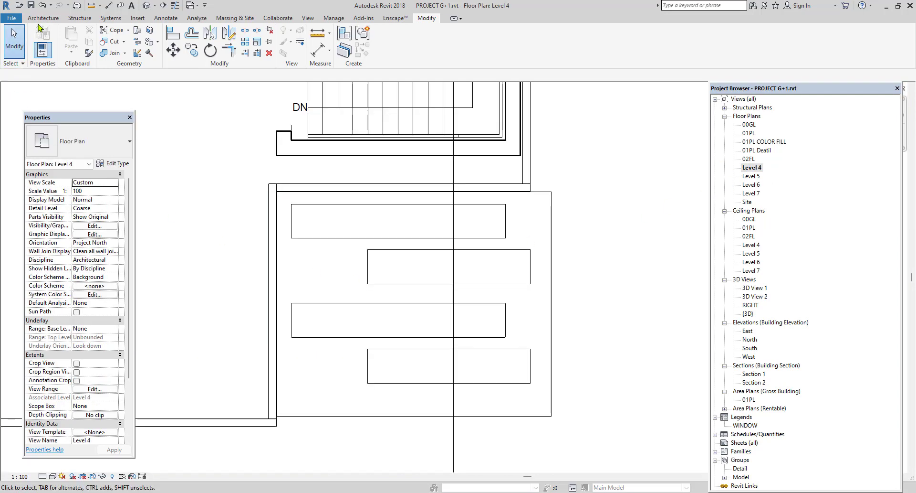
click(43, 18)
click(215, 57)
click(238, 88)
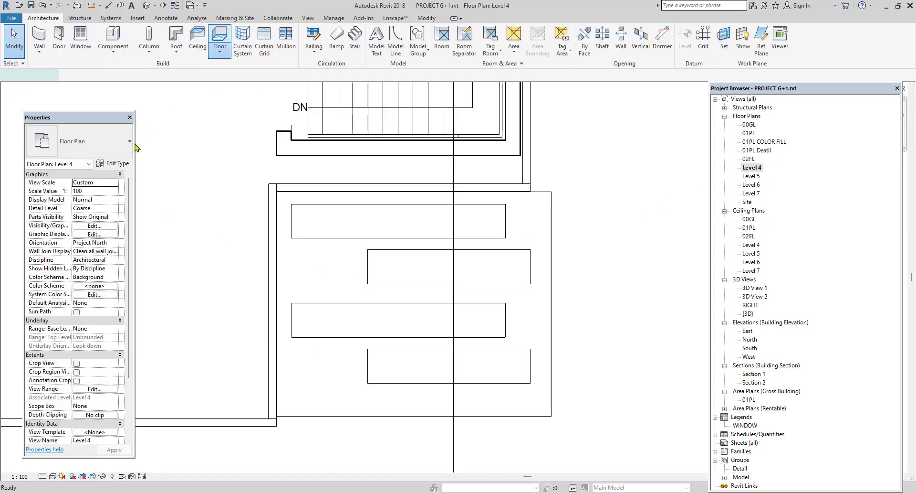
Duplicate the SITE FLOOR floor type under the name GLASS FLOOR.
click(114, 164)
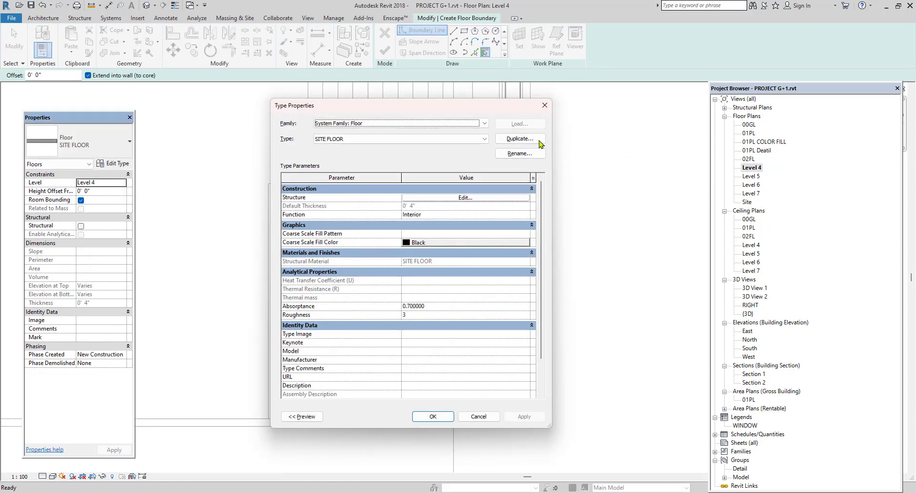
click(521, 139)
text(GLA)
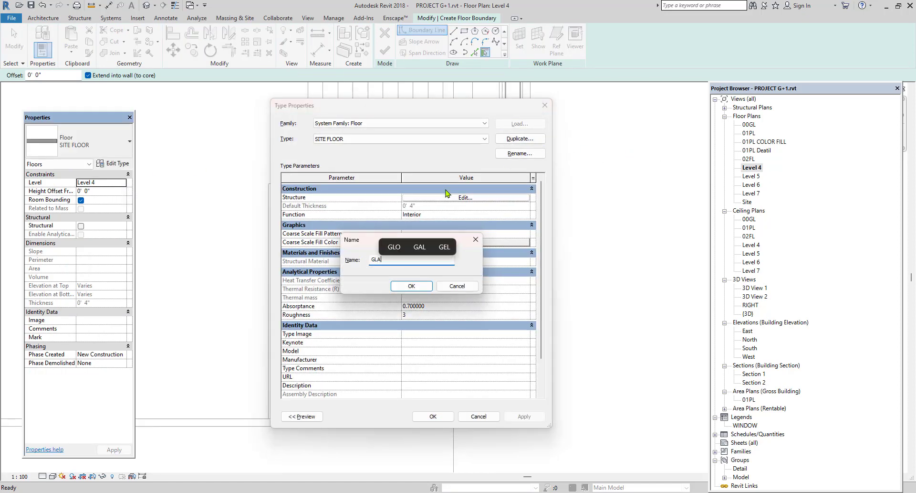
text(SS FLOOR)
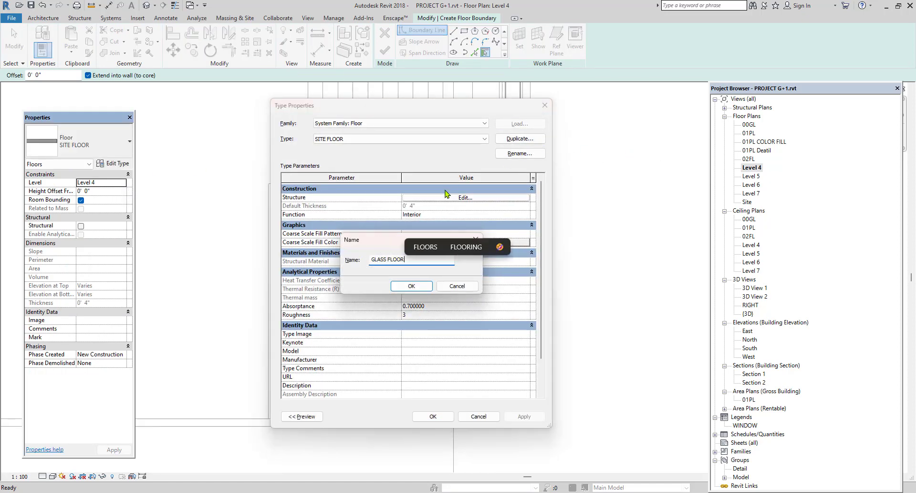
click(412, 286)
Open the layer structure of the GLASS FLOOR type for editing.
click(461, 197)
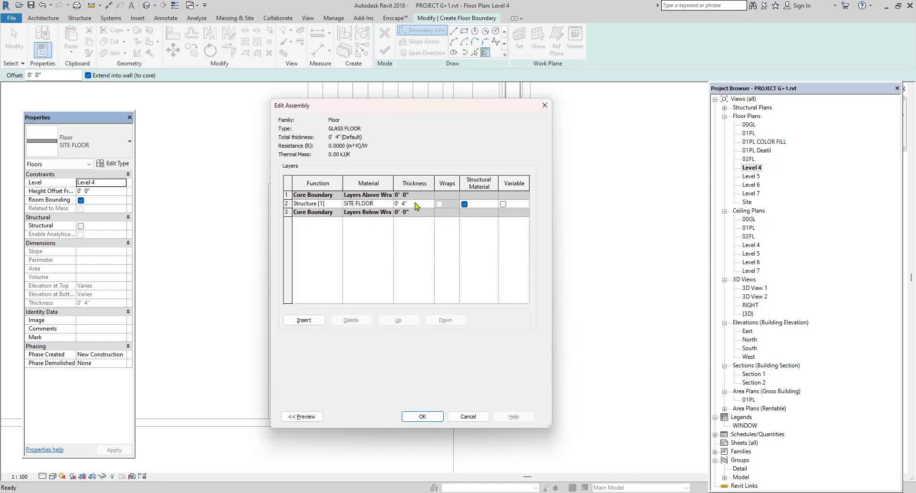
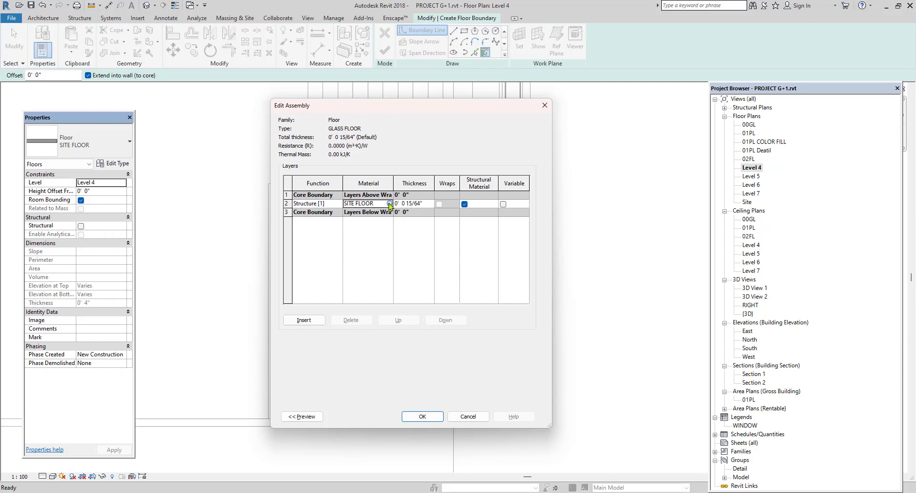
Create a new material for the structure layer of the floor type and rename it GLASS FLOOR.
click(389, 204)
click(337, 424)
click(377, 431)
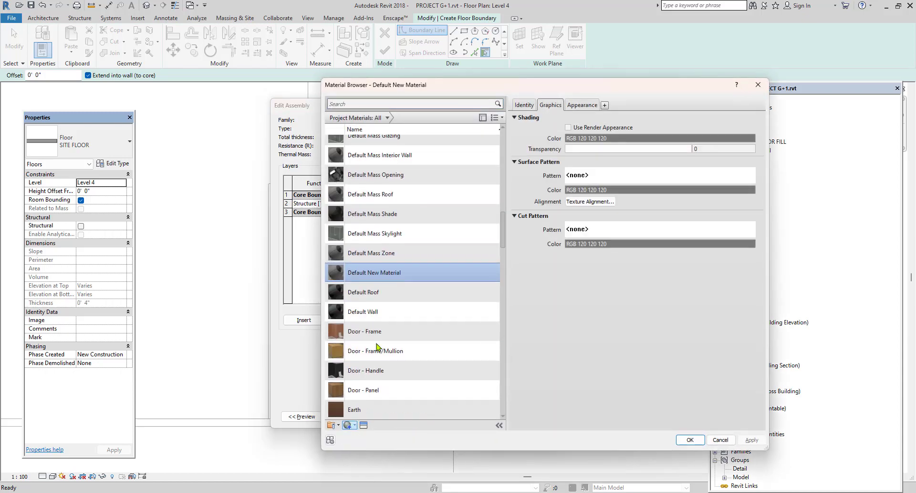
right_click(371, 274)
click(393, 299)
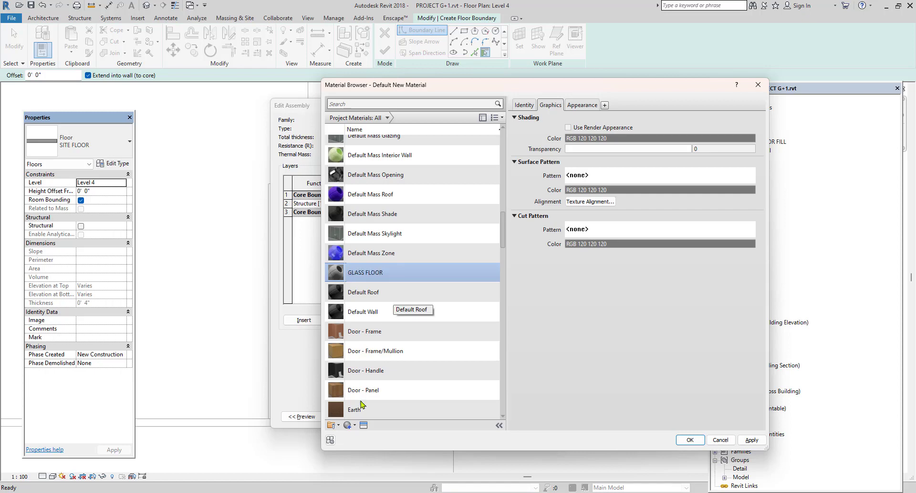
Give the GLASS FLOOR material the Dark Blue glazing appearance from the Glass category of the Appearance Library.
click(364, 425)
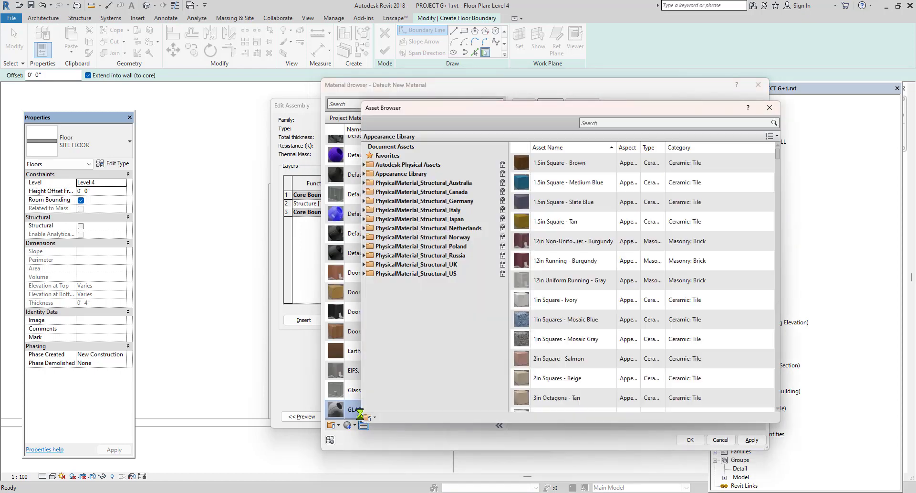
click(364, 174)
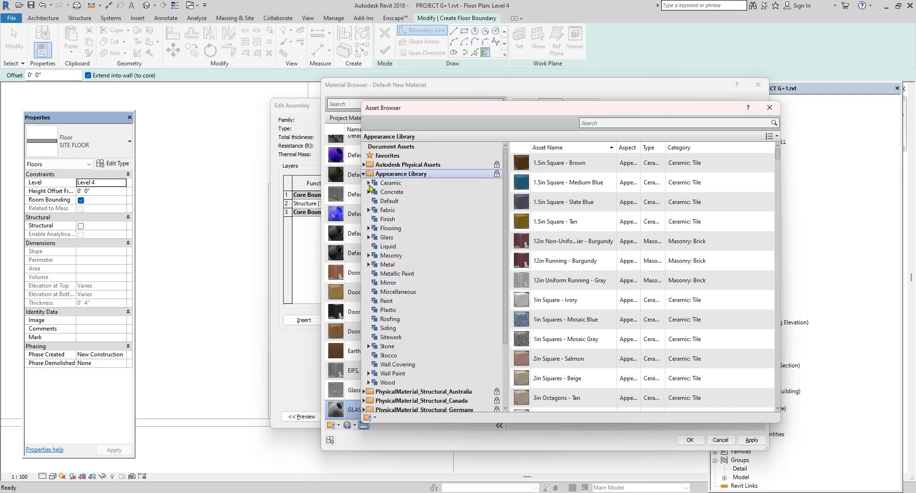
click(369, 237)
click(392, 247)
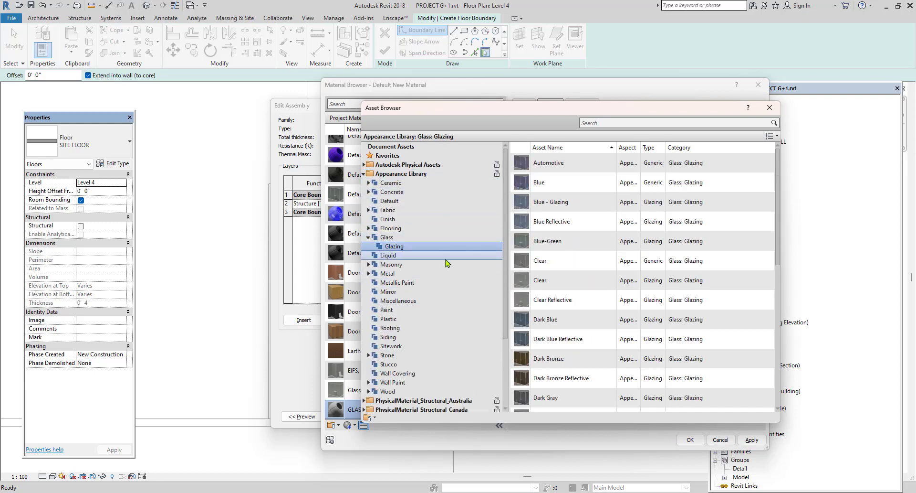
double_click(527, 323)
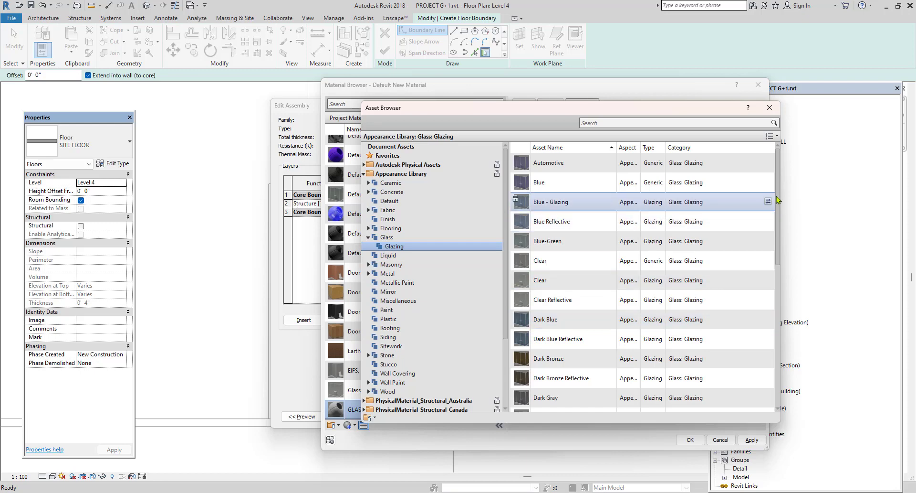
click(770, 108)
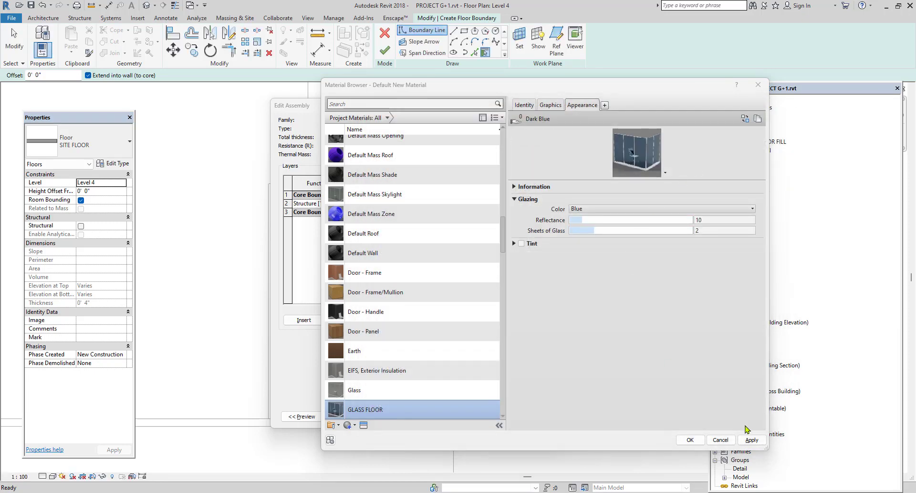
Set the glazing reflectance to 17, assign the GLASS FLOOR material to the structure layer and confirm the floor type.
mouse_move(579, 220)
mouse_down()
mouse_move(614, 219)
mouse_move(595, 220)
mouse_up()
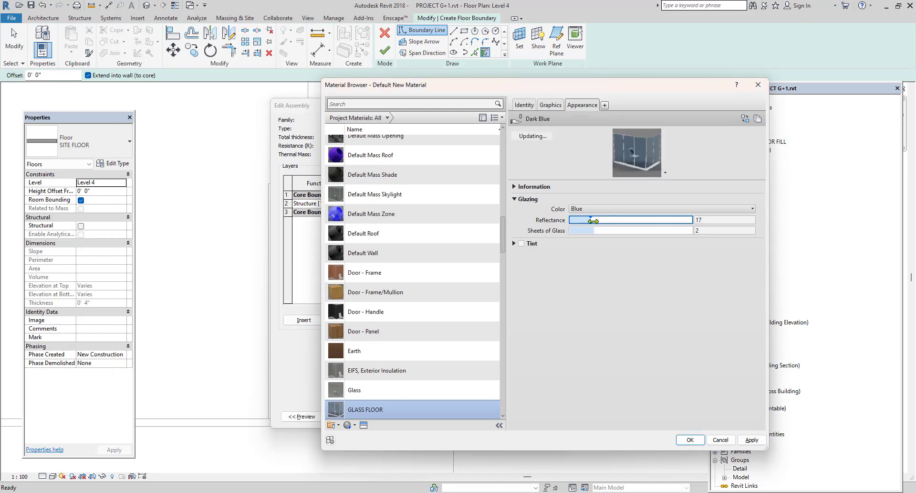
click(605, 211)
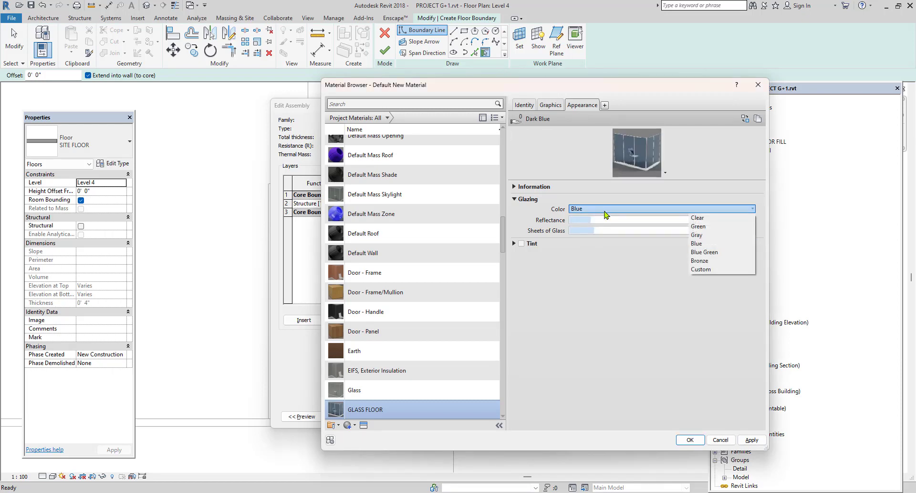
click(605, 210)
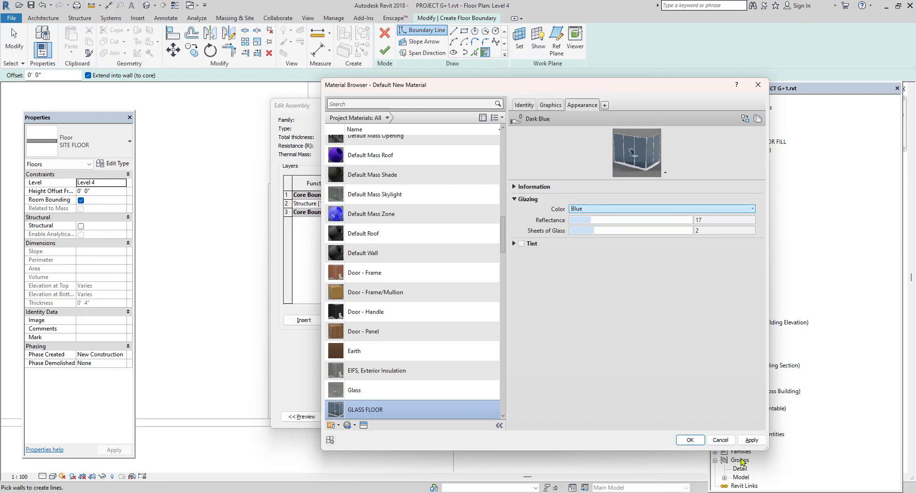
click(752, 439)
click(690, 440)
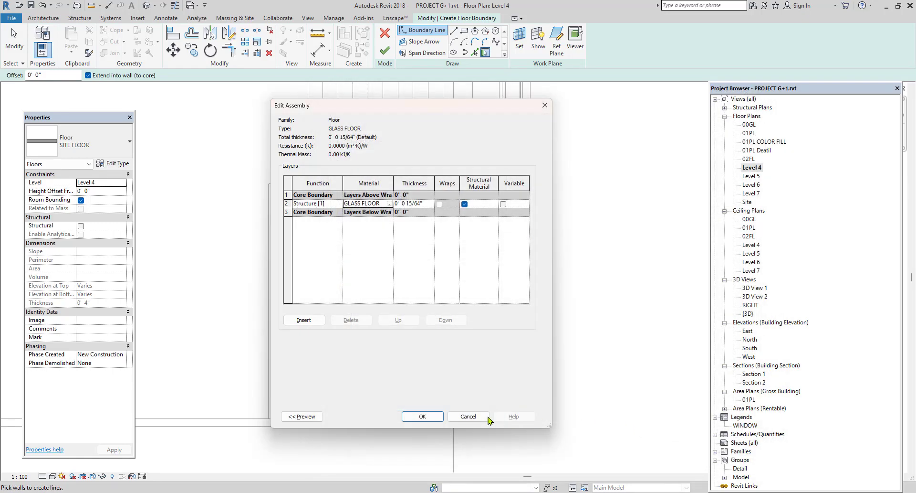
click(423, 416)
click(433, 415)
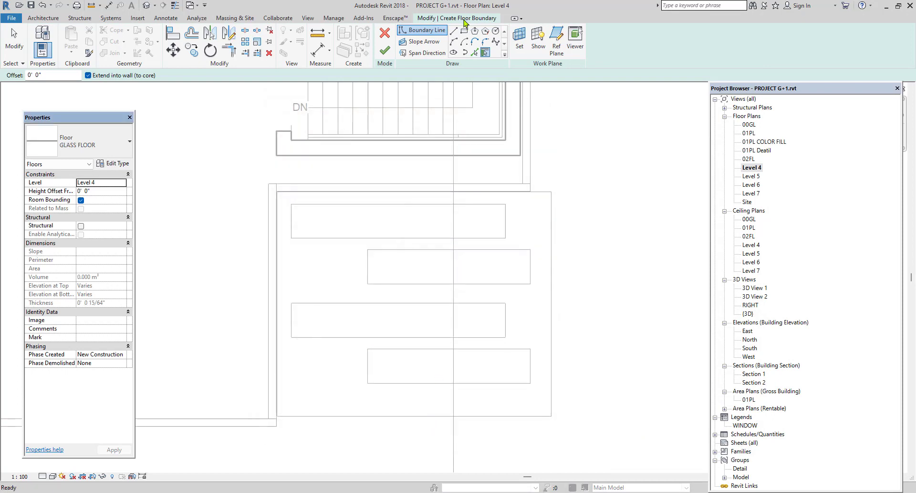
Sketch rectangular floor boundaries over the four openings of the BAL slab and finish the glass floor.
click(465, 32)
click(291, 204)
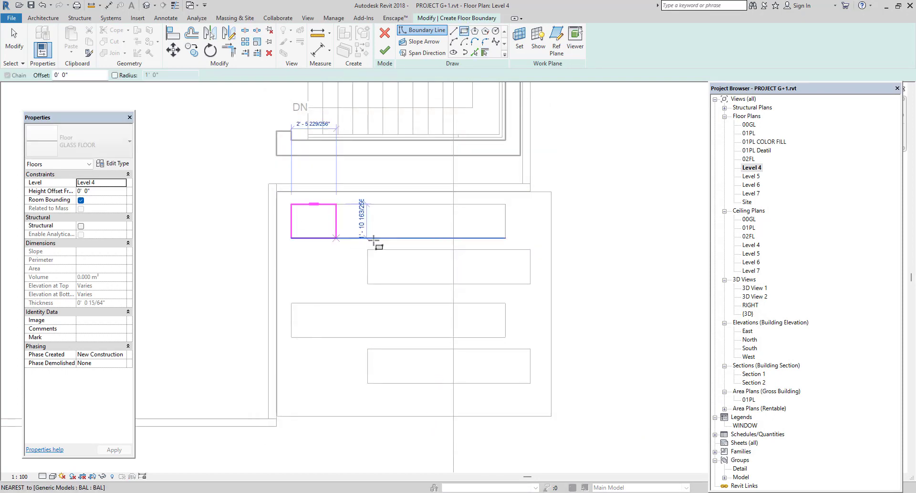
click(506, 238)
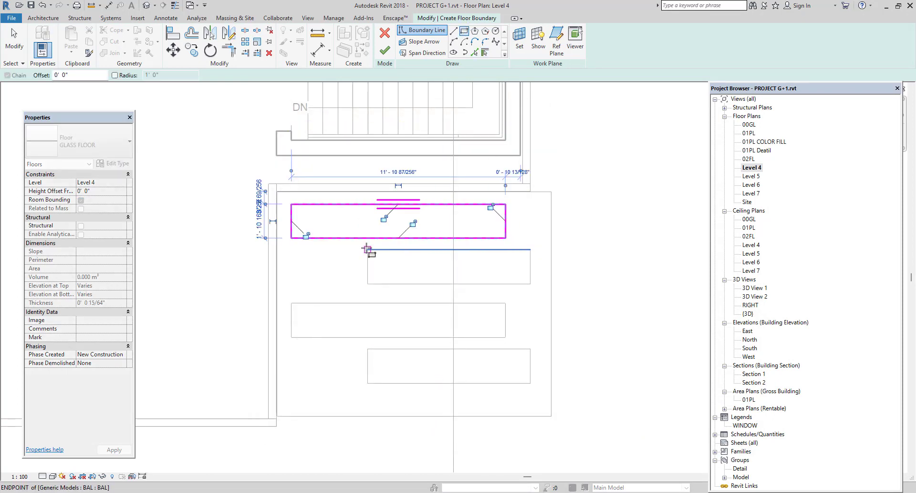
click(368, 249)
click(531, 284)
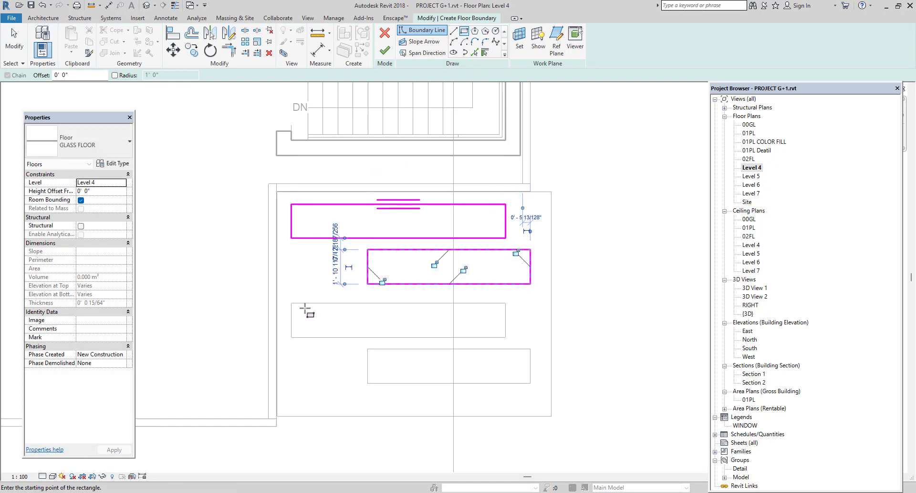
click(291, 302)
click(506, 337)
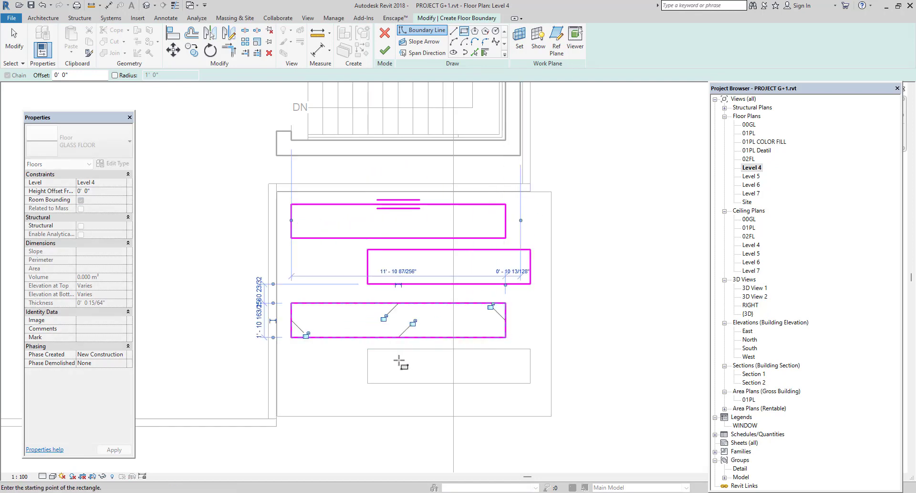
click(367, 349)
click(532, 383)
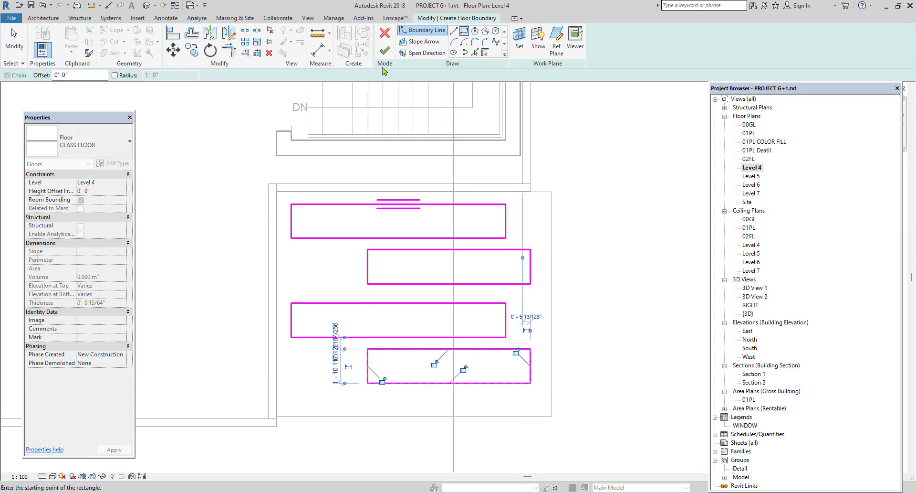
click(385, 51)
Examine the glass floor in the slab openings and the whole house in the 3D view.
click(147, 6)
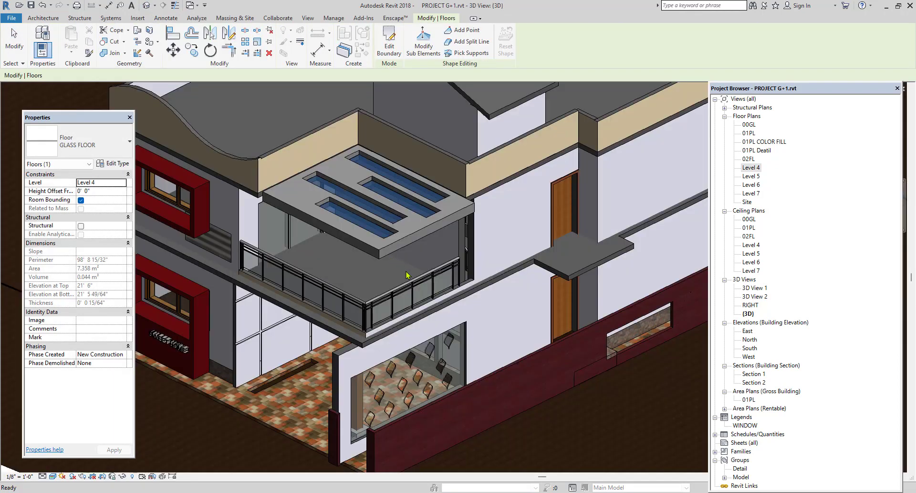
scroll(376, 276, down, 5)
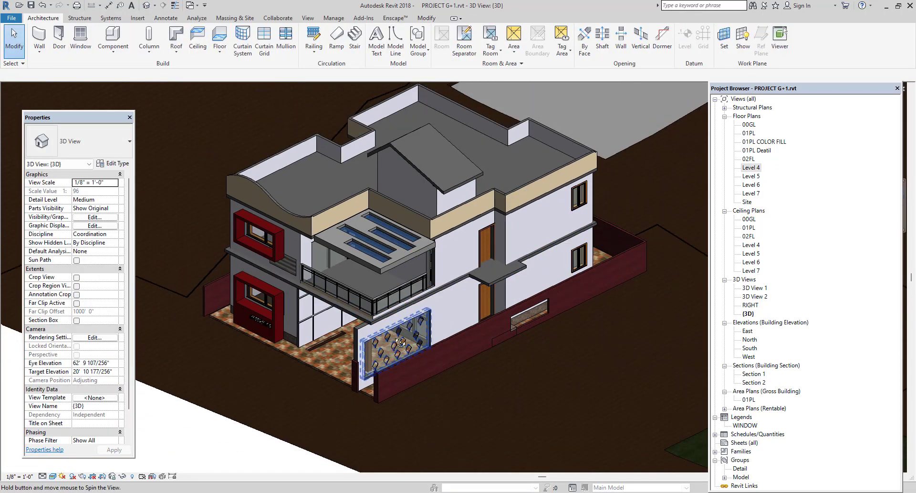
shift+middle_drag(371, 279, 372, 290)
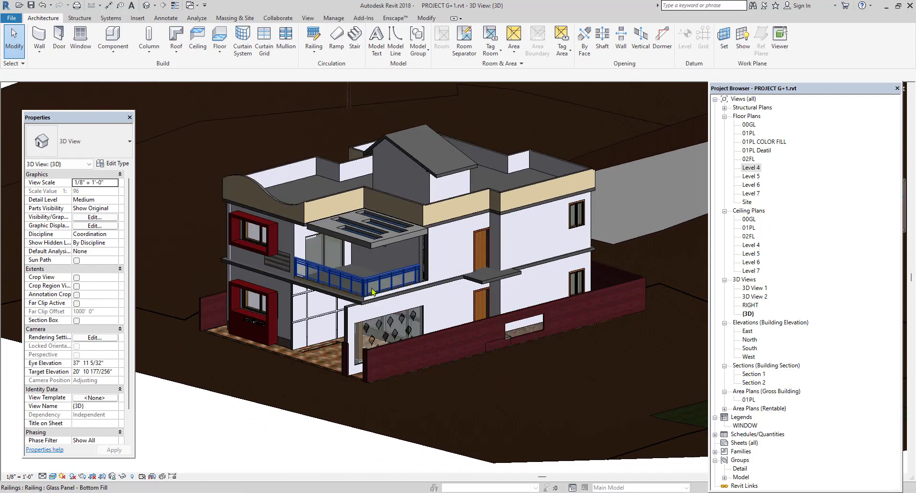
scroll(374, 290, up, 2)
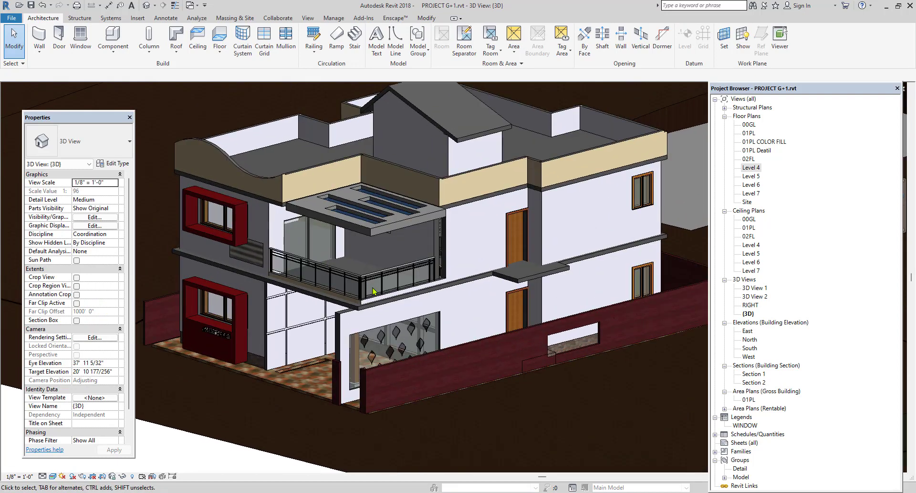
scroll(372, 291, up, 4)
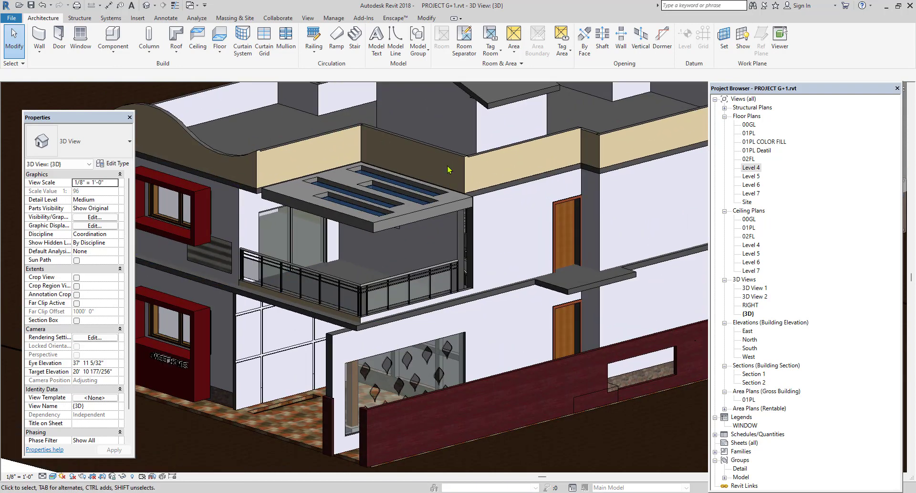
scroll(453, 176, down, 2)
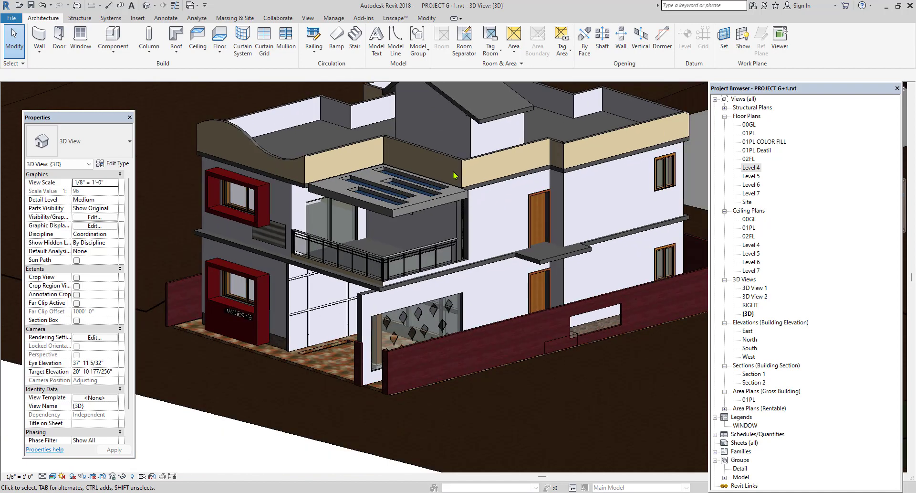
Create a new family from the Metric Generic Model.rft template.
click(11, 18)
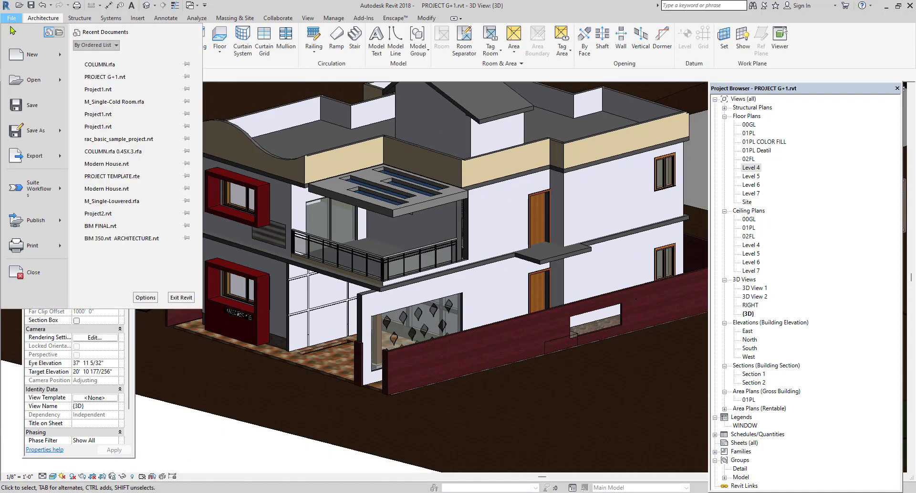
mouse_move(23, 88)
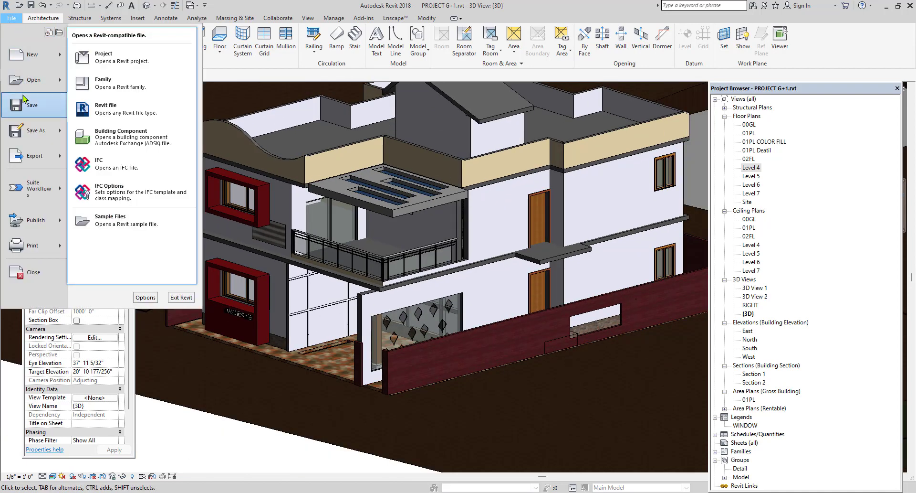
mouse_move(24, 54)
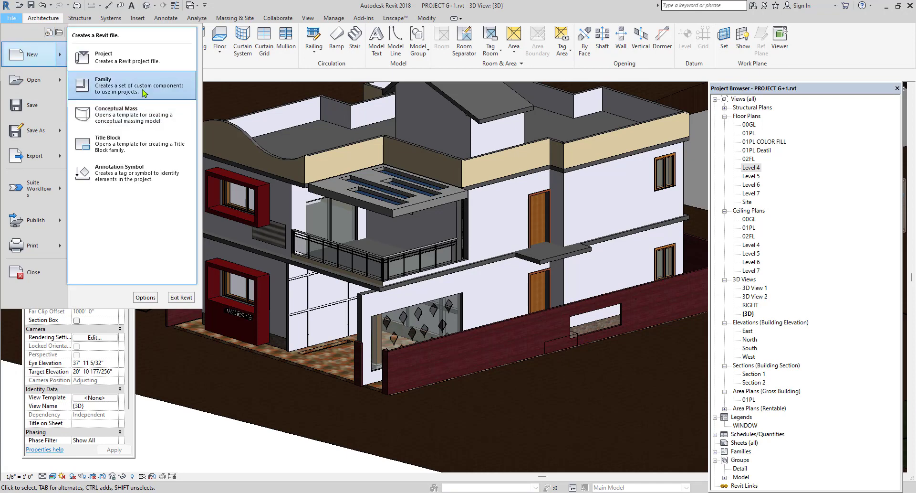
click(133, 86)
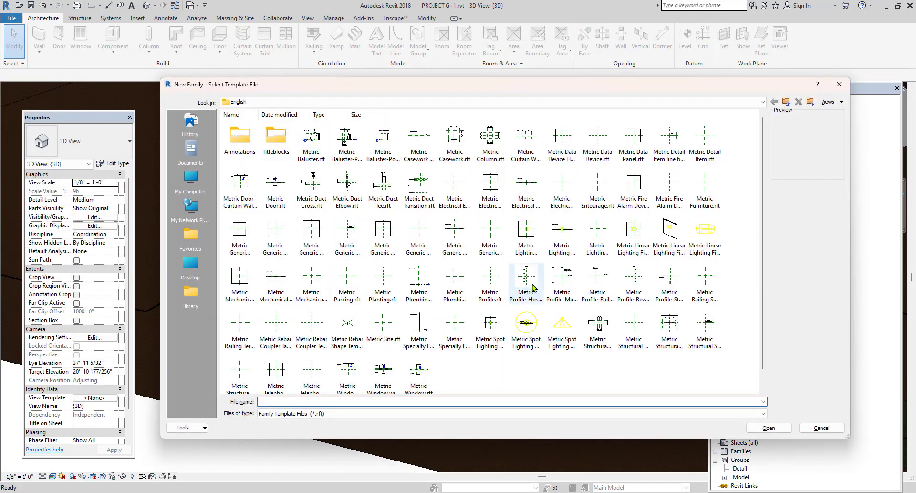
click(491, 232)
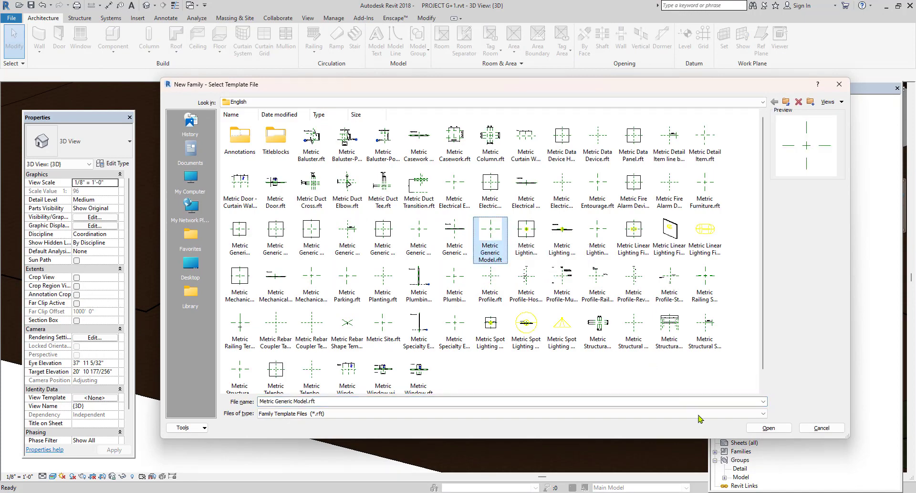
click(769, 428)
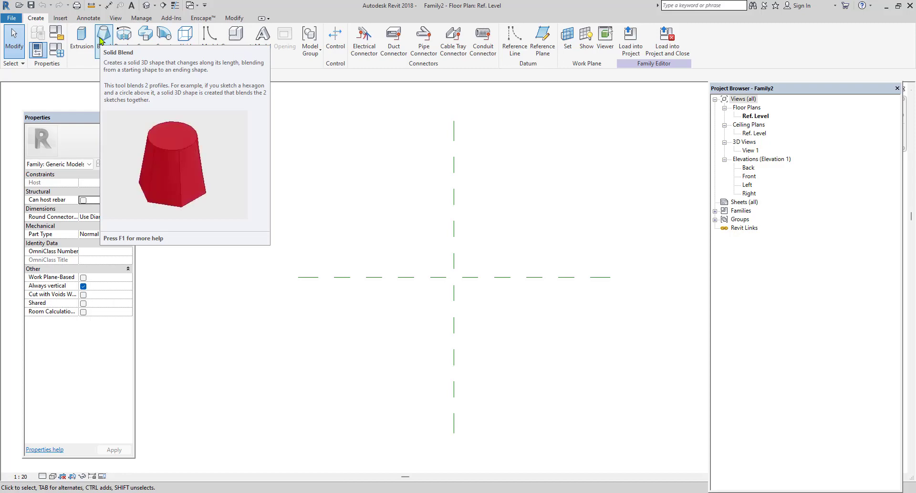
Start a solid blend and sketch a 900 by 900 square base boundary around the reference plane intersection.
click(102, 41)
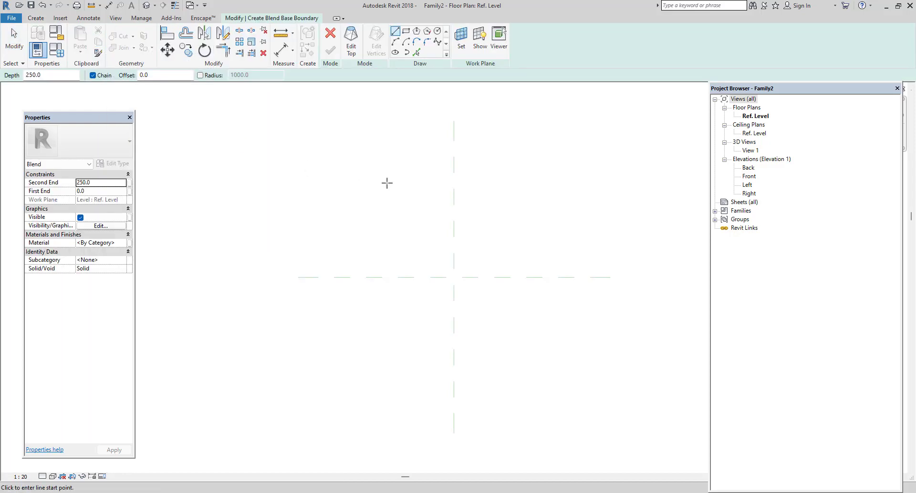
click(406, 32)
click(422, 240)
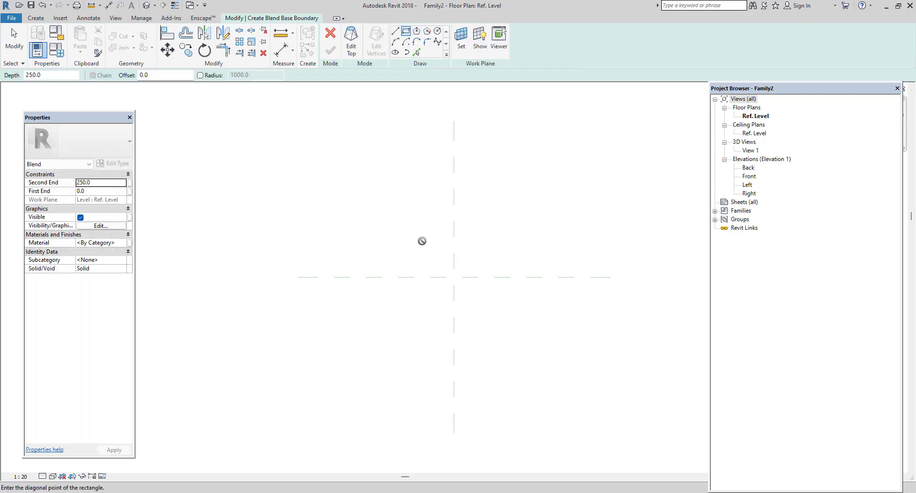
click(492, 309)
scroll(485, 286, up, 2)
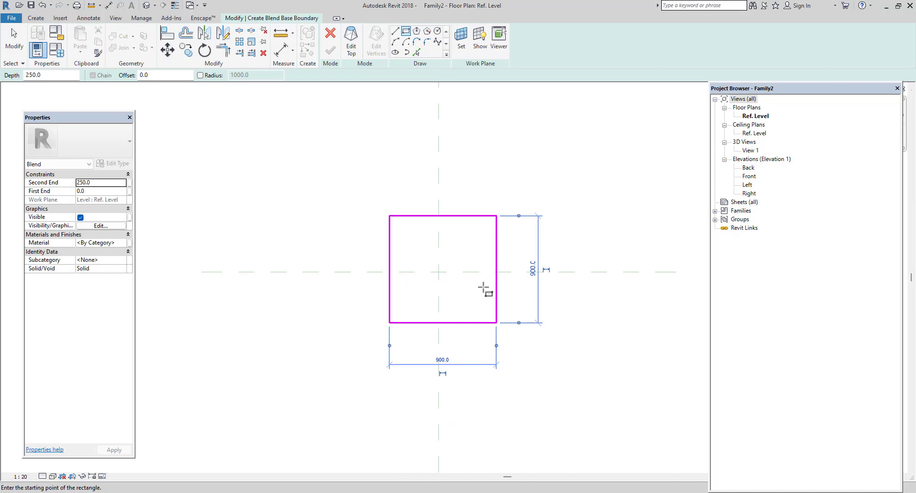
scroll(484, 287, up, 1)
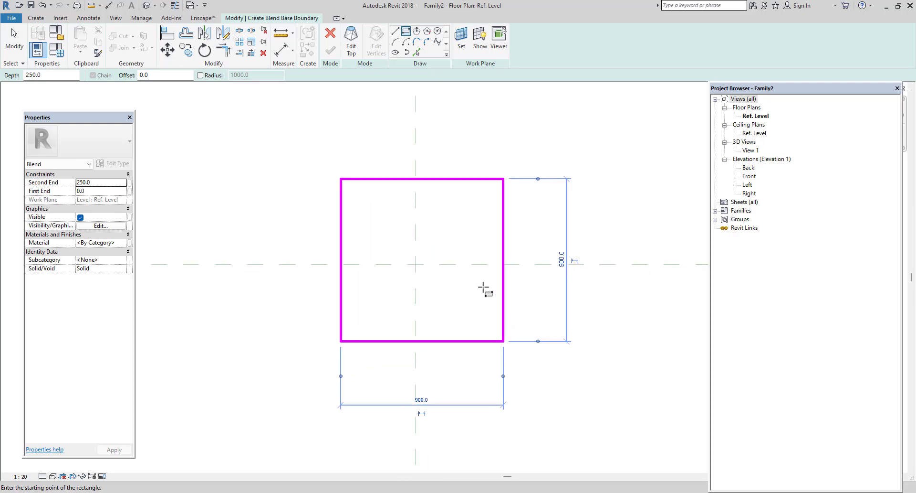
Sketch a 900 by 900 rectangular top boundary for the blend, directly over the base square.
click(353, 53)
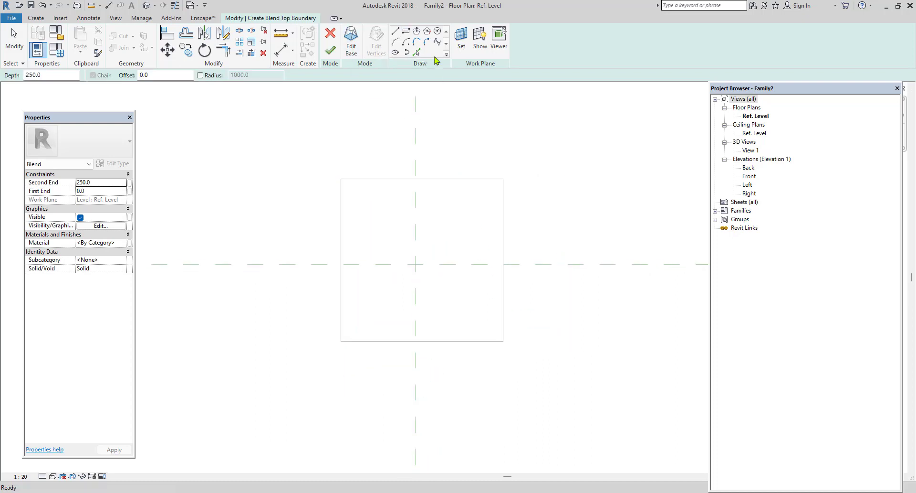
click(406, 32)
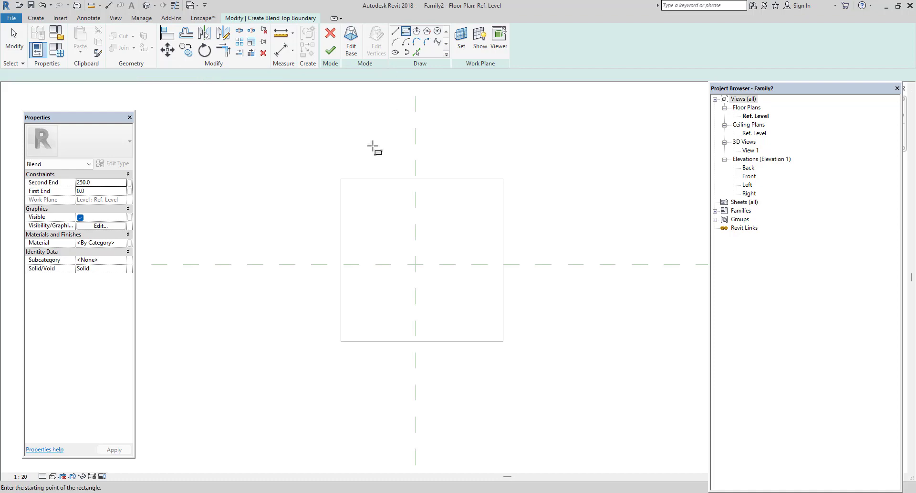
click(340, 178)
click(503, 341)
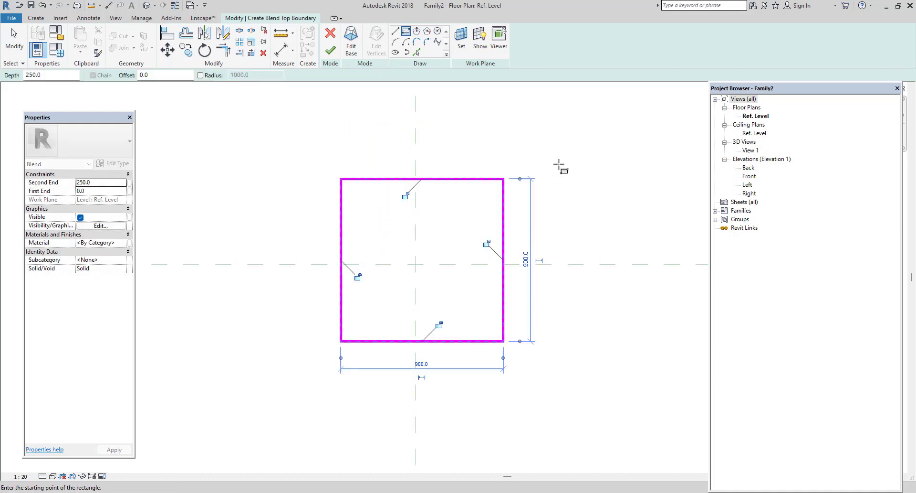
right_click(561, 165)
click(589, 171)
right_click(575, 167)
click(591, 172)
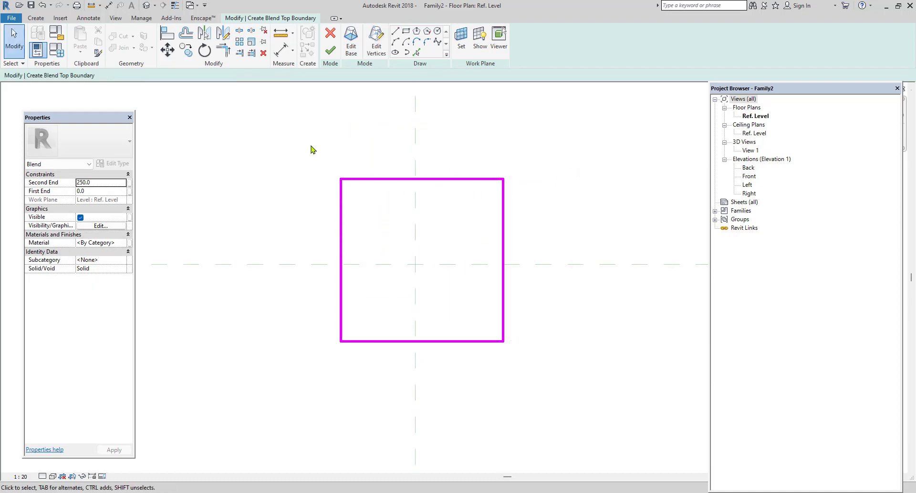
Rotate the square top boundary 45 degrees about its centre and finish the blend.
drag(568, 385, 570, 391)
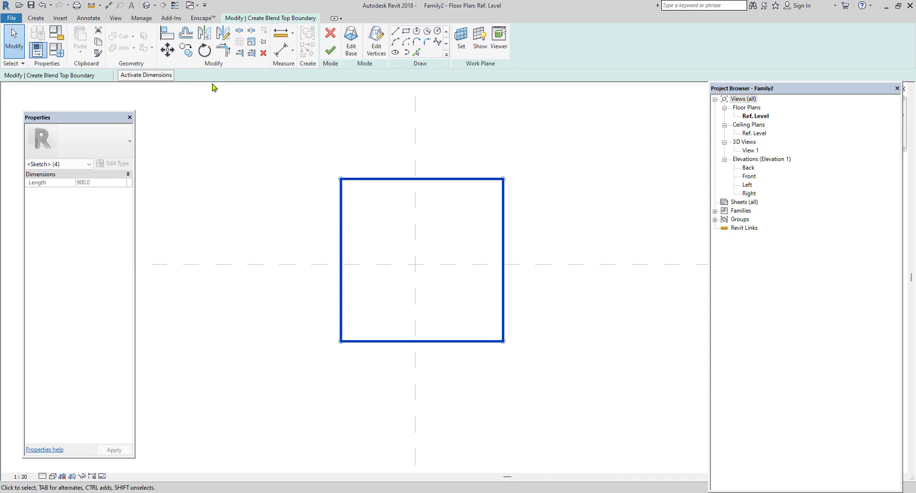
click(205, 50)
click(582, 262)
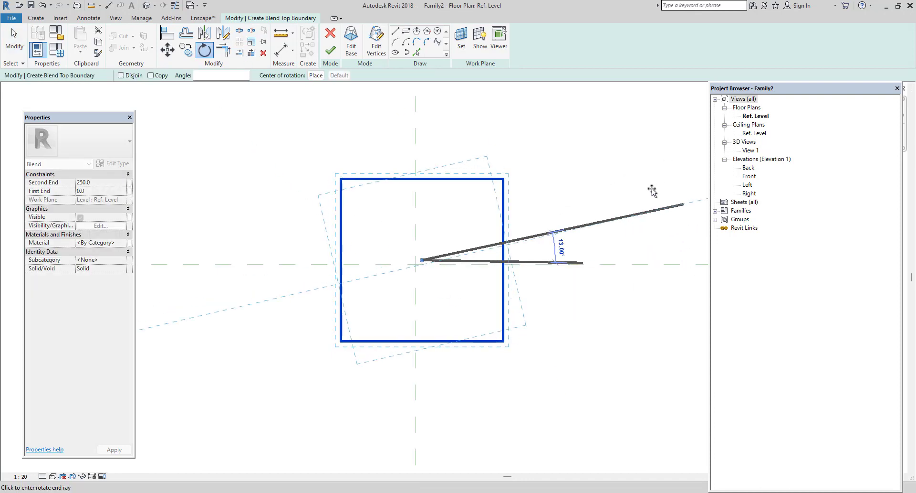
text(45)
key(Return)
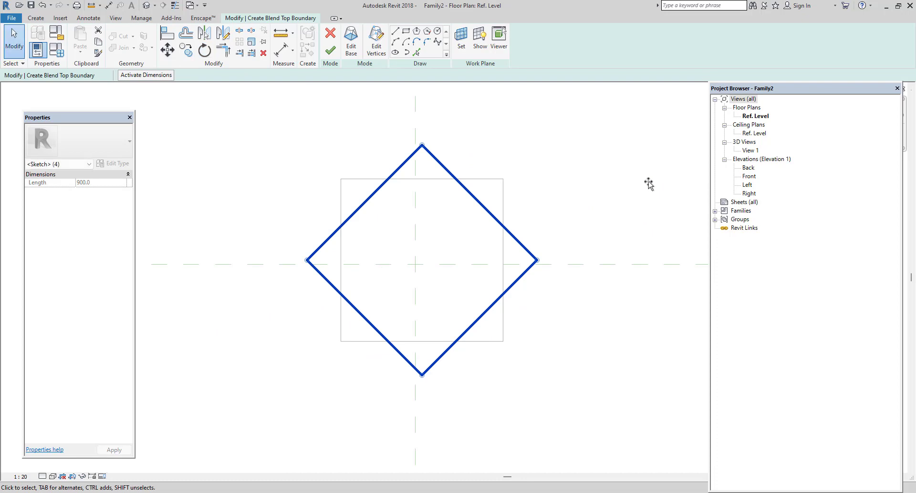
click(382, 110)
click(330, 51)
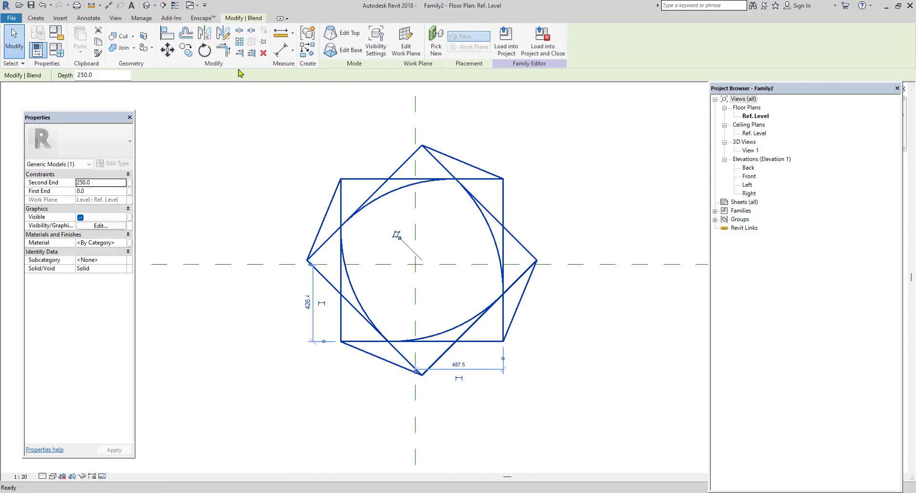
Set the blend's second end to 3000 while viewing the family in 3D.
click(146, 6)
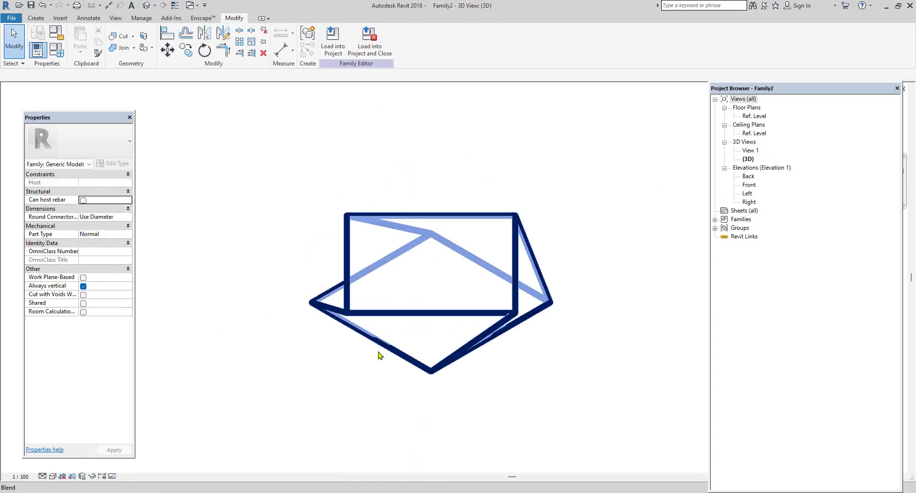
shift+middle_drag(420, 368, 430, 310)
click(425, 291)
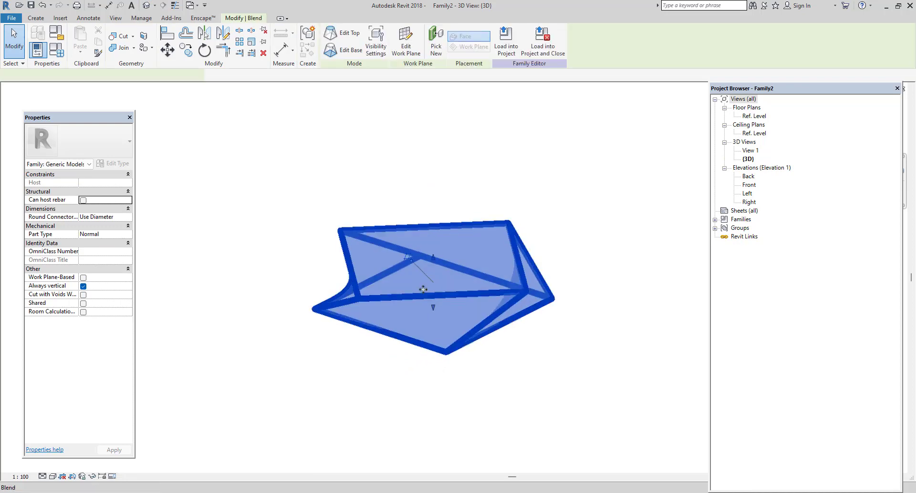
click(113, 181)
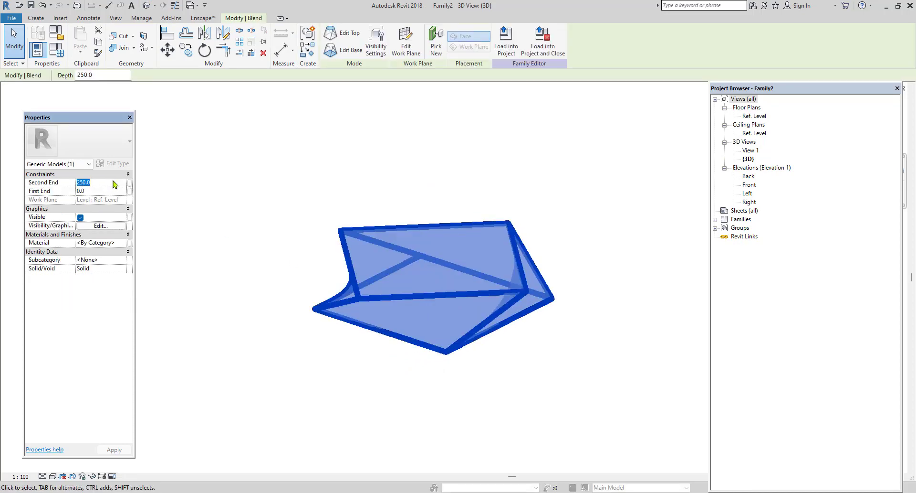
text(3)
key(Return)
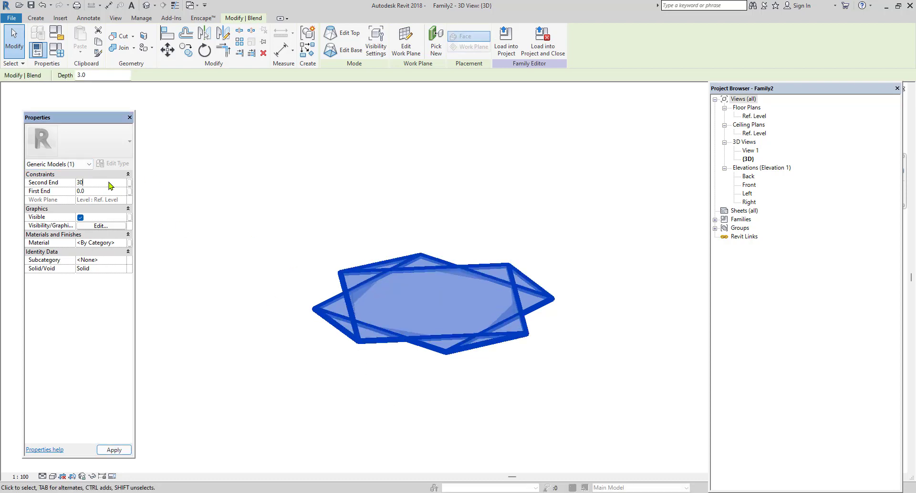
click(294, 370)
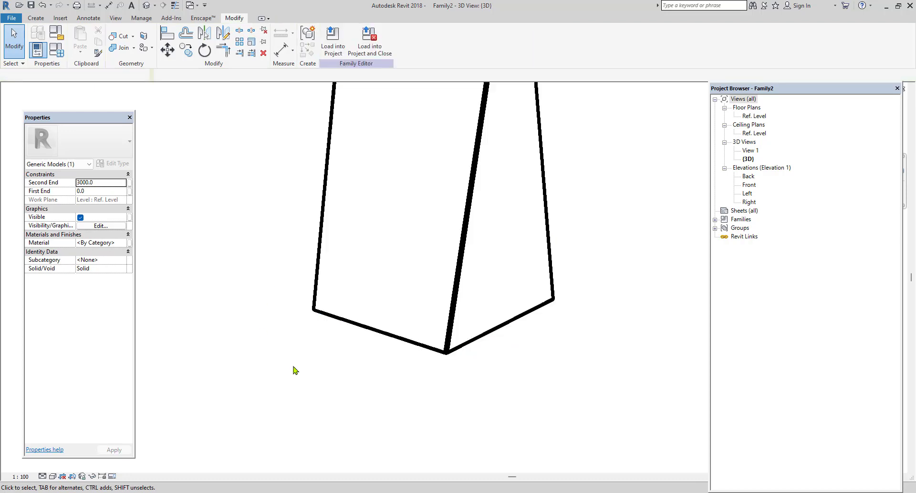
Apply a shaded visual style to the 3D view and inspect the twisted blend from several sides.
scroll(350, 397, down, 3)
shift+middle_drag(420, 399, 382, 323)
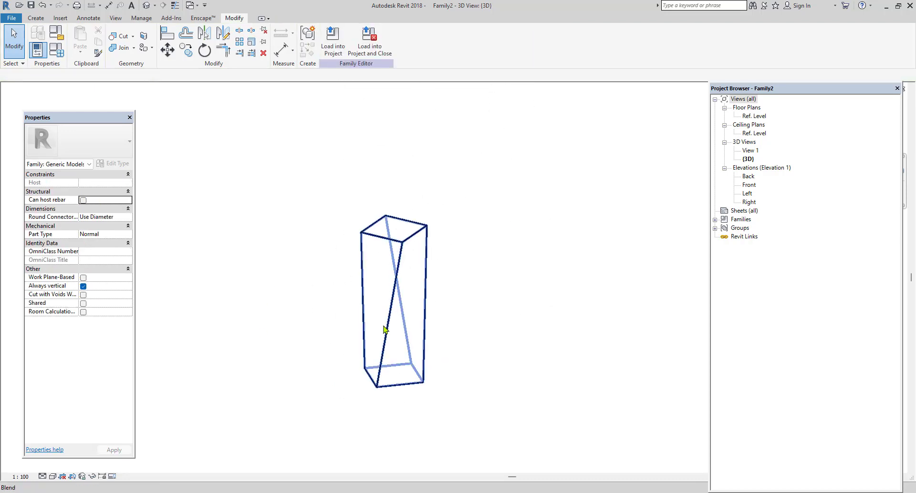
click(52, 476)
click(72, 455)
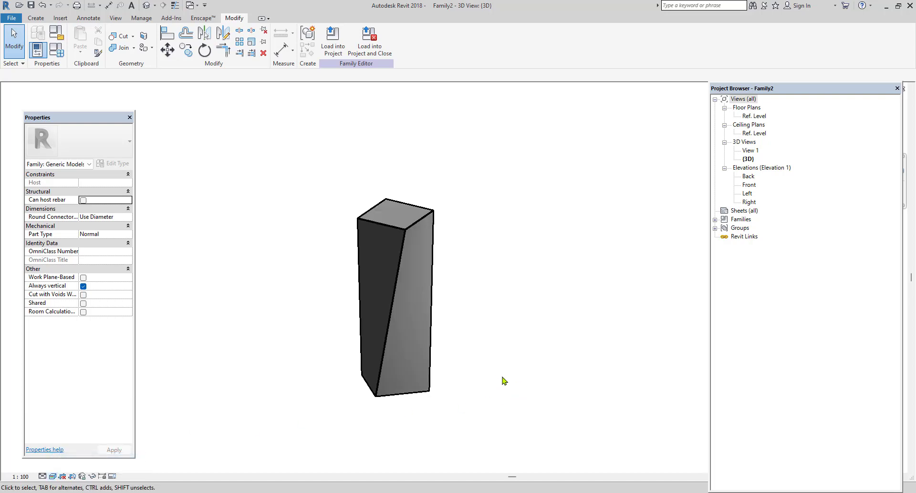
mouse_move(452, 377)
shift+middle_down()
mouse_move(297, 338)
mouse_move(315, 249)
mouse_move(339, 222)
mouse_move(358, 352)
shift+middle_up()
scroll(359, 350, up, 2)
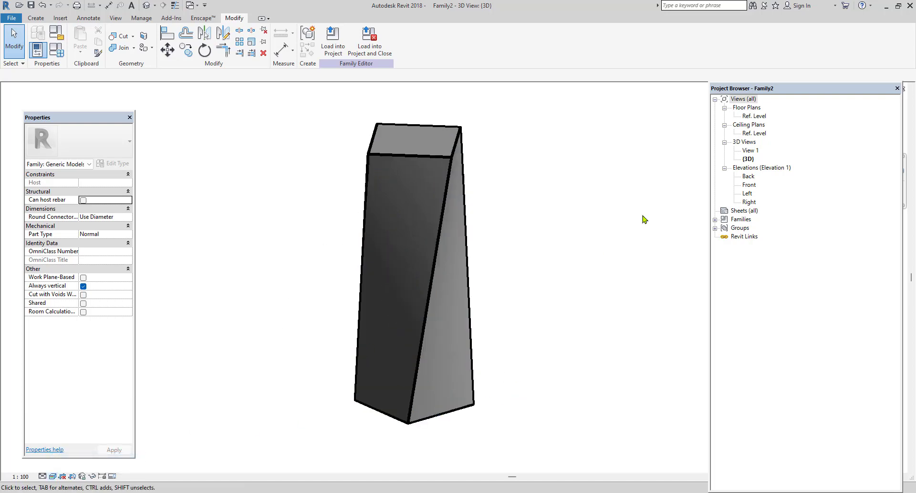
Open the blend's base boundary for editing in the Ref. Level plan.
click(412, 159)
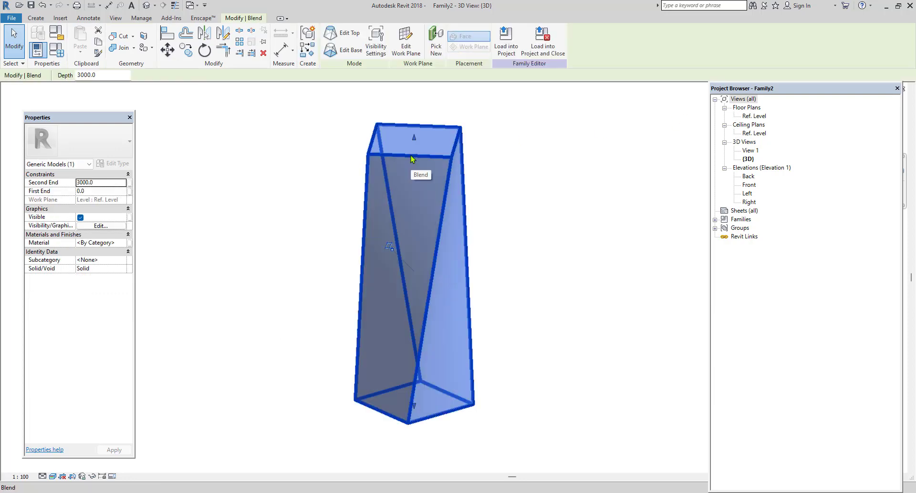
double_click(755, 116)
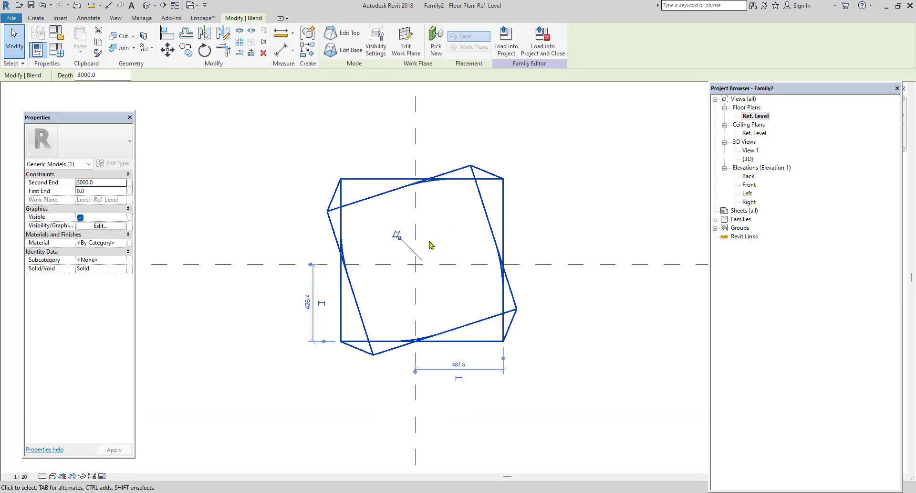
click(348, 50)
click(430, 168)
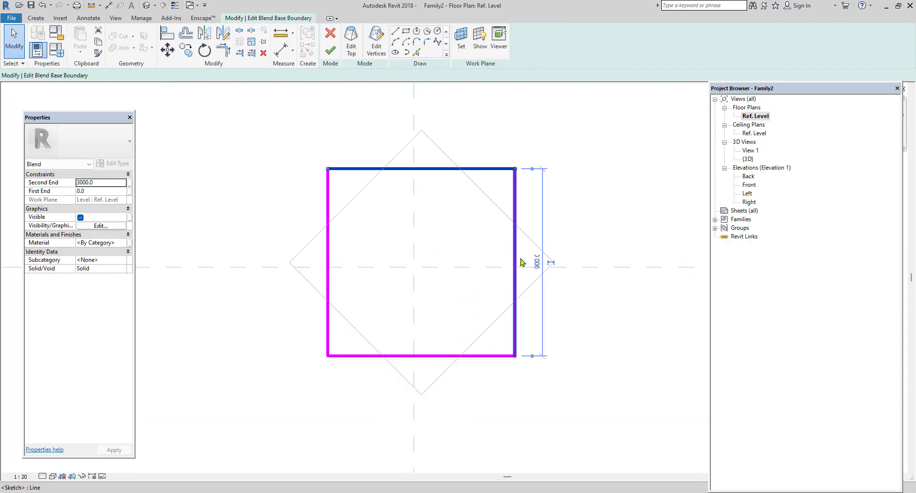
click(538, 263)
key(Return)
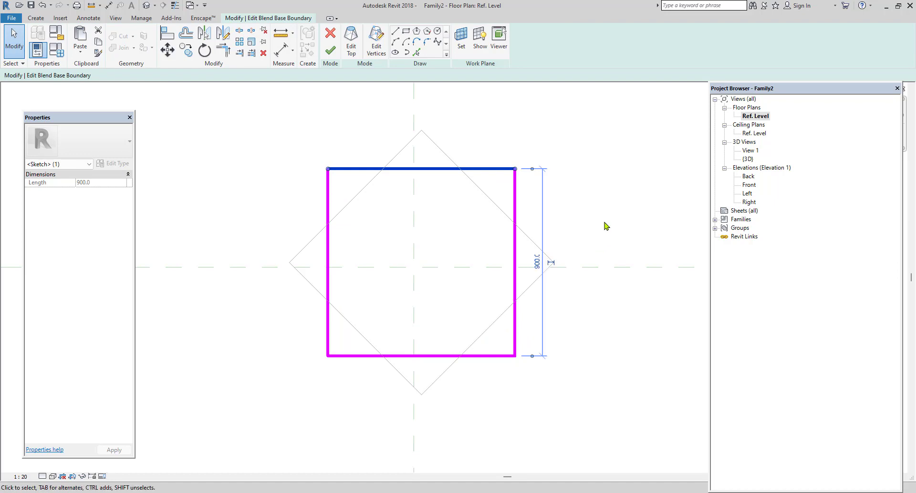
Set the project length units to meters with 3 decimal places and the m unit symbol.
key(u)
key(n)
click(483, 181)
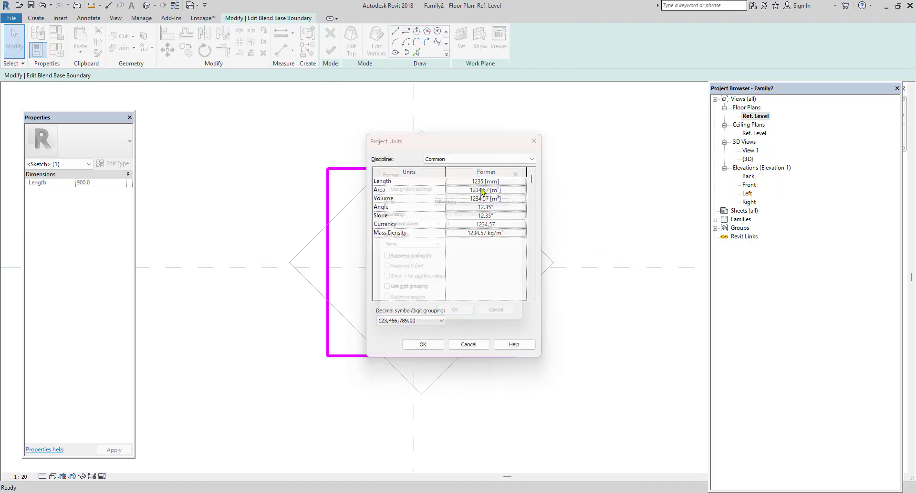
click(480, 197)
click(456, 232)
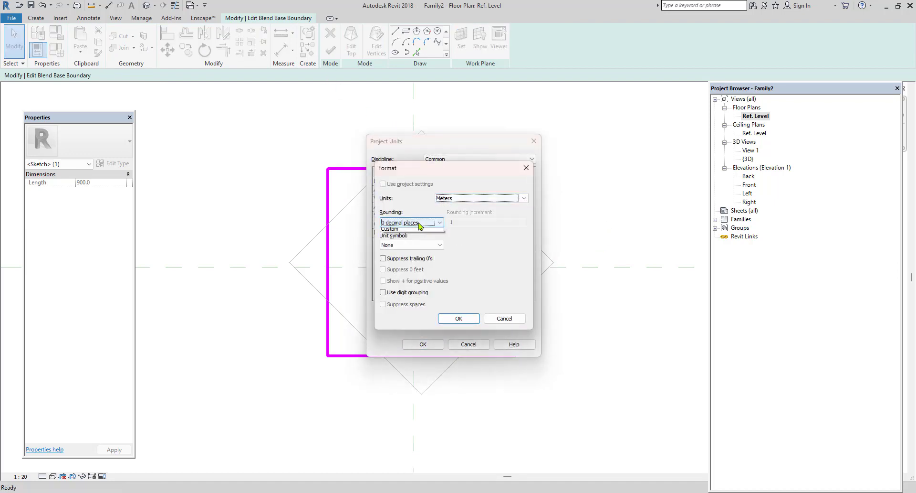
click(411, 222)
click(400, 268)
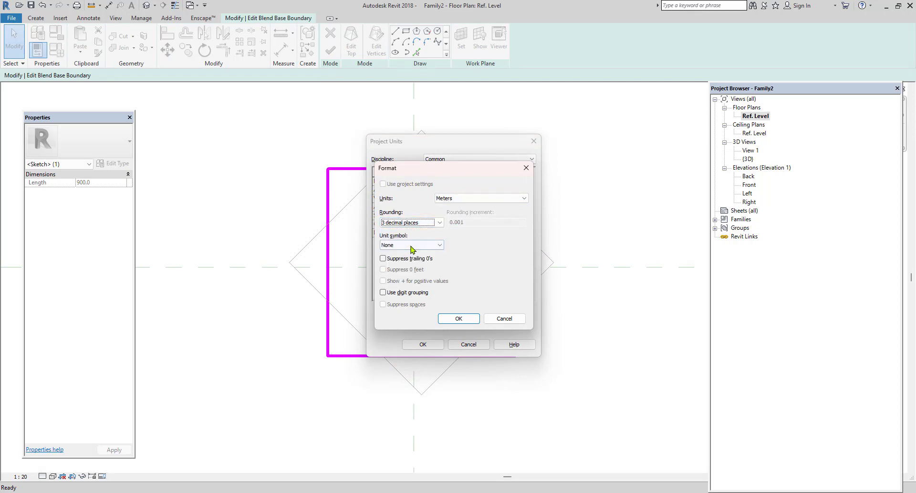
click(410, 244)
click(405, 258)
click(459, 318)
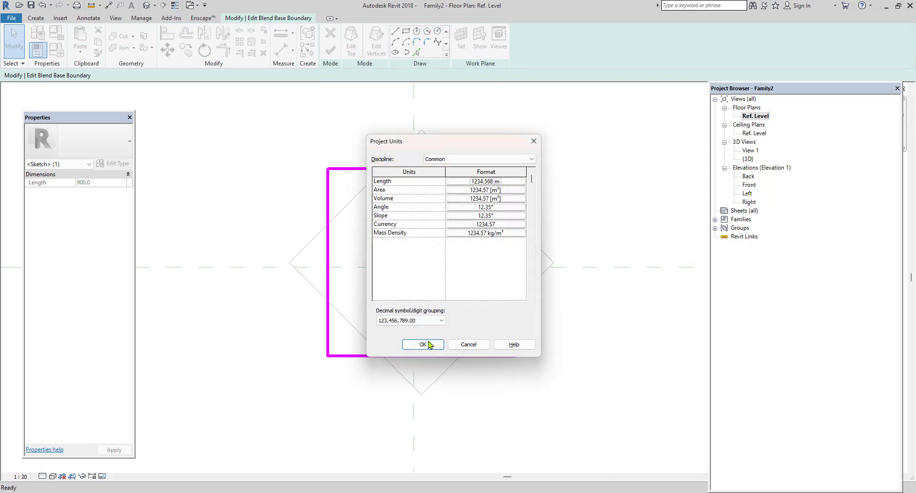
click(423, 343)
Set the distance between the base boundary's two horizontal edges to 0.23 m.
click(563, 208)
click(451, 176)
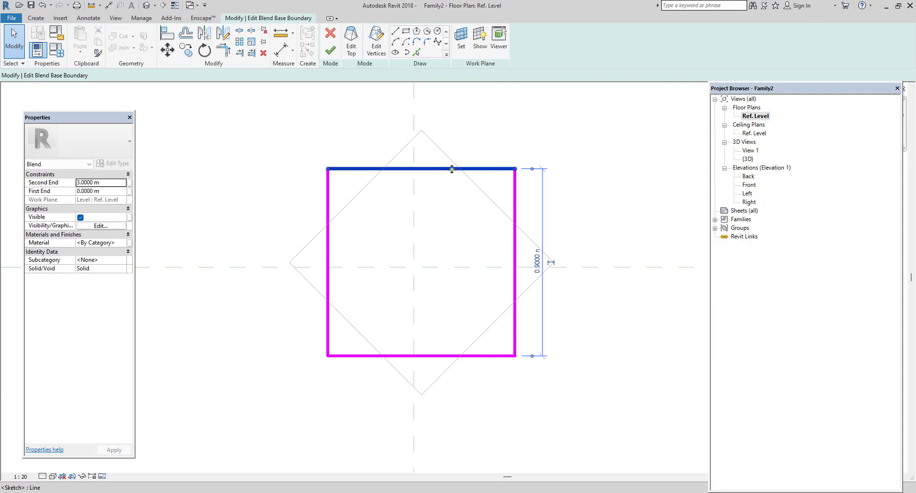
click(539, 270)
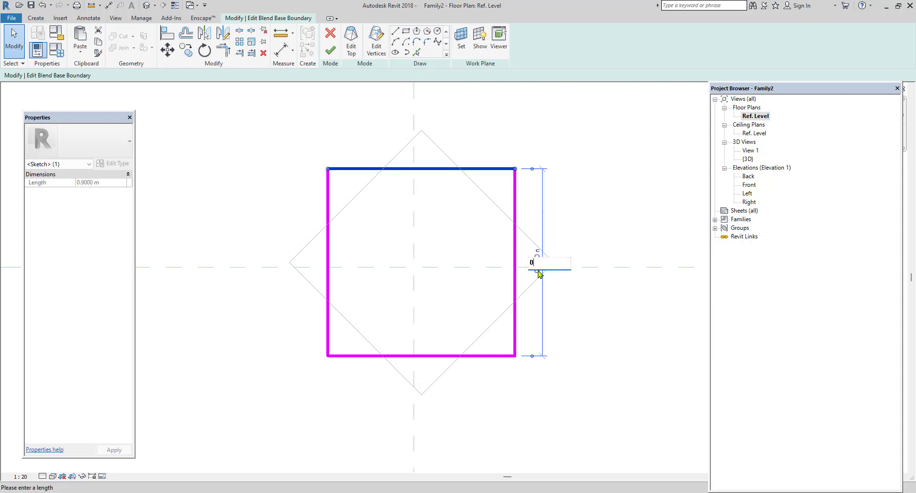
text(0.23)
key(Return)
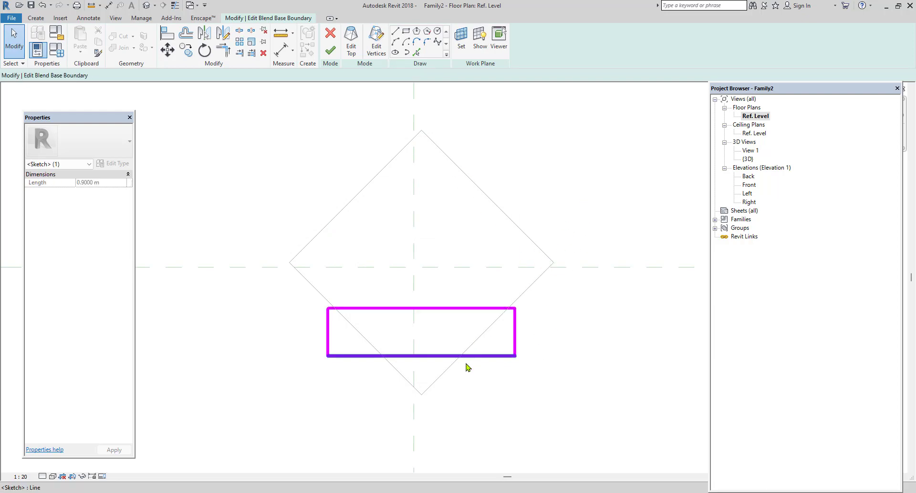
Set the distance between the base boundary's two vertical edges to 0.23 m.
click(458, 356)
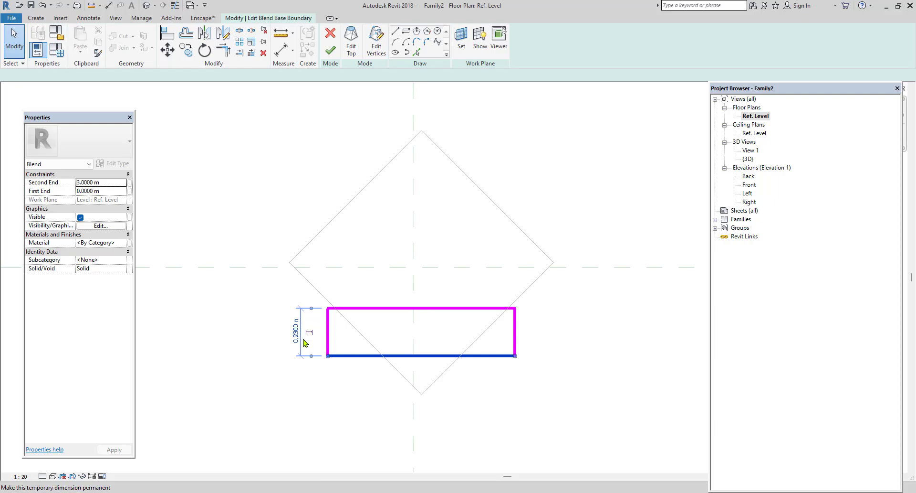
click(385, 308)
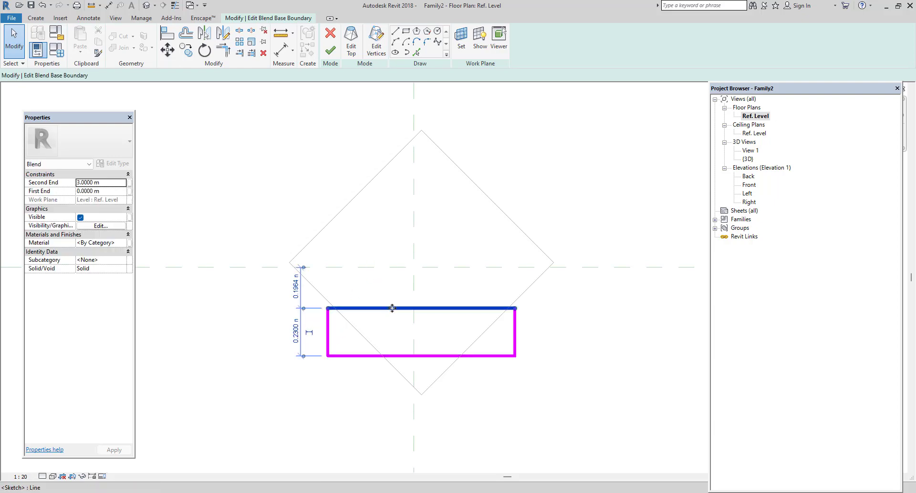
click(393, 355)
click(328, 344)
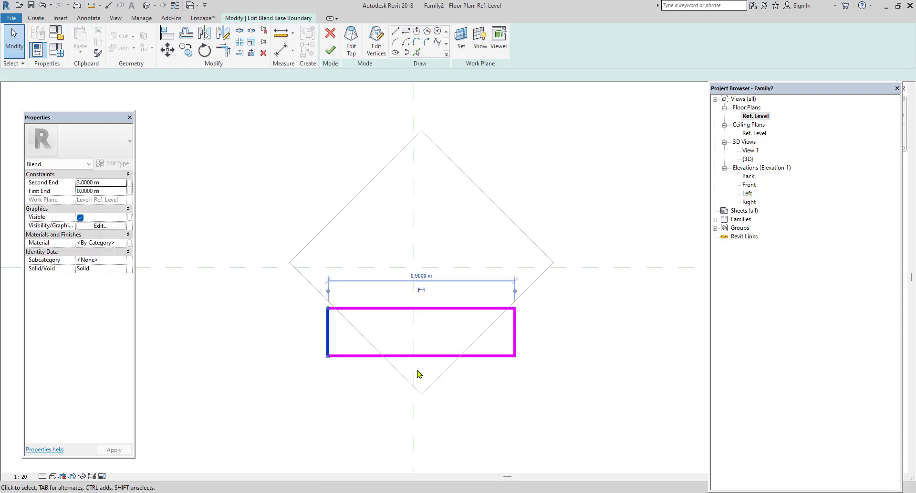
click(422, 272)
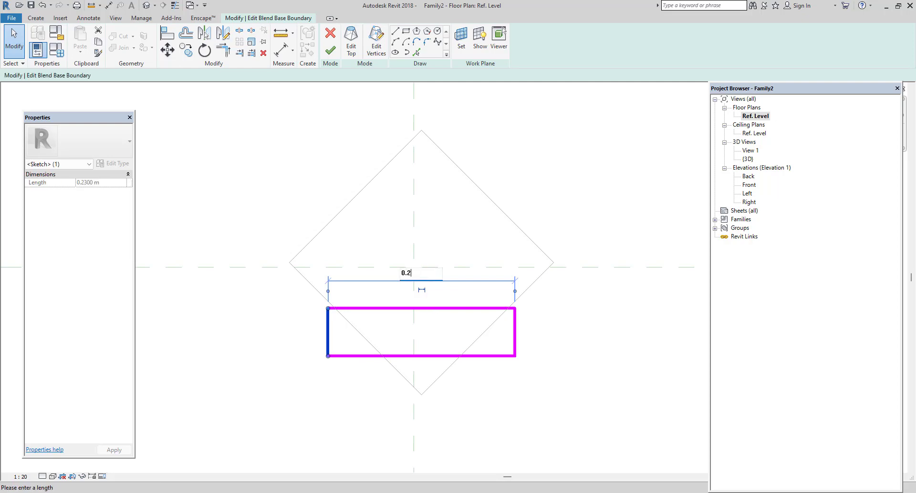
key(Return)
click(561, 170)
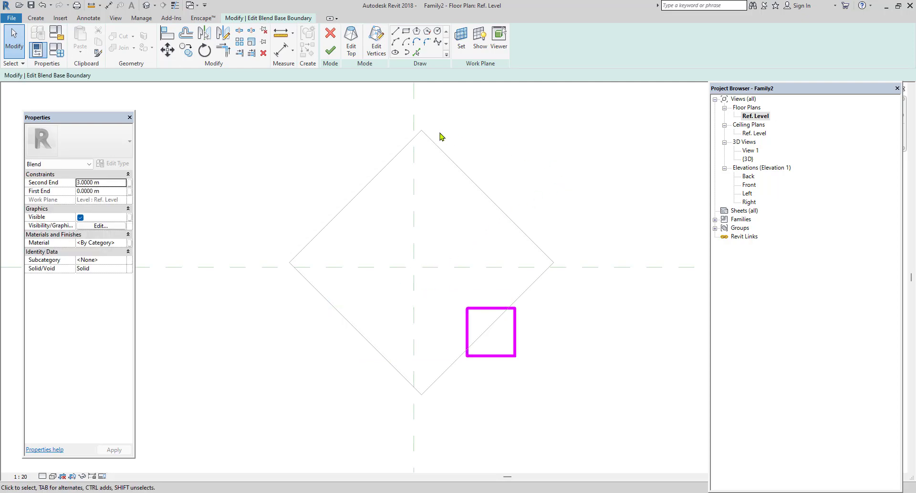
Switch to the blend's top boundary and move its upper-right edge to 0.23 m from the opposite edge.
click(357, 49)
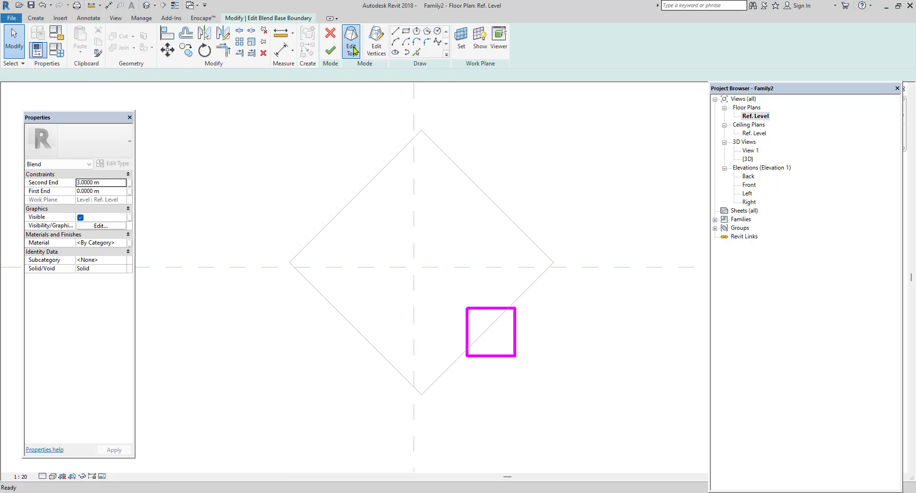
click(506, 215)
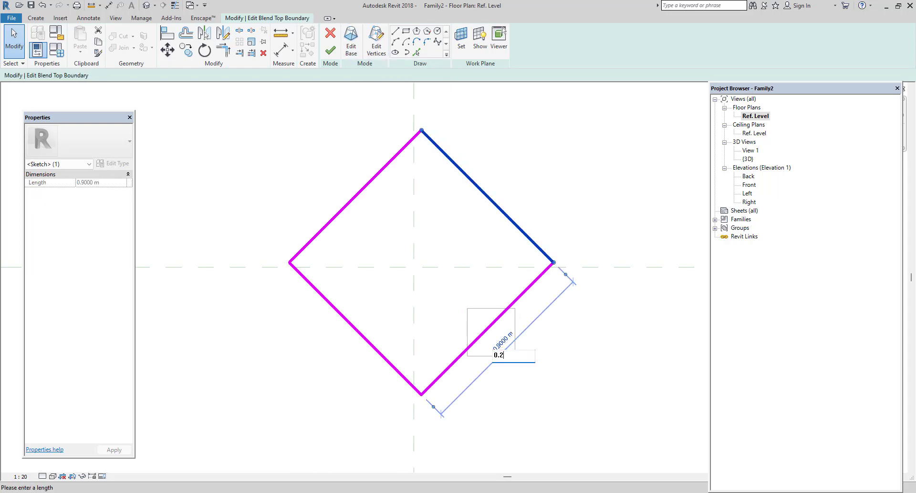
key(Return)
click(597, 354)
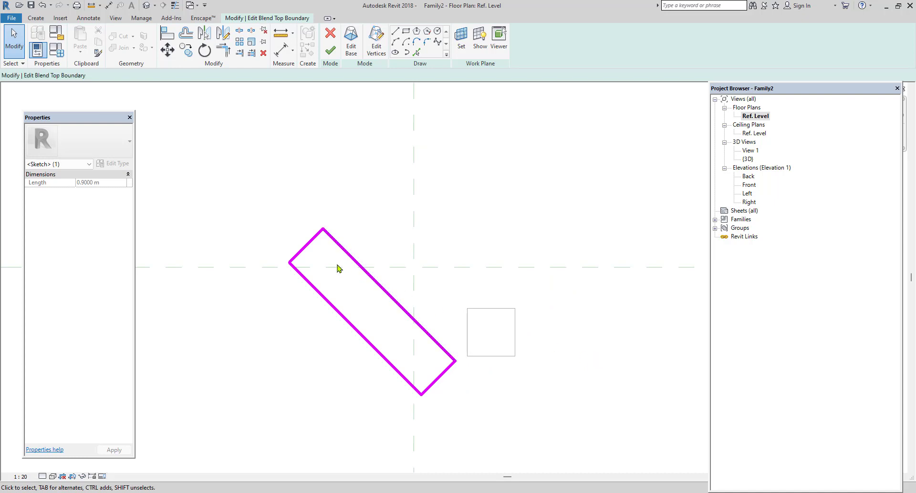
Set the top boundary's upper-left edge to 0.23 m from its opposite edge.
click(320, 298)
click(305, 246)
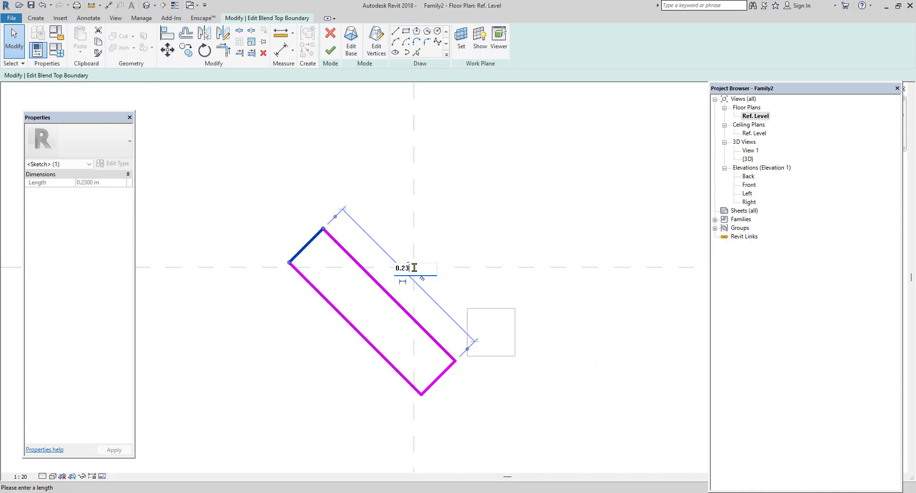
key(Return)
click(568, 247)
middle_drag(499, 354, 418, 356)
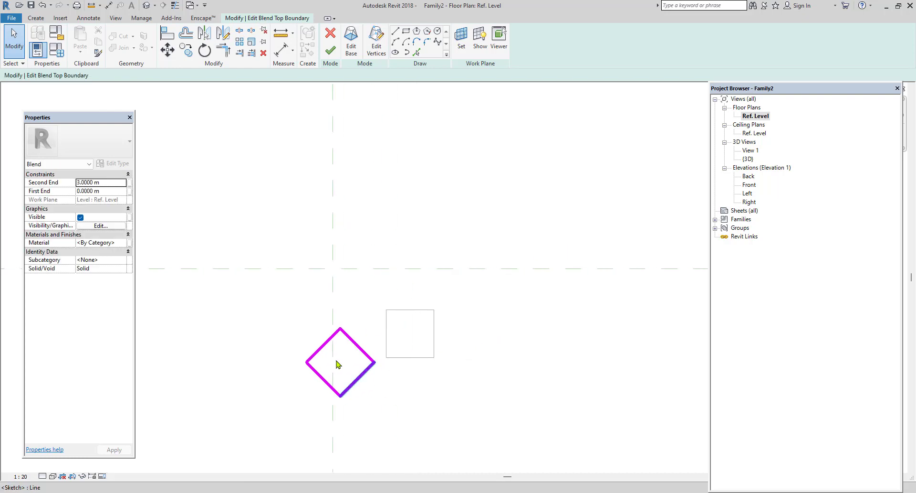
Move the whole top boundary diamond by its lowest corner toward the bottom edge of the base square.
drag(288, 310, 400, 416)
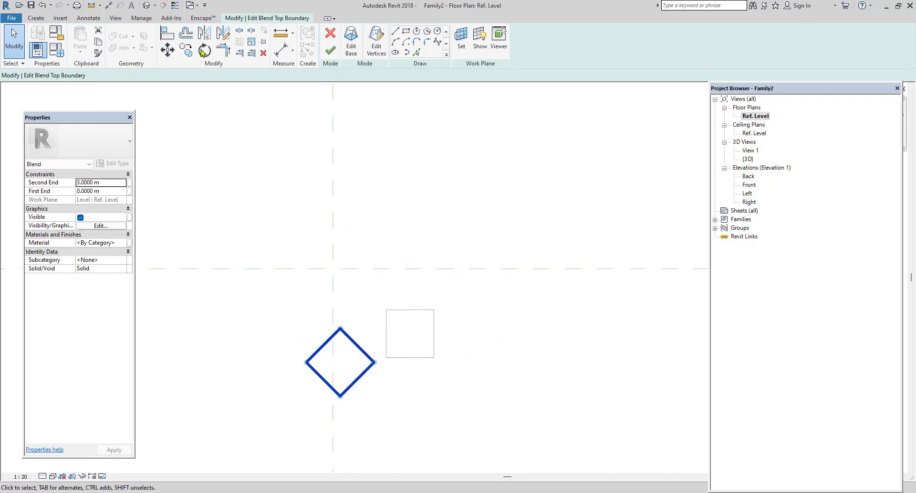
click(167, 56)
click(340, 395)
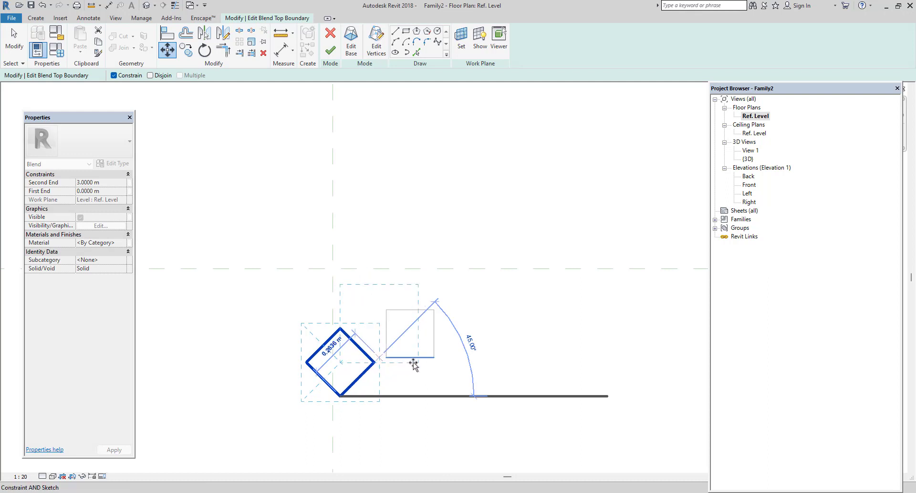
click(414, 364)
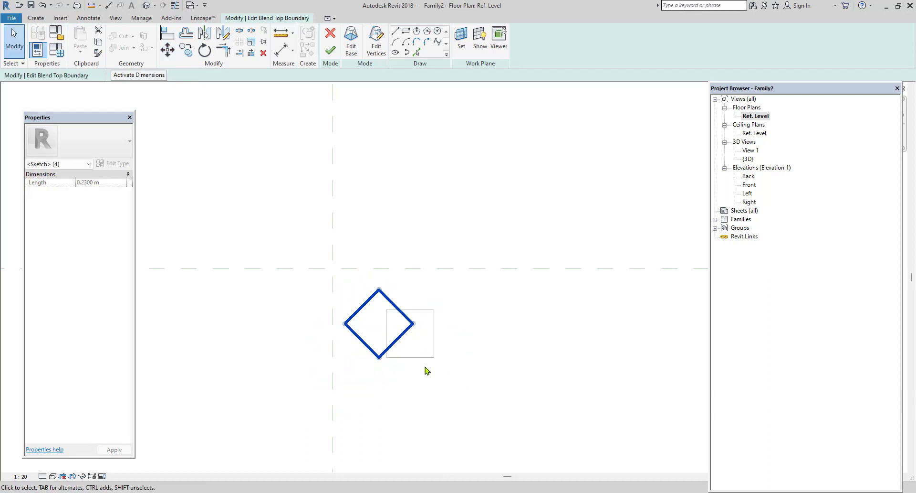
Nudge the top boundary diamond until it is roughly centred over the base square, then deselect it.
key(Right)
key(Right)
key(Right)
key(Right)
key(Right)
key(Right)
key(Right)
key(Right)
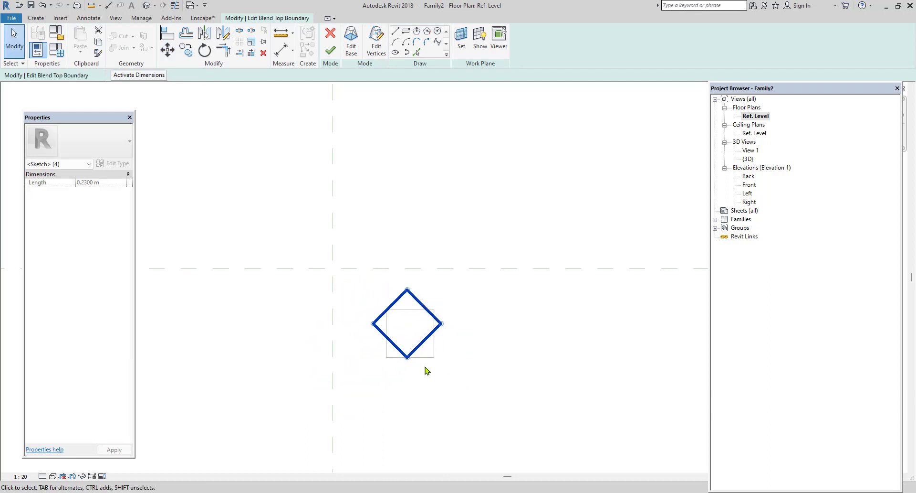
scroll(429, 370, up, 2)
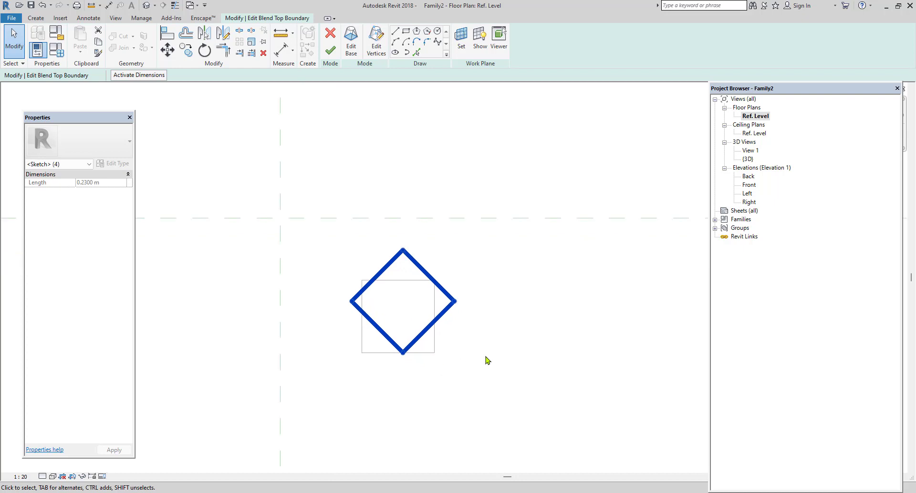
key(Down)
key(Down)
key(Down)
key(Down)
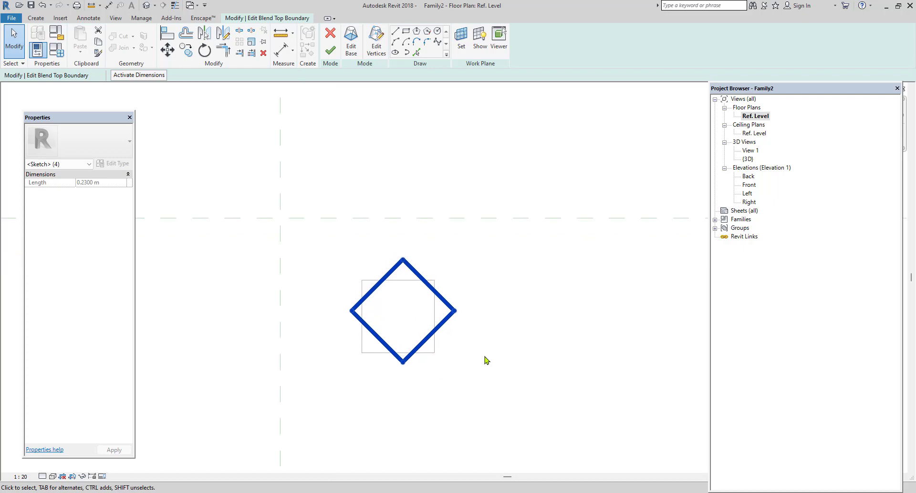
key(Down)
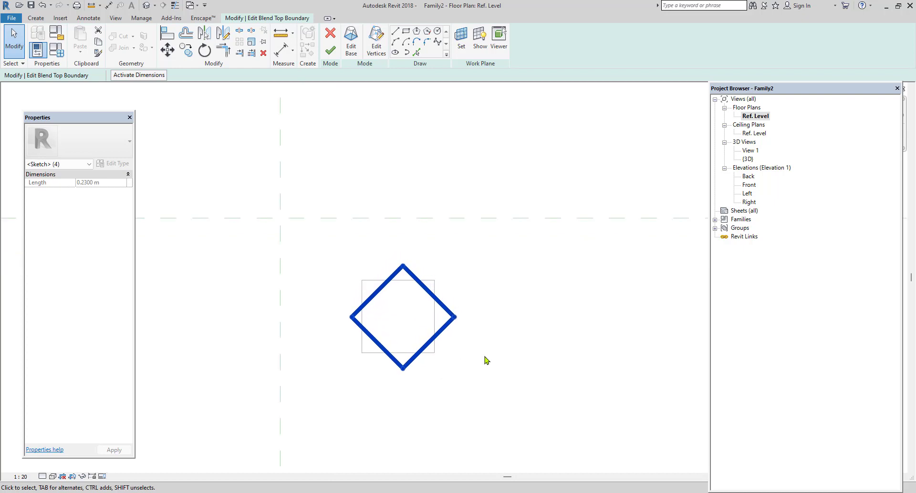
key(Left)
key(Left)
click(485, 360)
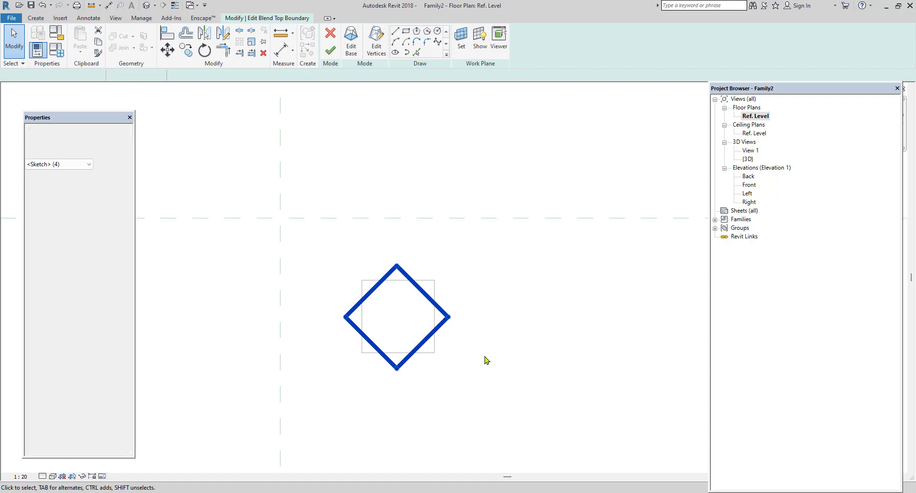
Finish the blend and examine the twisted column in the default 3D view.
click(335, 51)
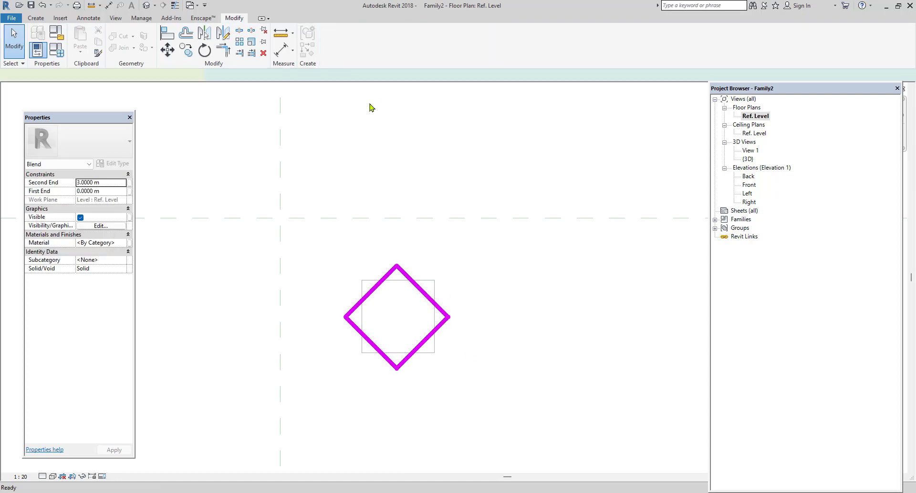
key(Escape)
click(146, 6)
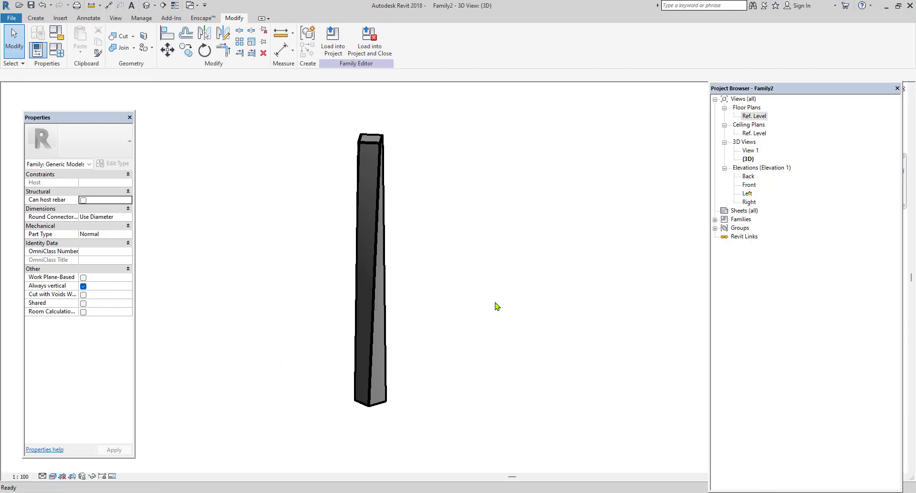
shift+middle_drag(503, 342, 415, 258)
scroll(401, 231, up, 2)
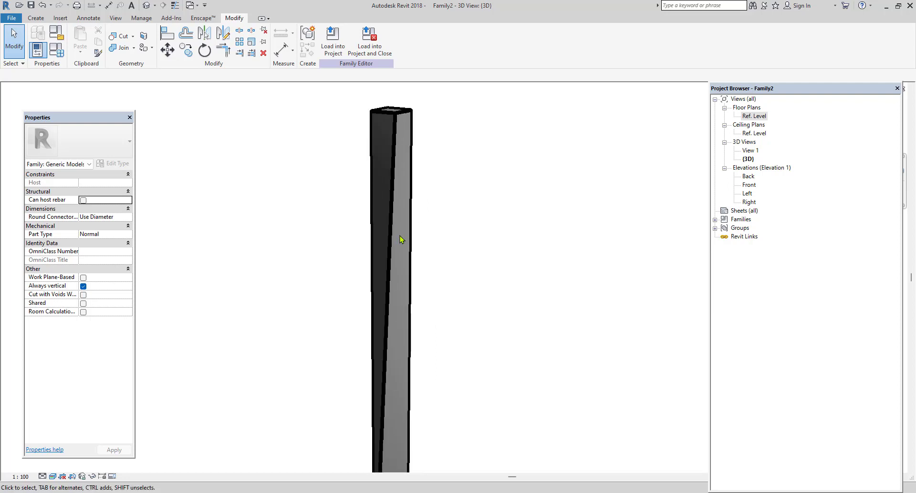
click(399, 241)
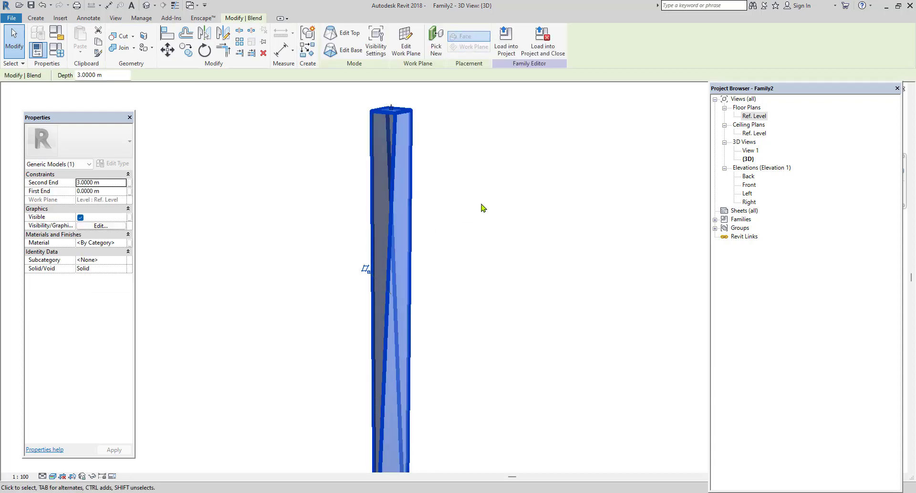
key(Escape)
scroll(463, 198, down, 3)
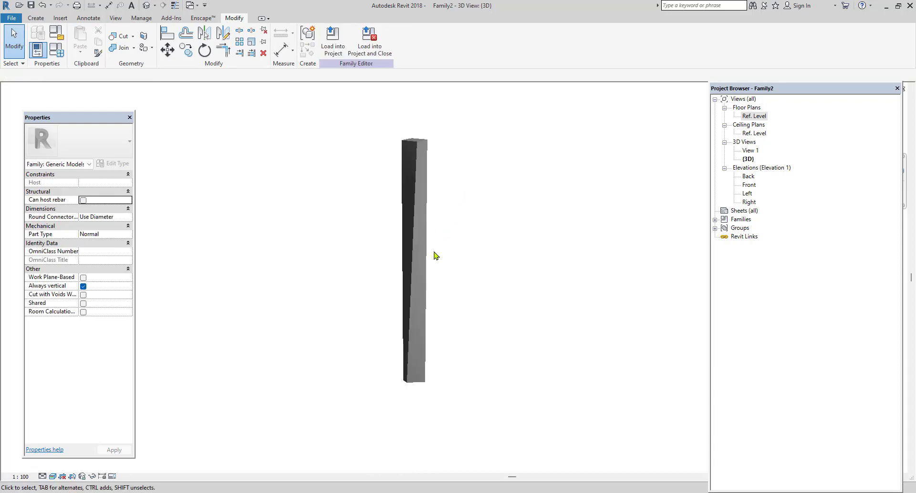
Delete the twisted blend column from the family.
click(428, 261)
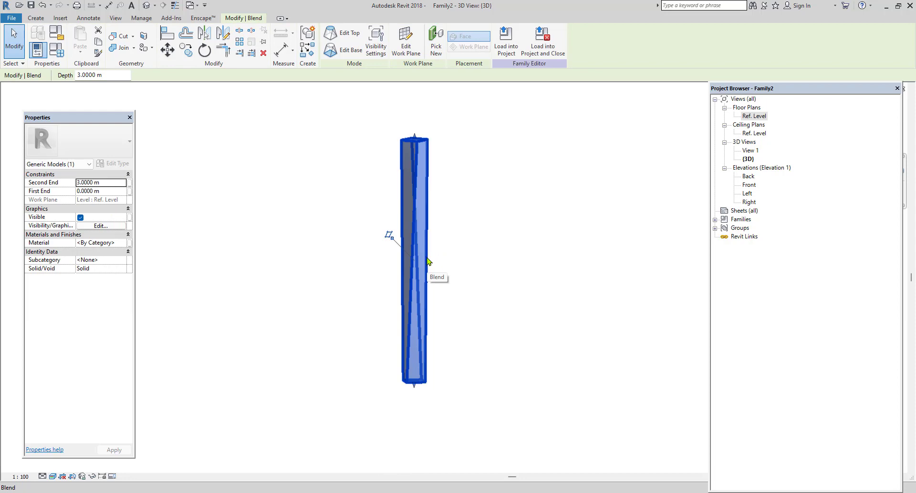
click(506, 266)
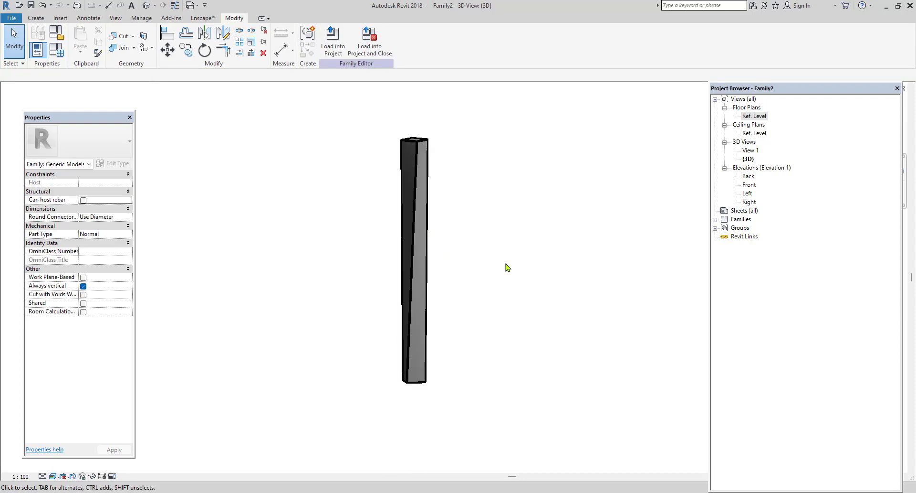
click(426, 304)
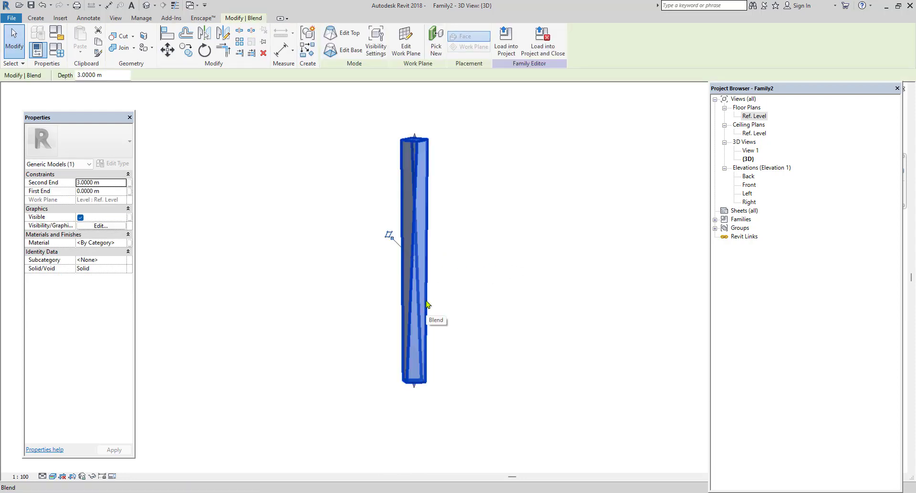
key(Delete)
Open the Ref. Level floor plan briefly, then switch to the Back elevation.
double_click(755, 115)
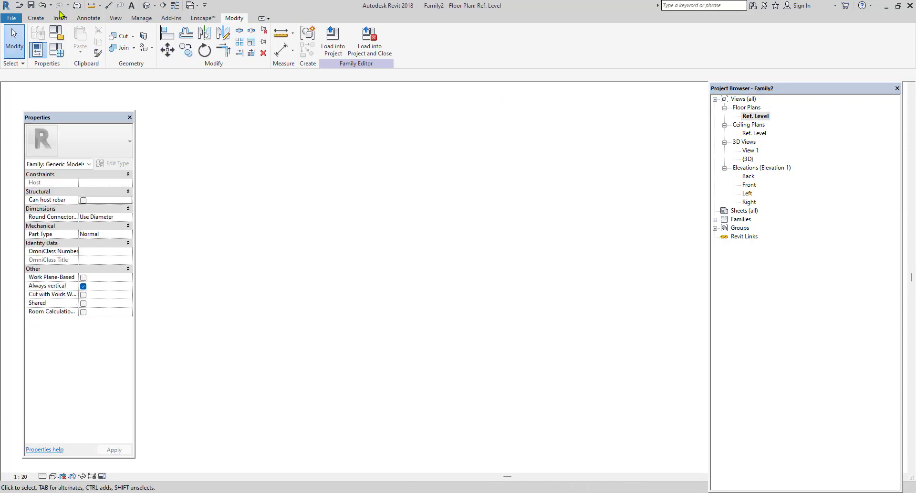
click(36, 17)
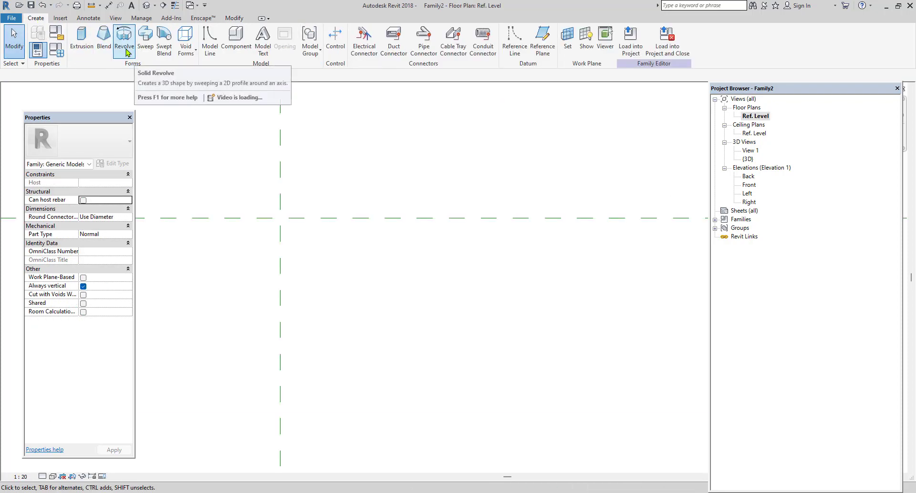
middle_drag(193, 133, 344, 202)
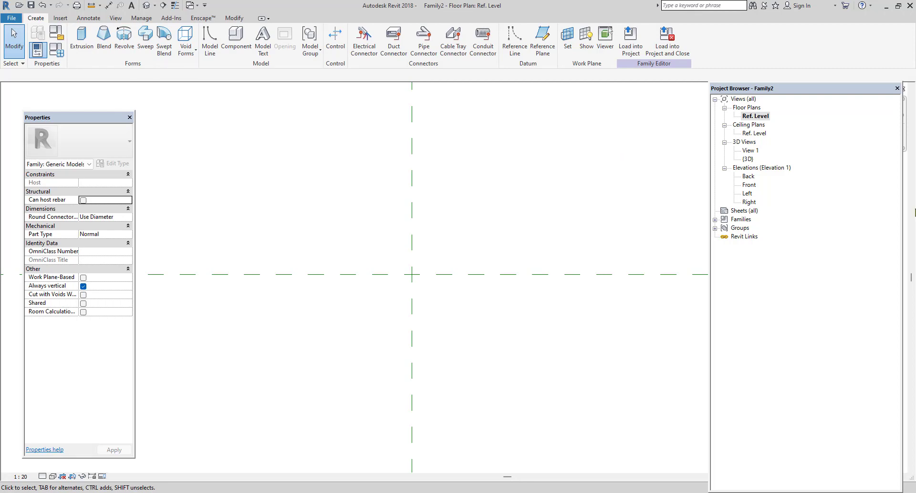
double_click(748, 177)
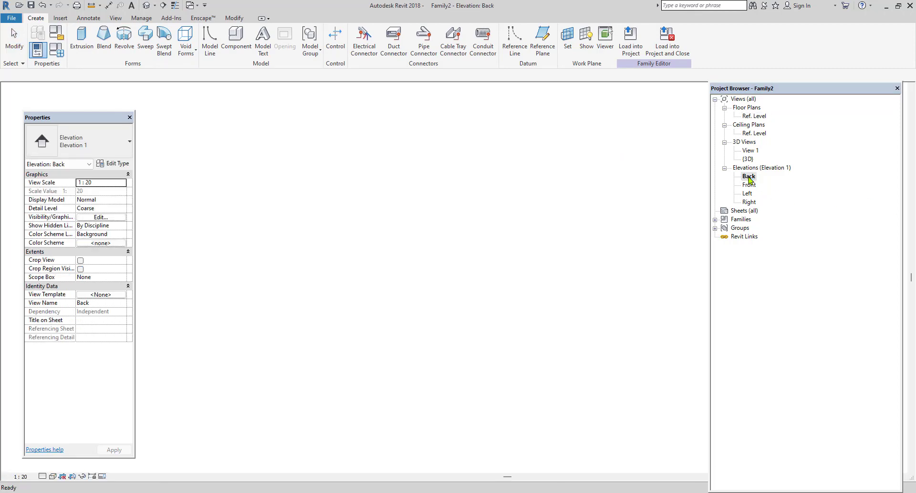
scroll(453, 362, up, 3)
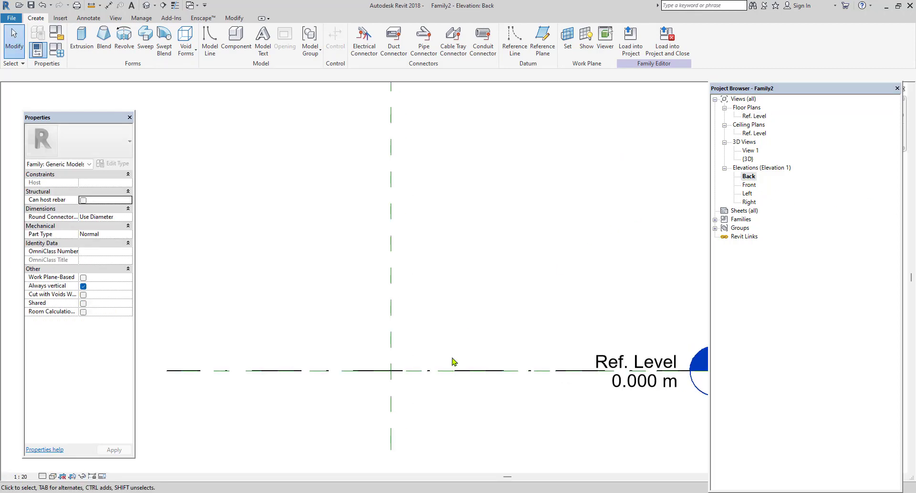
Start a solid Revolve and draw a vertical axis line about 0.84 m long on the centre reference plane, ending at Ref. Level.
click(127, 40)
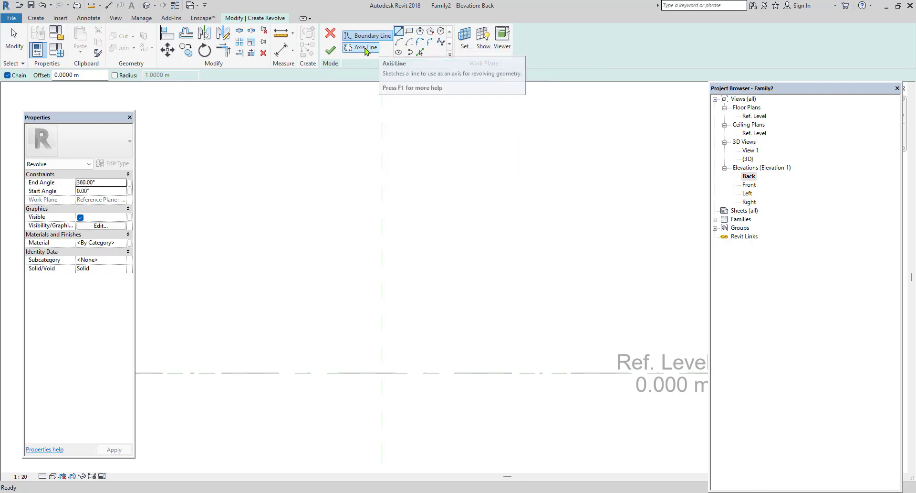
click(443, 43)
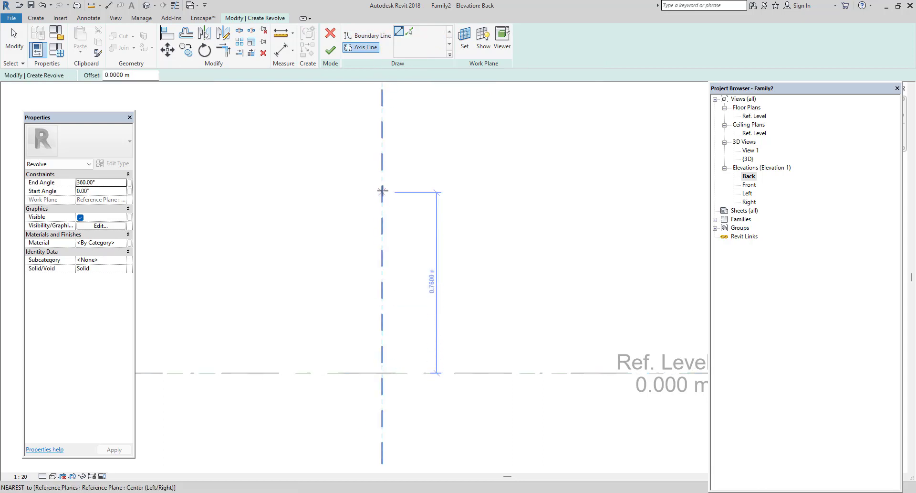
click(382, 174)
click(382, 373)
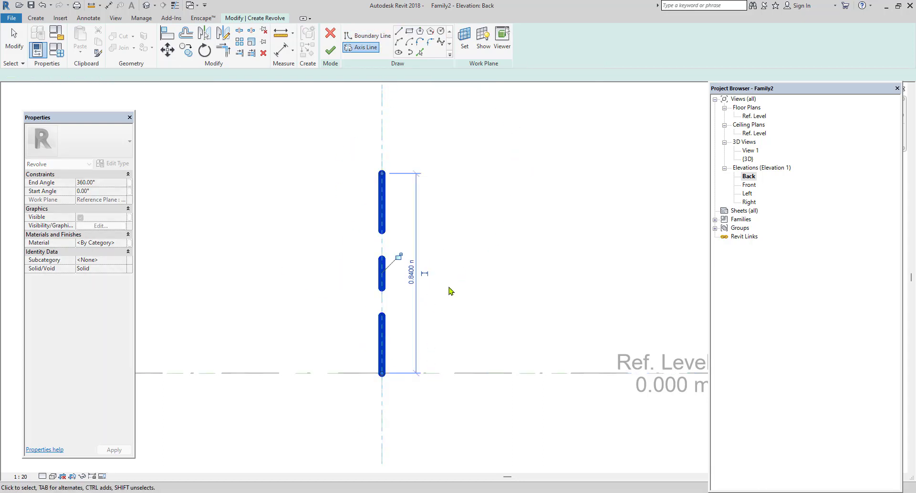
Draw a horizontal boundary line about 0.18 m long outward from the axis line's upper end.
scroll(458, 267, up, 3)
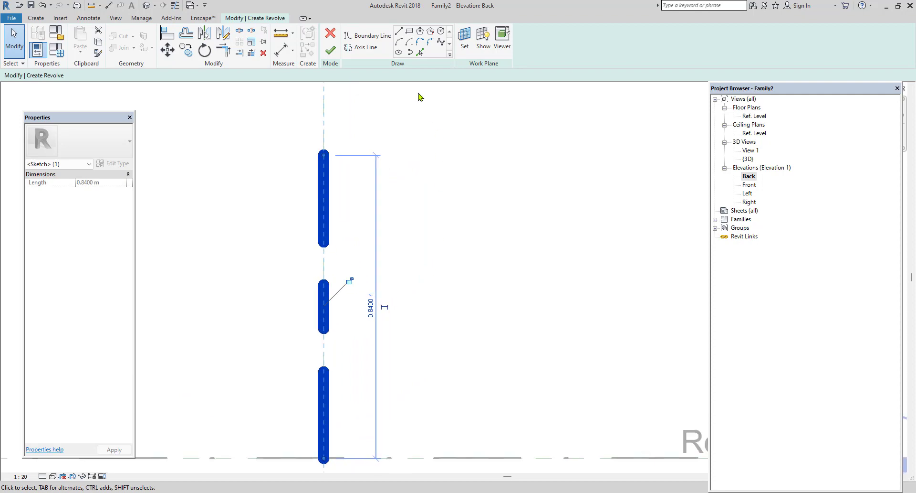
click(366, 37)
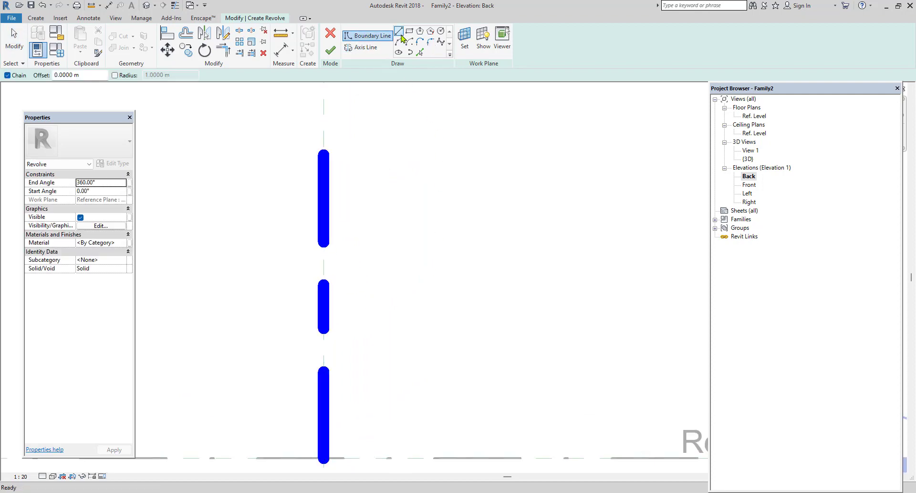
click(324, 153)
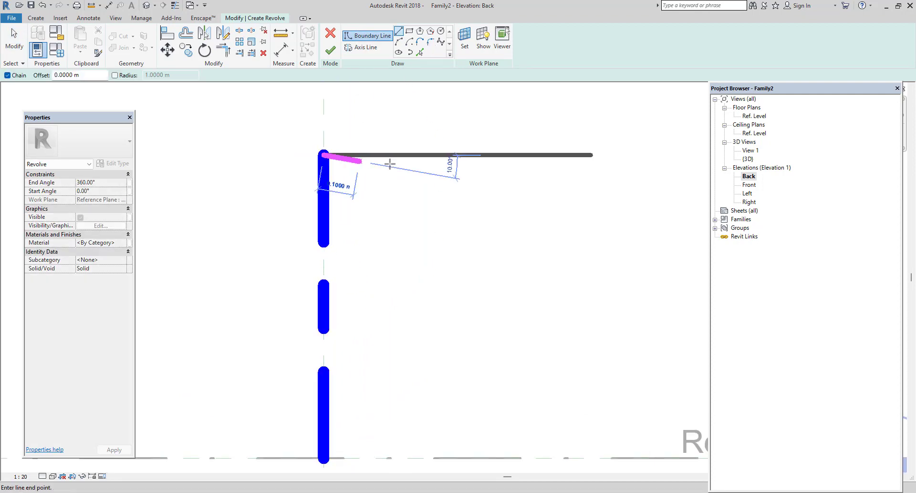
click(392, 154)
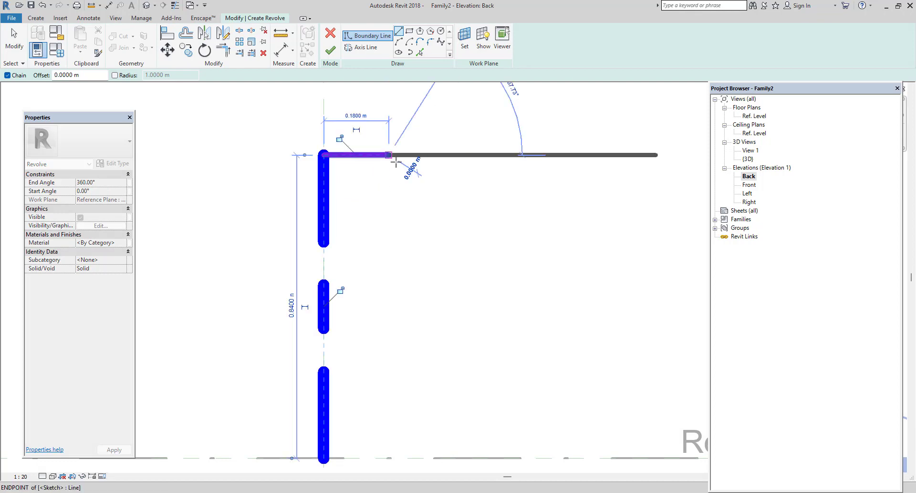
Draw a wavy spline boundary from the horizontal line's outer end down to just above Ref. Level.
click(440, 42)
click(393, 155)
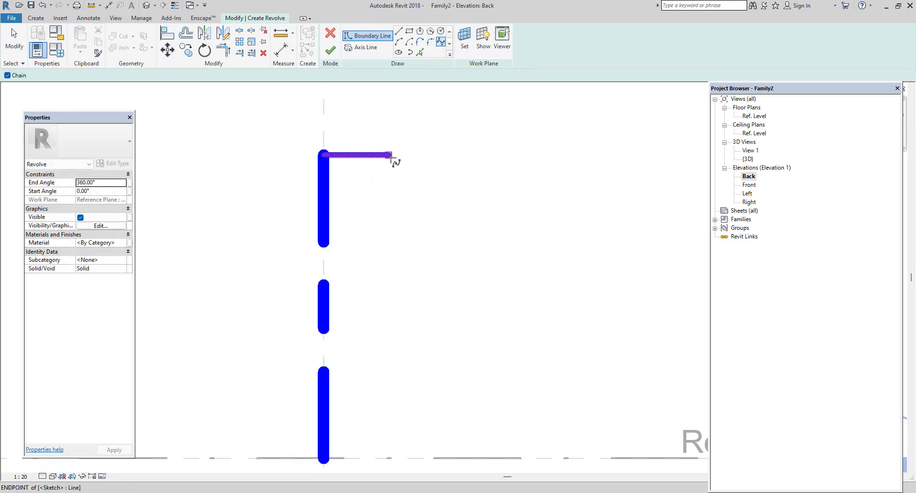
click(447, 225)
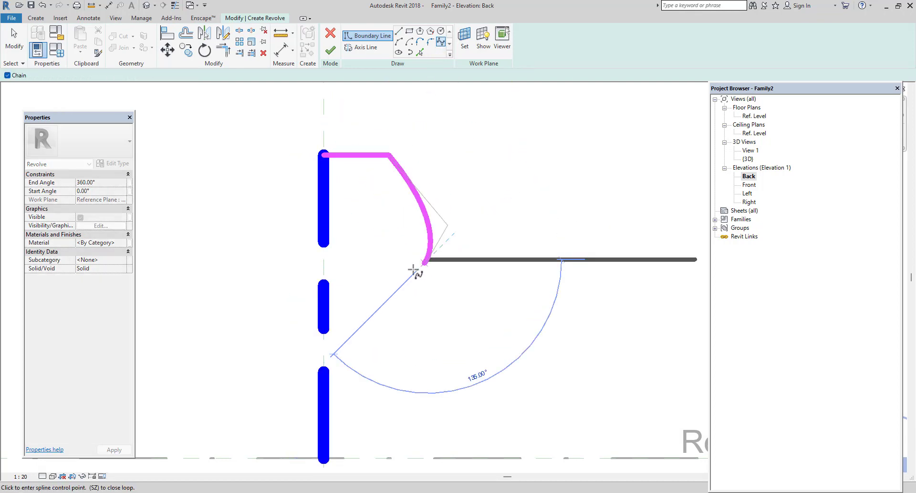
click(404, 283)
middle_drag(444, 314, 471, 255)
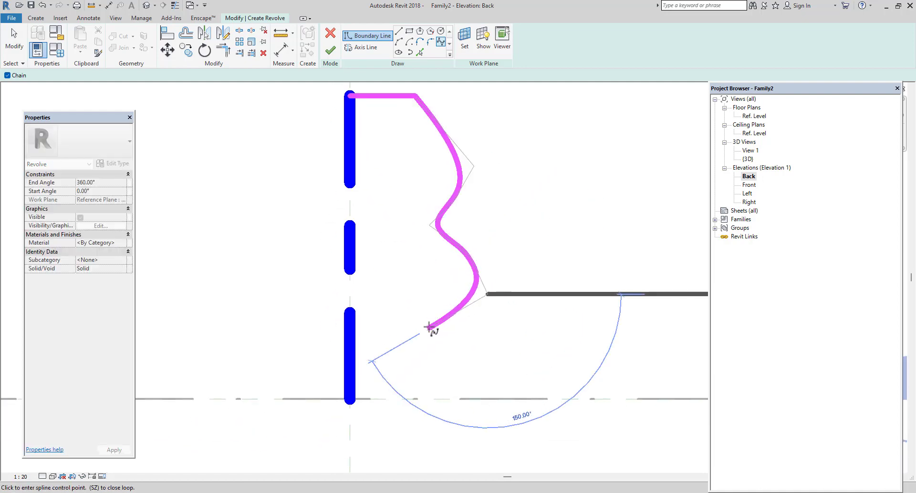
click(429, 328)
click(430, 342)
click(442, 355)
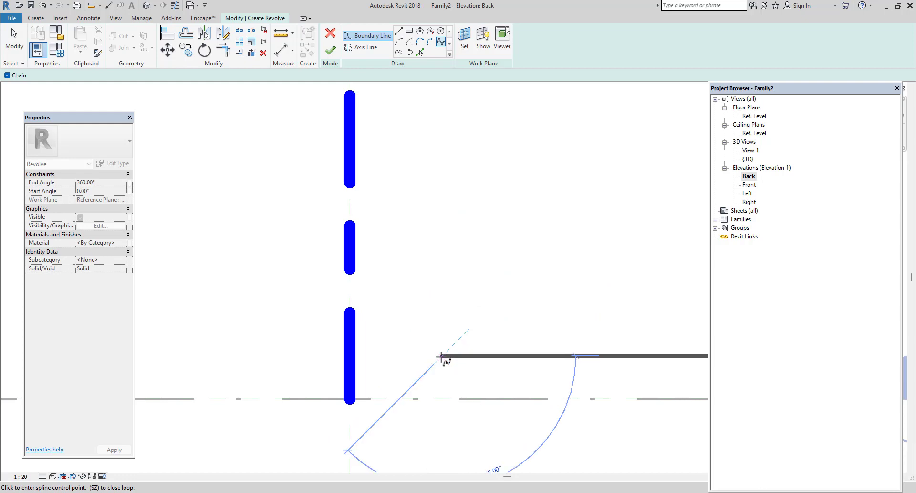
key(Escape)
key(Escape)
Draw a stepped base boundary from the spline's lower end down to Ref. Level, its outer face about 0.39 m from the axis.
click(399, 31)
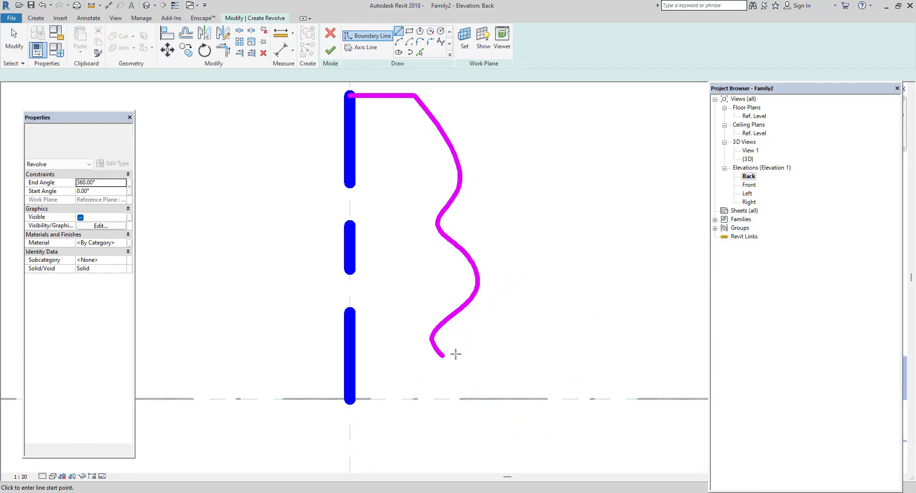
click(443, 355)
click(464, 355)
click(464, 367)
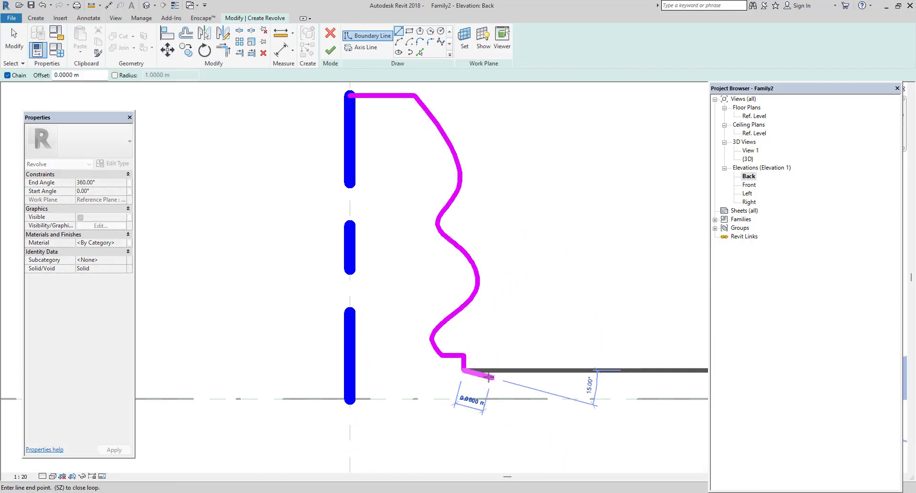
click(491, 377)
click(491, 398)
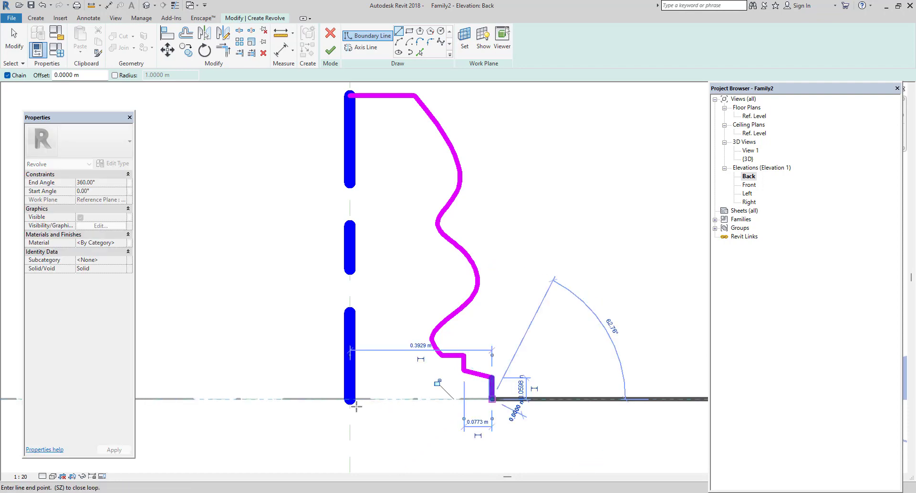
Continue the boundary along Ref. Level back to the axis and vertically up beside it to the top horizontal line.
click(351, 399)
scroll(359, 398, down, 1)
scroll(357, 175, up, 1)
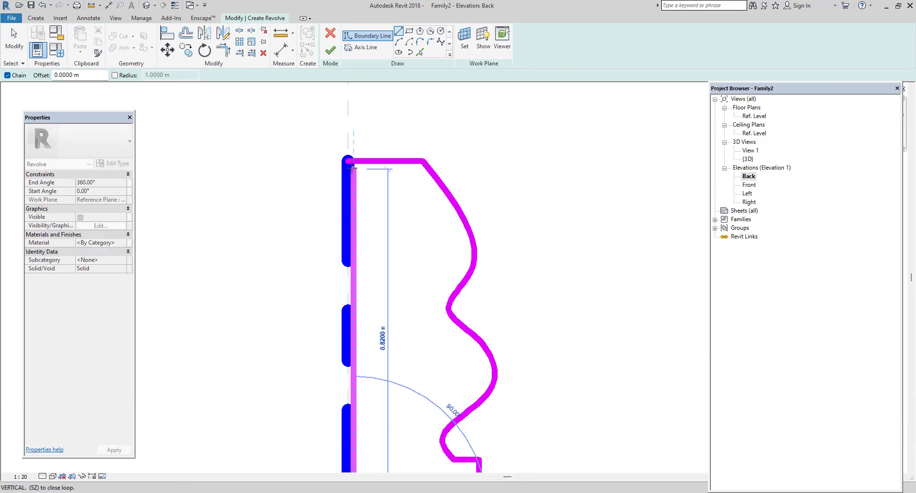
click(352, 170)
scroll(425, 175, down, 2)
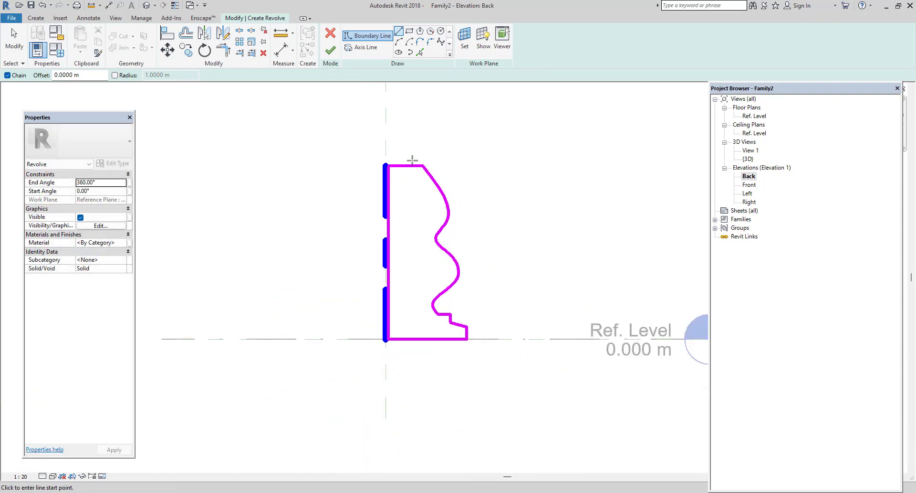
Replace the top horizontal line with a sloped line from the spline's upper end to the centre reference plane above the axis line.
scroll(413, 160, up, 2)
key(Escape)
click(409, 171)
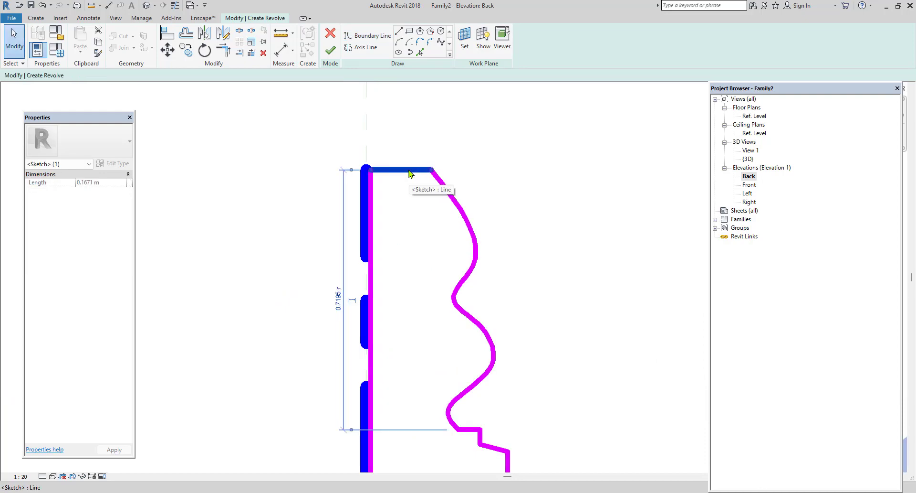
key(Delete)
key(l)
key(i)
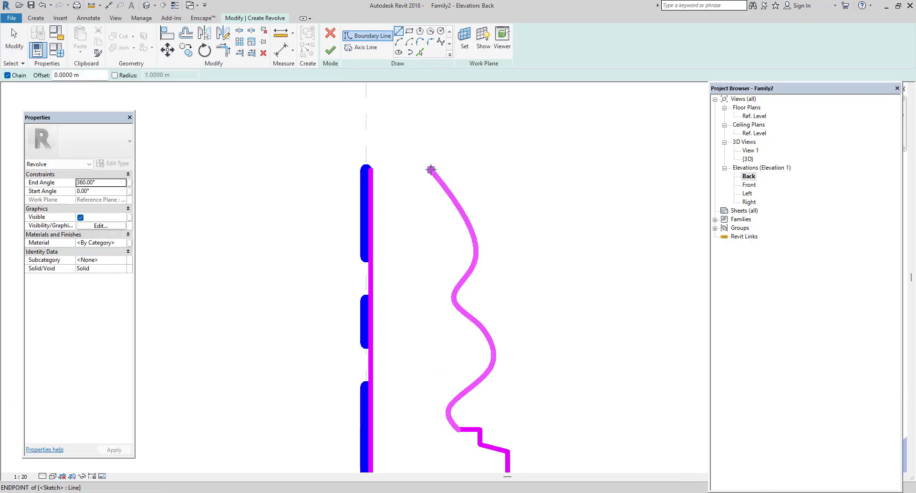
click(431, 169)
click(366, 125)
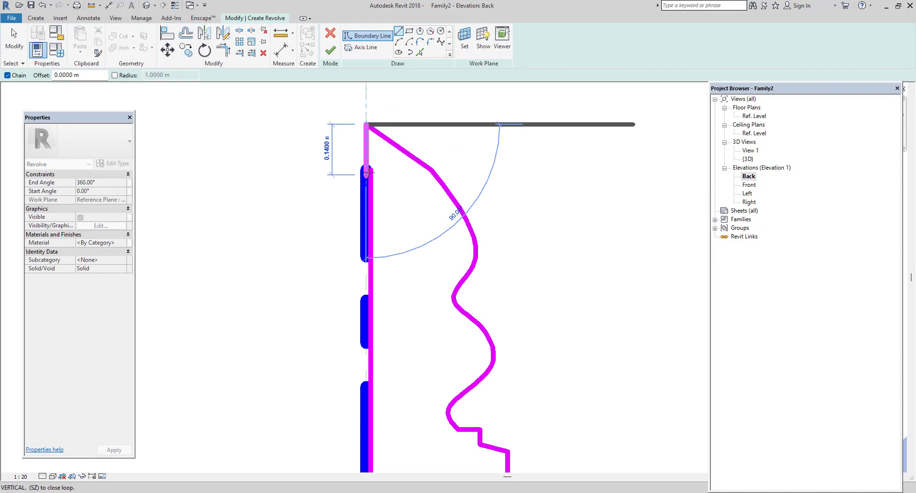
Extend the vertical boundary line beside the axis up to the sloped line's apex and finish the revolve.
key(Escape)
key(Escape)
click(372, 188)
drag(372, 170, 367, 126)
click(485, 149)
scroll(485, 149, down, 3)
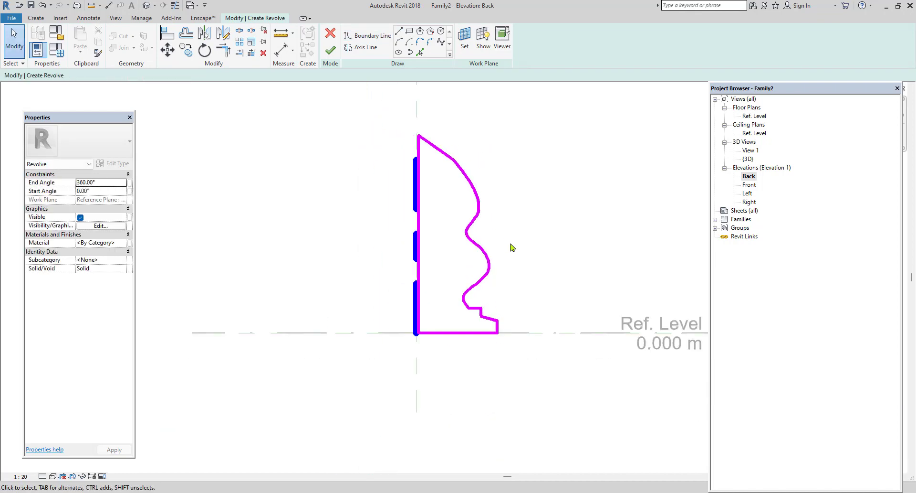
middle_drag(512, 246, 482, 287)
scroll(486, 288, up, 1)
scroll(488, 290, up, 1)
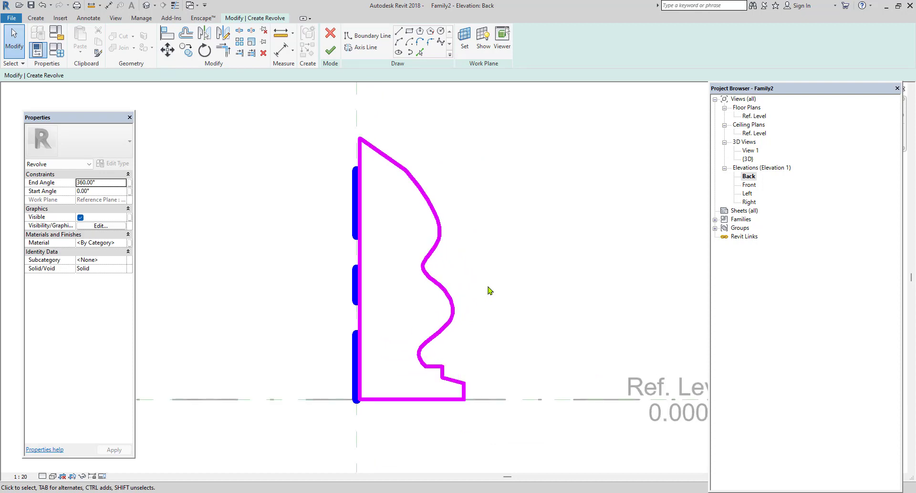
click(330, 49)
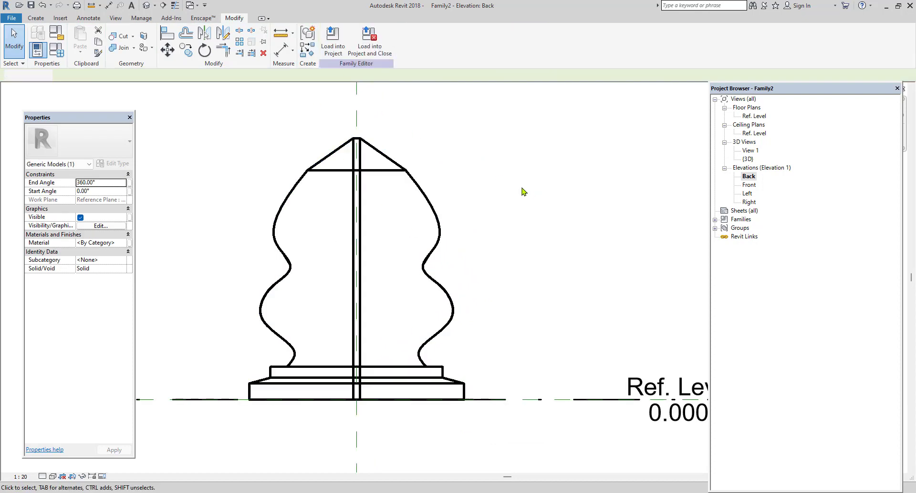
Open the {3D} view and examine the revolved solid from a closer angle.
click(146, 7)
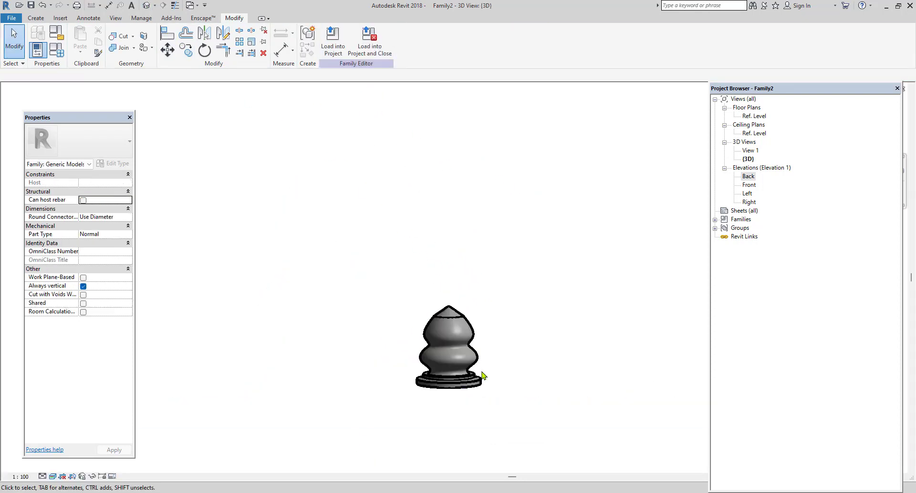
middle_drag(482, 375, 446, 361)
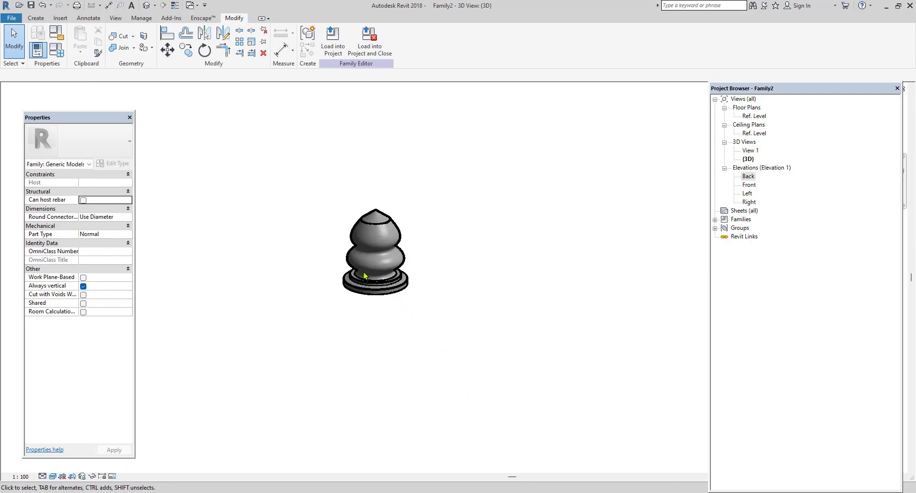
scroll(375, 272, up, 3)
middle_drag(414, 278, 425, 303)
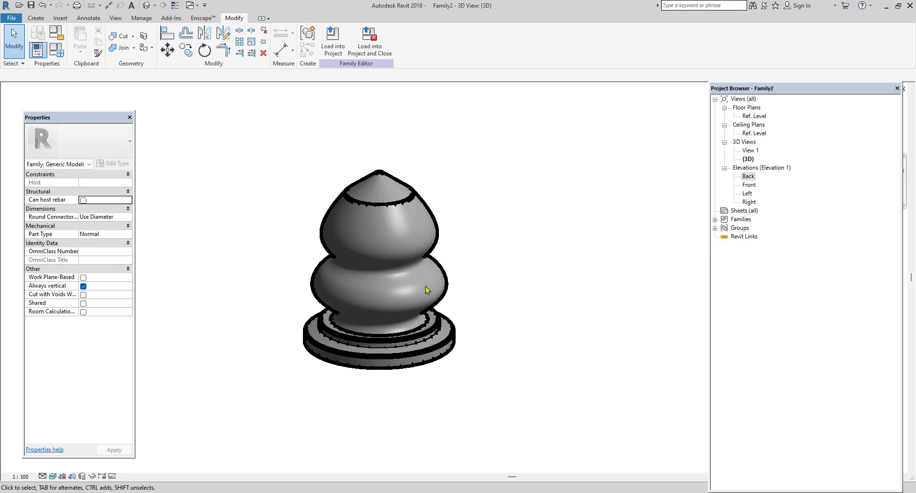
scroll(427, 290, up, 1)
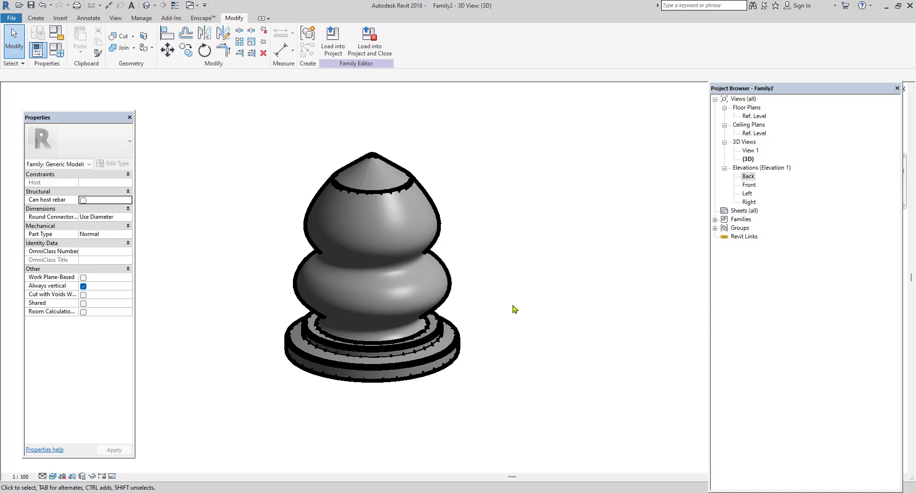
Return to the Back elevation and delete the revolved solid.
double_click(749, 176)
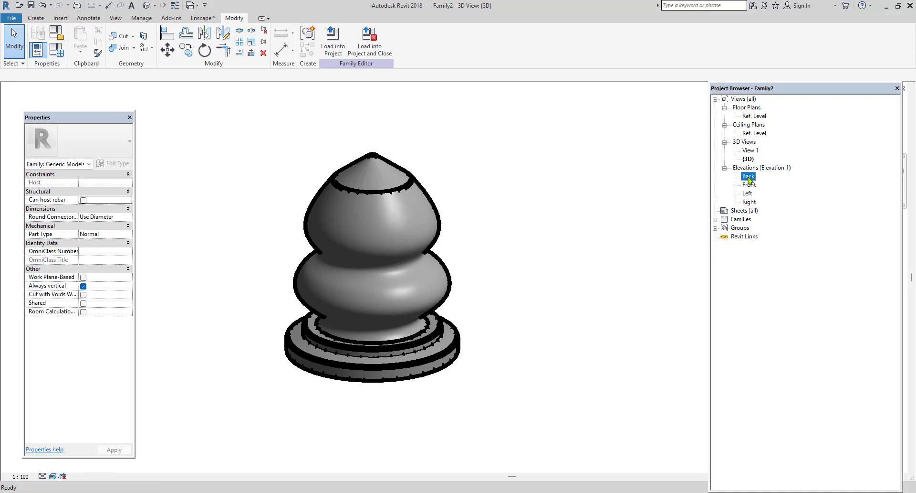
click(442, 298)
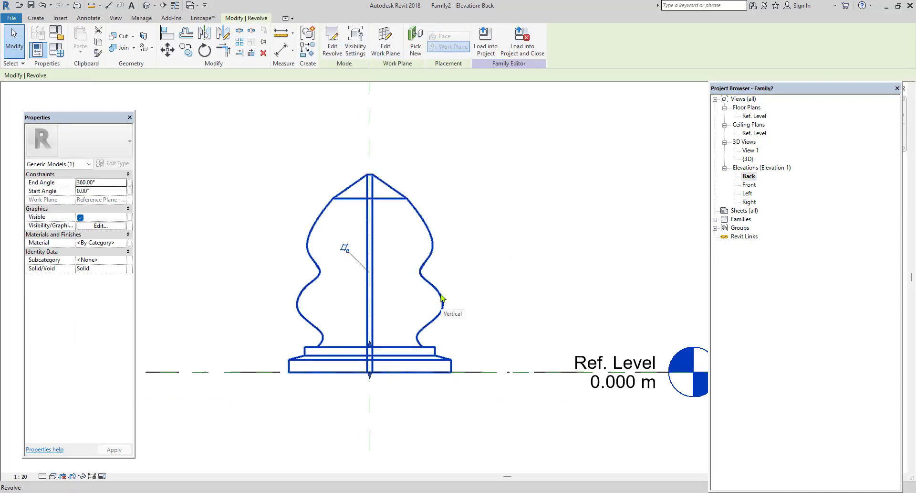
key(Delete)
Start a new solid Revolve and draw an axis line about 1.12 m long on the centre reference plane, ending at Ref. Level.
click(35, 17)
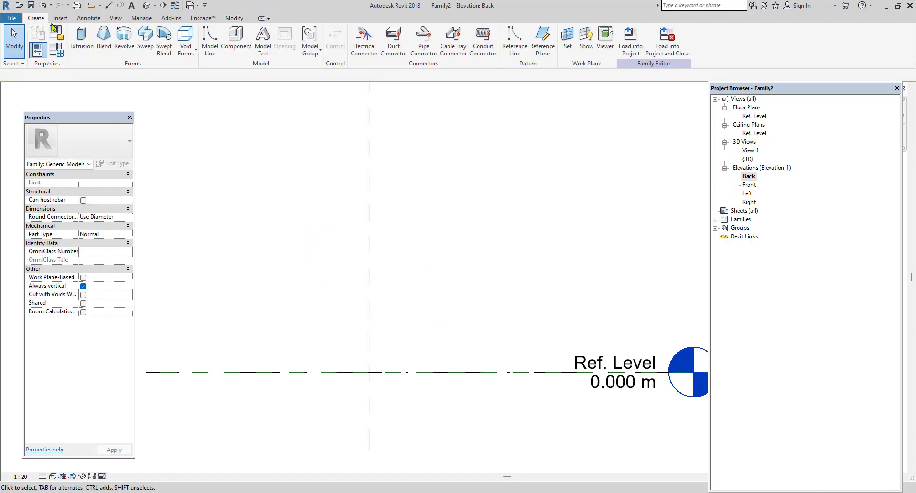
click(125, 36)
click(364, 48)
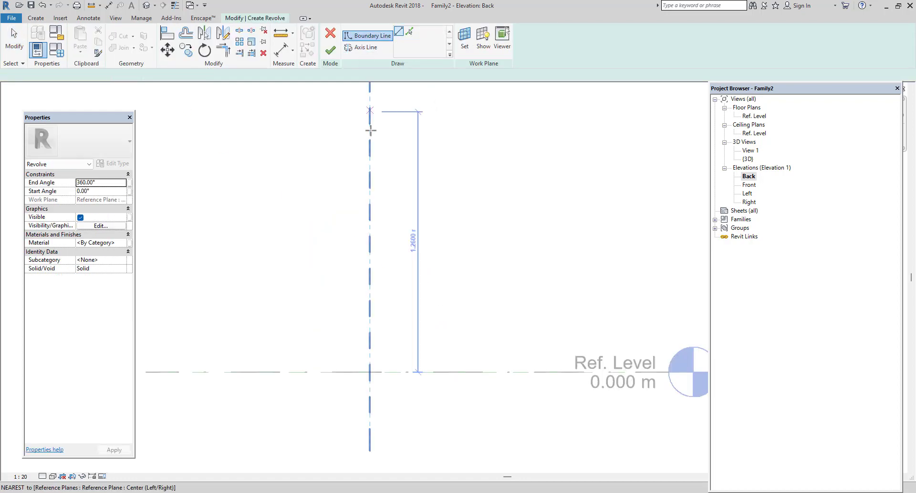
click(370, 140)
click(370, 371)
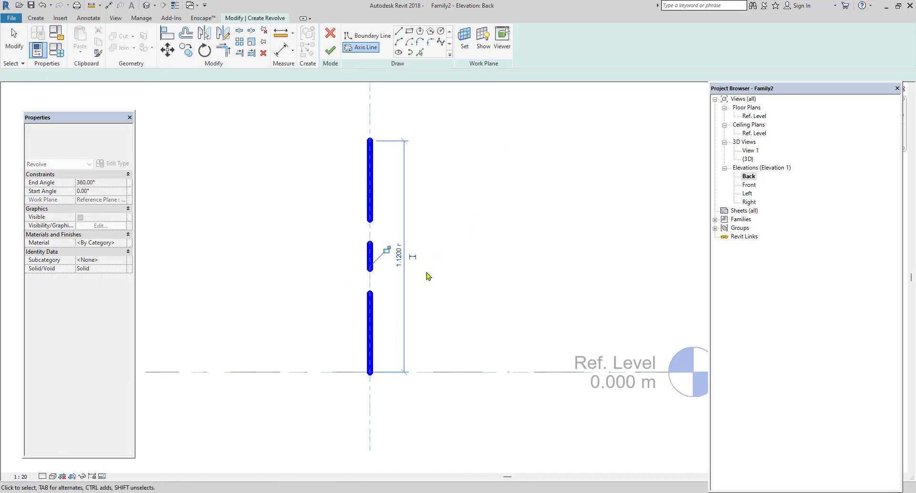
right_click(495, 138)
click(514, 143)
Draw a bowl's outer boundary: about 0.34 m along Ref. Level from the axis, a wall sloping outward, and a short horizontal rim.
click(358, 36)
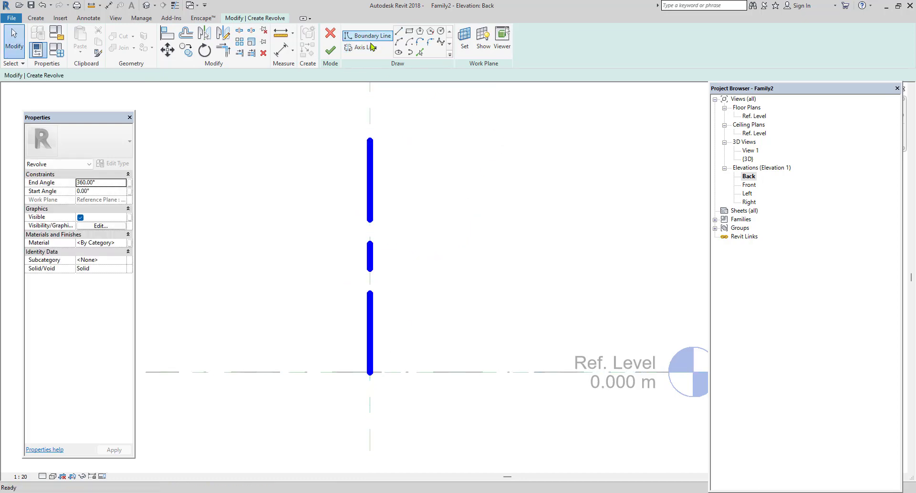
click(371, 372)
click(440, 371)
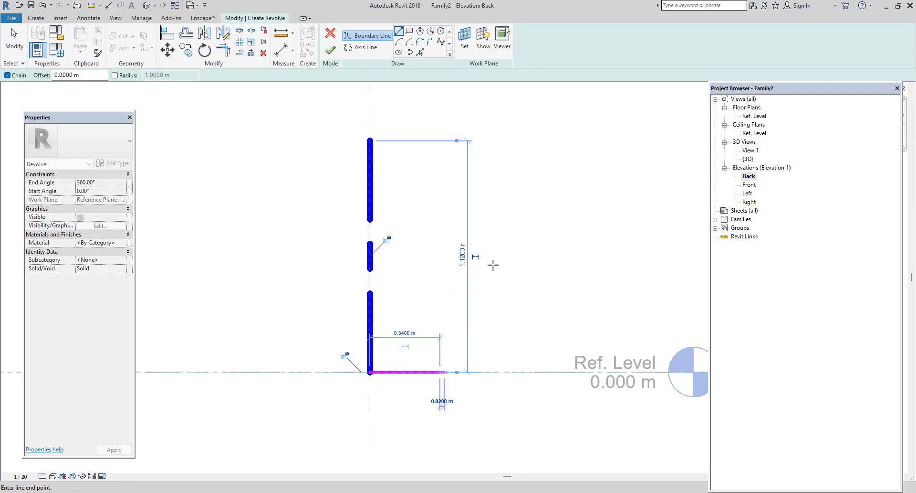
click(492, 264)
click(476, 264)
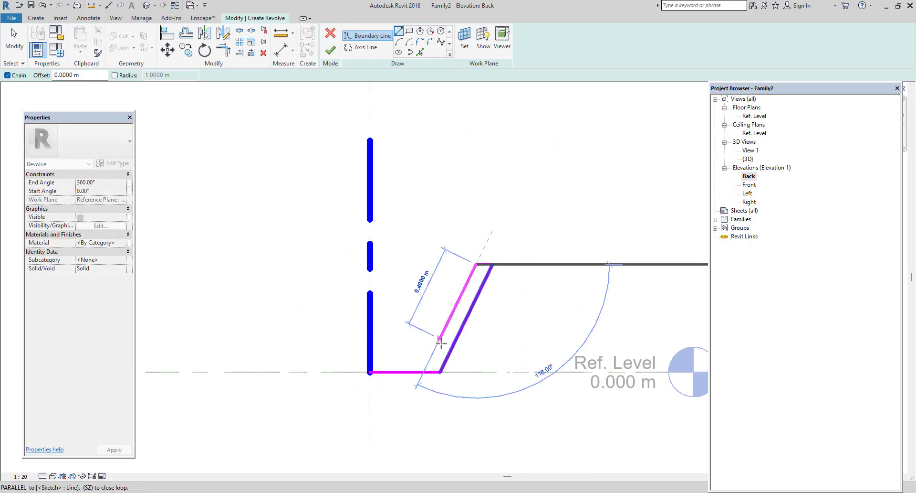
Close the bowl profile with an inner wall parallel to the outer one and an inner floor line about 0.30 m long ending at the axis.
click(433, 354)
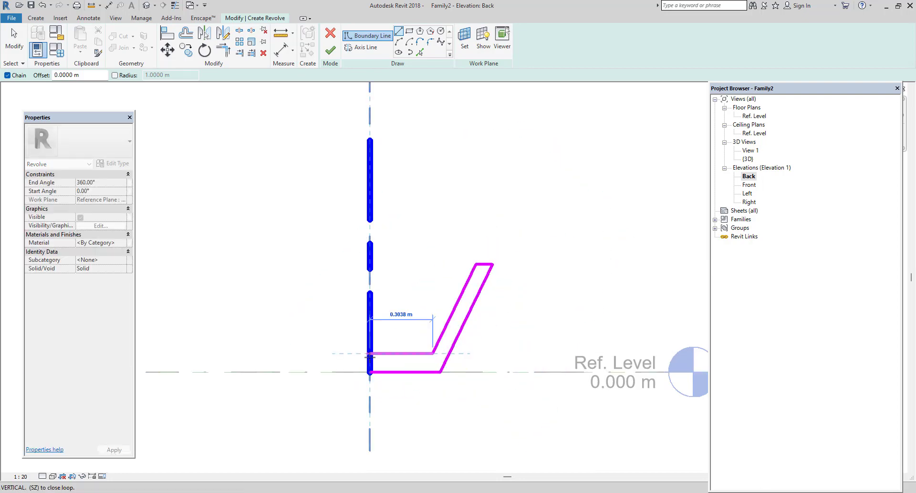
click(371, 353)
click(370, 372)
right_click(427, 180)
click(452, 188)
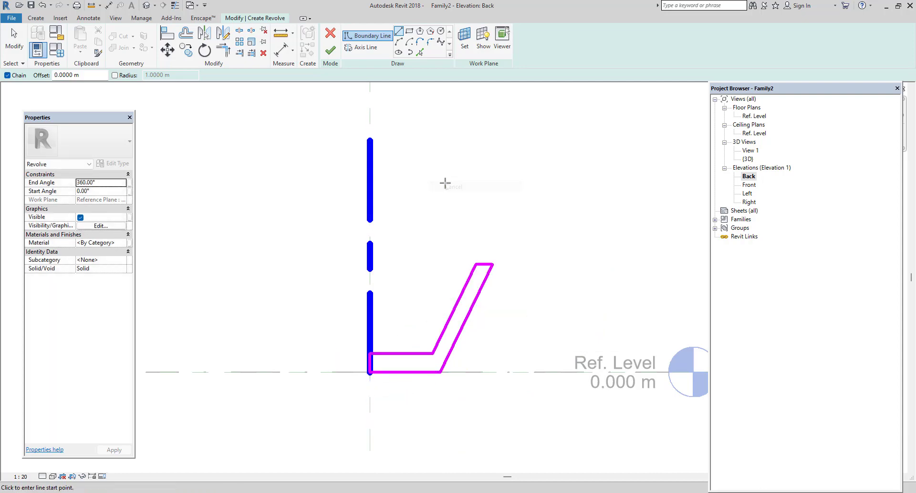
right_click(445, 183)
click(459, 190)
Nudge the bowl's inner floor line slightly down towards Ref. Level.
scroll(436, 358, up, 1)
click(404, 353)
key(Down)
key(Down)
key(Down)
key(Down)
key(Down)
key(Down)
key(Down)
key(Down)
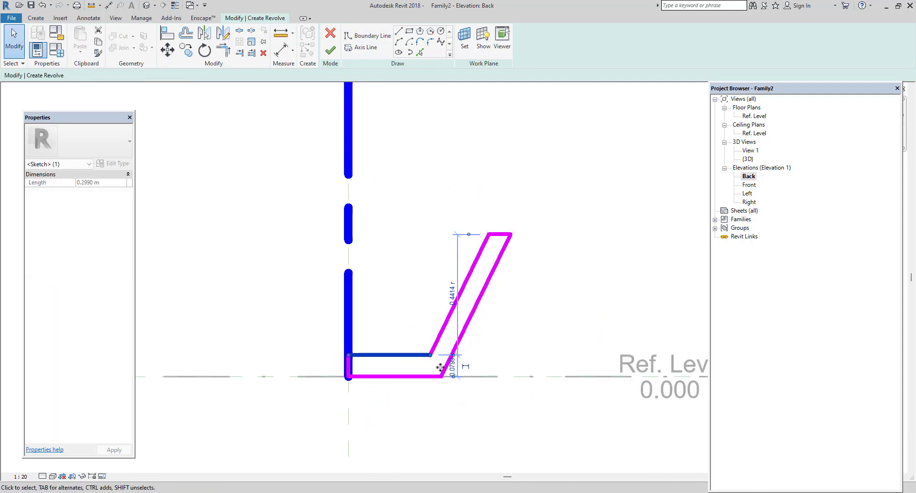
key(Escape)
Draw an outward-bulging arc across the outer bottom corner, from the base line to the sloped outer wall.
scroll(453, 385, up, 2)
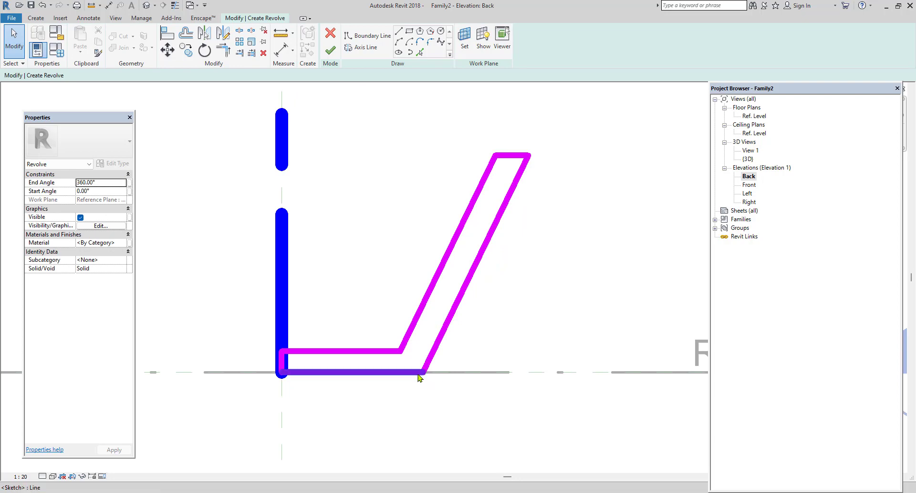
click(398, 42)
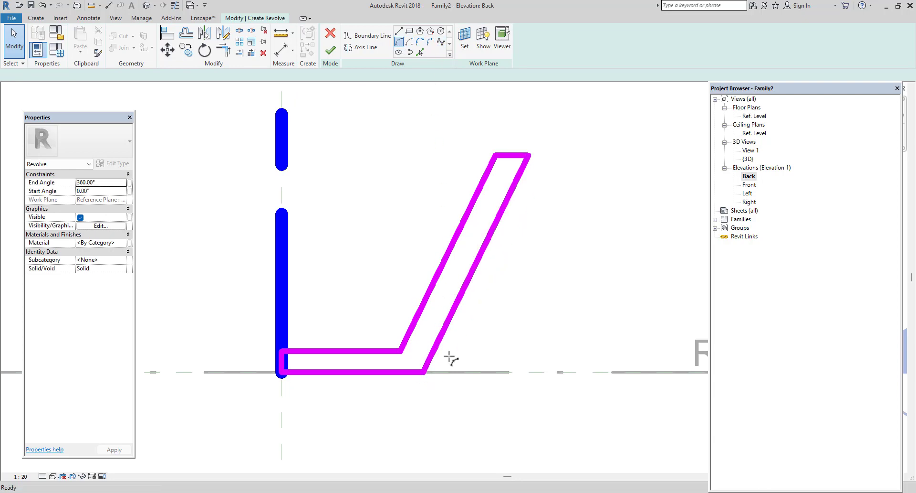
scroll(415, 363, up, 4)
click(398, 357)
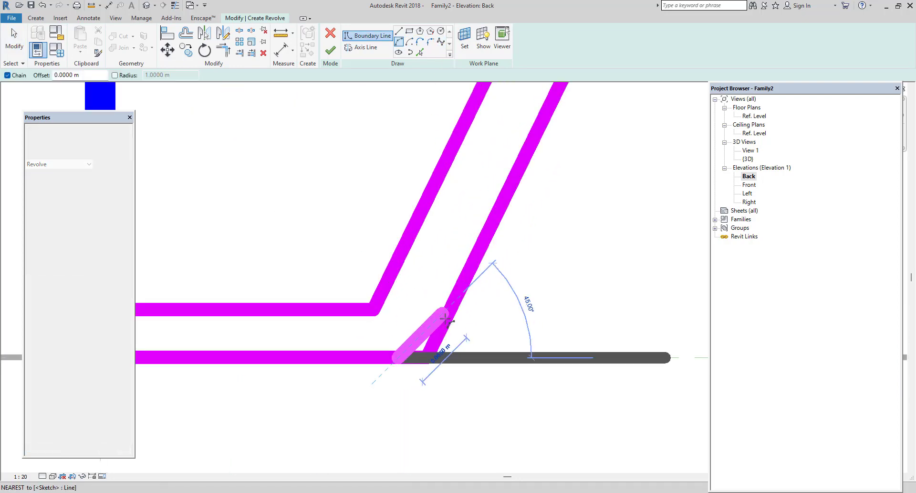
click(444, 313)
scroll(431, 330, up, 2)
click(429, 335)
key(Escape)
scroll(472, 379, down, 2)
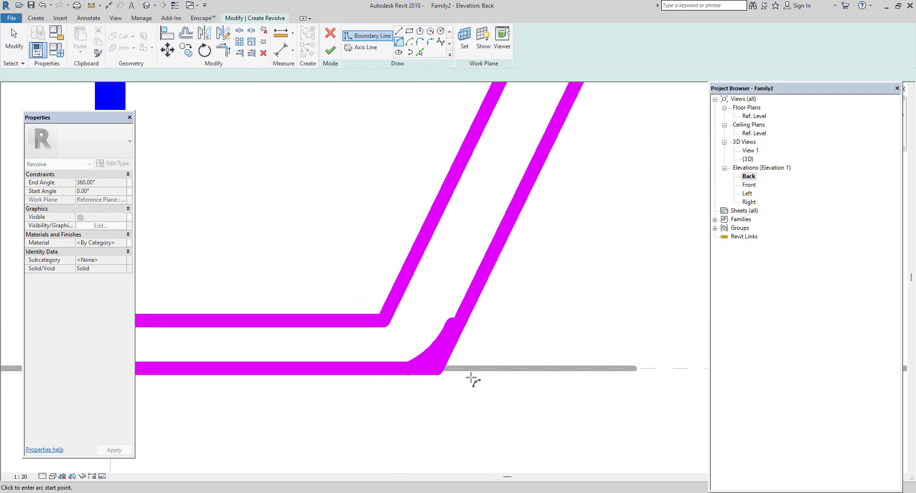
Trim the base line back to the corner arc's lower end.
scroll(457, 354, up, 2)
click(223, 50)
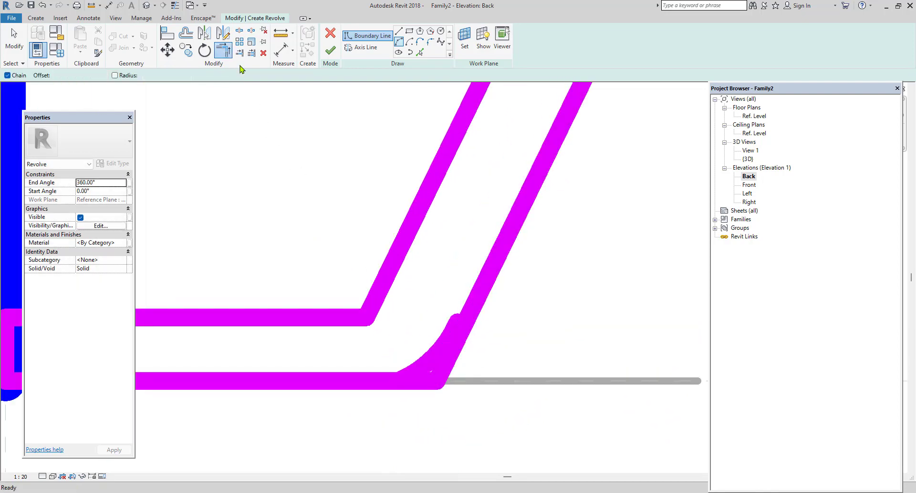
click(374, 378)
click(432, 369)
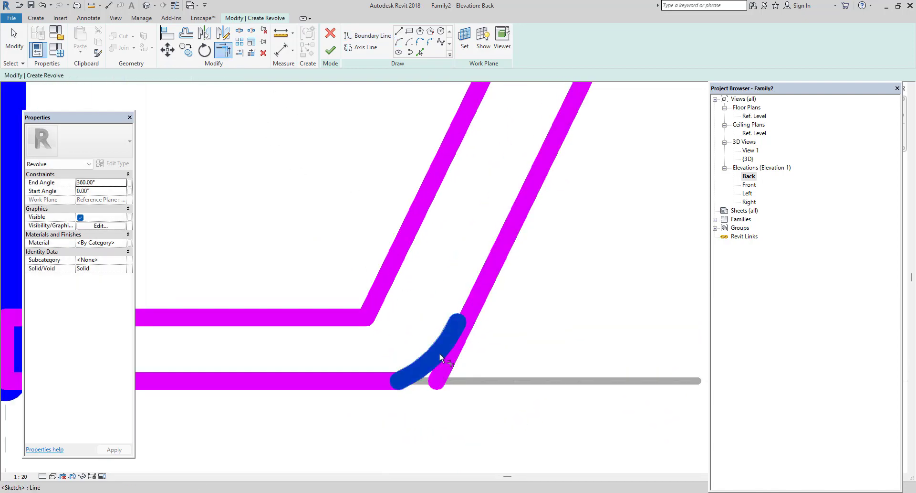
Try to trim the sloped outer wall line to the corner arc, and delete that wall line.
click(471, 301)
click(470, 310)
key(Escape)
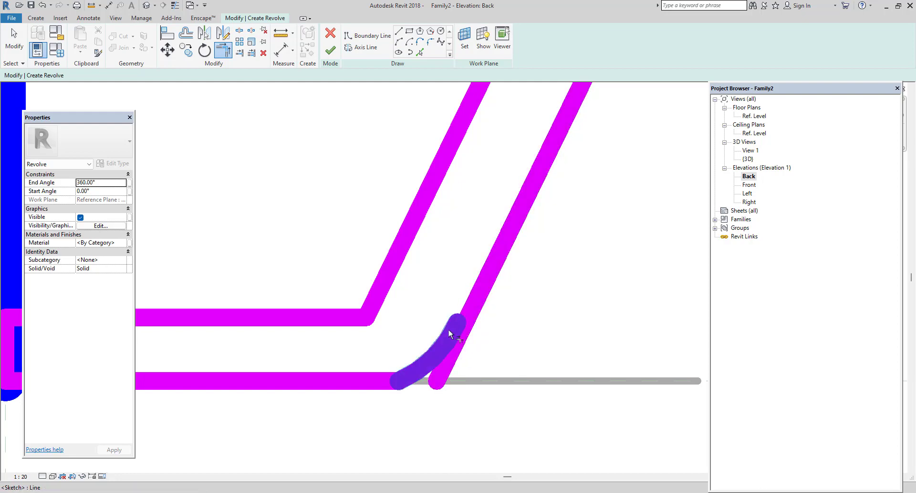
key(Escape)
click(447, 374)
key(Delete)
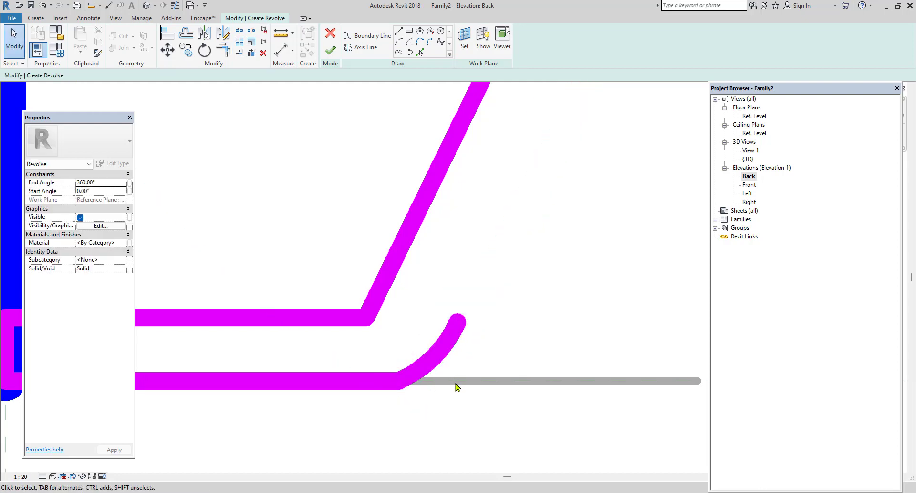
scroll(456, 386, down, 5)
middle_drag(484, 312, 391, 389)
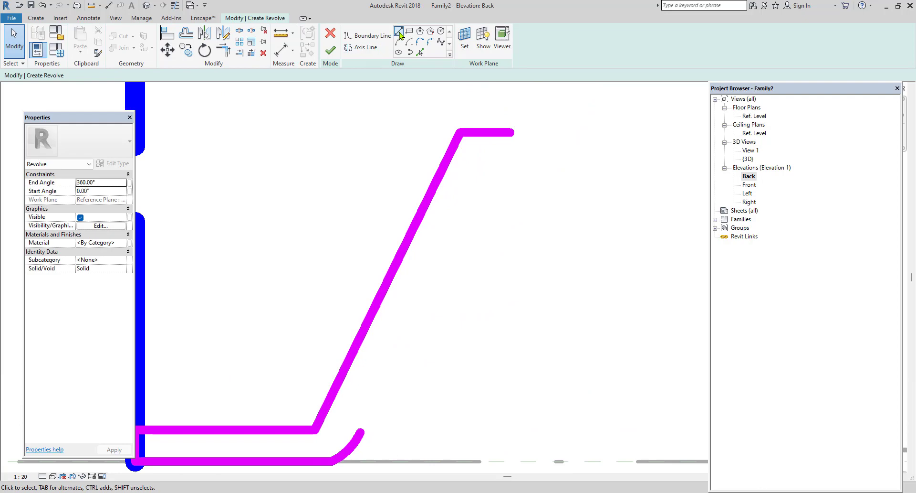
Draw a sloped outer wall line from the corner arc's upper end to the bowl's rim line.
click(360, 432)
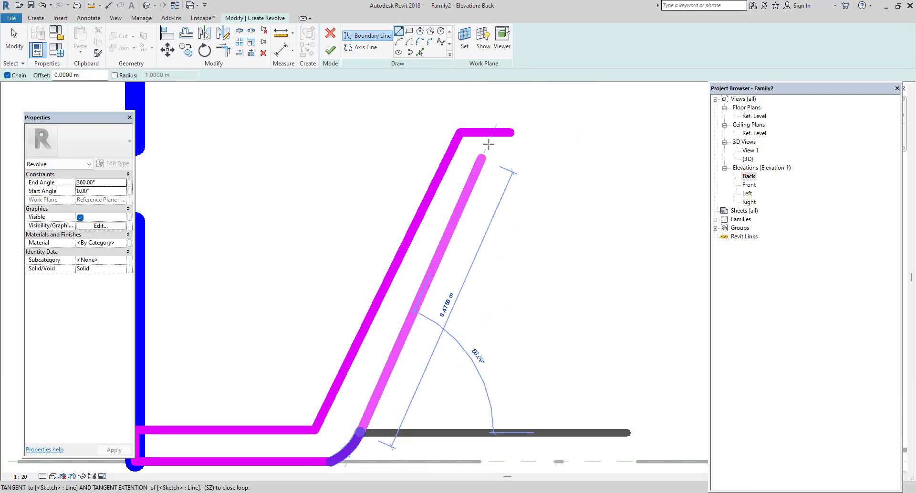
click(501, 131)
scroll(501, 186, down, 3)
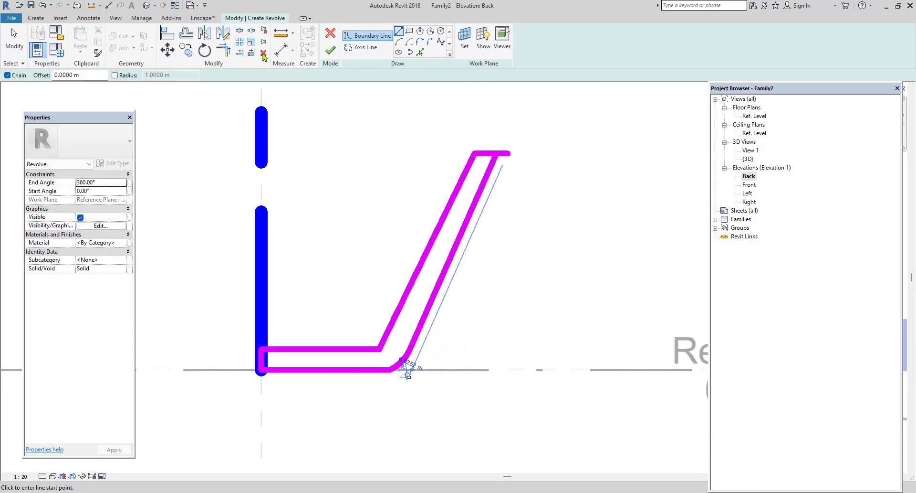
Trim the rim line and the new outer wall line to a corner, and finish the bowl revolve.
click(223, 49)
click(490, 153)
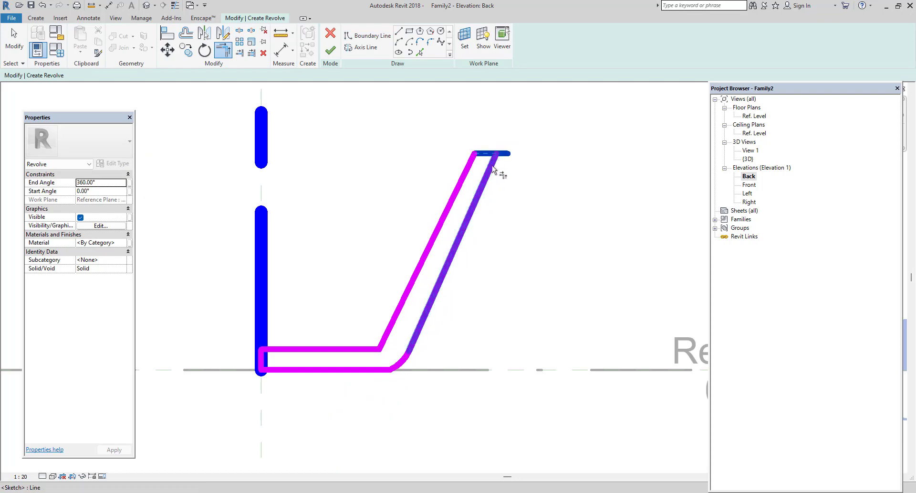
click(492, 168)
scroll(520, 244, down, 2)
click(331, 52)
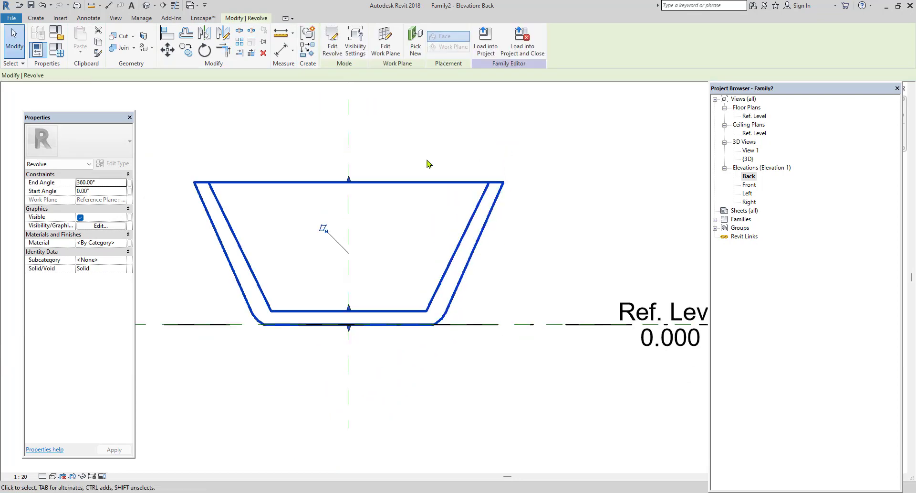
Show the bowl in the default 3D view and look into it from above.
click(425, 160)
click(146, 6)
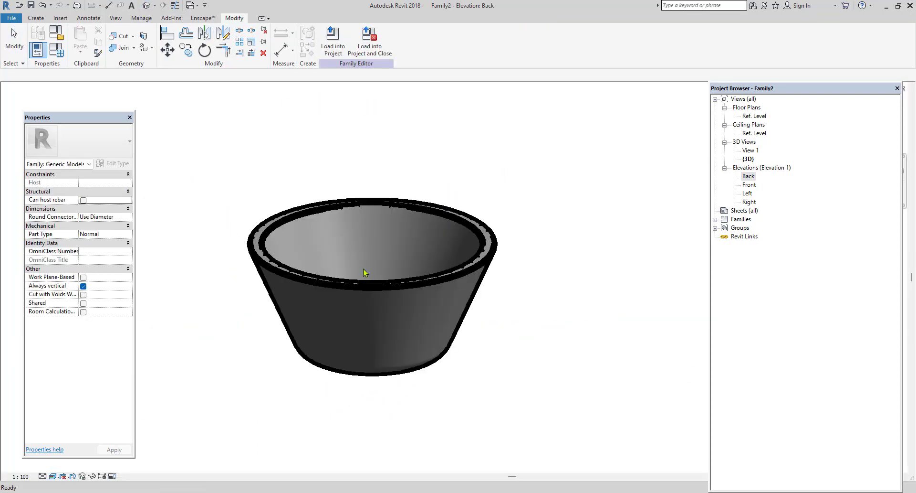
mouse_move(403, 213)
shift+middle_down()
mouse_move(420, 364)
mouse_move(443, 379)
shift+middle_up()
scroll(366, 308, up, 2)
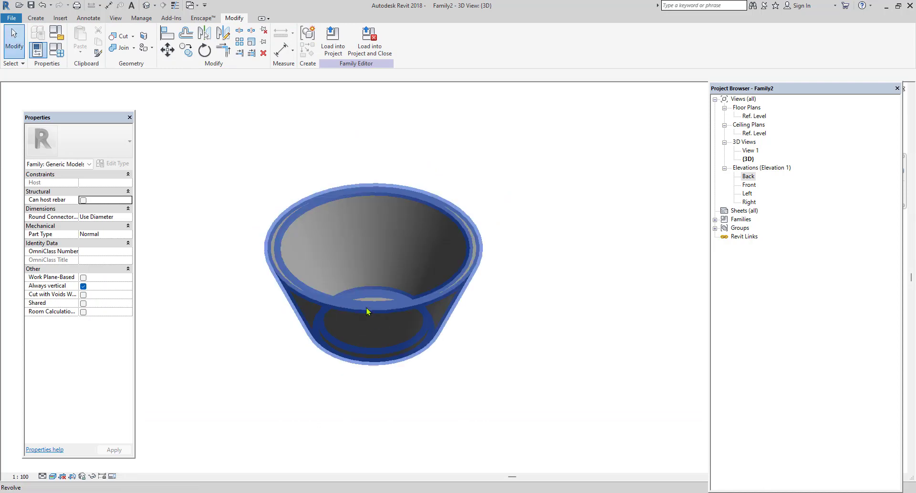
Set the bowl revolve's End Angle to 180°.
click(374, 307)
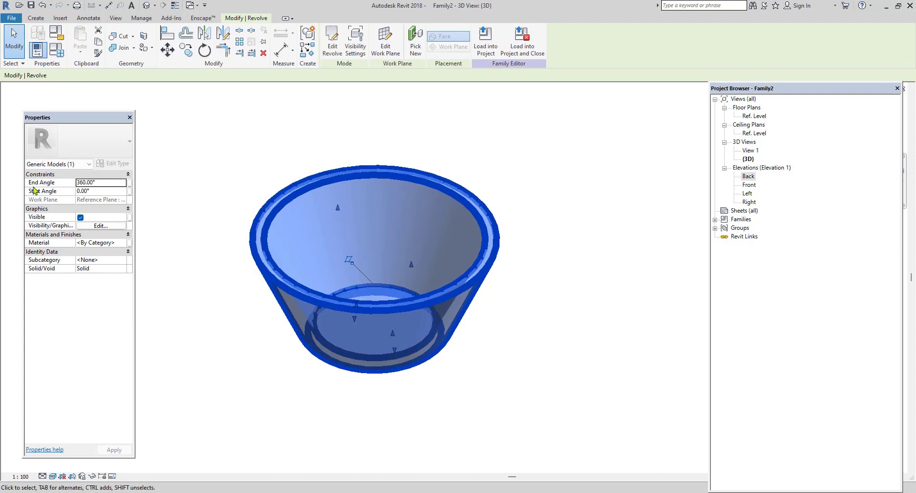
click(112, 182)
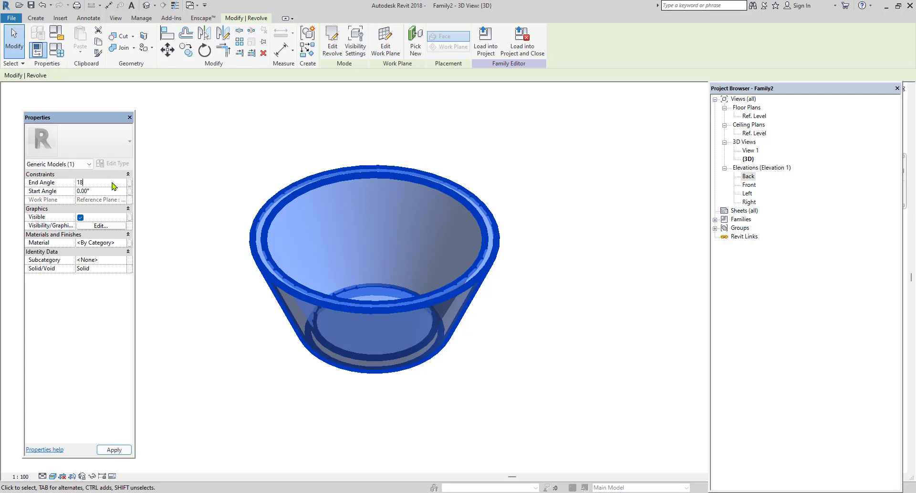
text(180)
key(Return)
click(552, 340)
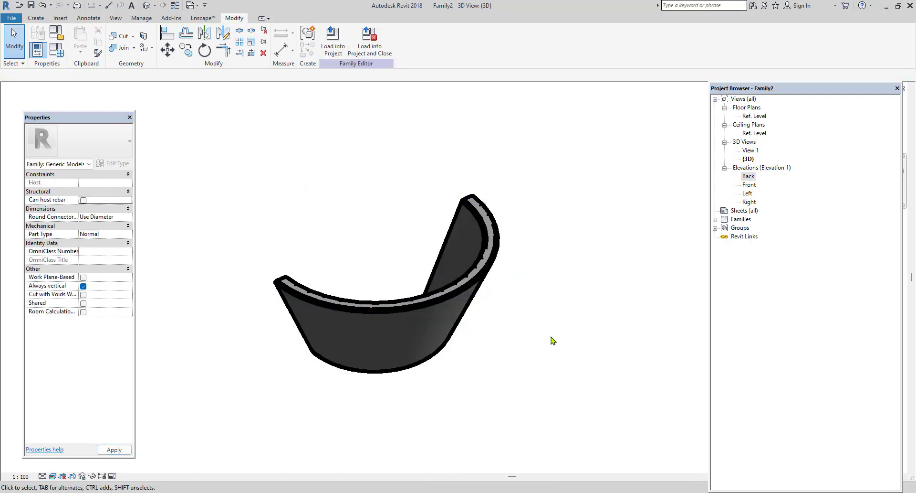
Undo the bowl's End Angle change and reselect the bowl.
key(ctrl+z)
click(451, 290)
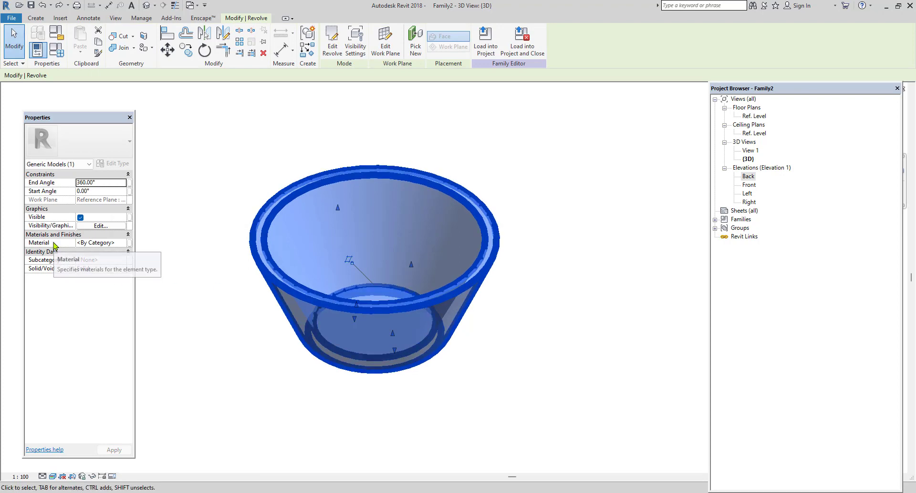
click(235, 360)
click(356, 305)
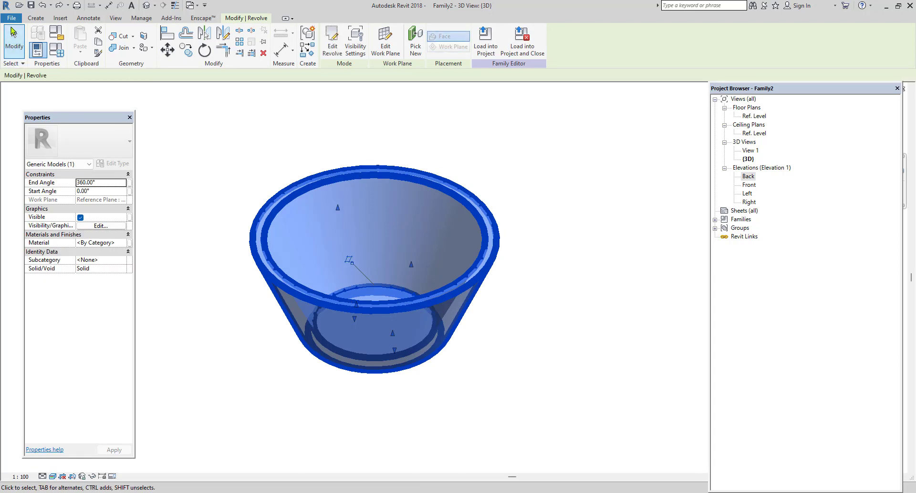
click(10, 19)
mouse_move(43, 130)
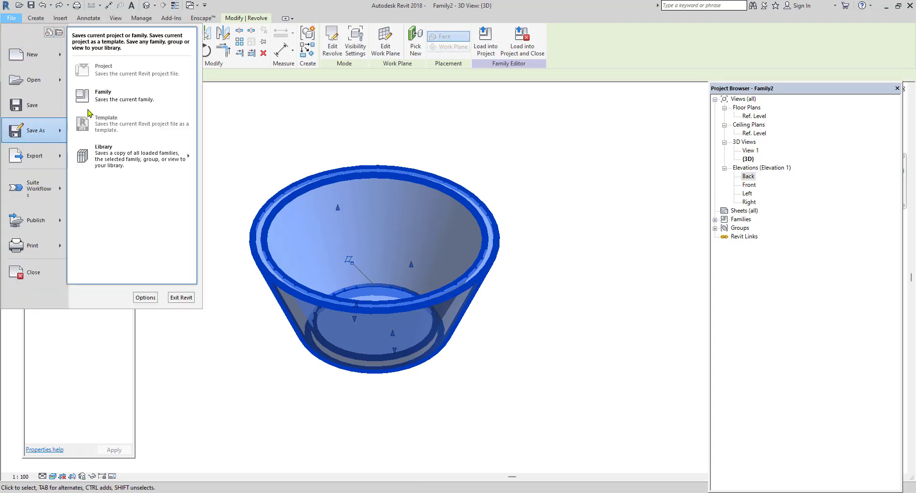
click(121, 100)
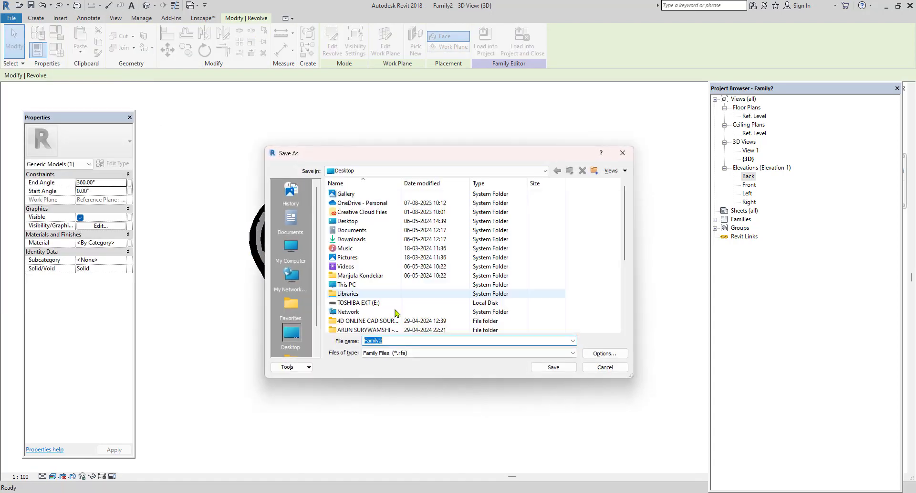
click(623, 153)
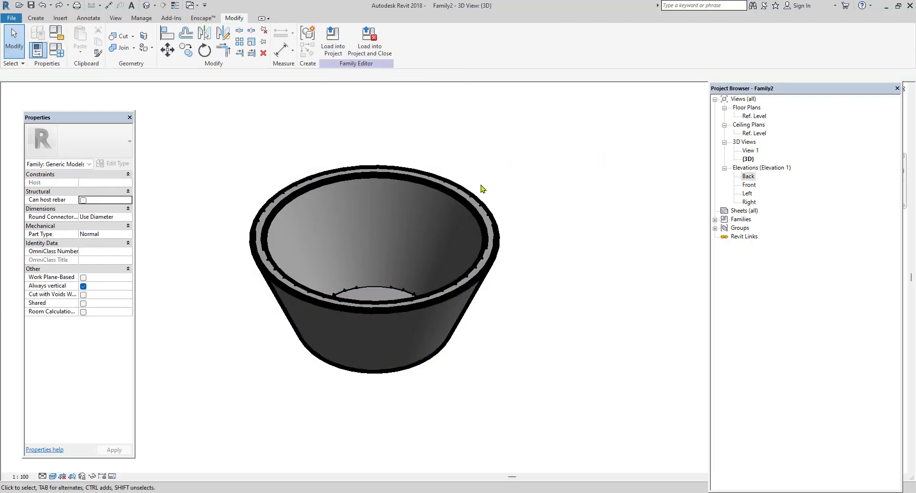
Delete the bowl and open the Ref. Level floor plan.
click(475, 218)
key(Delete)
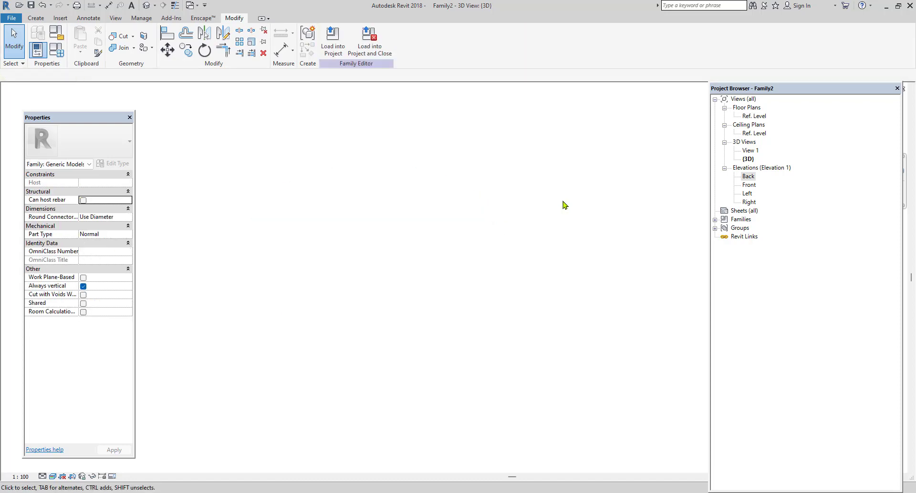
double_click(754, 117)
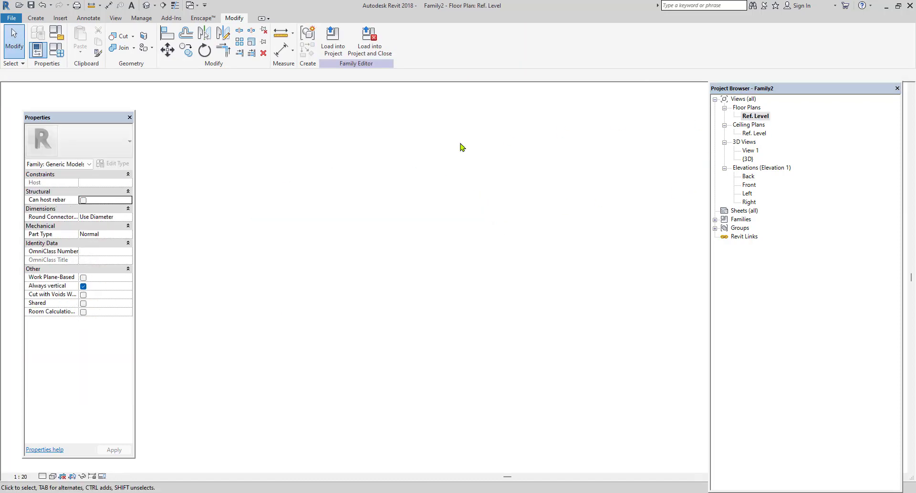
Start a Sweep and sketch its path as one arc from the reference planes' intersection, bulging towards the upper left, finishing the path.
click(36, 18)
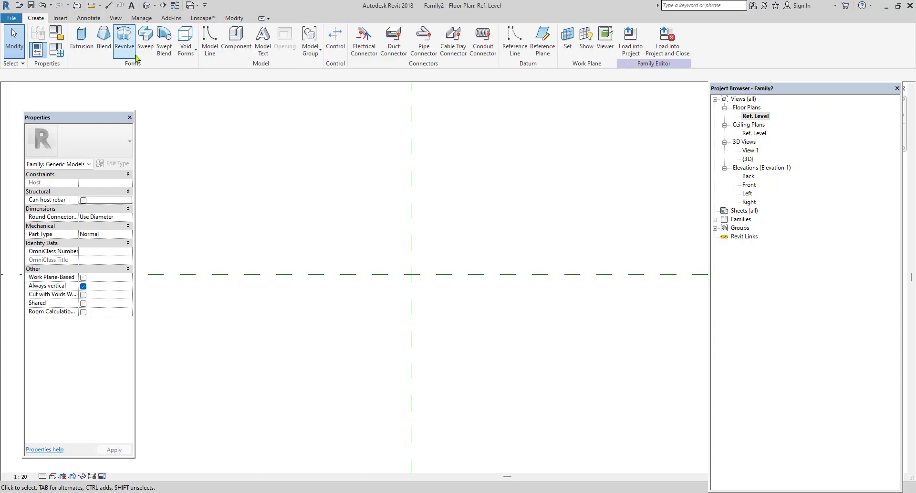
click(144, 48)
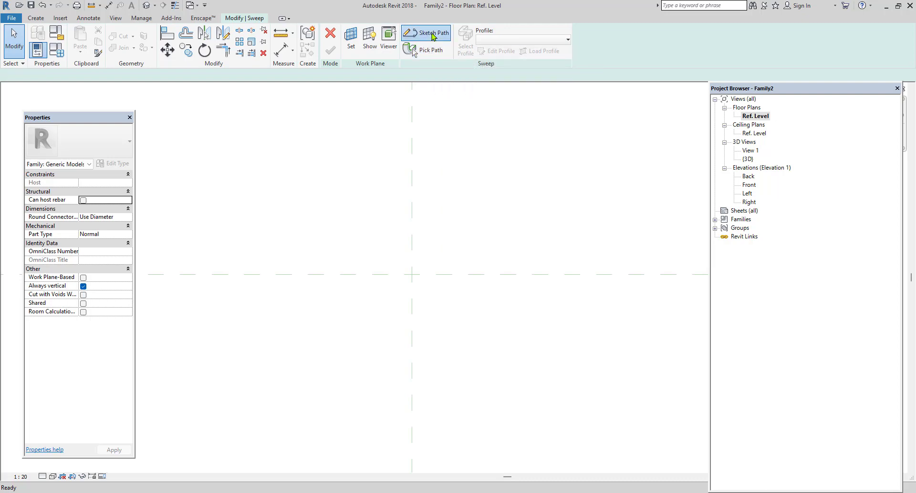
click(432, 33)
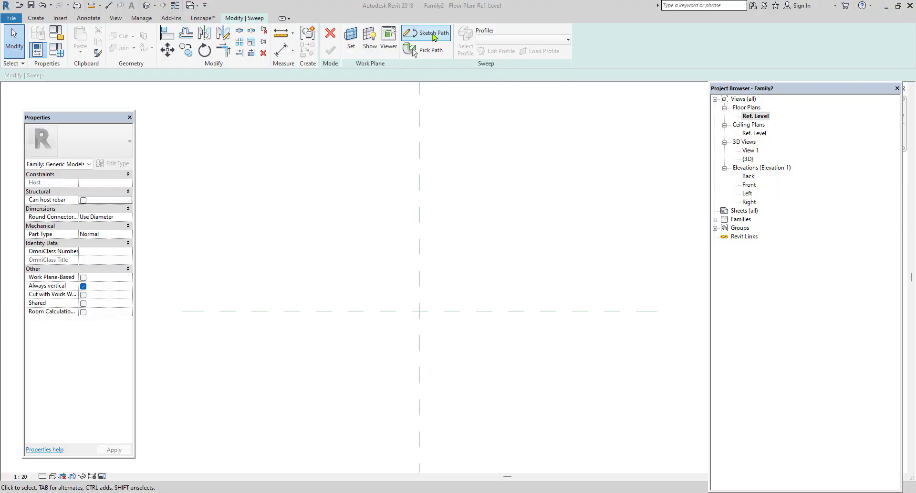
click(434, 37)
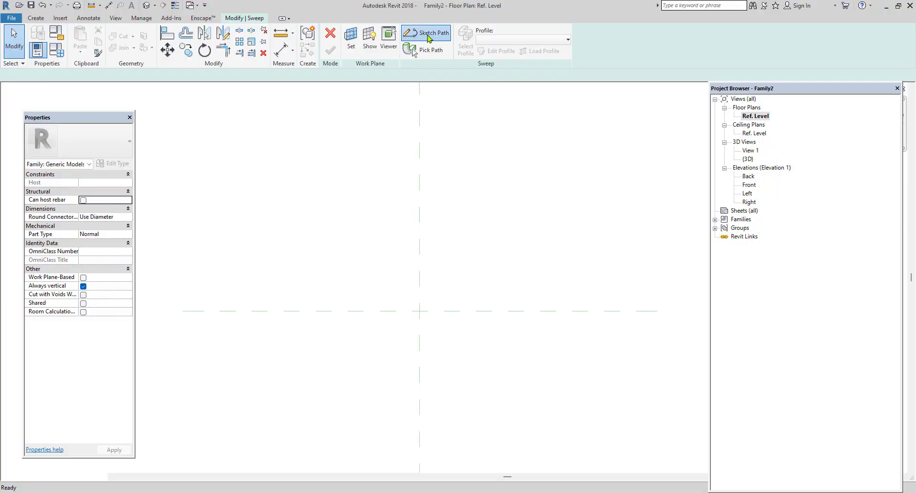
click(348, 42)
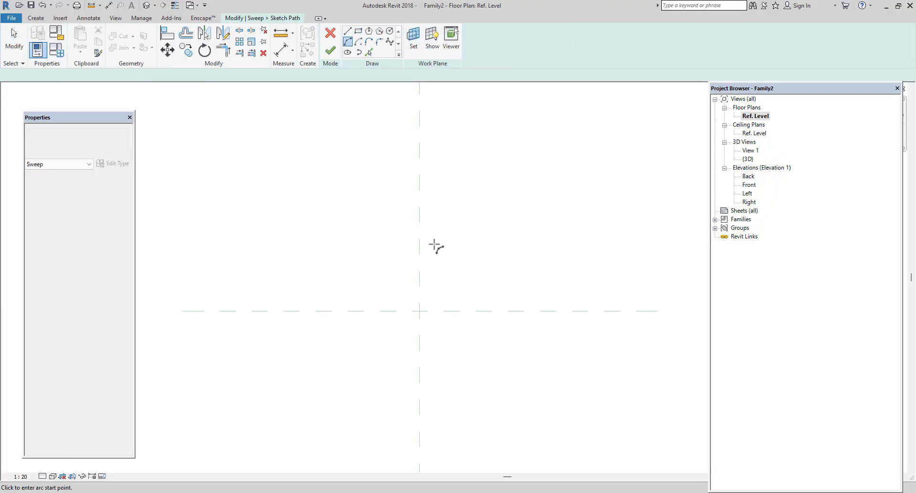
click(421, 310)
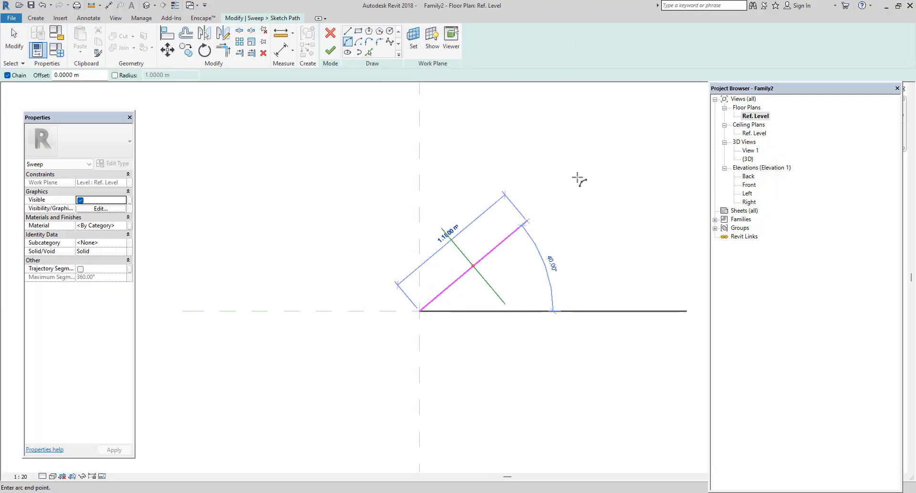
click(545, 203)
right_click(577, 226)
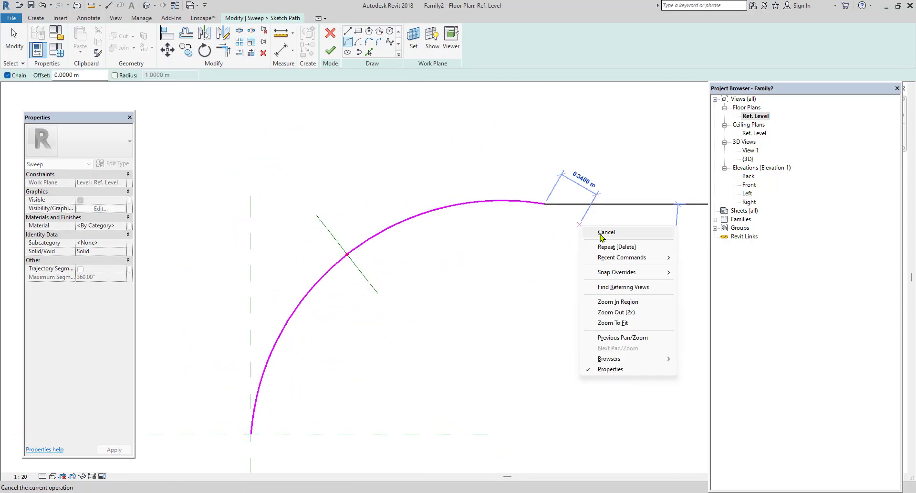
click(603, 235)
right_click(606, 233)
click(630, 239)
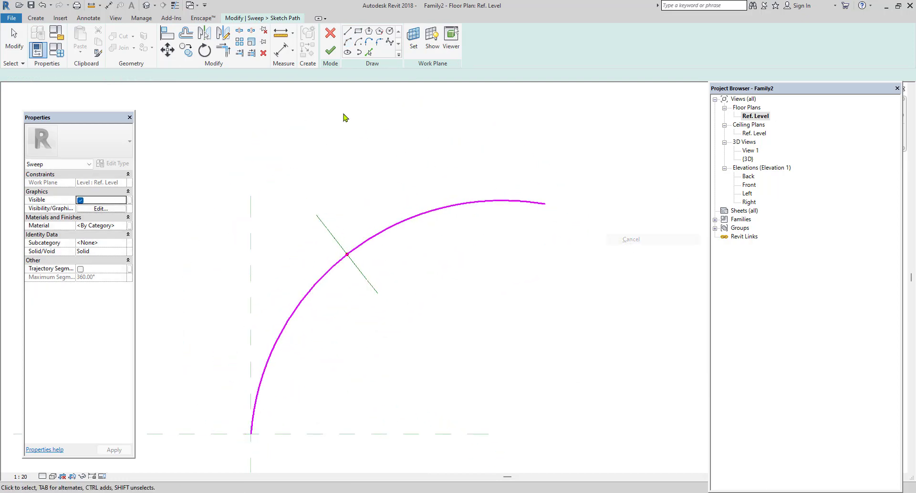
click(331, 51)
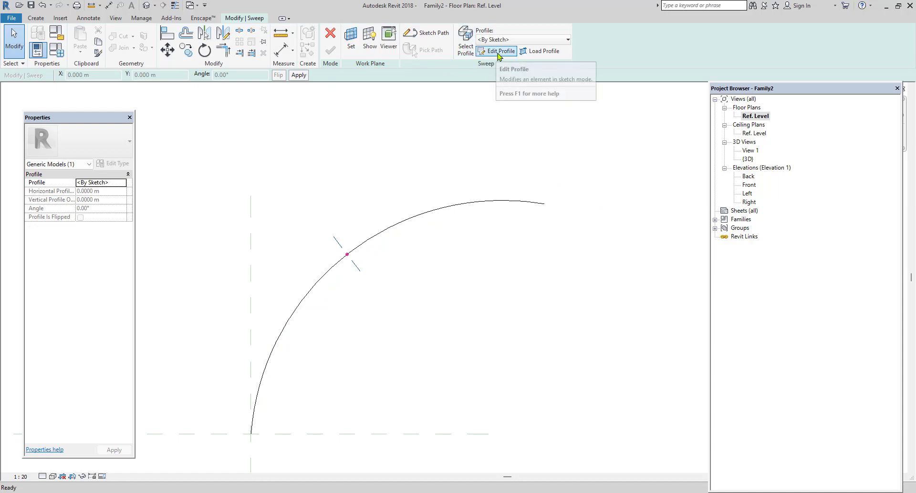
Sketch the sweep profile in 3D View 1 as a rectangle about 0.185 m wide with one corner on the path point, and finish the profile.
click(496, 54)
click(461, 301)
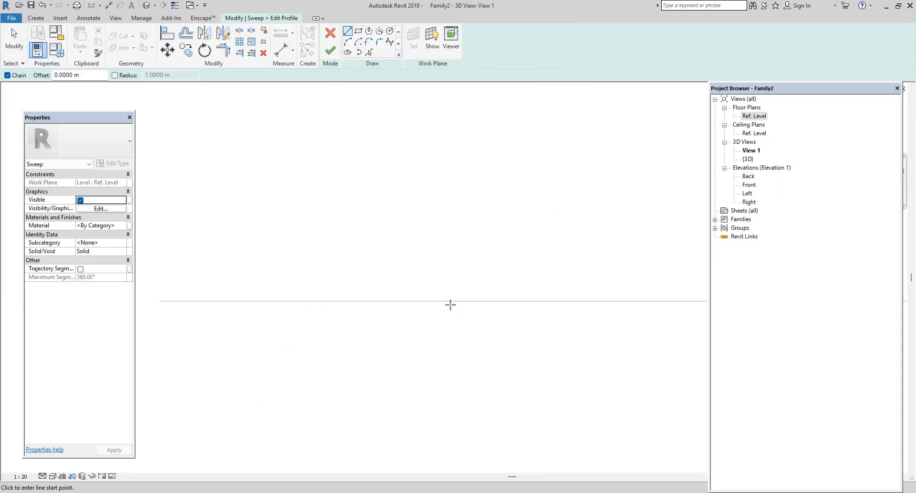
middle_drag(512, 276, 280, 287)
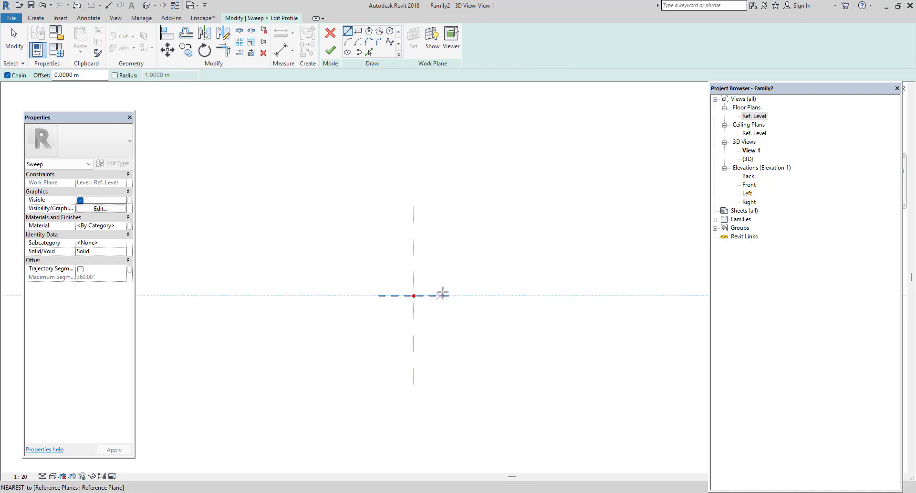
middle_drag(442, 292, 410, 297)
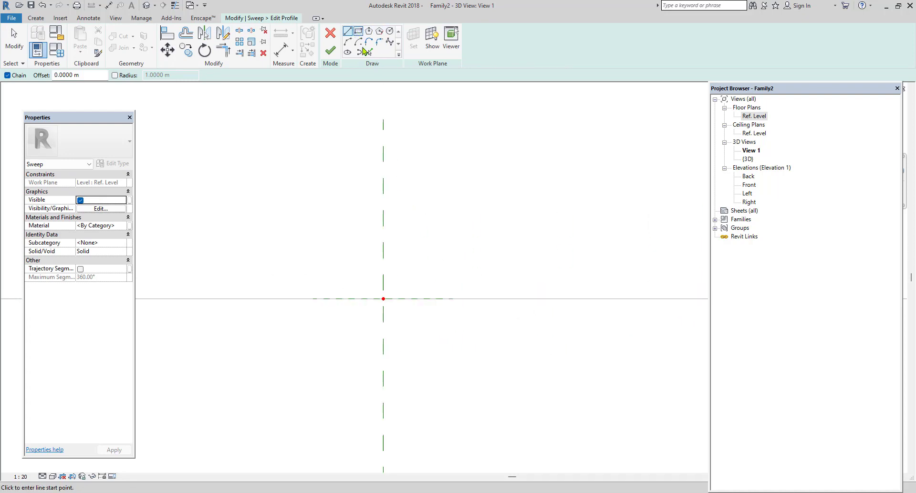
click(359, 34)
middle_drag(422, 278, 407, 307)
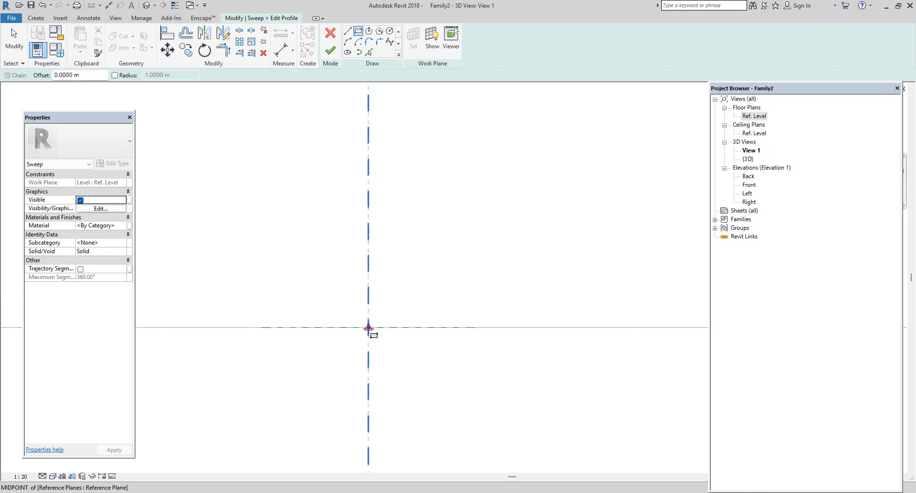
click(380, 317)
click(464, 236)
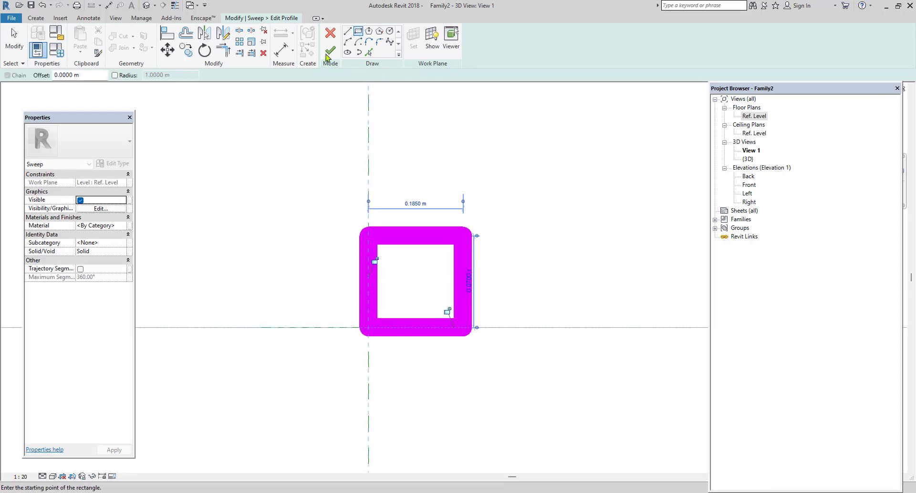
click(331, 50)
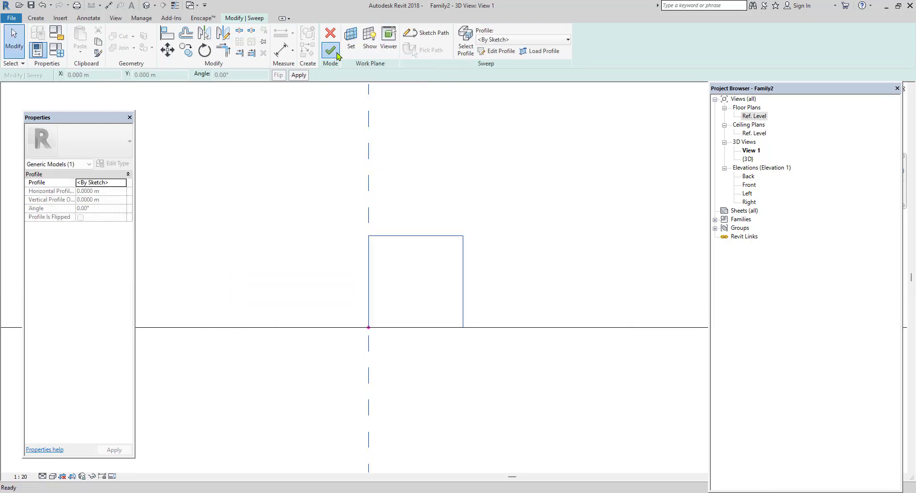
Finish the sweep and show the curved bar in the default 3D view.
click(329, 54)
click(146, 5)
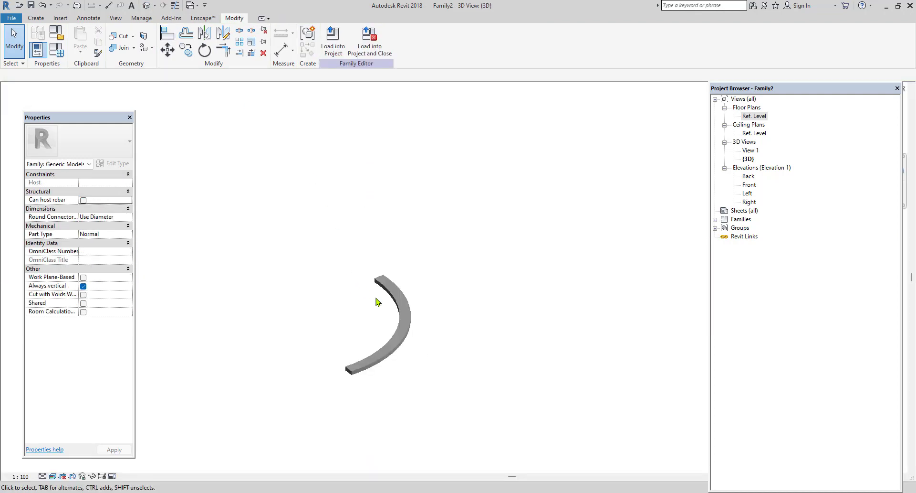
scroll(432, 330, up, 5)
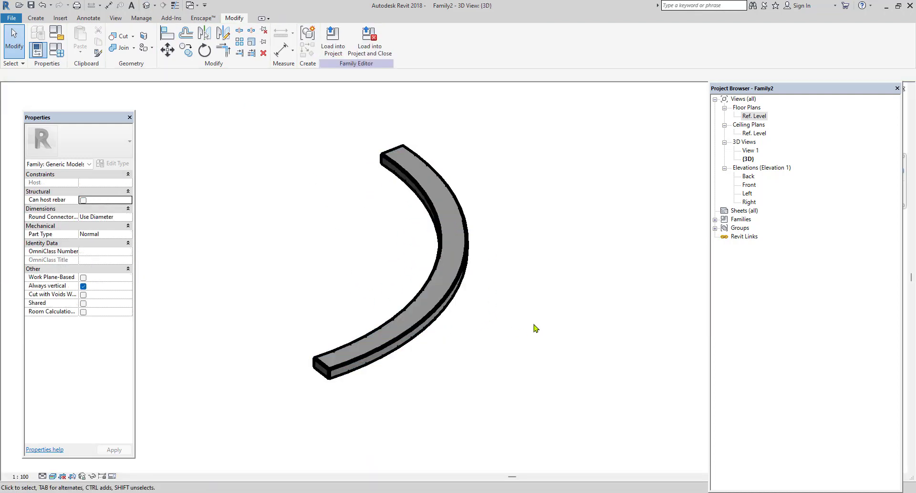
middle_drag(534, 324, 485, 335)
Start a Swept Blend and sketch its path beside the curved bar as one arc of about 1.86 m radius spanning about 110°, finishing the path.
click(37, 18)
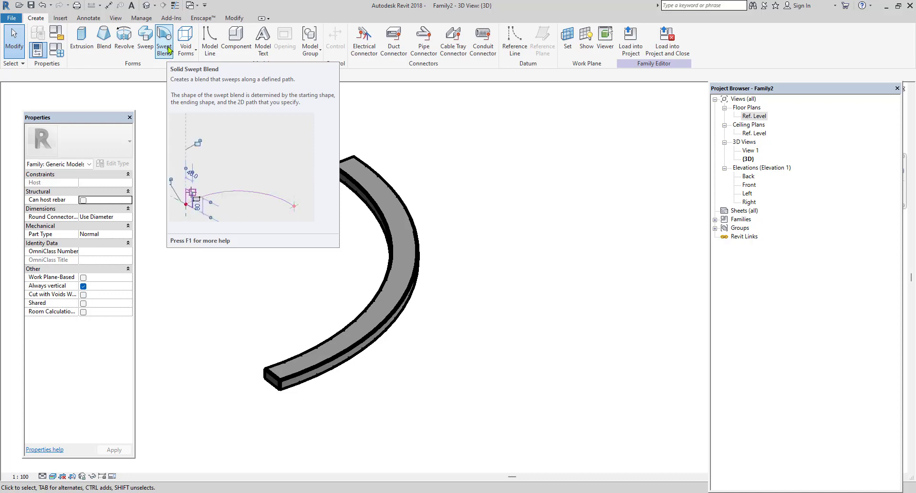
click(169, 50)
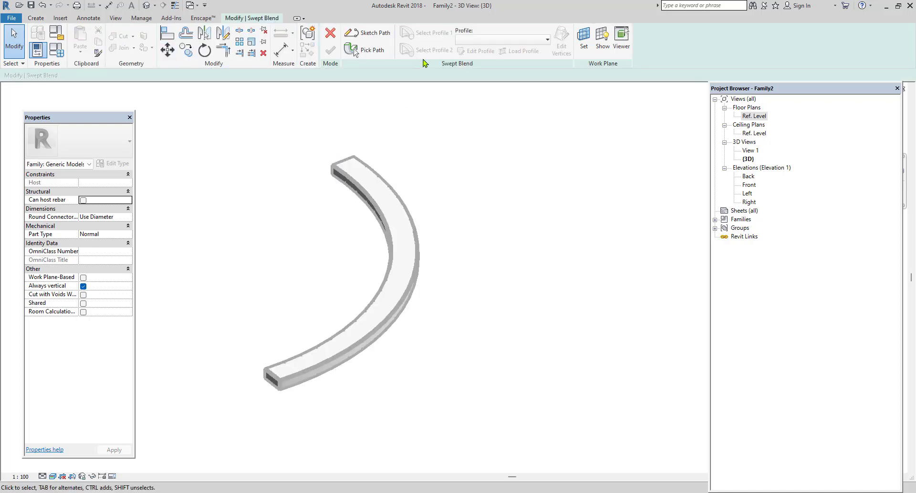
click(368, 33)
middle_drag(474, 209, 356, 238)
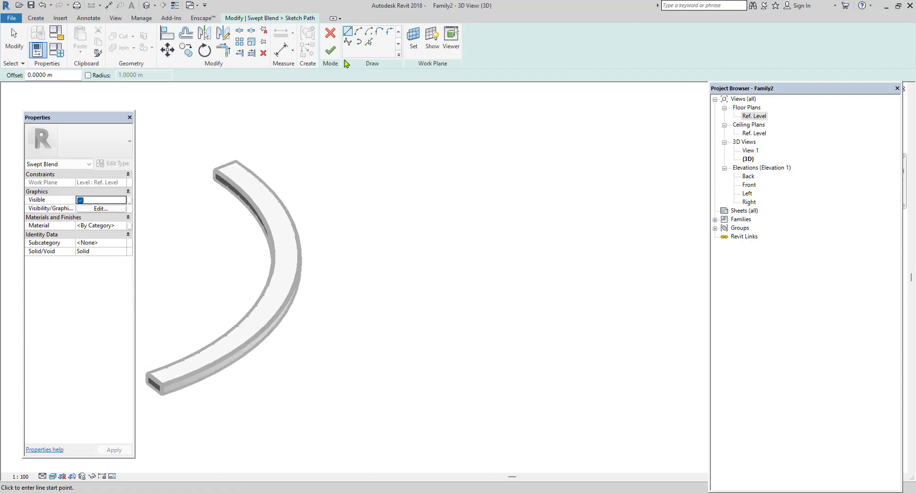
click(359, 31)
click(405, 365)
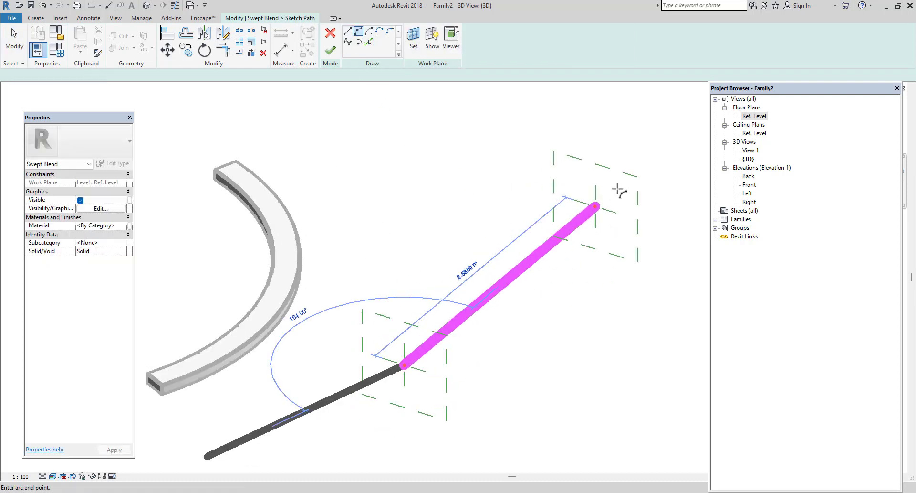
click(630, 177)
click(591, 180)
middle_drag(471, 349, 382, 349)
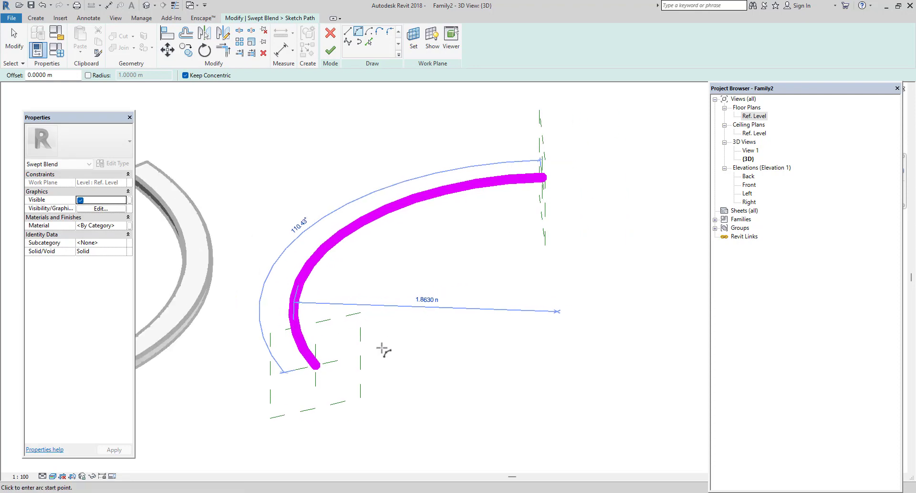
right_click(624, 192)
click(658, 191)
right_click(646, 192)
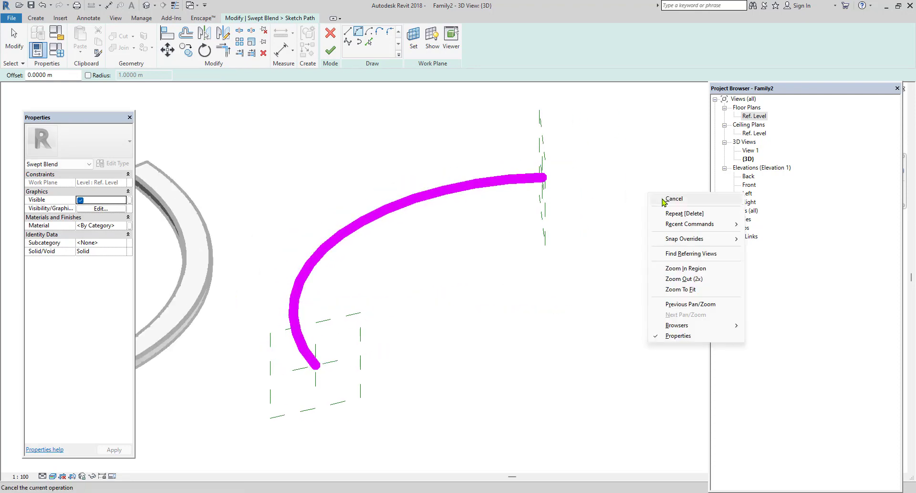
click(666, 196)
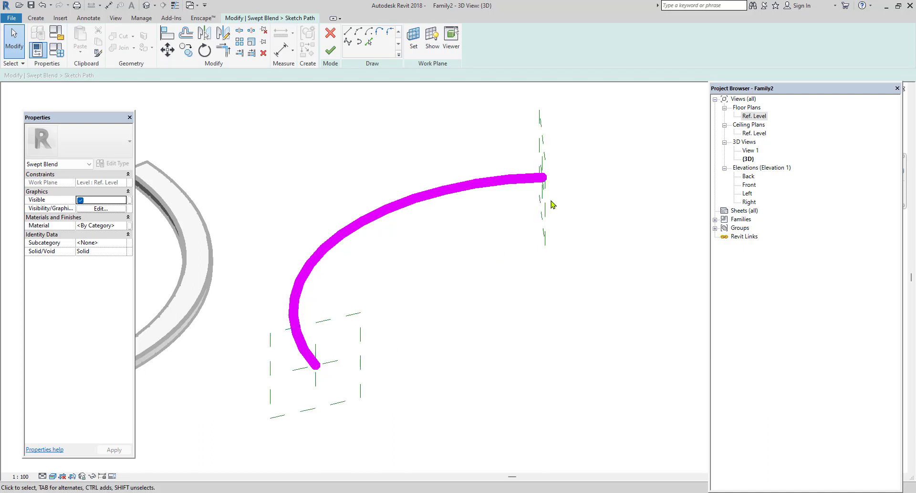
click(331, 50)
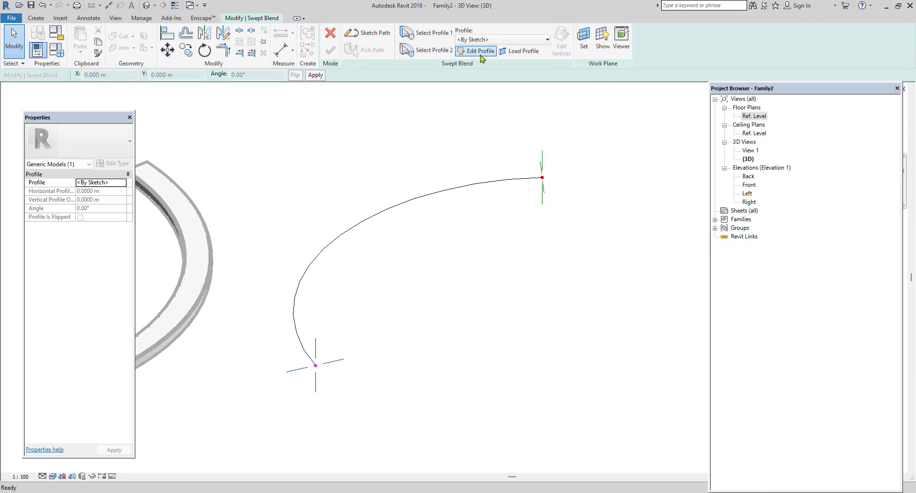
Sketch the first profile as a rectangle about 0.24 by 0.22 m with one corner on the path's start point, and finish the profile.
click(480, 51)
click(359, 31)
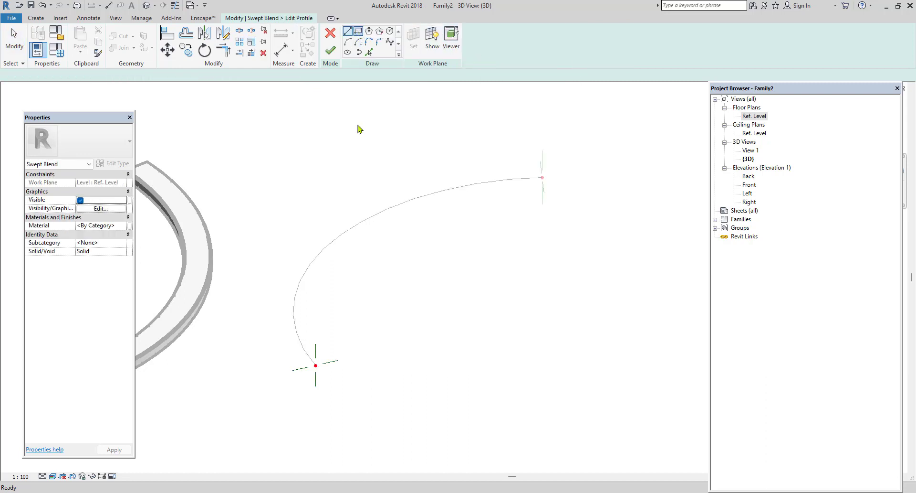
click(316, 365)
click(350, 329)
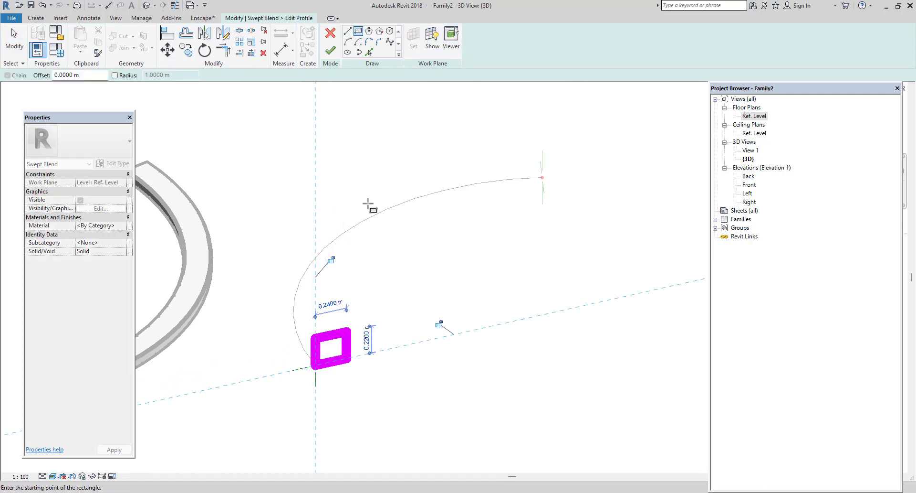
click(331, 52)
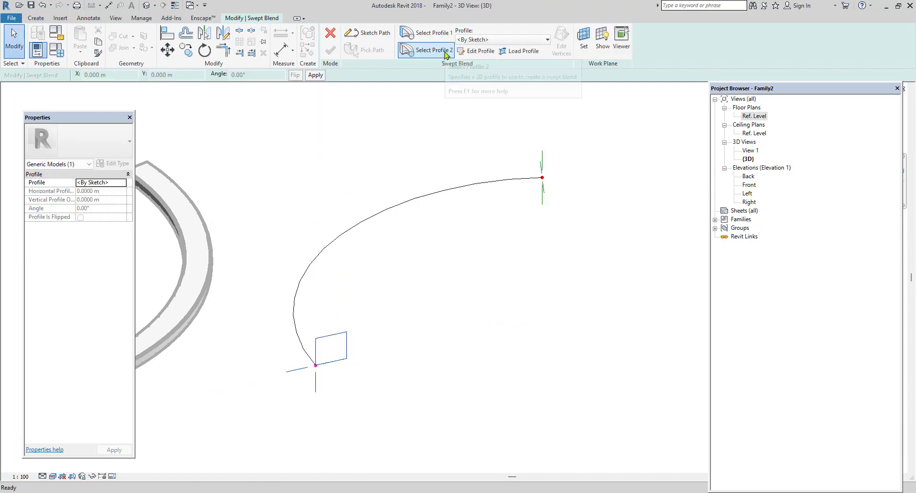
Sketch the second profile as a circle of about 0.54 m radius centred on the path's other end, and finish the profile.
click(446, 52)
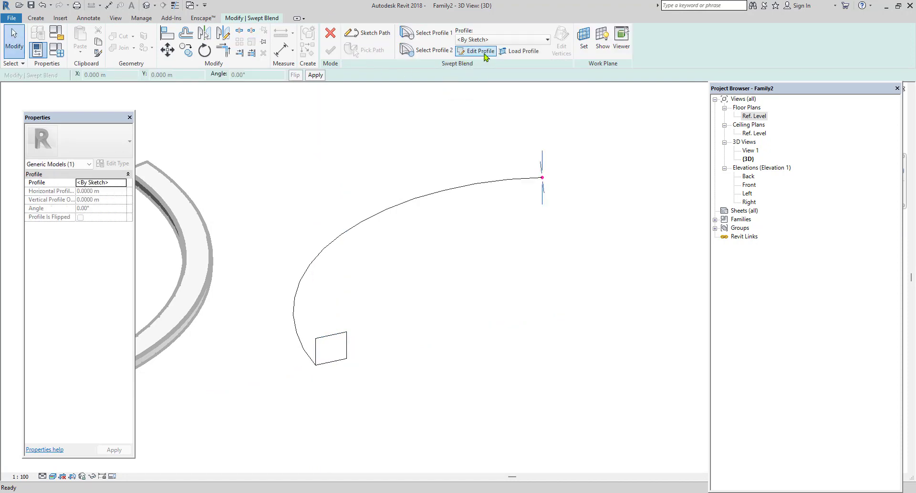
click(478, 51)
click(390, 31)
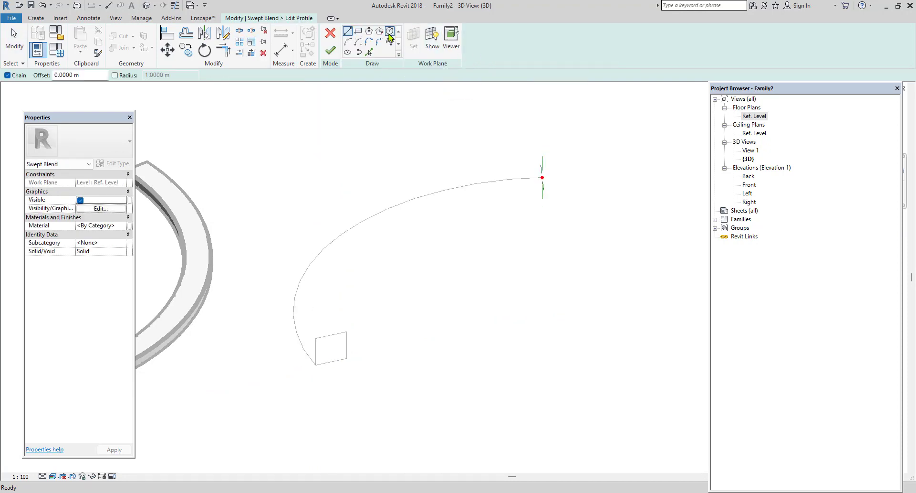
click(543, 177)
click(548, 204)
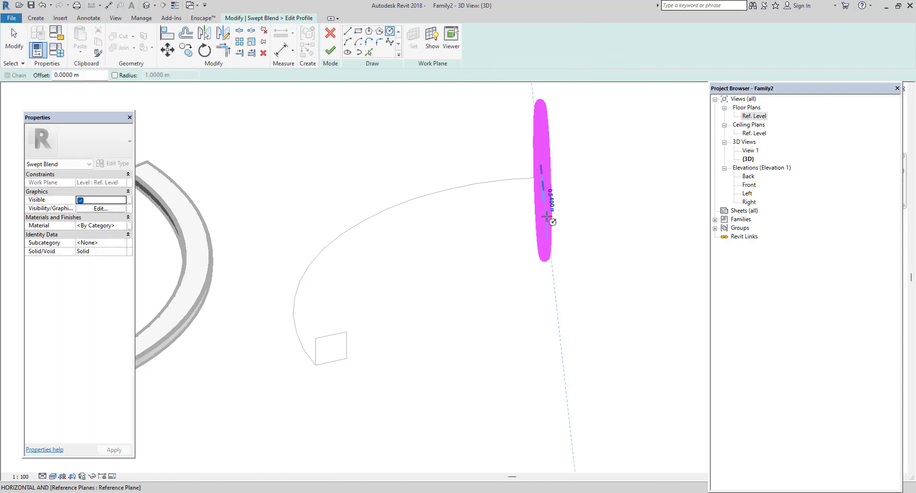
click(330, 50)
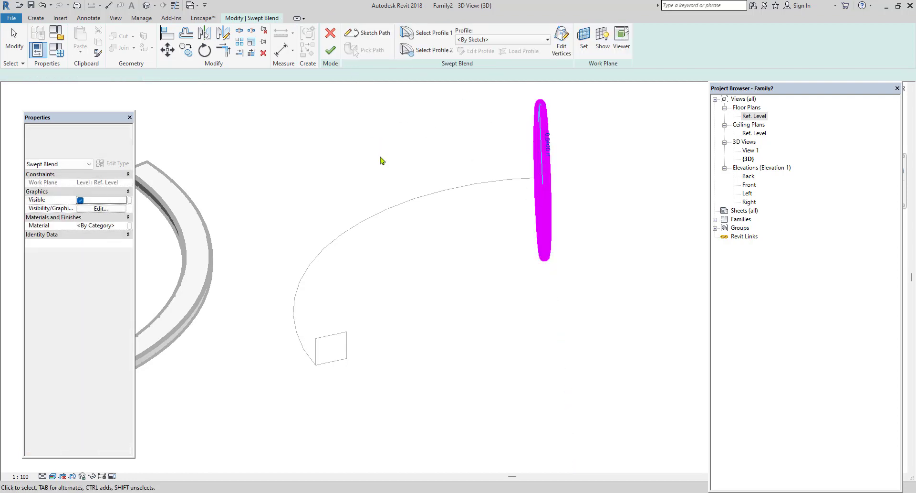
Finish the swept blend, deselect it, and view the solid beside the curved bar in 3D.
click(330, 50)
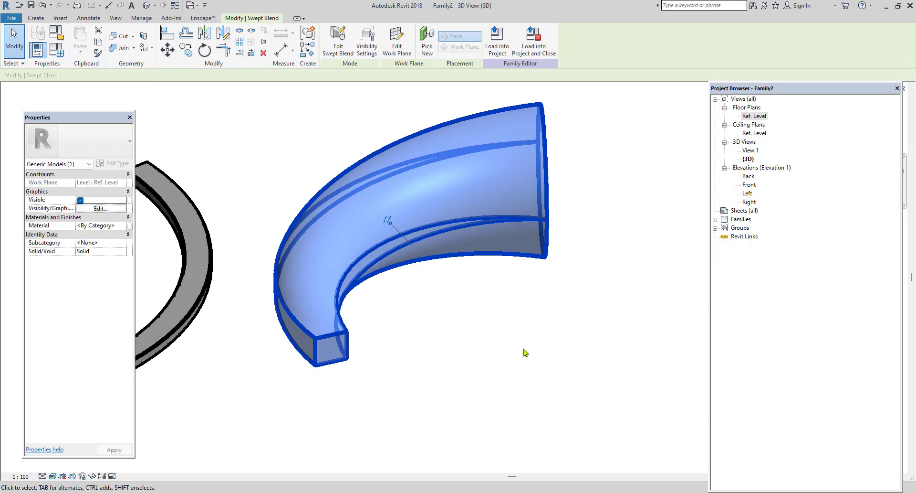
click(523, 351)
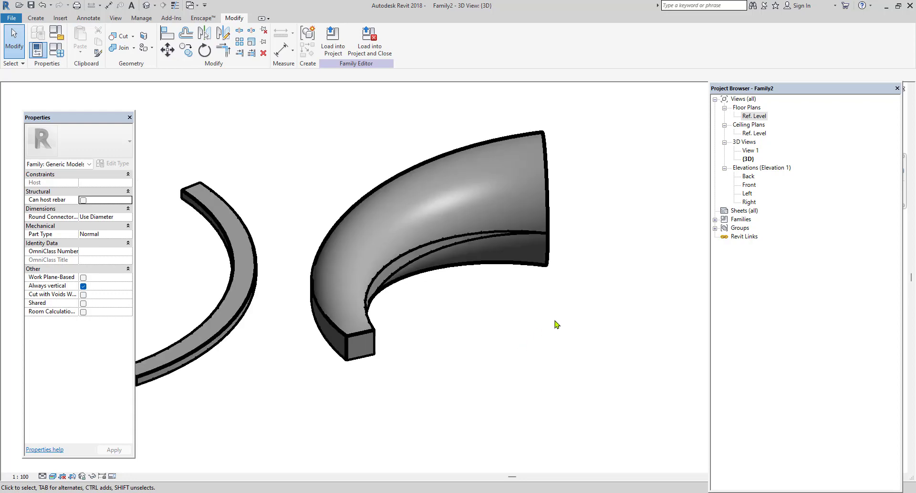
shift+middle_drag(554, 321, 513, 311)
click(36, 18)
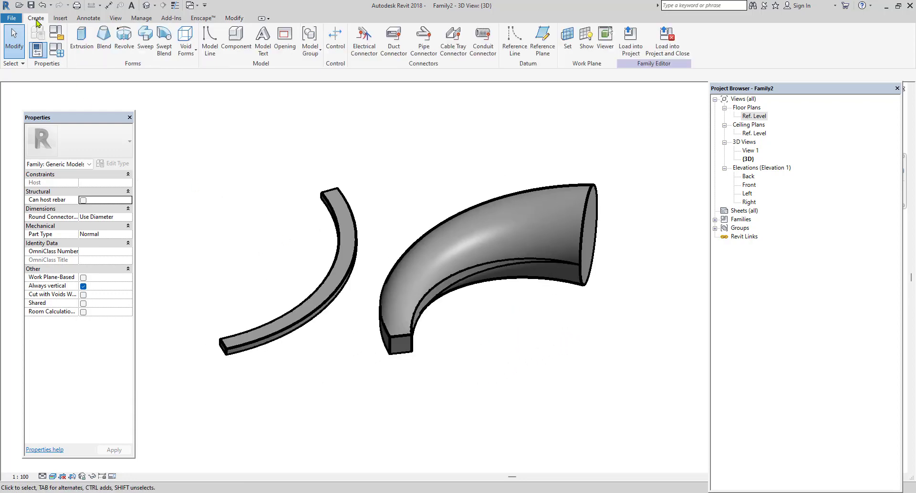